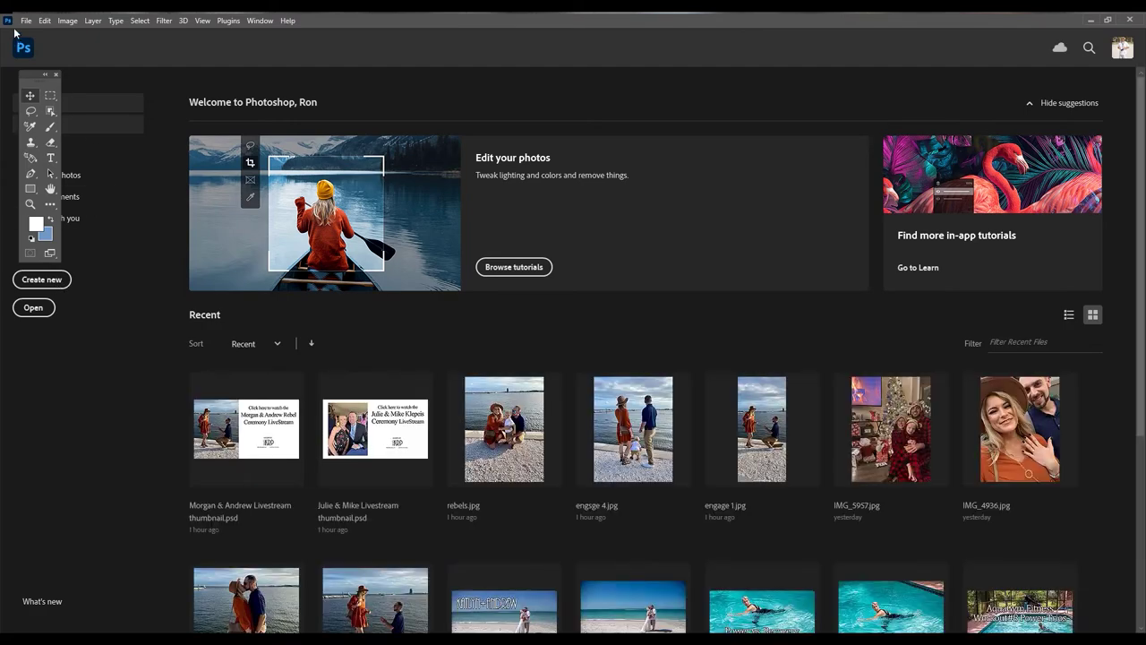
# Preview the unprocessed raw photo IMG_20201028_080958_00_487.dng full screen in Camera Raw, and close it without opening it
pyautogui.click(33, 307)
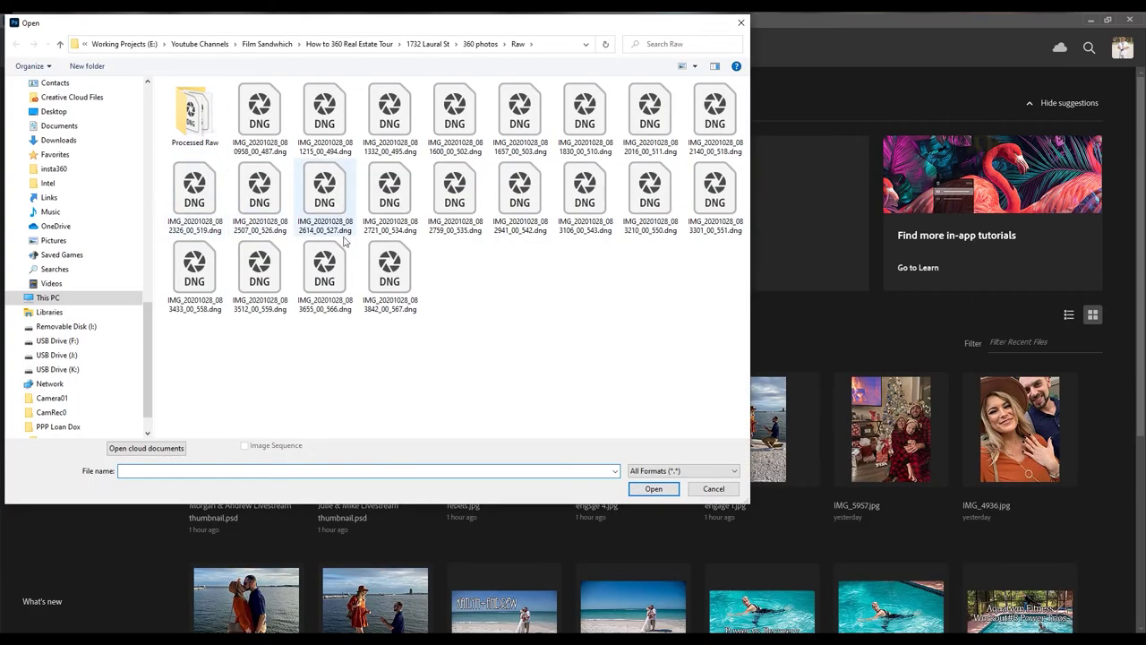
pyautogui.doubleClick(265, 121)
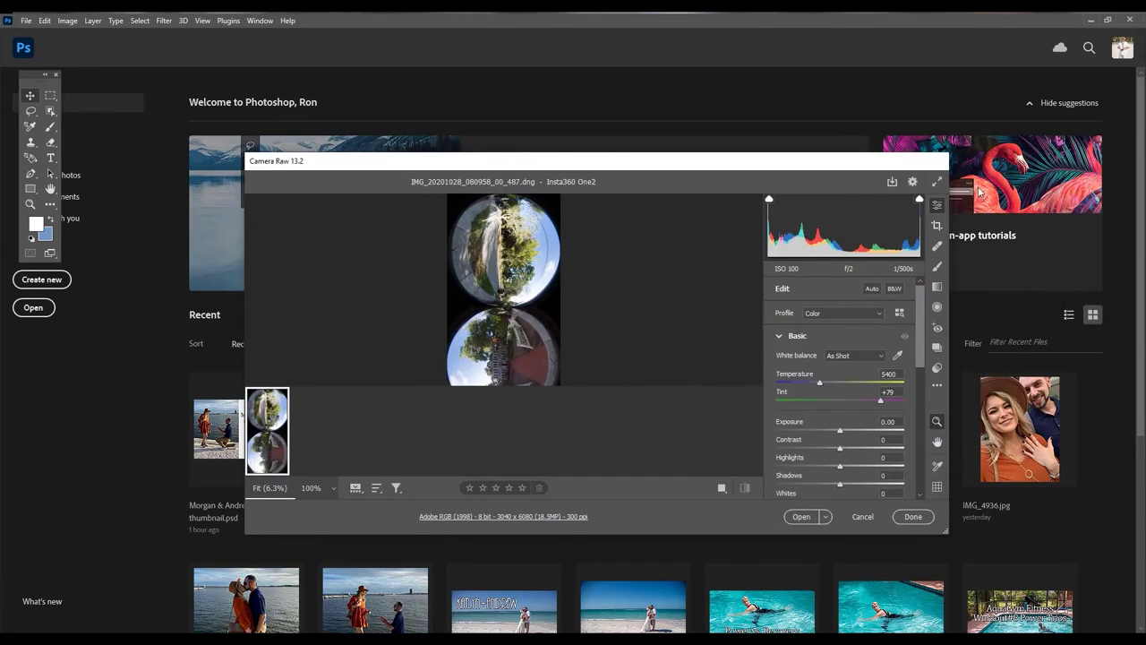
pyautogui.click(935, 182)
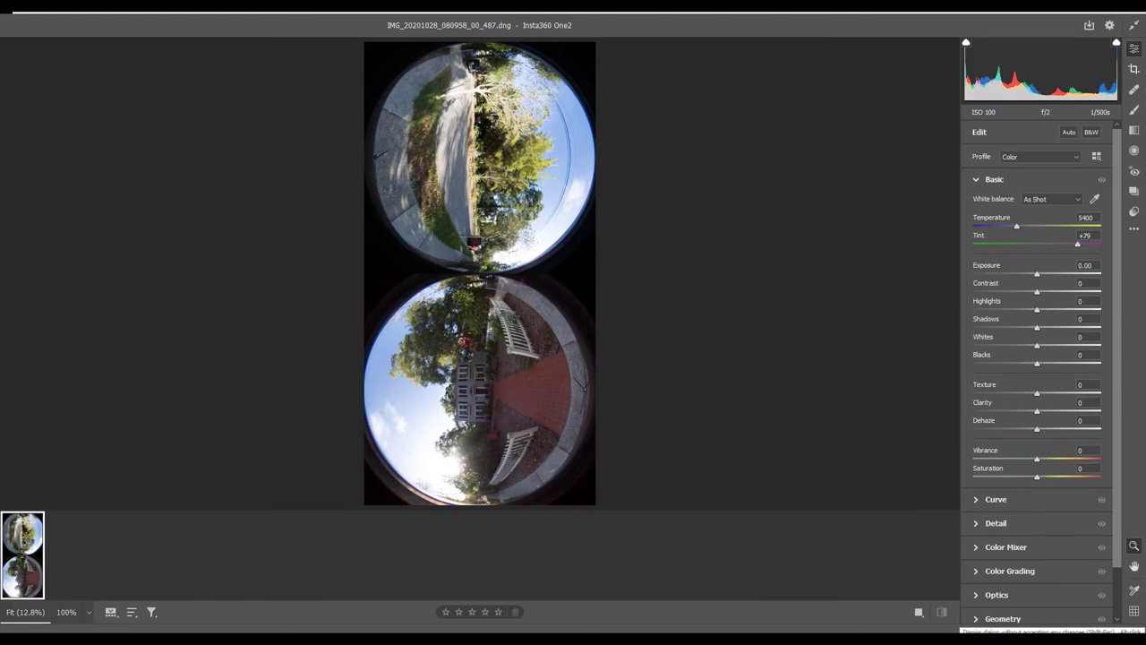
pyautogui.press('Escape')
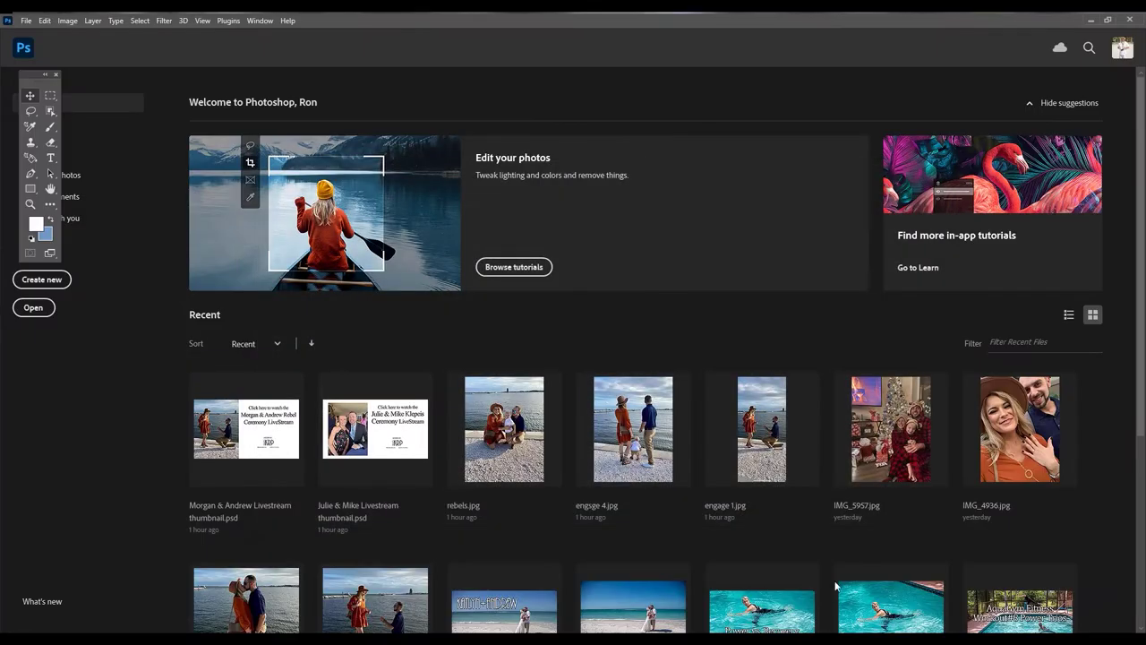
# Switch to Insta360 Studio and place a smaller File Explorer window over it, keeping the footage area uncovered
pyautogui.click(1091, 19)
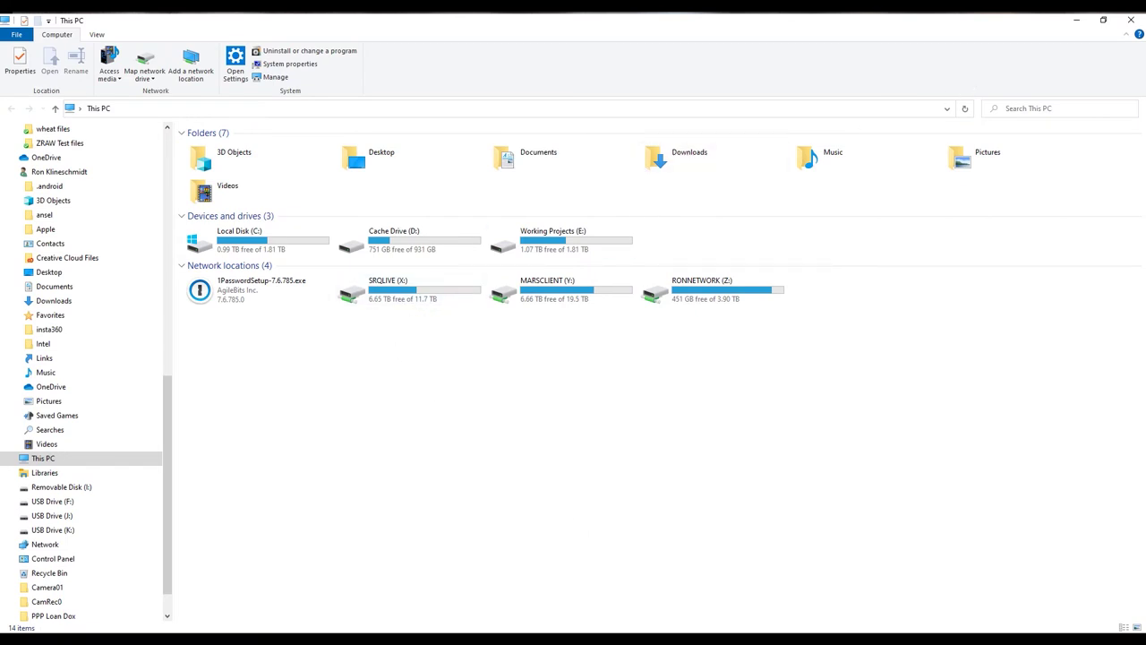
pyautogui.moveTo(1145, 43); pyautogui.dragTo(574, 31)
pyautogui.click(1087, 27)
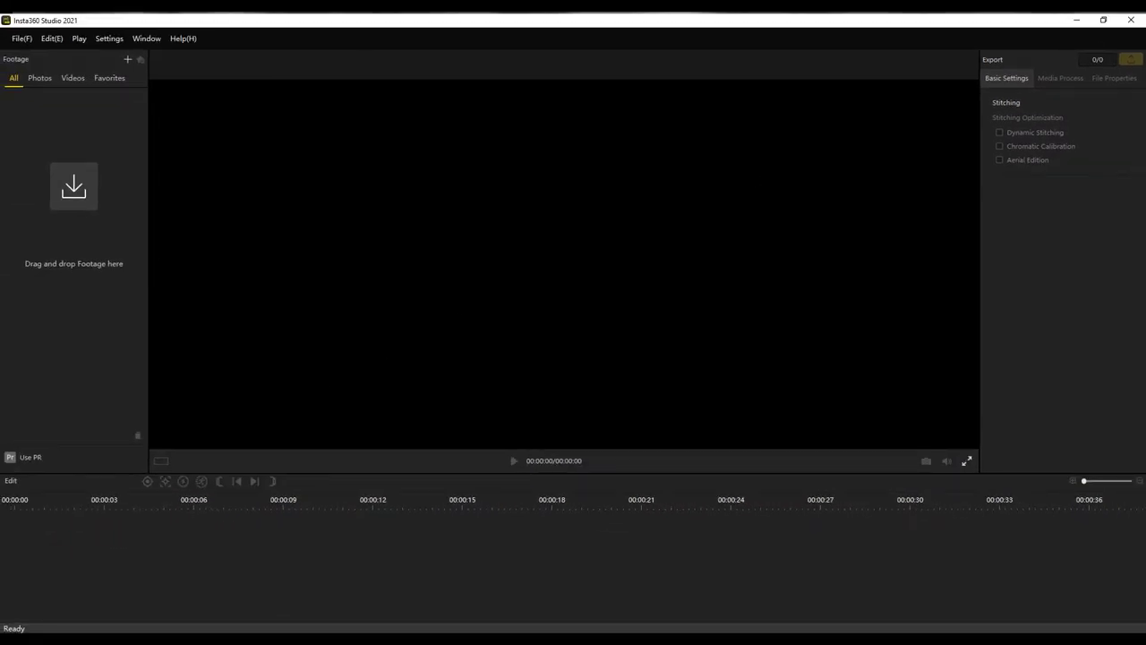
pyautogui.hotkey('alt', 'Tab')
pyautogui.moveTo(1030, 19); pyautogui.dragTo(992, 93)
# Browse the Working Projects (E:) drive through Youtube Channels, Film Sandwhich and How to 360 Real Estate Tour to the property's 360 photos Raw folder
pyautogui.scroll(-5, 934, 350)
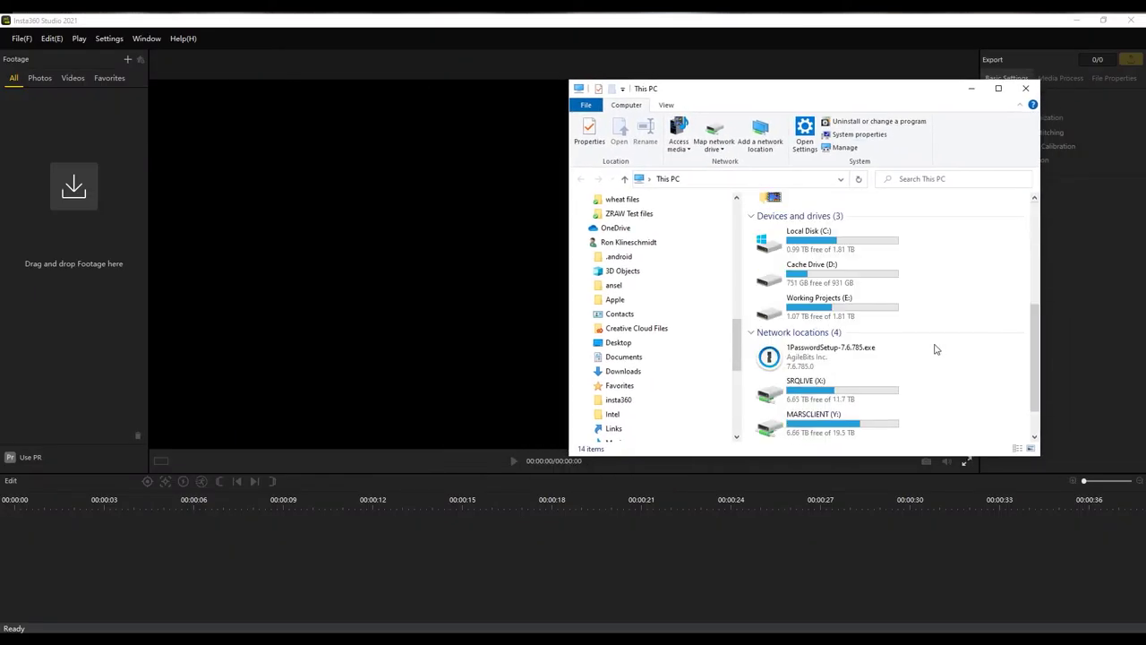
pyautogui.doubleClick(825, 312)
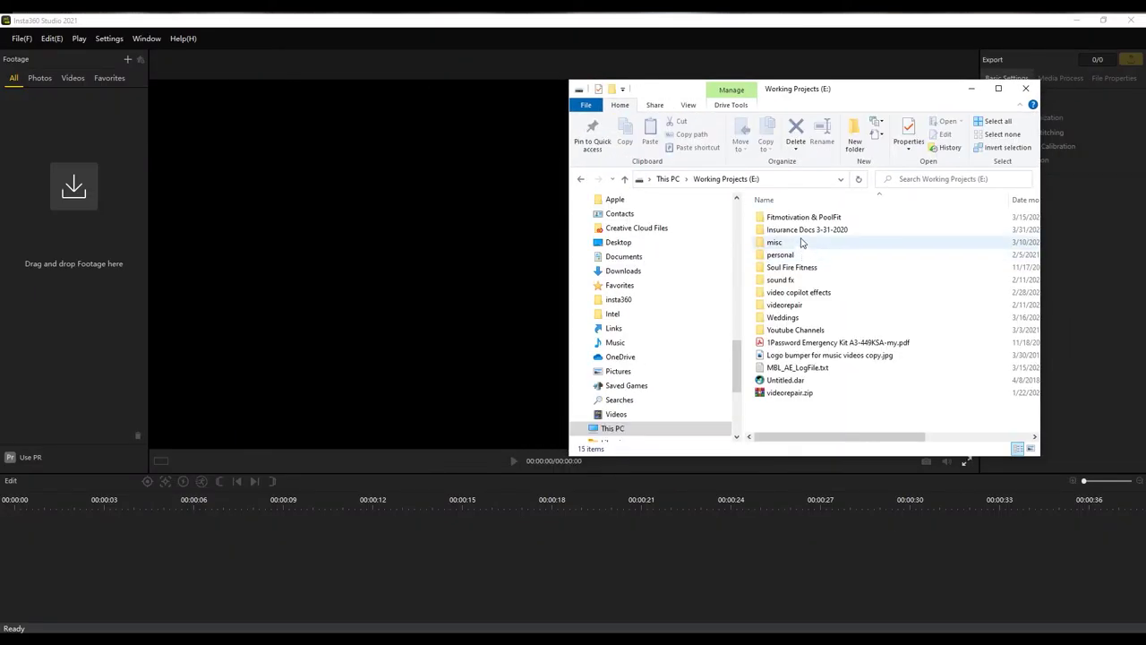
pyautogui.doubleClick(795, 330)
pyautogui.click(800, 219)
pyautogui.doubleClick(799, 219)
pyautogui.doubleClick(791, 230)
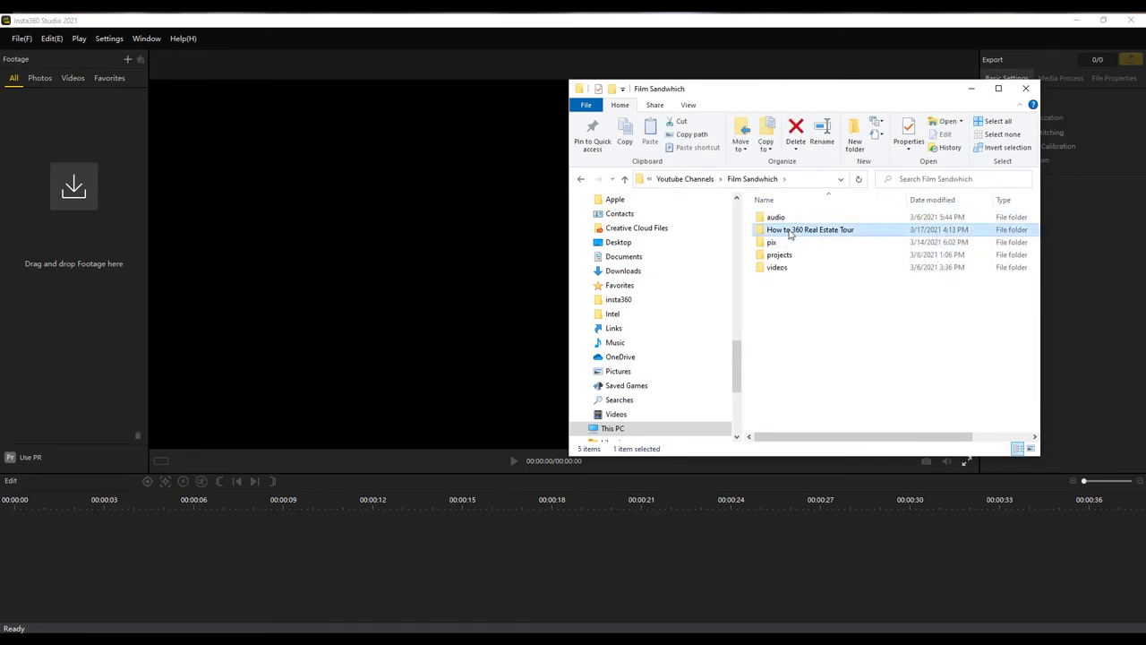
pyautogui.click(786, 218)
pyautogui.doubleClick(786, 217)
pyautogui.click(786, 217)
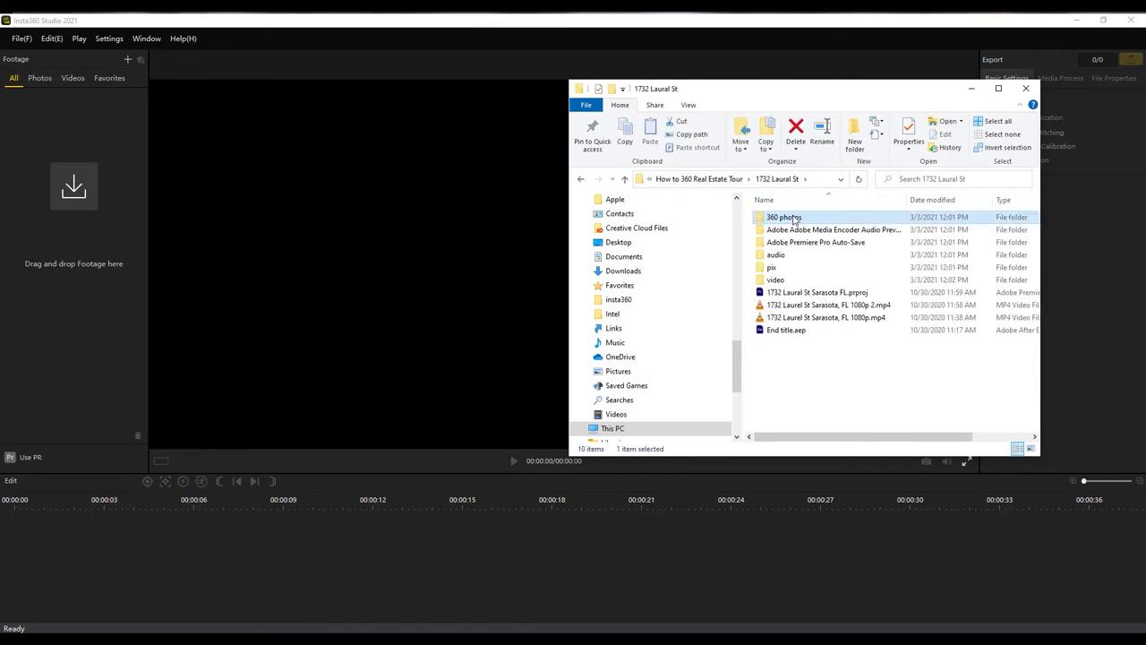
pyautogui.doubleClick(786, 218)
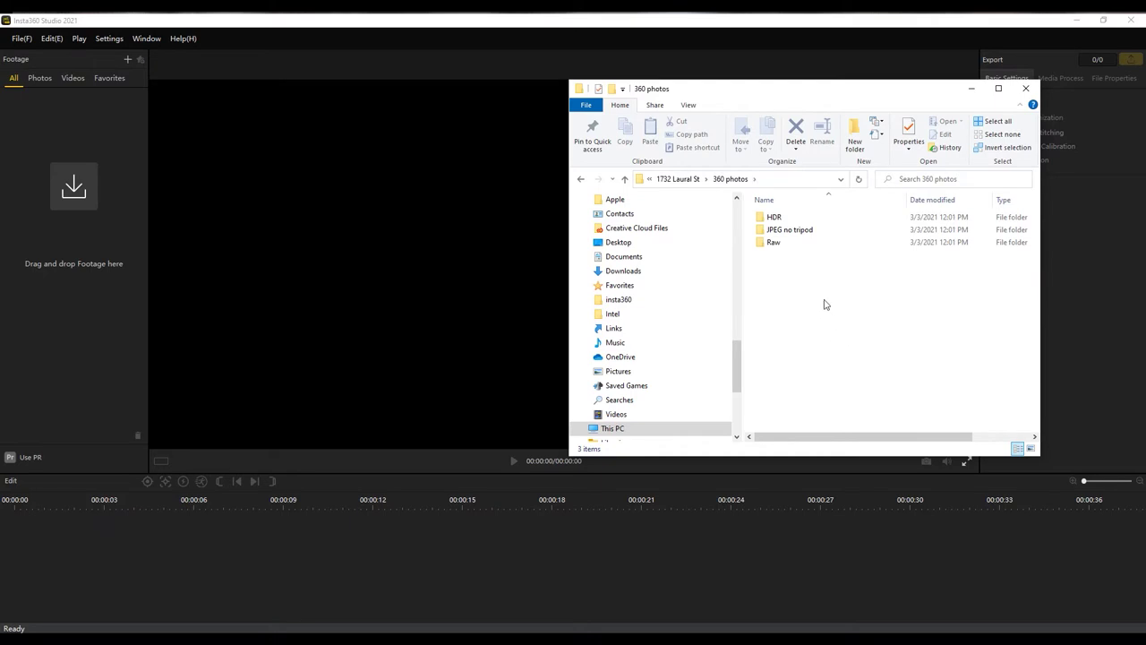
pyautogui.click(777, 245)
pyautogui.doubleClick(776, 244)
# Select all the DNG photos in the Raw folder and import them into the Insta360 Studio footage list
pyautogui.click(864, 220)
pyautogui.moveTo(1036, 251); pyautogui.dragTo(1065, 373)
pyautogui.keyDown('shift'); pyautogui.click(860, 401); pyautogui.keyUp('shift')
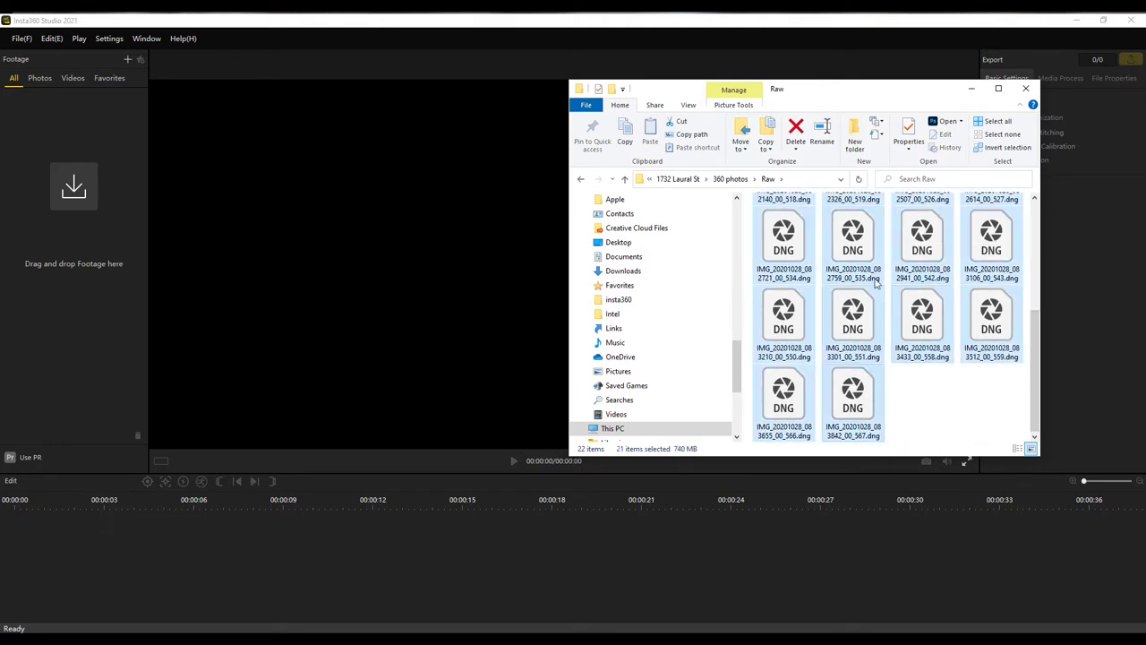
pyautogui.moveTo(875, 282); pyautogui.dragTo(74, 211)
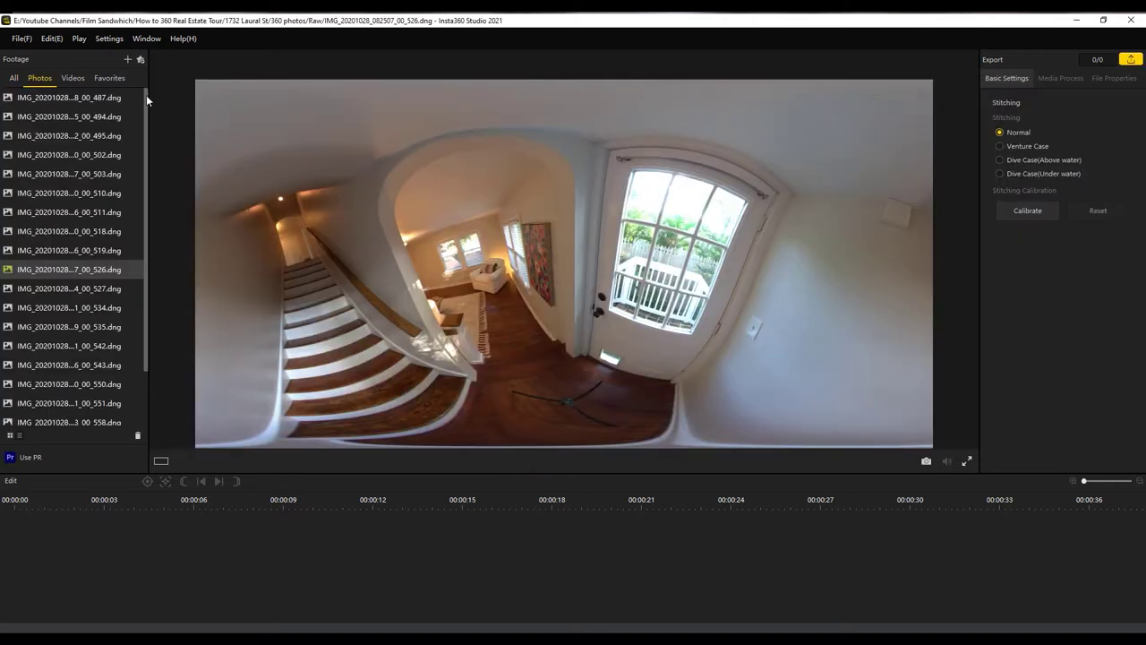
# Select every imported photo in the footage list and open the batch export settings for them
pyautogui.click(45, 95)
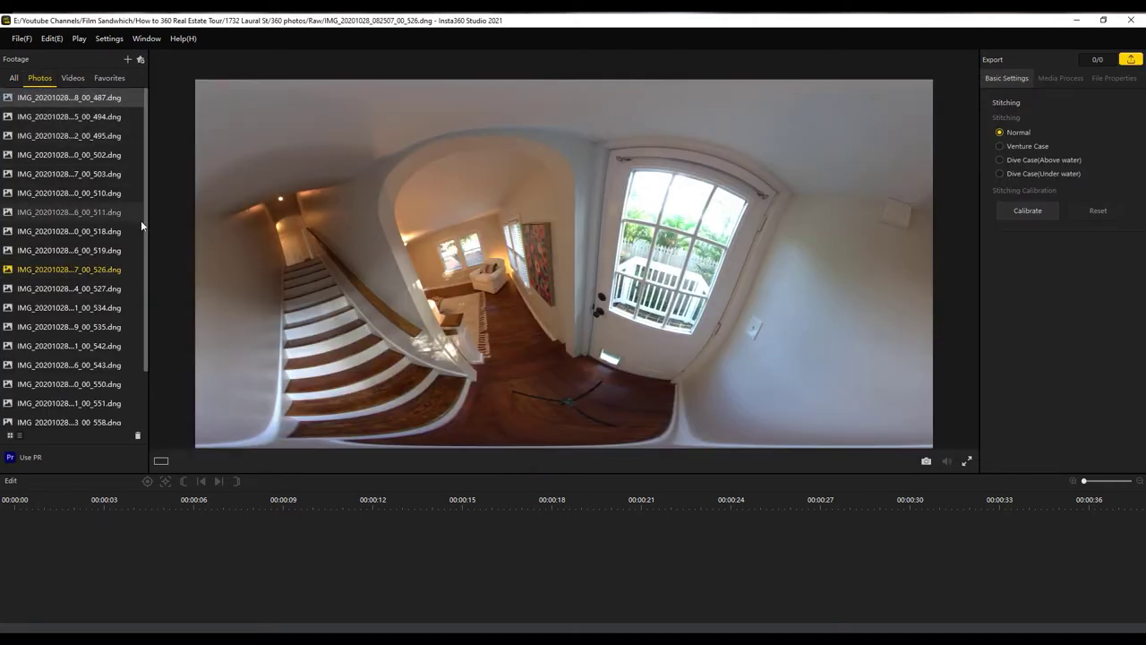
pyautogui.scroll(-2, 152, 334)
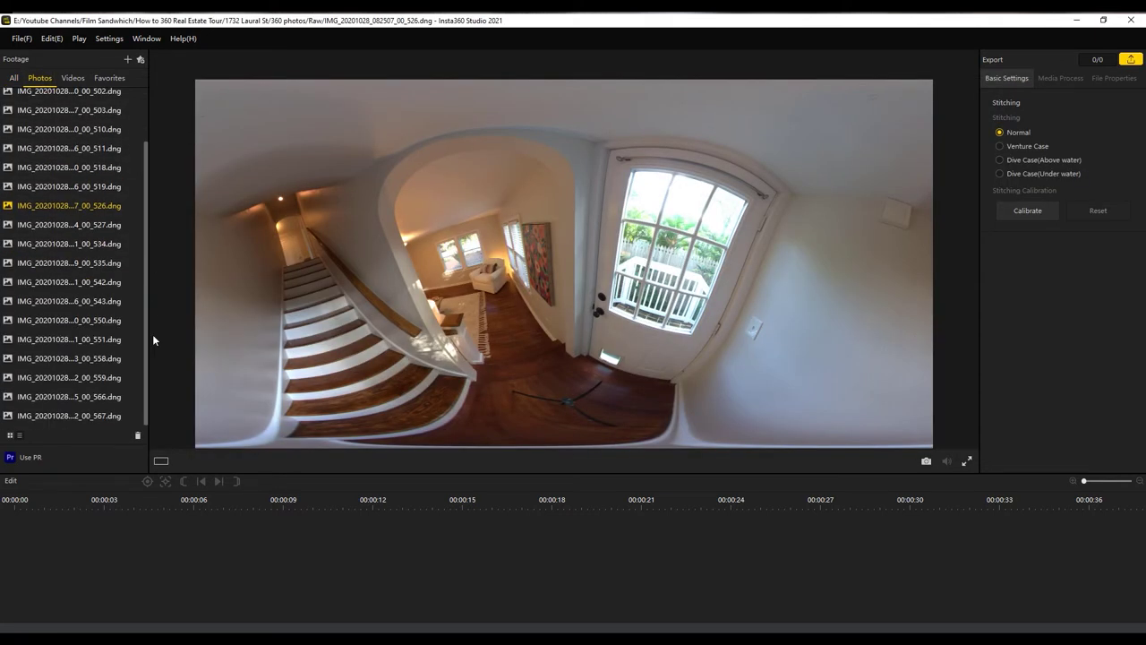
pyautogui.keyDown('shift'); pyautogui.click(102, 413); pyautogui.keyUp('shift')
pyautogui.rightClick(102, 223)
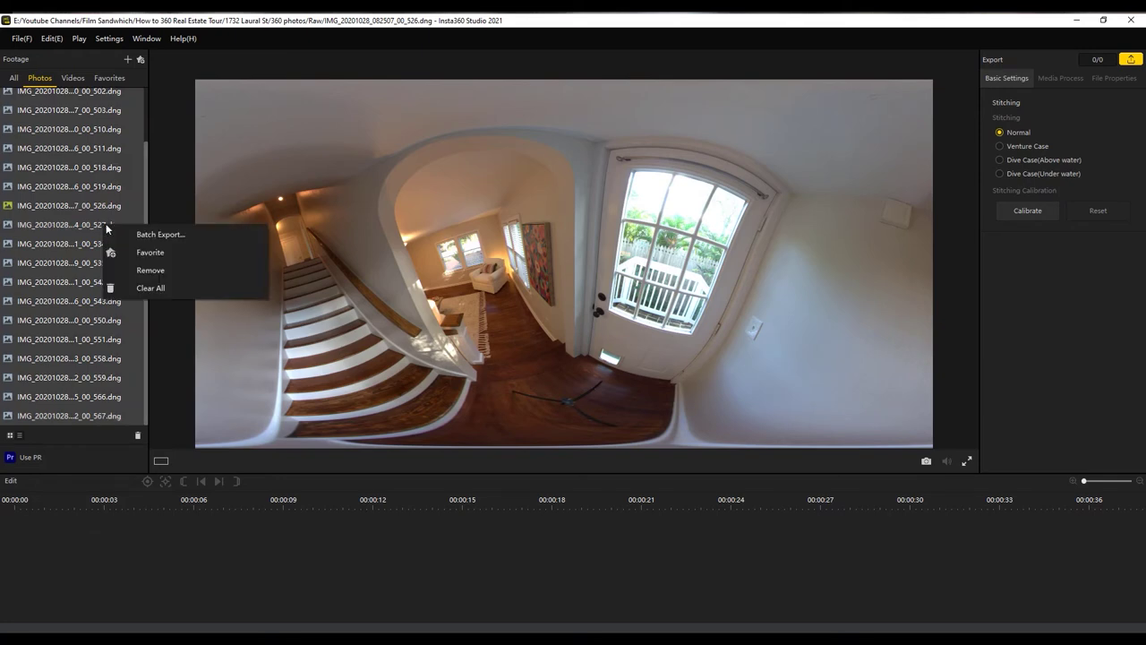
pyautogui.click(206, 233)
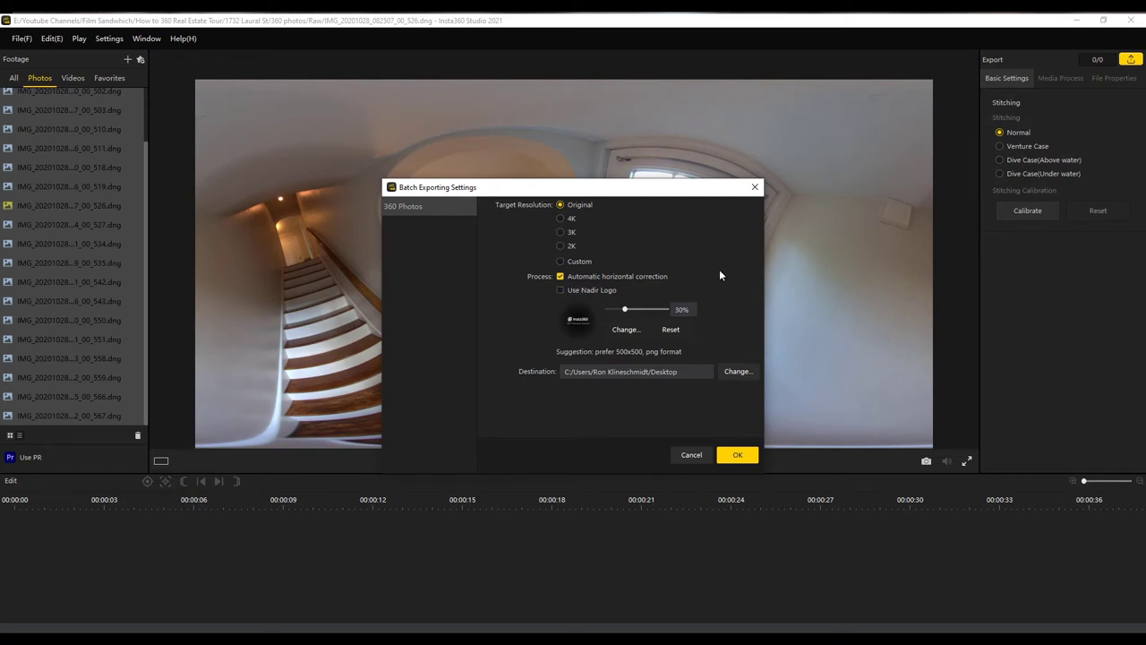
# Set the batch export destination to the Processed Raw 2 folder and run the export at Original resolution
pyautogui.click(737, 372)
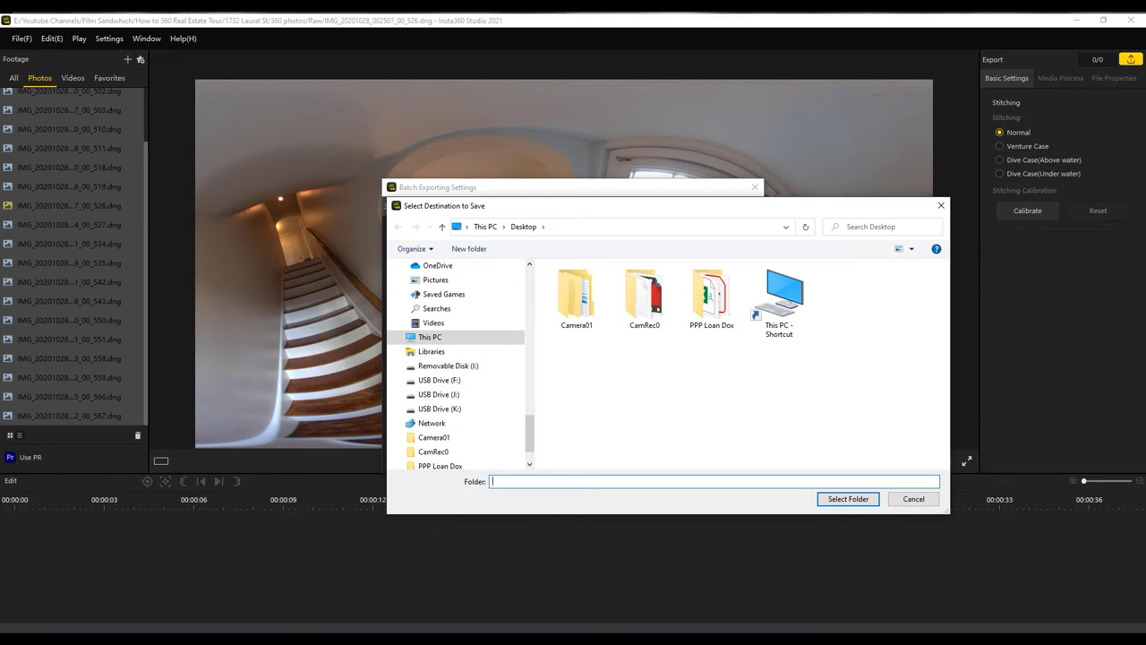
pyautogui.doubleClick(716, 298)
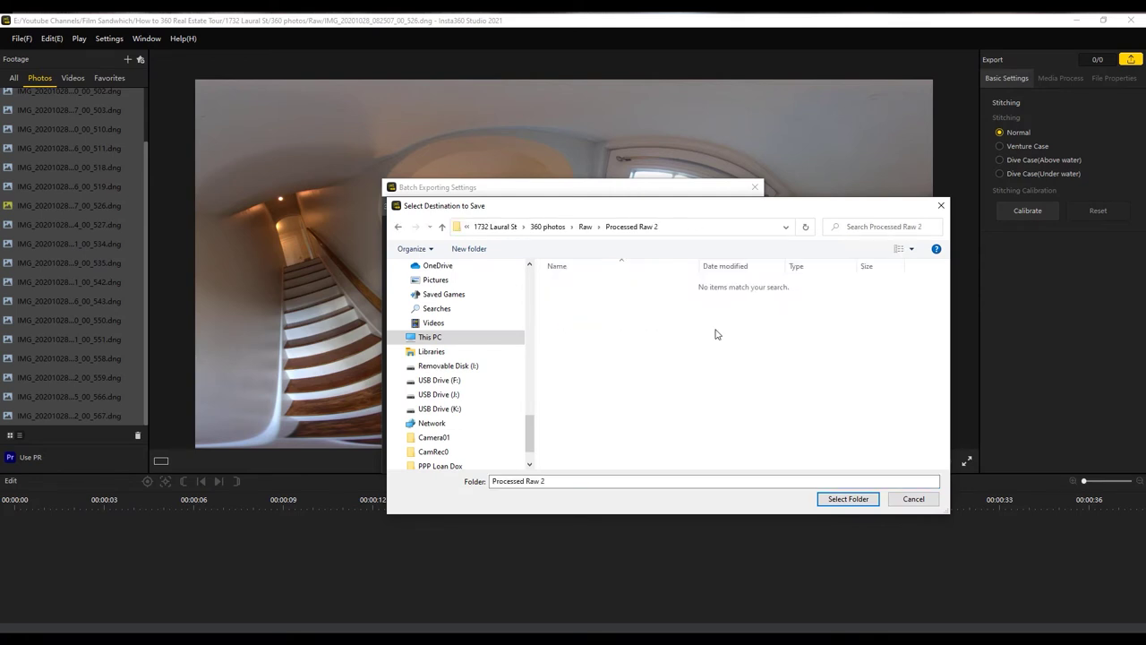
pyautogui.click(849, 499)
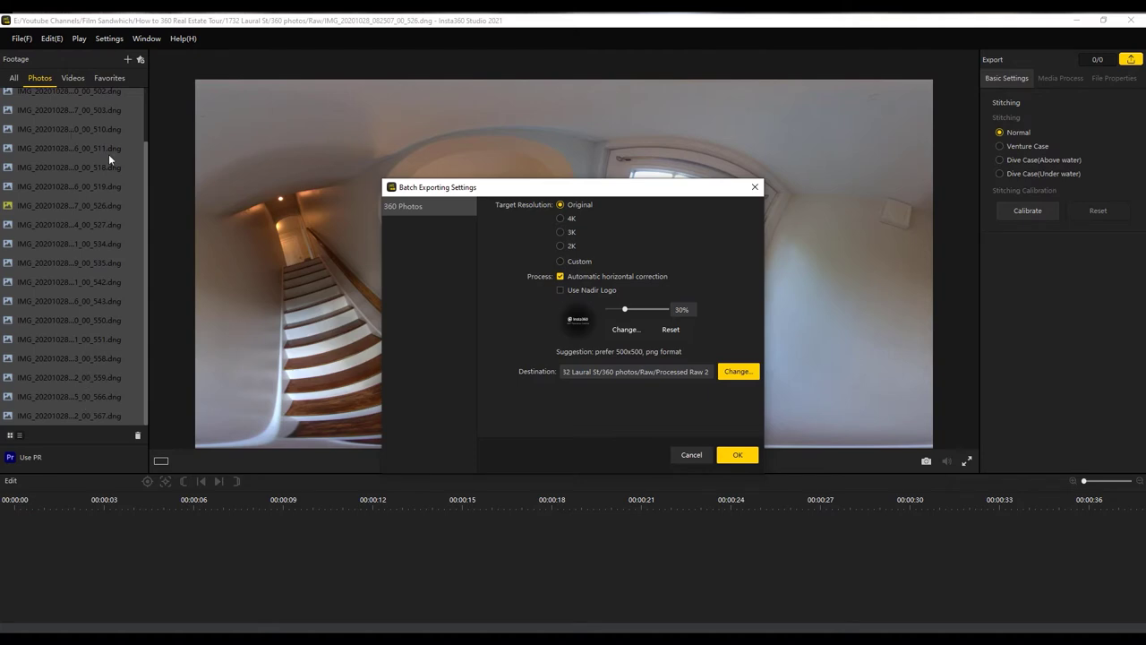
pyautogui.click(737, 454)
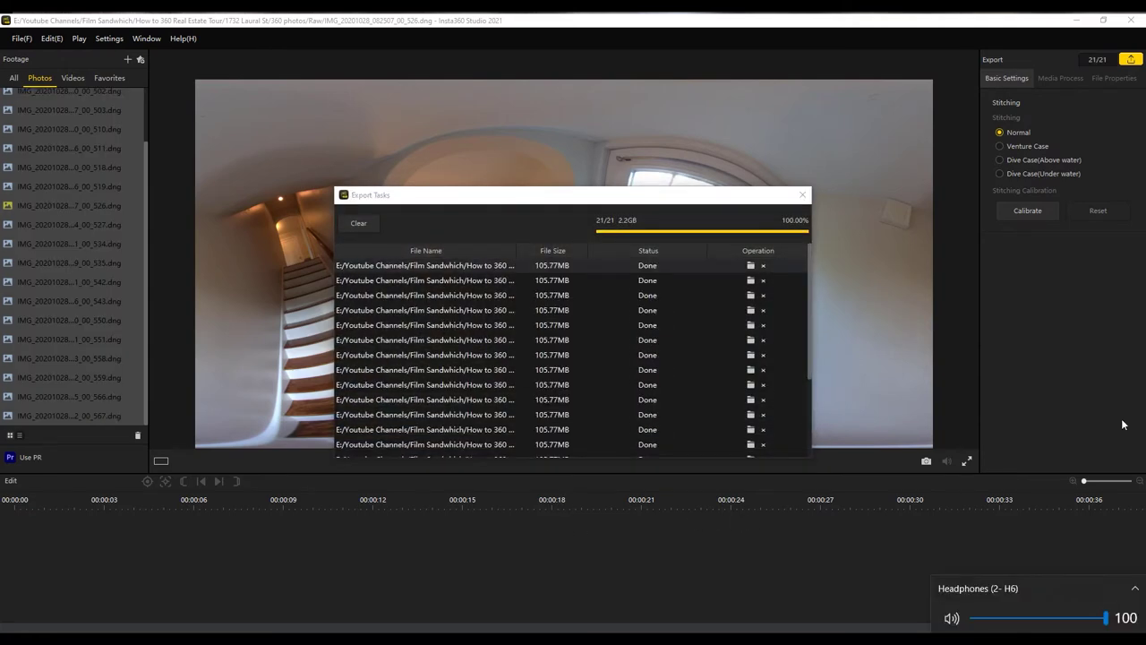
# Lower the headphone volume to 64
pyautogui.press('XF86AudioLowerVolume')
pyautogui.press('XF86AudioLowerVolume')
pyautogui.press('XF86AudioLowerVolume')
pyautogui.press('XF86AudioLowerVolume')
pyautogui.press('XF86AudioLowerVolume')
pyautogui.press('XF86AudioLowerVolume')
pyautogui.press('XF86AudioLowerVolume')
pyautogui.press('XF86AudioLowerVolume')
pyautogui.press('XF86AudioLowerVolume')
pyautogui.press('XF86AudioLowerVolume')
pyautogui.press('XF86AudioLowerVolume')
pyautogui.press('XF86AudioLowerVolume')
pyautogui.press('XF86AudioLowerVolume')
pyautogui.press('XF86AudioLowerVolume')
pyautogui.press('XF86AudioLowerVolume')
pyautogui.press('XF86AudioLowerVolume')
pyautogui.press('XF86AudioLowerVolume')
pyautogui.press('XF86AudioLowerVolume')
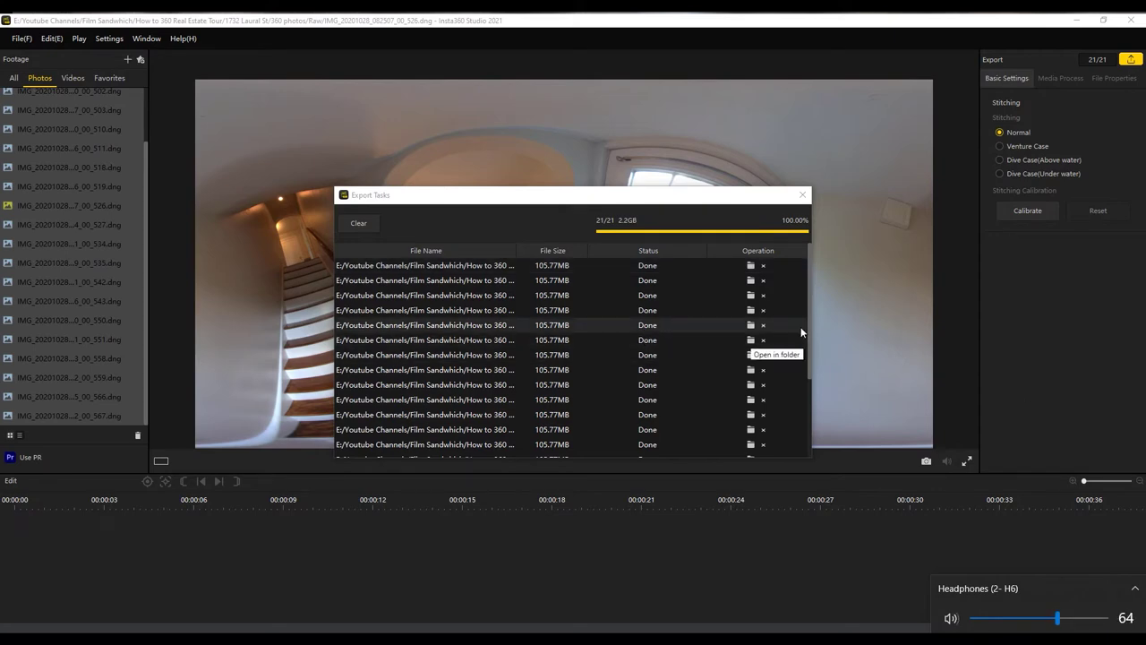
# Close the export task list, switch to Photoshop, and open all the stitched DNG photos from Processed Raw 2 in Camera Raw
pyautogui.scroll(-3, 771, 366)
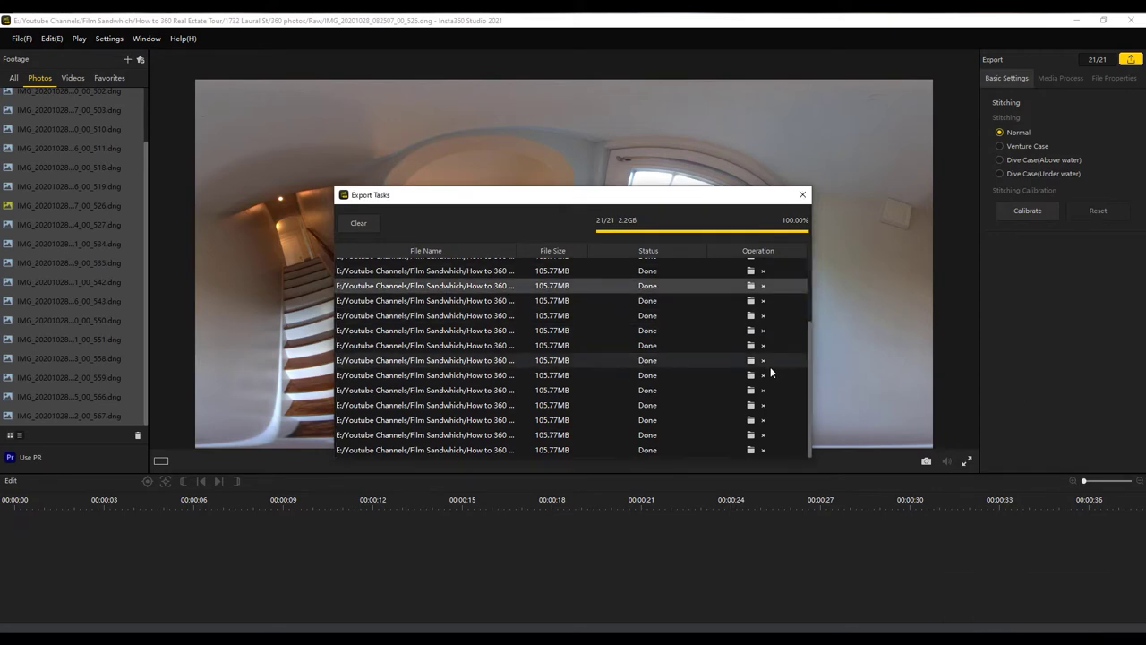
pyautogui.click(803, 194)
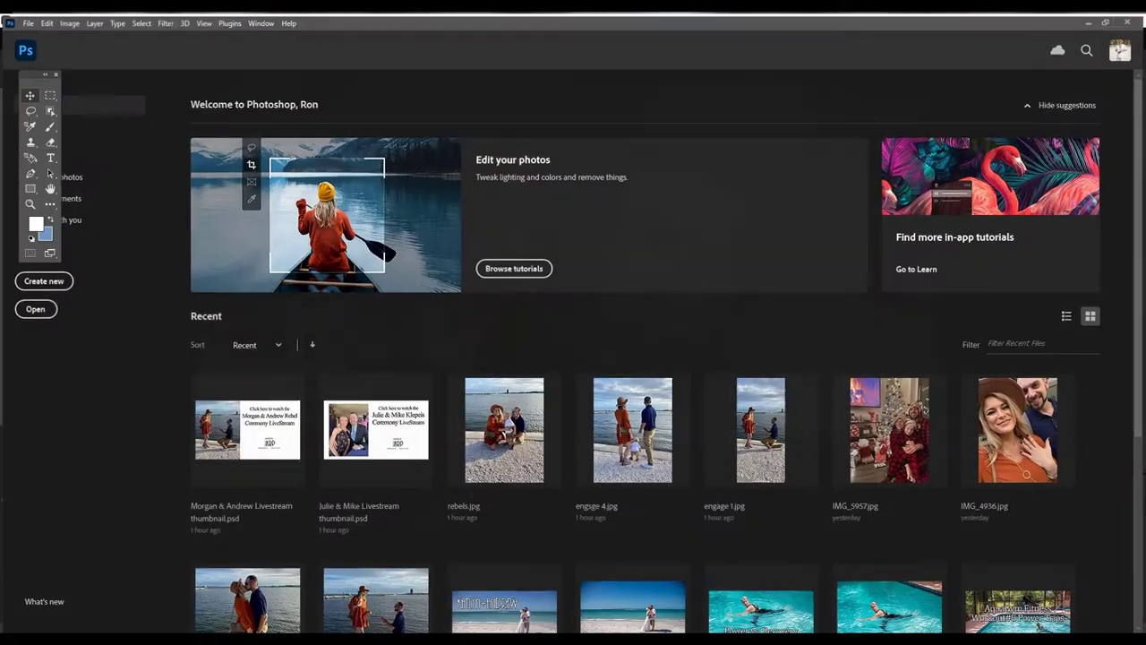
pyautogui.click(26, 21)
pyautogui.click(40, 44)
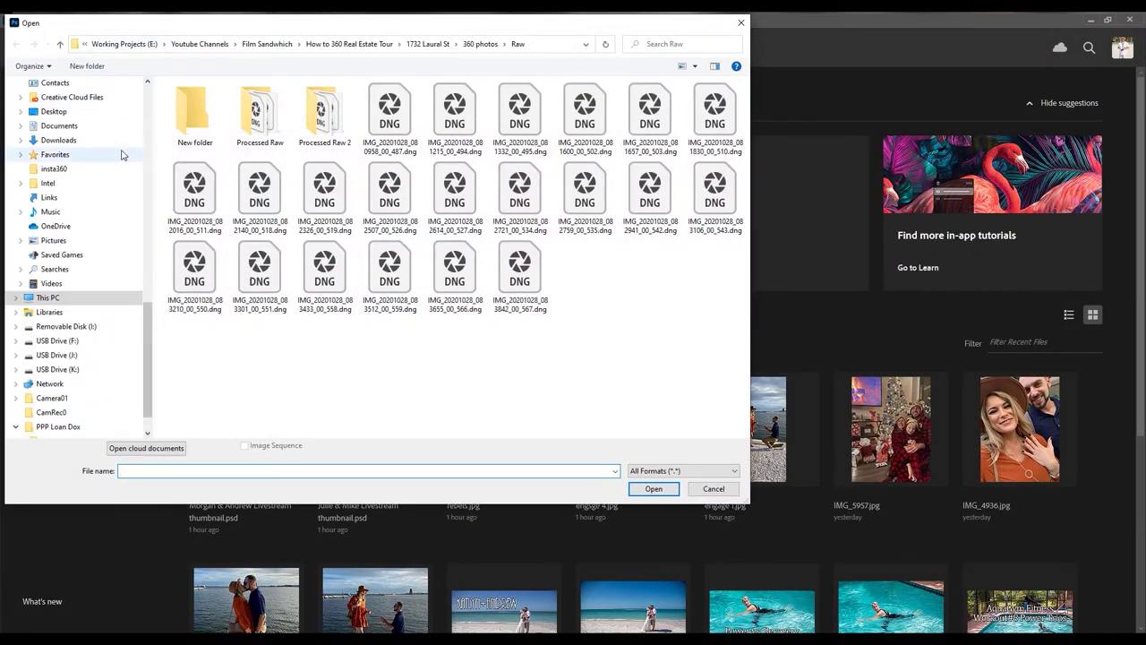
pyautogui.doubleClick(324, 112)
pyautogui.moveTo(201, 363); pyautogui.dragTo(743, 83)
pyautogui.click(653, 488)
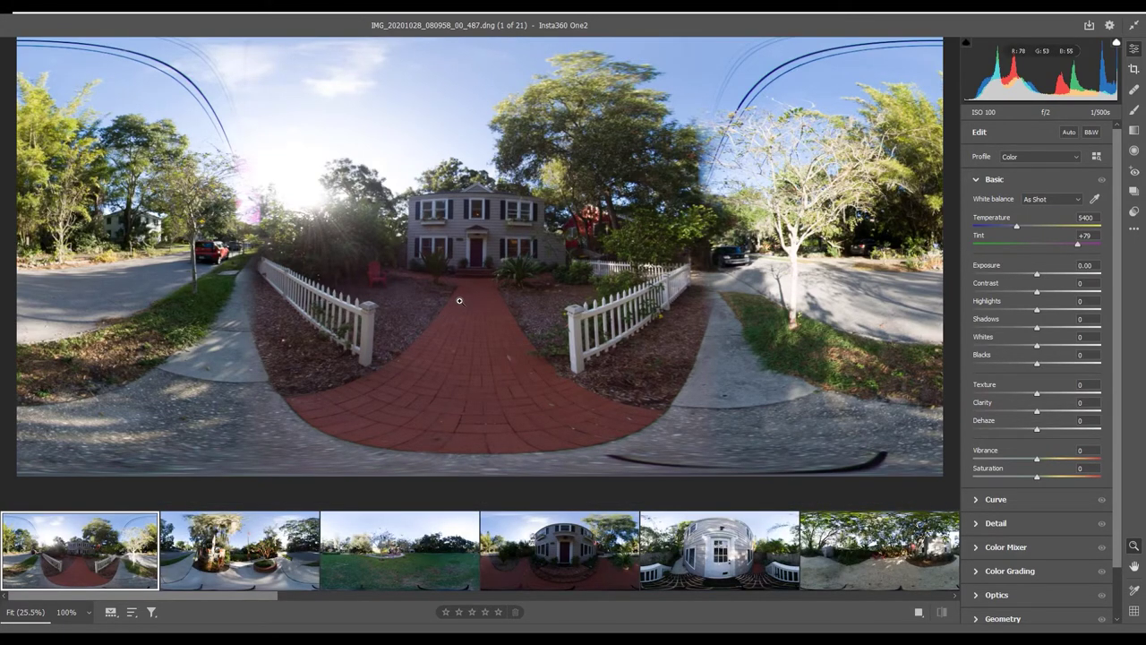
# Inspect the first photo's brick path up close, and set its Highlights to -100, Shadows to +100 and Contrast to +42
pyautogui.click(459, 301)
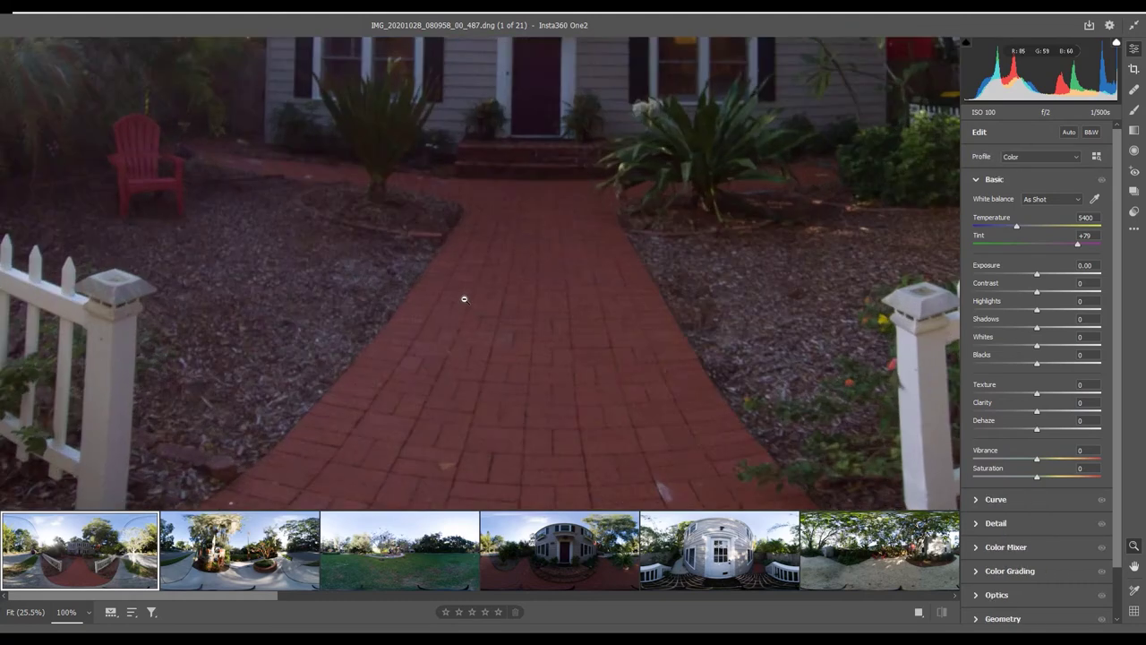
pyautogui.click(462, 299)
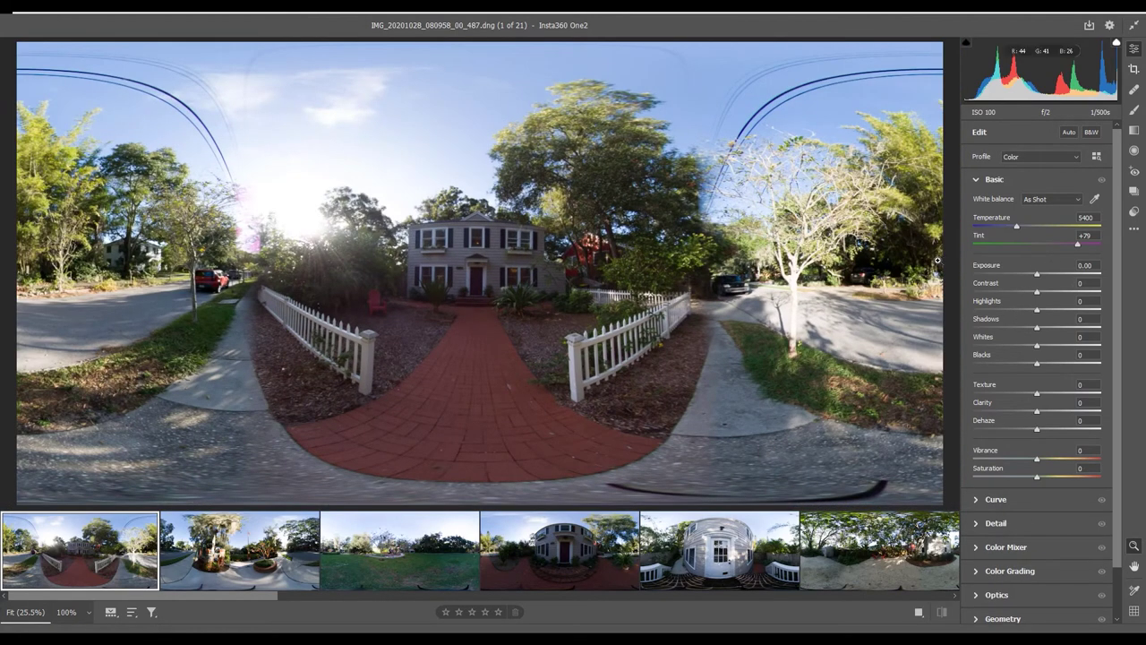
pyautogui.moveTo(1008, 306); pyautogui.dragTo(922, 318)
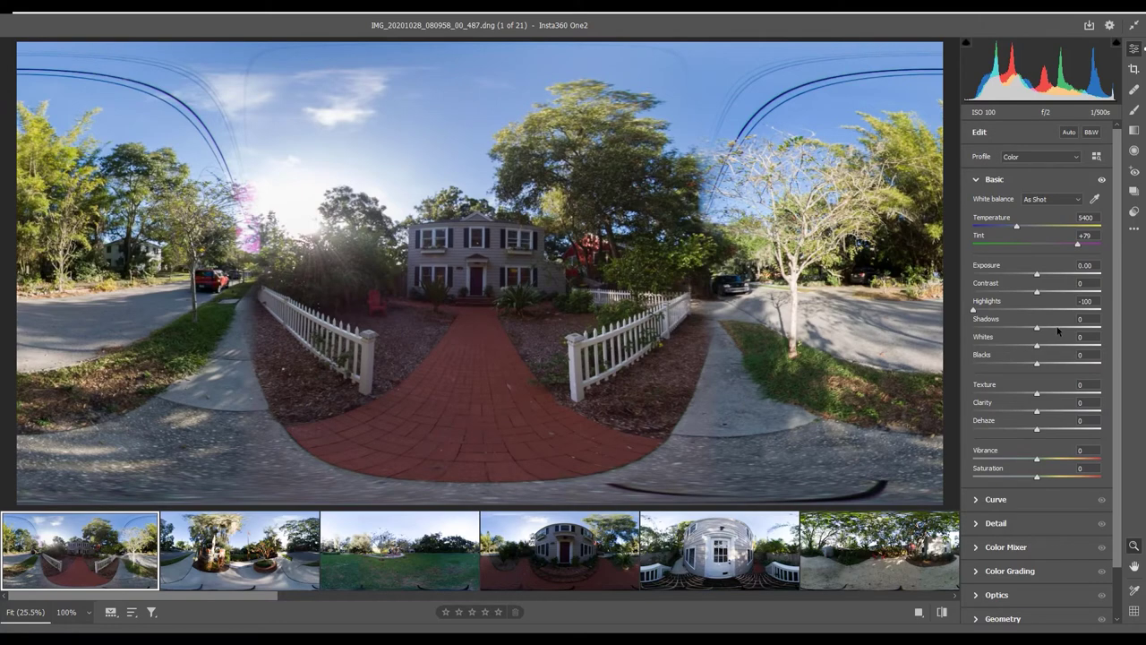
pyautogui.moveTo(1035, 330); pyautogui.dragTo(1140, 323)
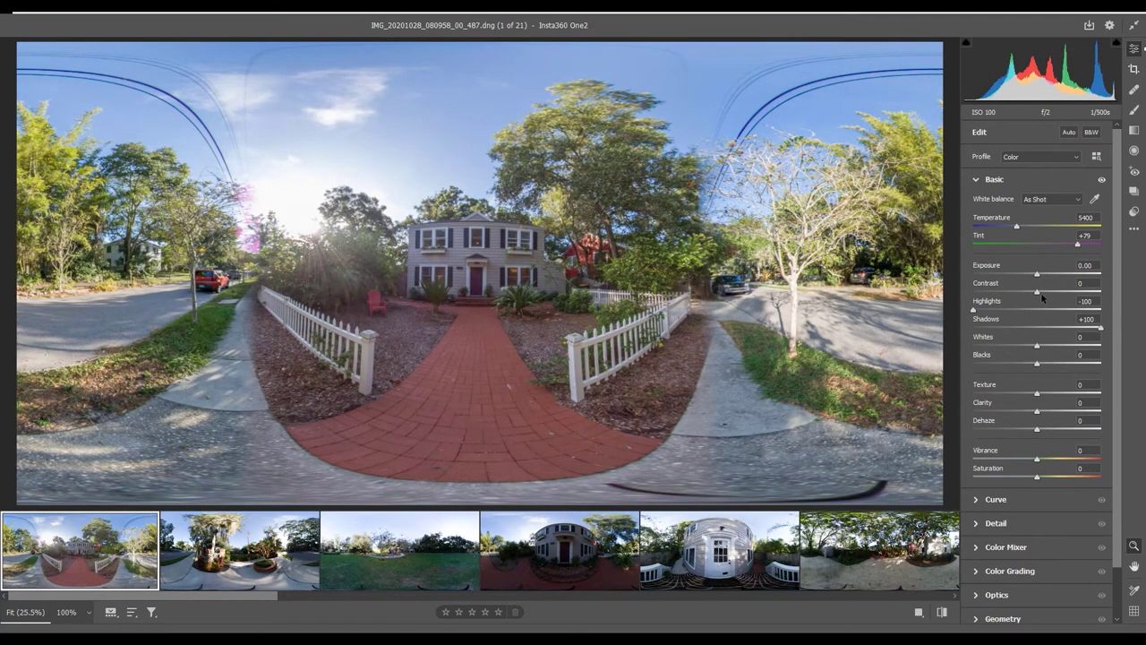
pyautogui.moveTo(1037, 292); pyautogui.dragTo(1063, 294)
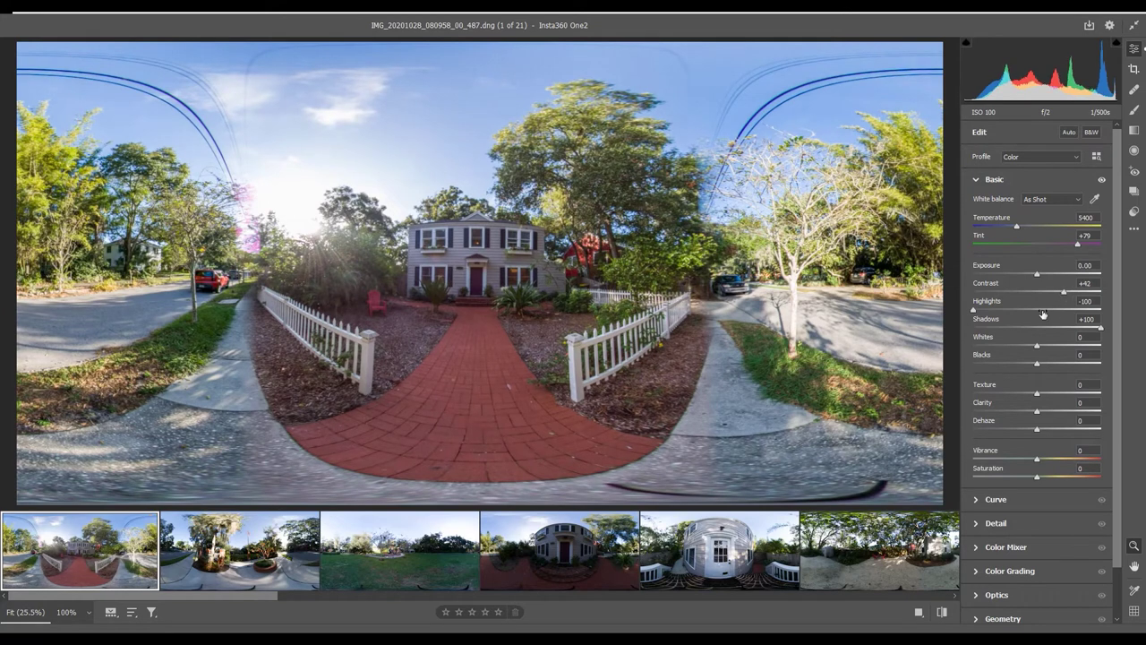
# Set the first photo's Whites to -17, Blacks to -19, Texture and Clarity to +20, Dehaze to +10, Exposure to +0.10, Vibrance to +10 and Saturation to +4
pyautogui.moveTo(1037, 366)
pyautogui.mouseDown()
pyautogui.moveTo(1025, 367)
pyautogui.moveTo(1026, 350)
pyautogui.mouseUp()
pyautogui.moveTo(1039, 395); pyautogui.dragTo(1044, 431)
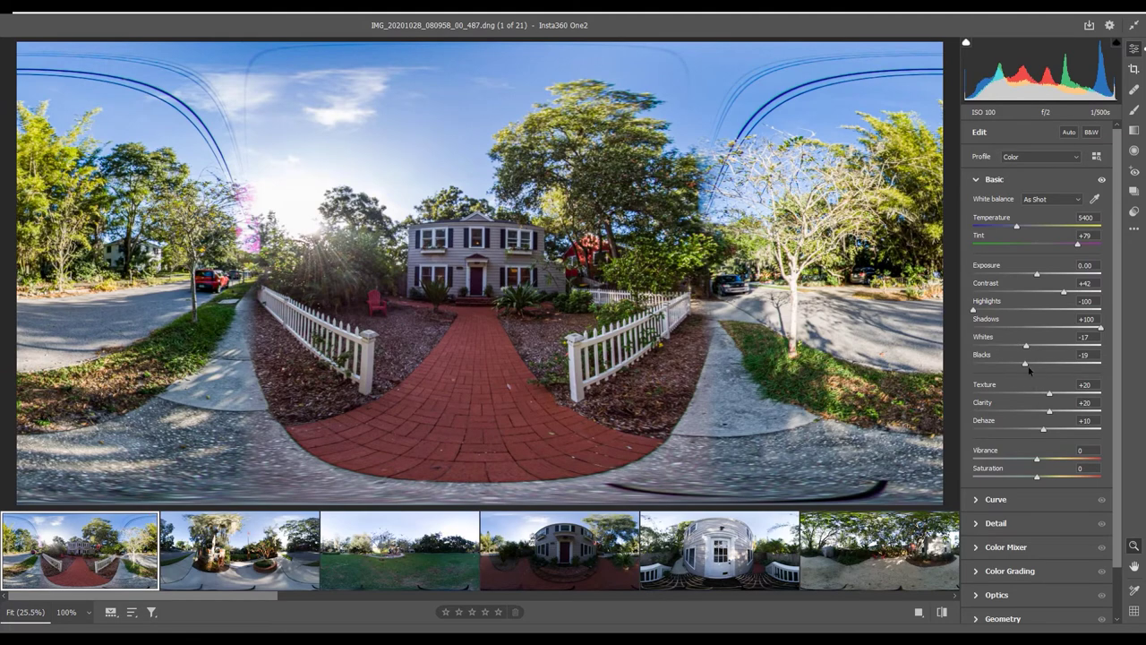
pyautogui.moveTo(1037, 274); pyautogui.dragTo(1039, 274)
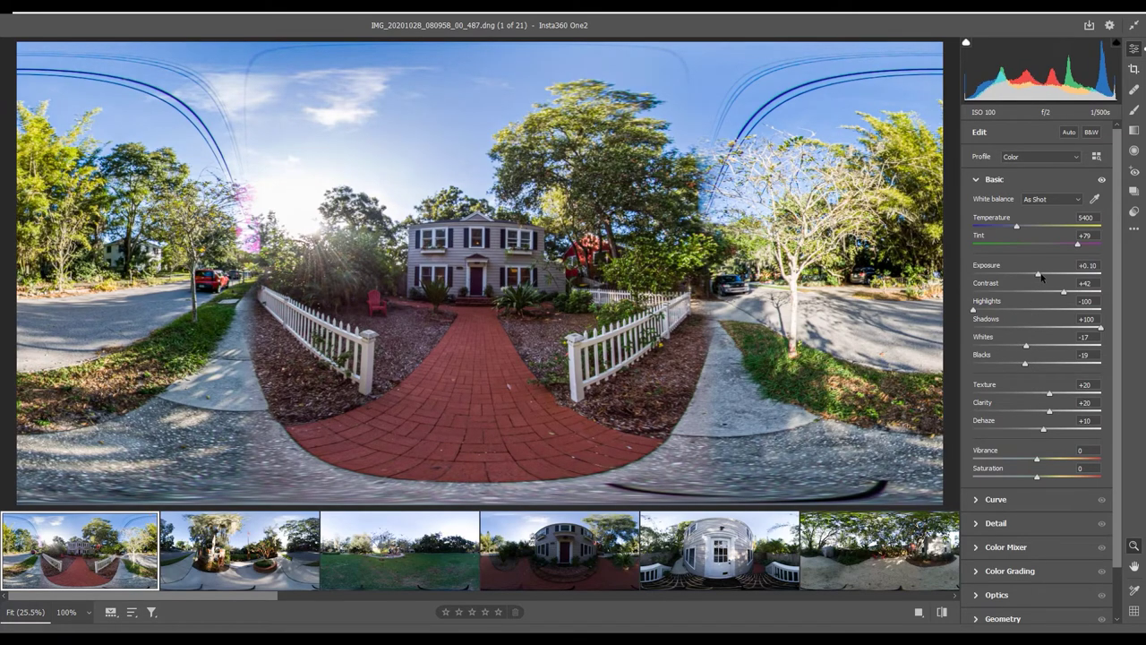
pyautogui.moveTo(1039, 458); pyautogui.dragTo(1040, 477)
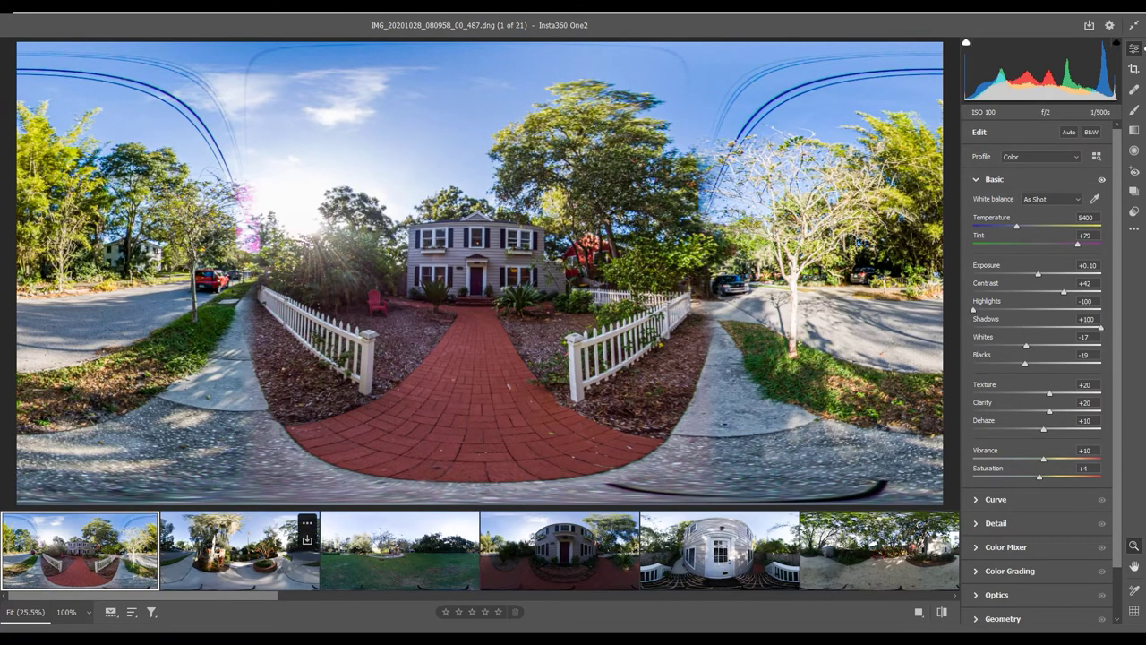
# Set the first photo's Sharpening to 69, and both its Noise Reduction and Color Noise Reduction to 27
pyautogui.click(240, 548)
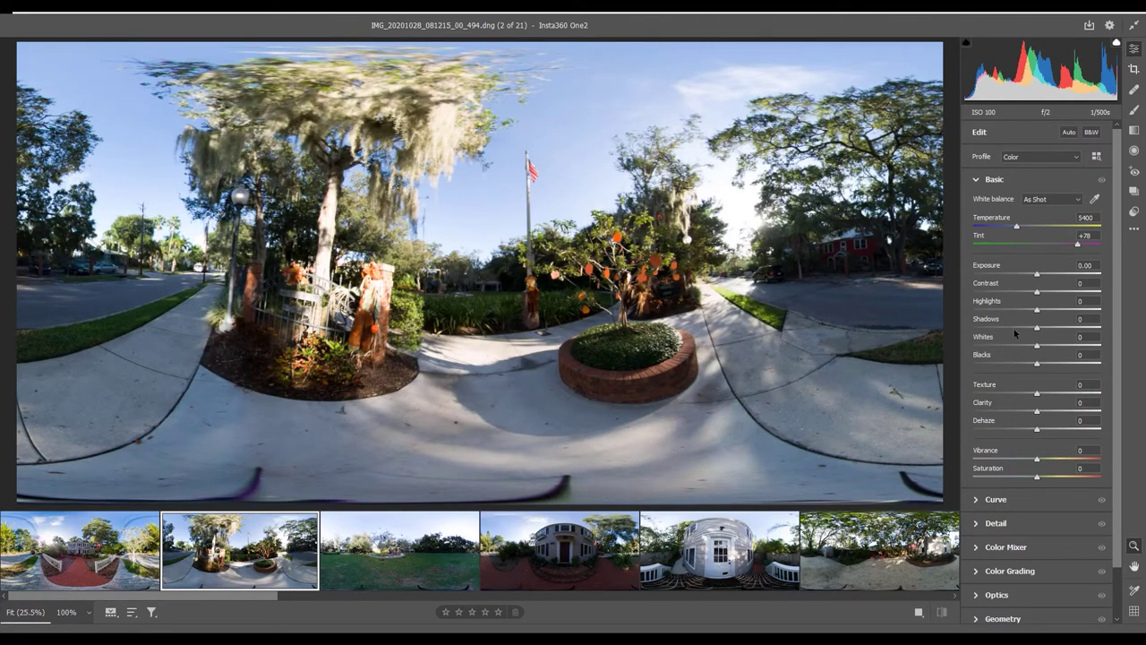
pyautogui.press('Left')
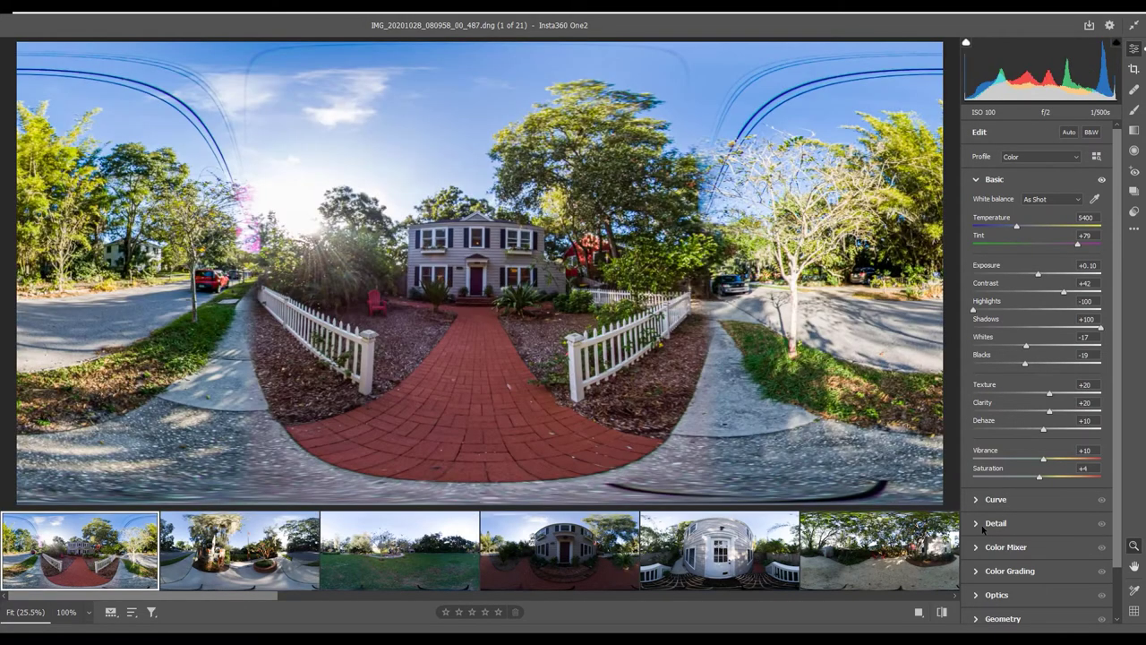
pyautogui.click(982, 525)
pyautogui.moveTo(1009, 257); pyautogui.dragTo(1034, 258)
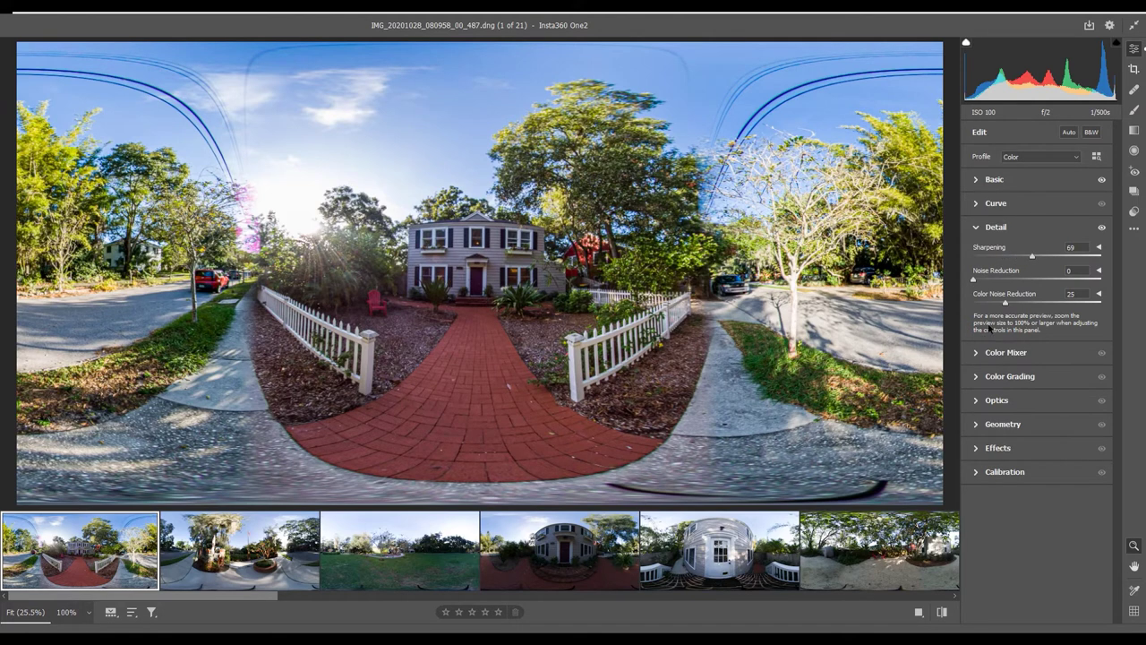
pyautogui.moveTo(1007, 305); pyautogui.dragTo(1009, 304)
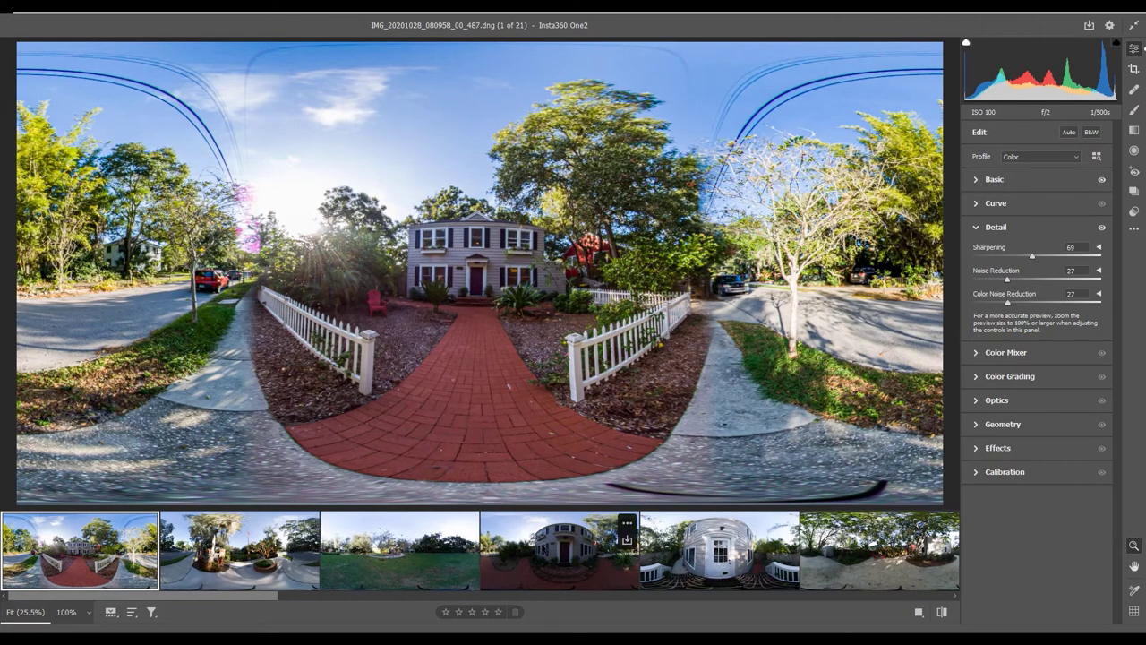
# Apply automatic tone and color adjustments to the second photo, the one with the flagpole and round brick planter
pyautogui.click(240, 540)
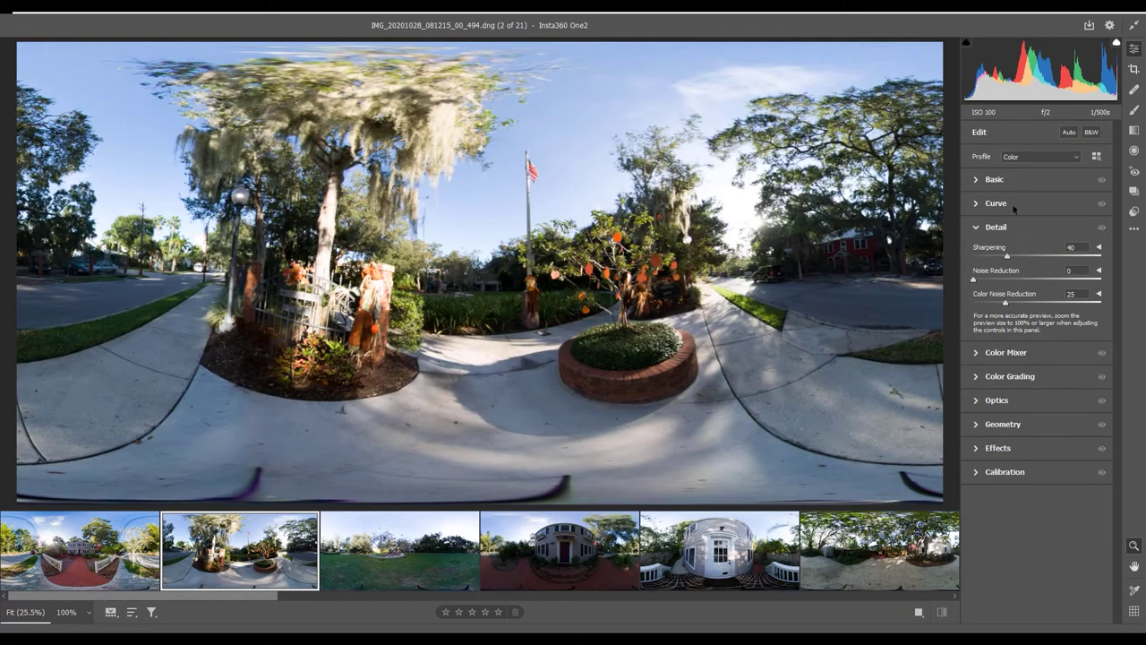
pyautogui.click(994, 179)
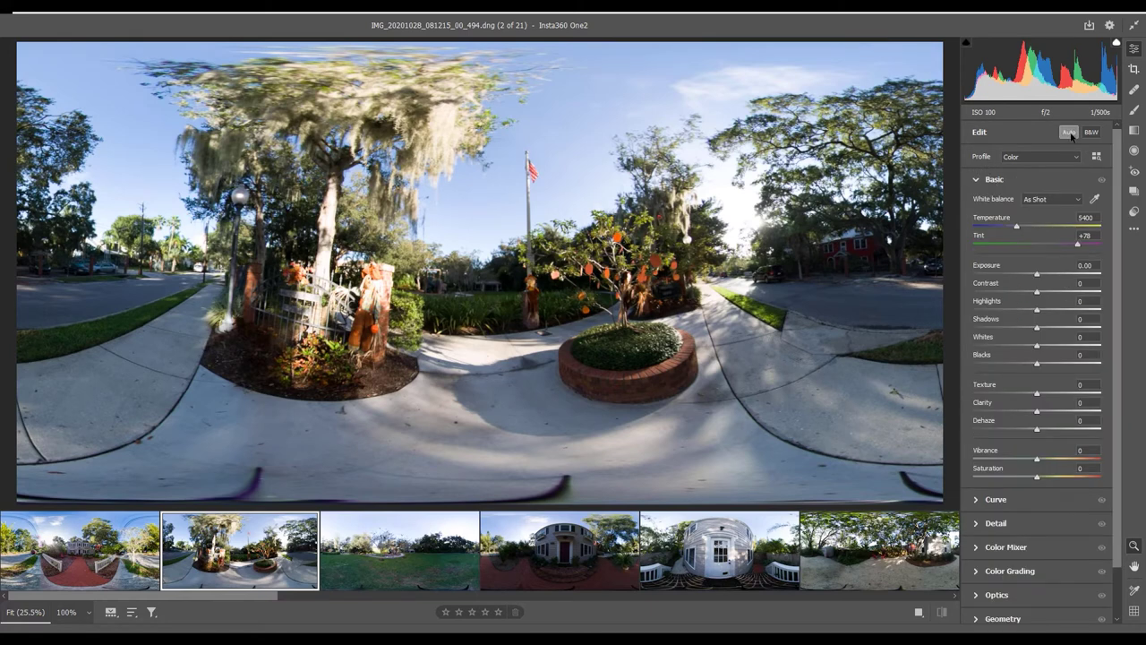
pyautogui.click(1069, 132)
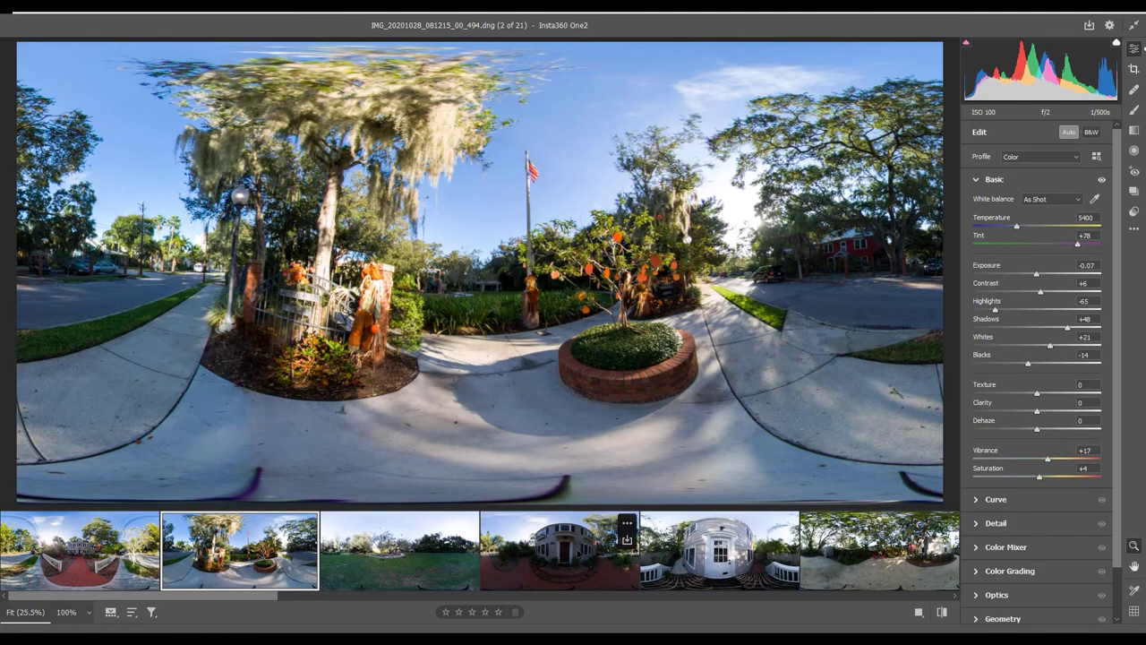
# Apply automatic tone and color adjustments to the third photo, the open lawn, and fine-tune its shadows
pyautogui.click(399, 550)
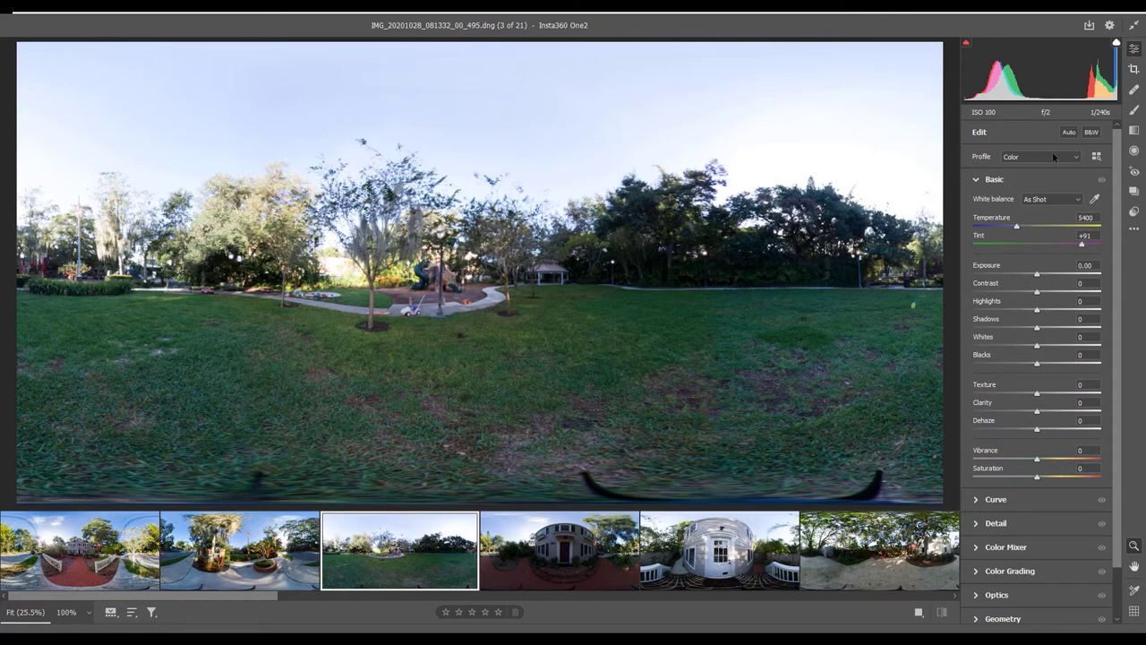
pyautogui.click(1069, 132)
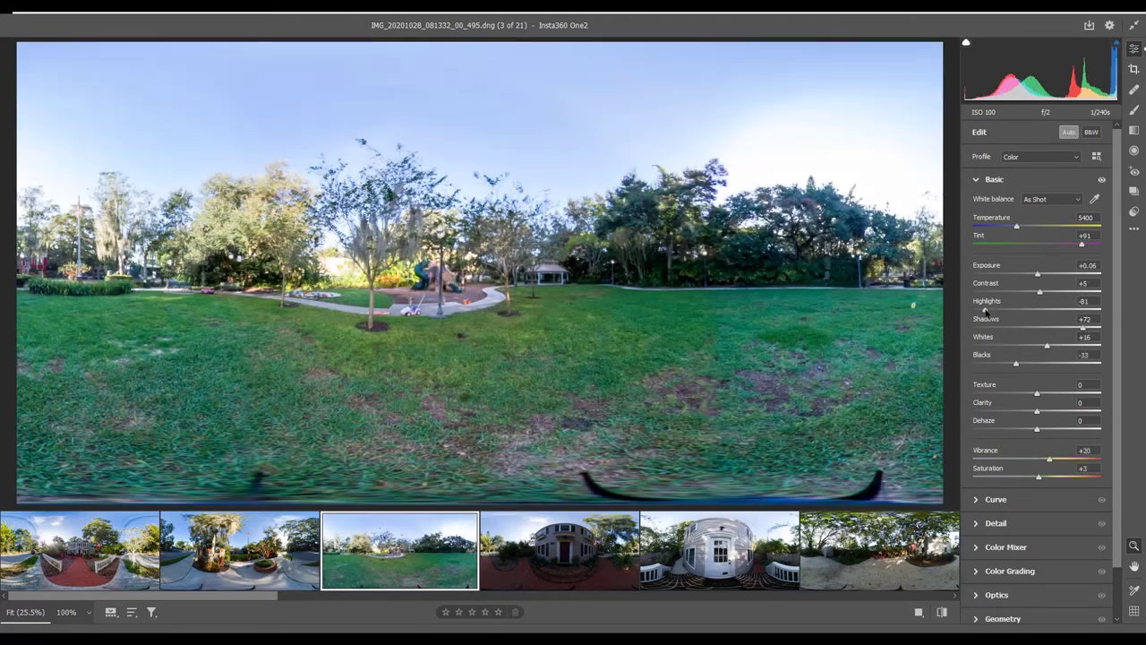
pyautogui.moveTo(1084, 329); pyautogui.dragTo(1033, 349)
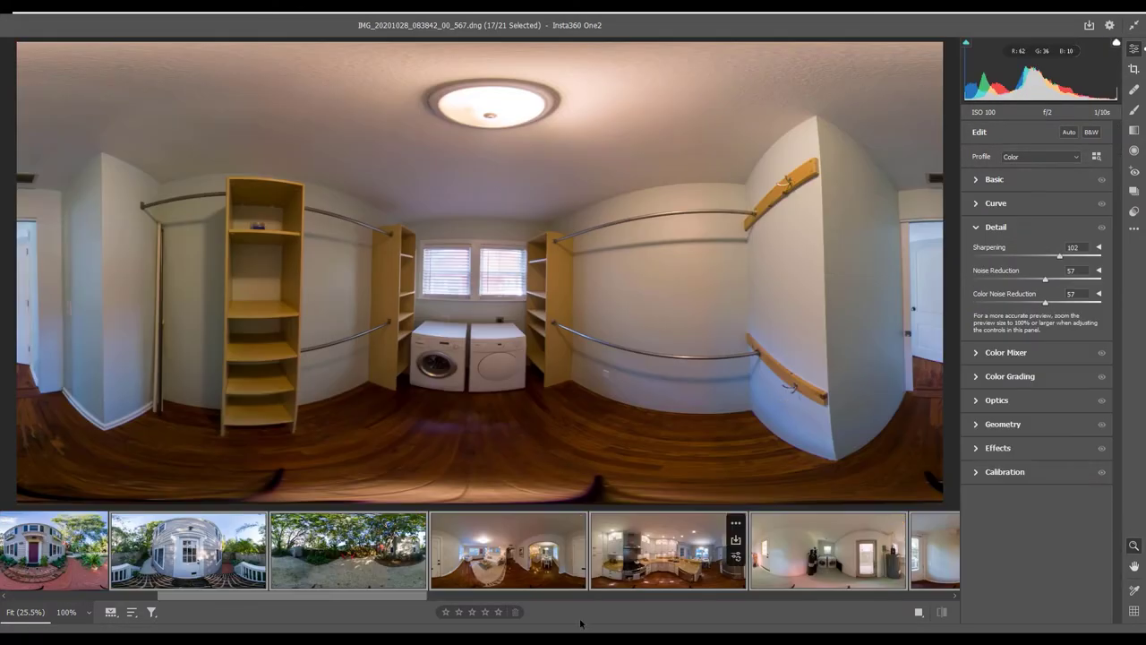
# Review the corrected interior photos, including the kitchen, the hallway and the laundry closet
pyautogui.moveTo(227, 594); pyautogui.dragTo(228, 593)
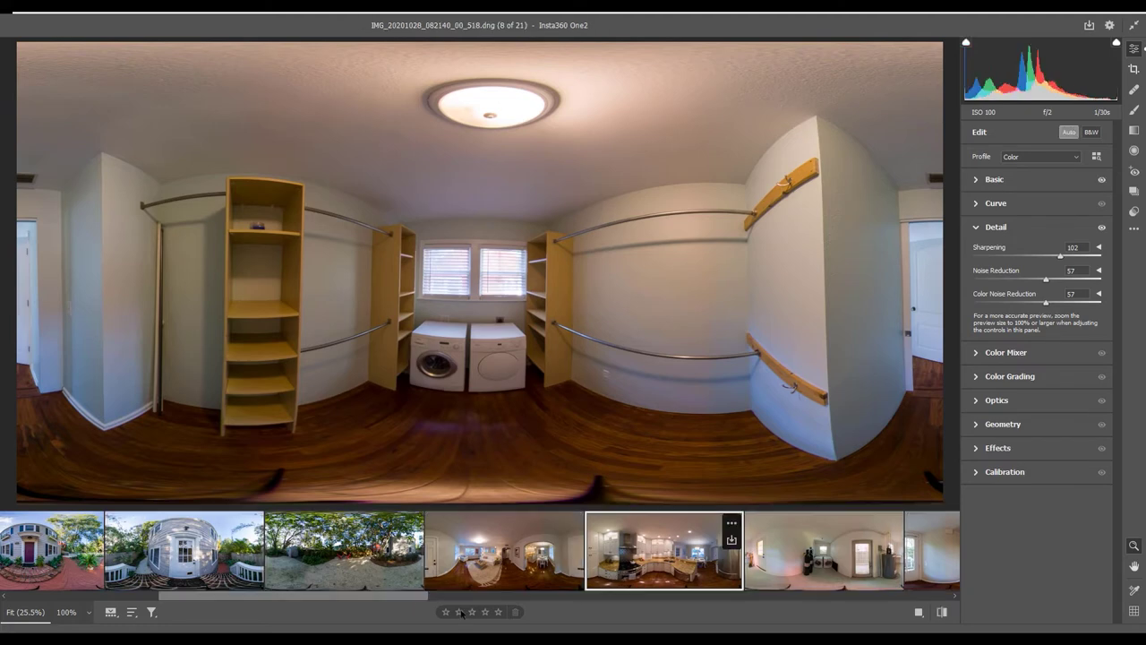
pyautogui.click(625, 577)
pyautogui.moveTo(395, 596); pyautogui.dragTo(530, 597)
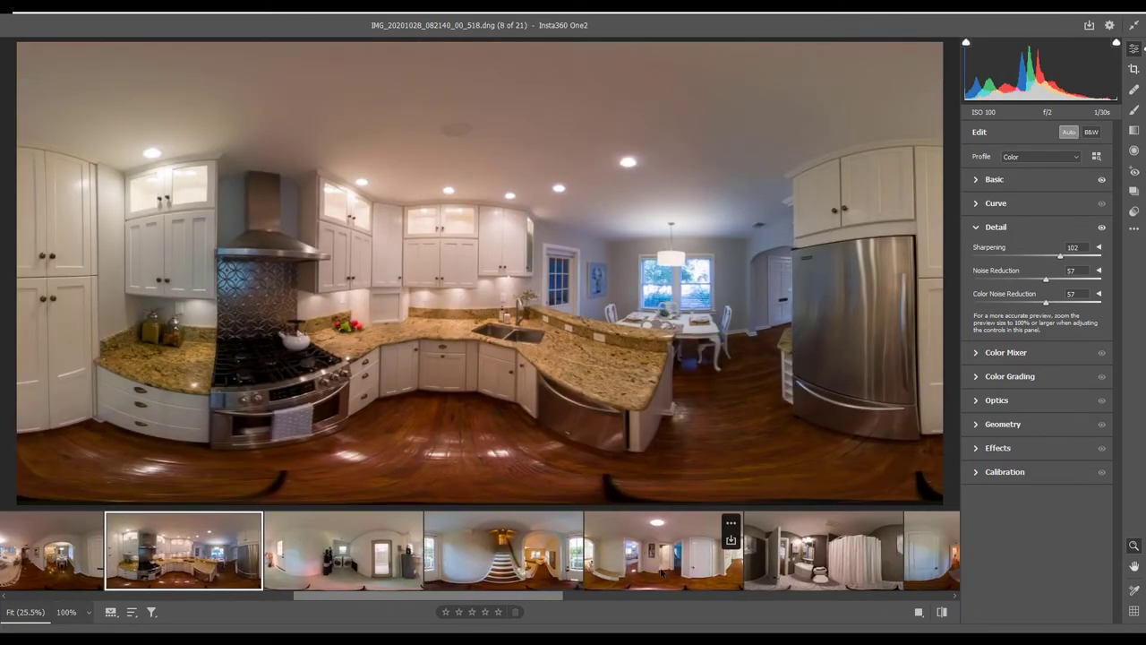
pyautogui.click(660, 573)
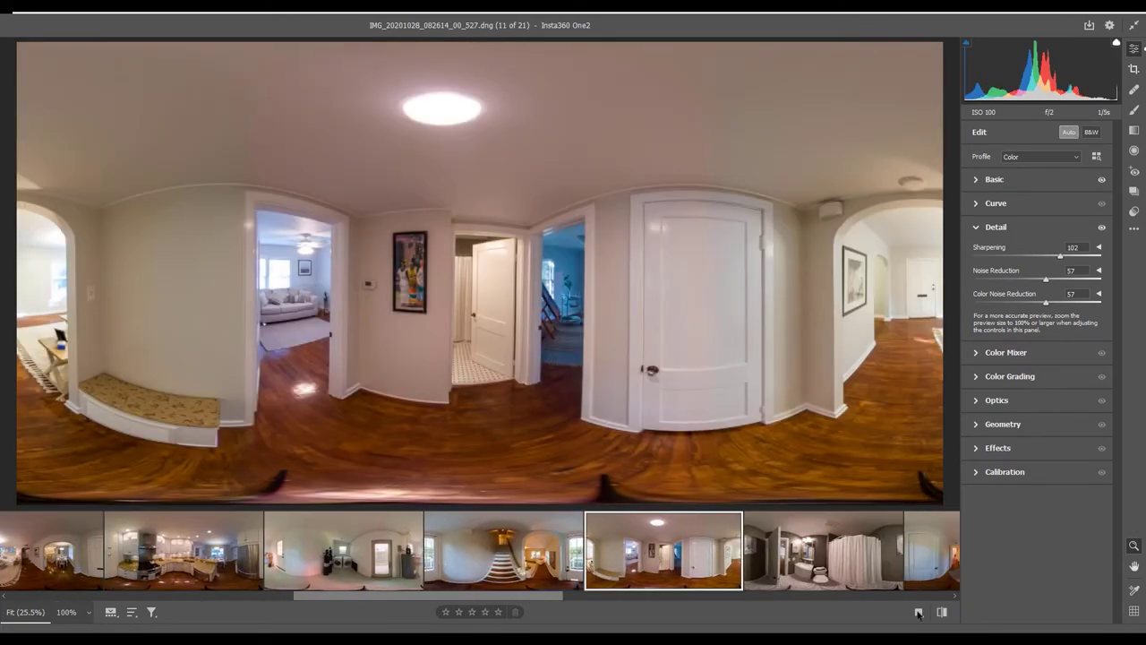
pyautogui.moveTo(557, 596); pyautogui.dragTo(951, 596)
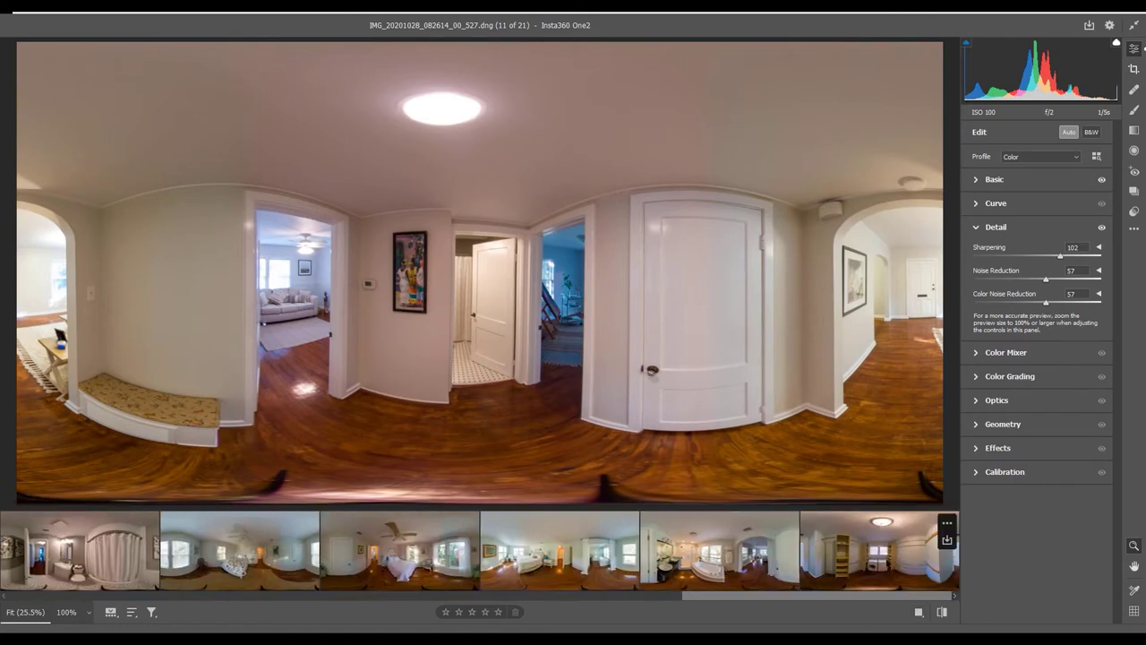
pyautogui.click(877, 557)
# Select all 21 corrected photos in Camera Raw and open them in Photoshop
pyautogui.moveTo(843, 595); pyautogui.dragTo(64, 596)
pyautogui.hotkey('ctrl', 'a')
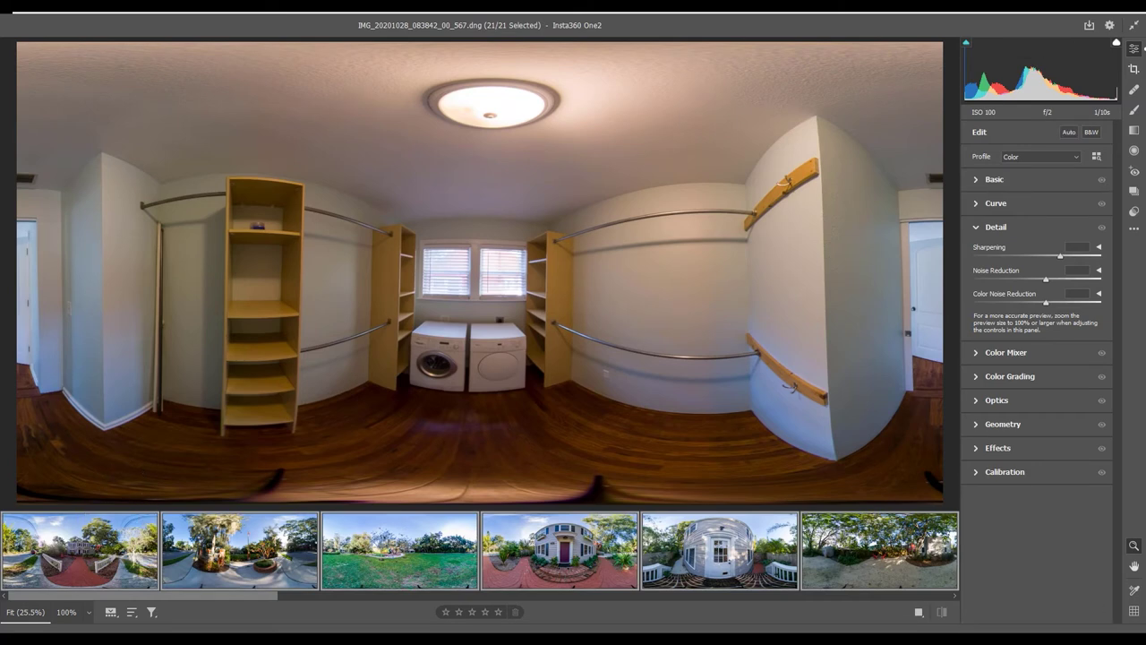
pyautogui.press('Return')
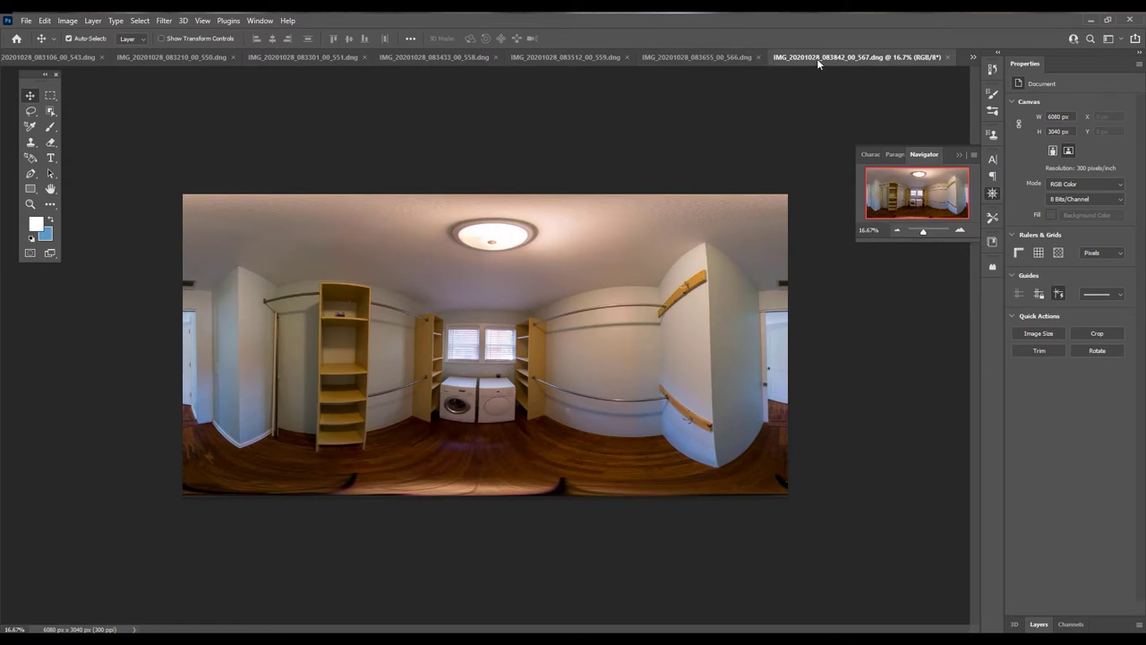
# Convert the laundry closet photo into a spherical panorama layer and rotate the view down to the tripod on the floor
pyautogui.click(183, 21)
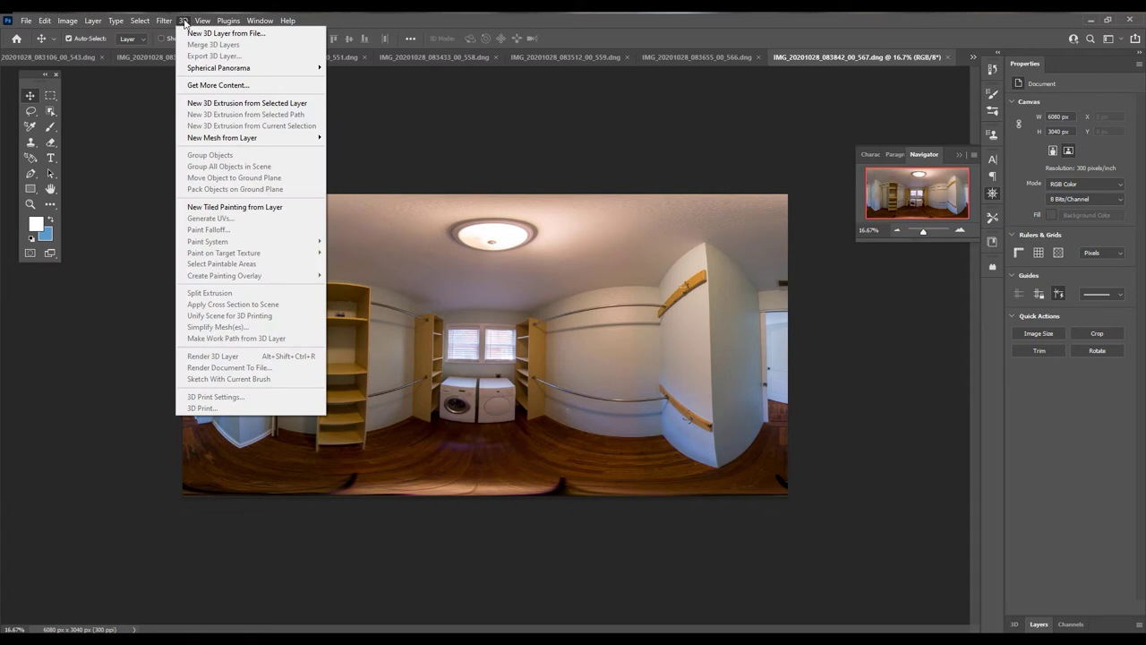
pyautogui.moveTo(227, 72)
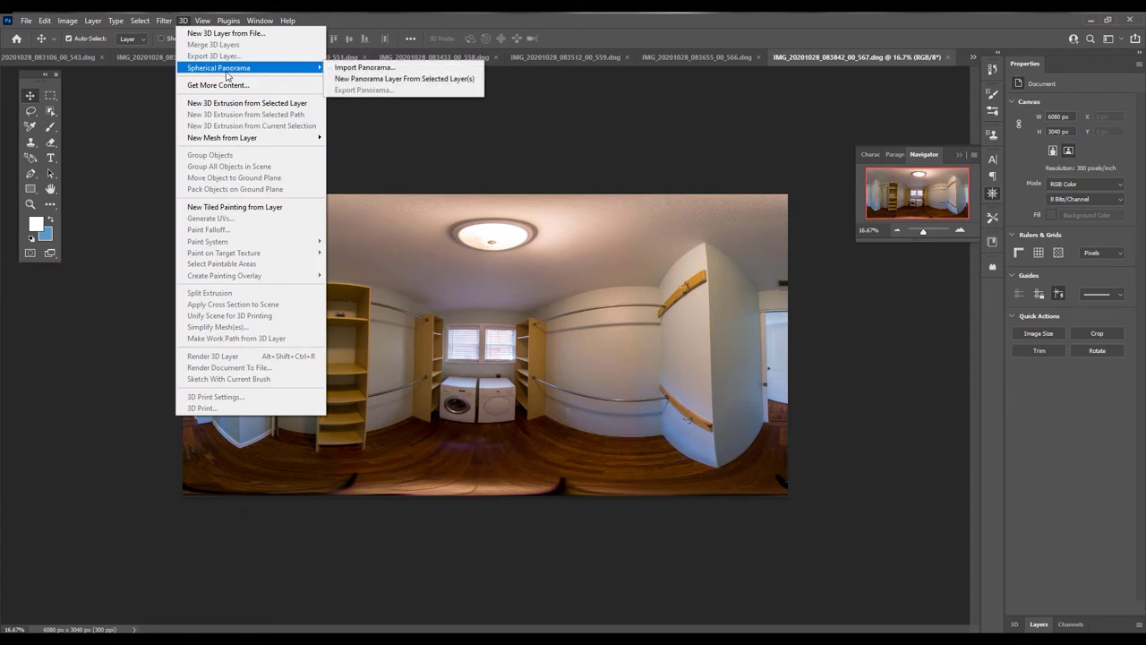
pyautogui.click(402, 79)
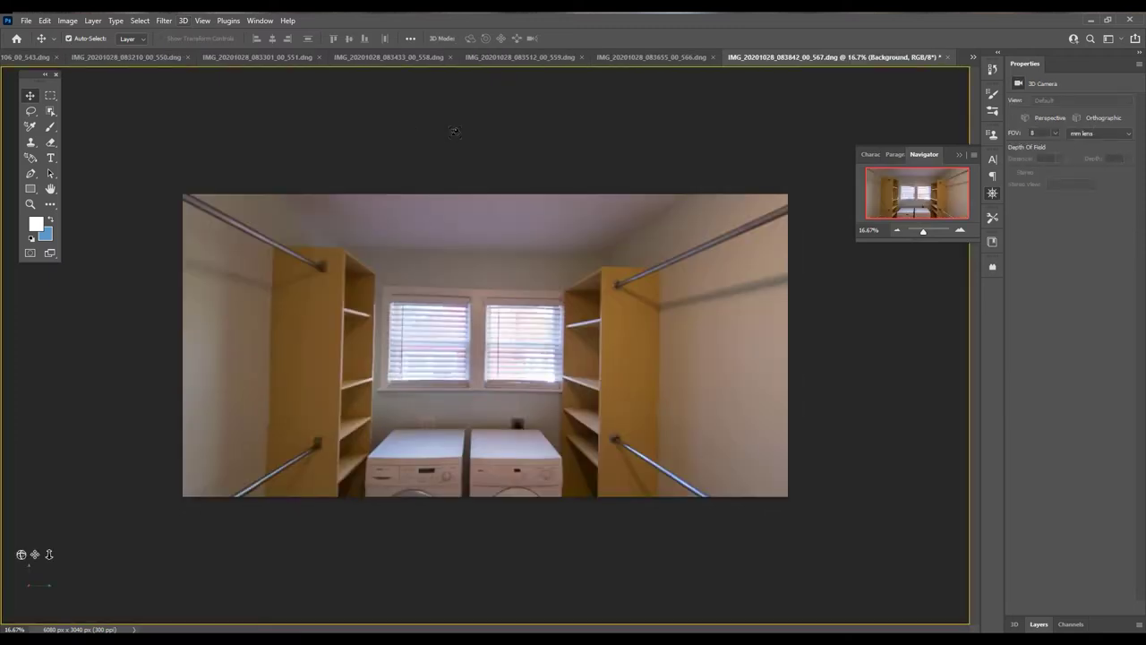
pyautogui.moveTo(567, 382); pyautogui.dragTo(511, 319)
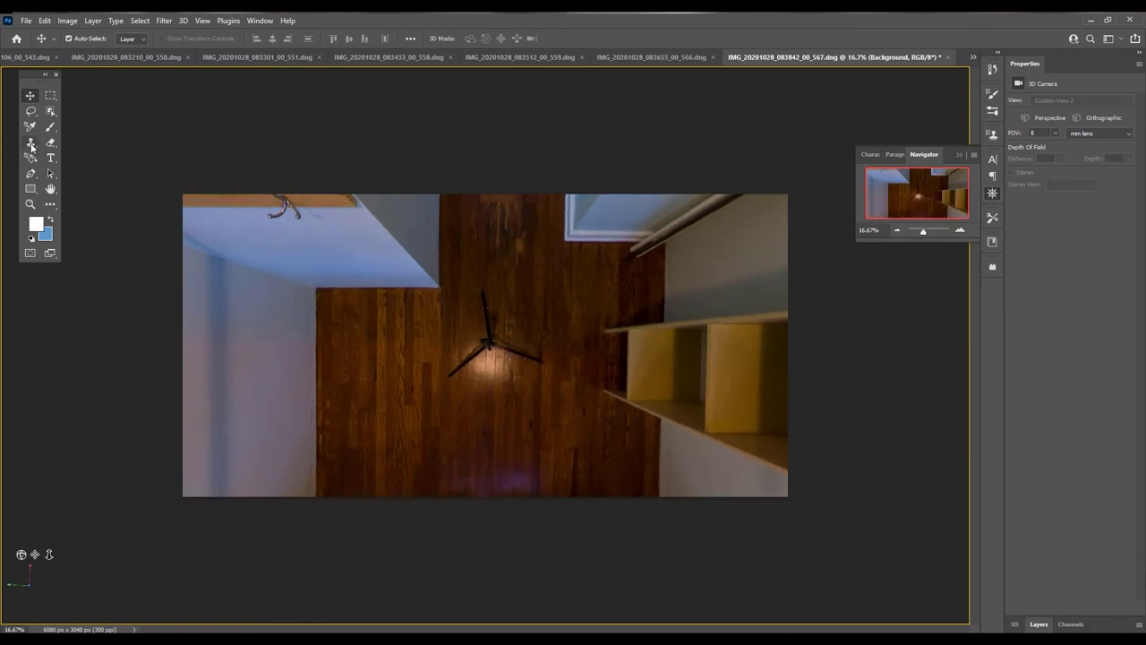
# Set up the Clone Stamp tool with a soft brush of about 446 px for retouching the floor around the tripod
pyautogui.click(31, 144)
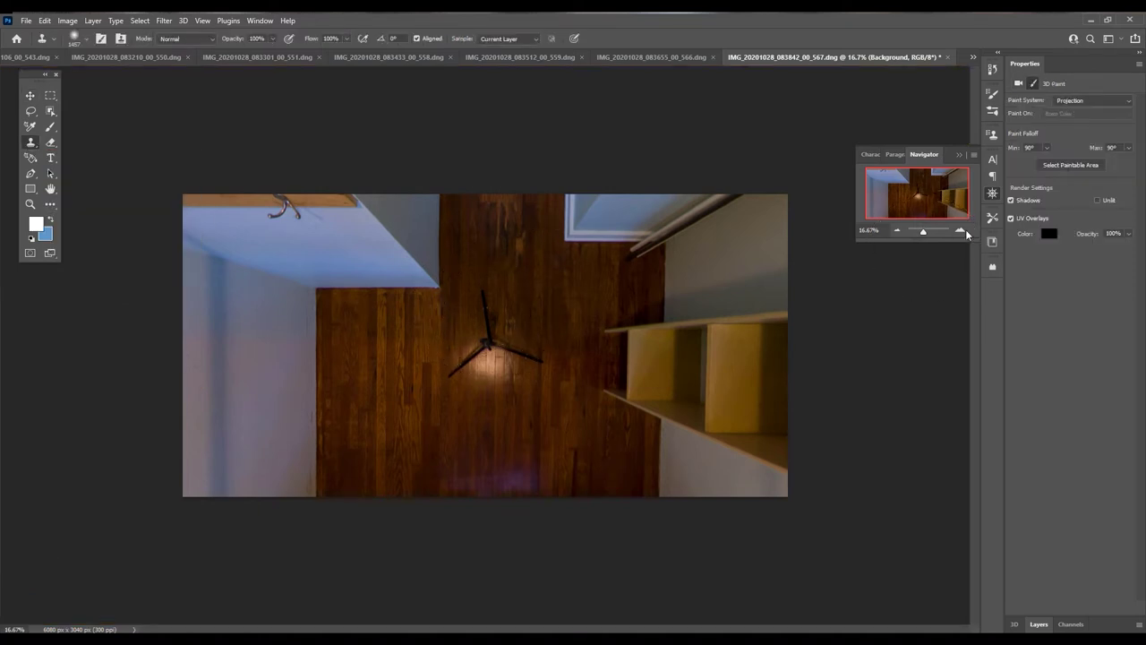
pyautogui.click(961, 231)
pyautogui.click(961, 231)
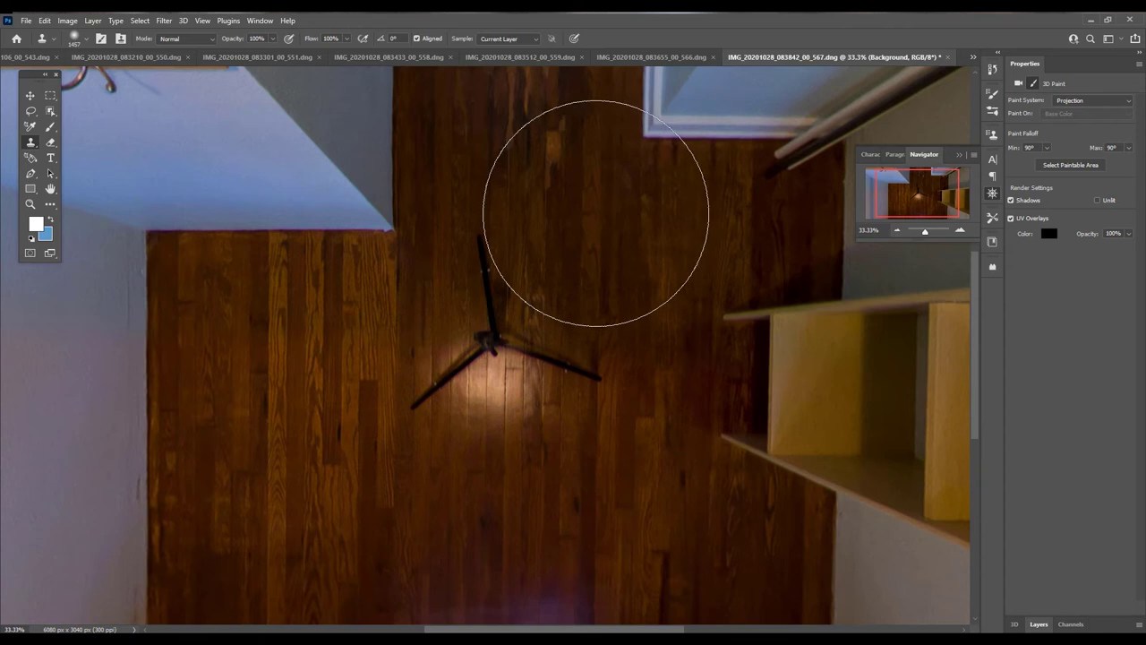
pyautogui.press('h')
pyautogui.moveTo(570, 194)
pyautogui.mouseDown()
pyautogui.moveTo(573, 212)
pyautogui.moveTo(573, 176)
pyautogui.mouseUp()
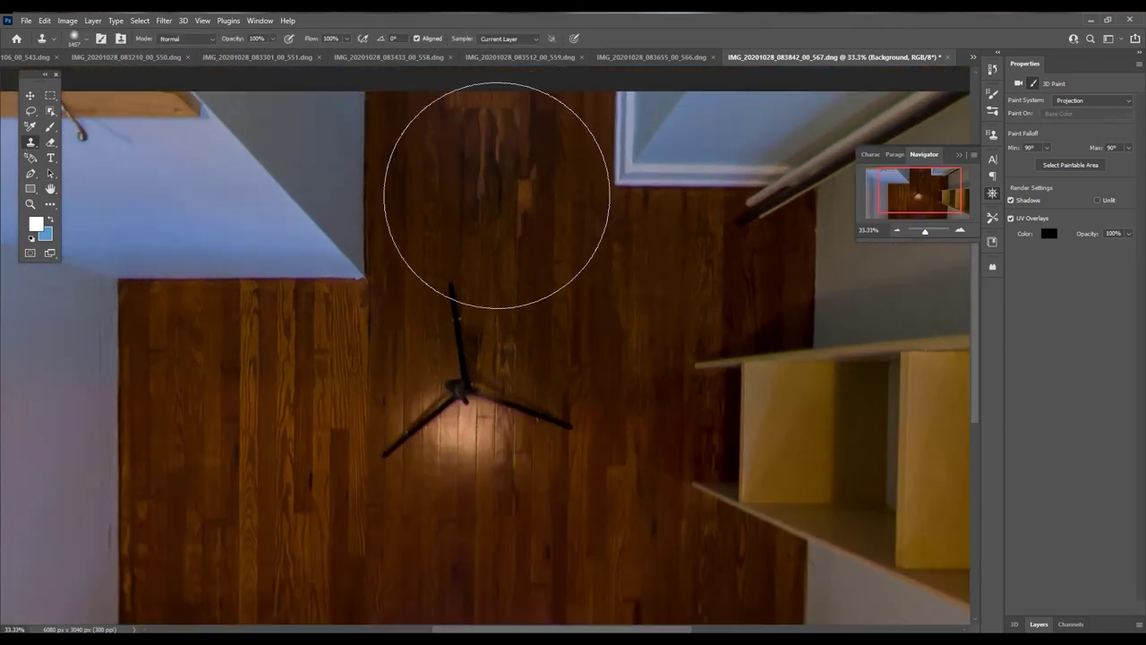
pyautogui.rightClick(495, 199)
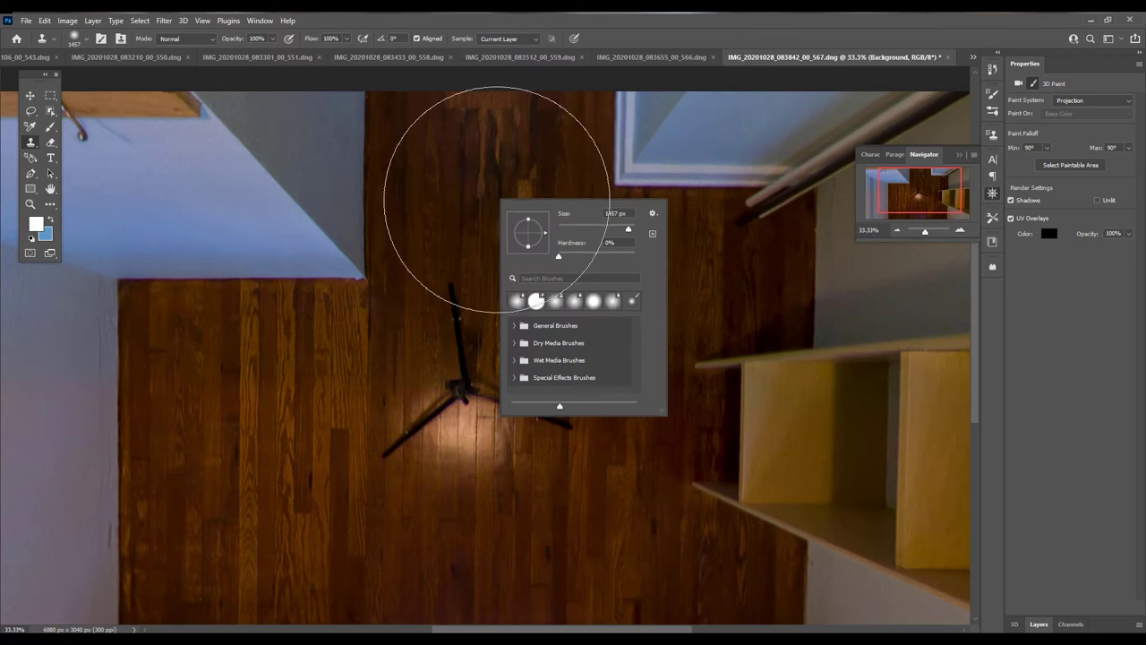
pyautogui.click(626, 229)
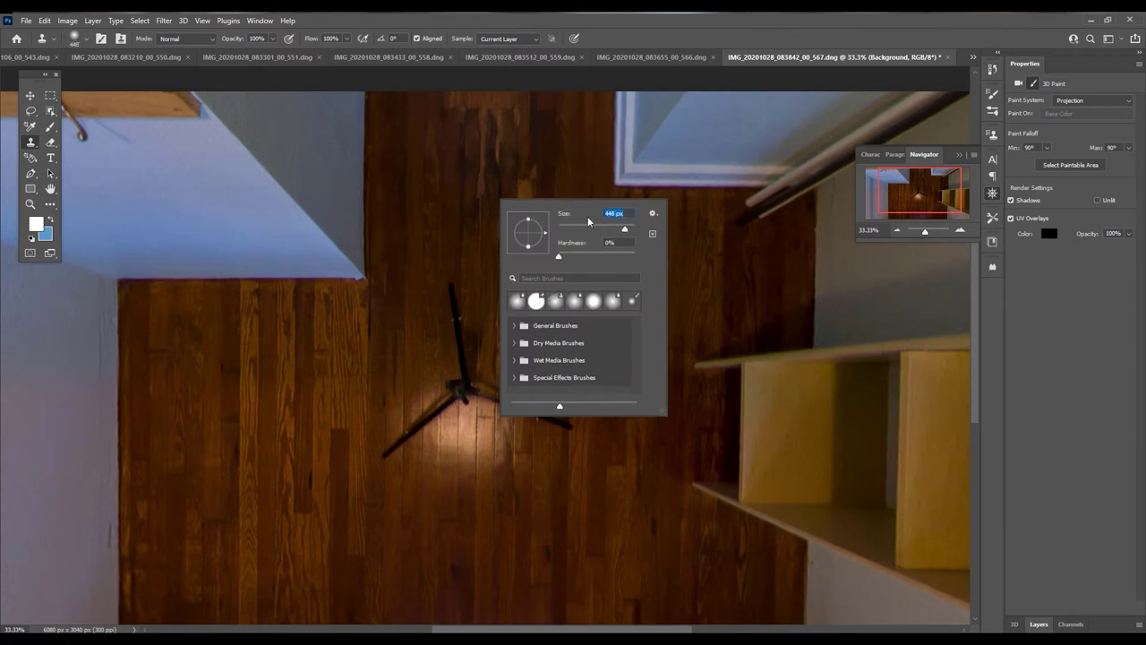
pyautogui.click(650, 32)
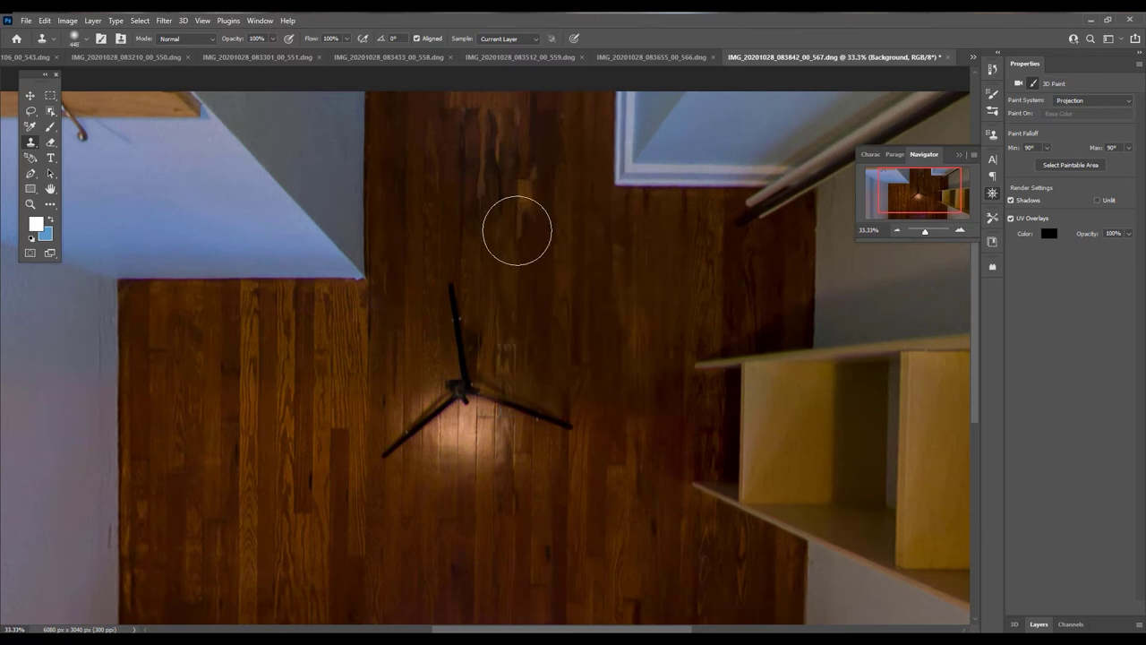
# Clone clean floorboards over the tripod's upper leg and the outer end of its right leg
pyautogui.keyDown('alt'); pyautogui.click(523, 307); pyautogui.keyUp('alt')
pyautogui.moveTo(514, 307); pyautogui.dragTo(459, 307)
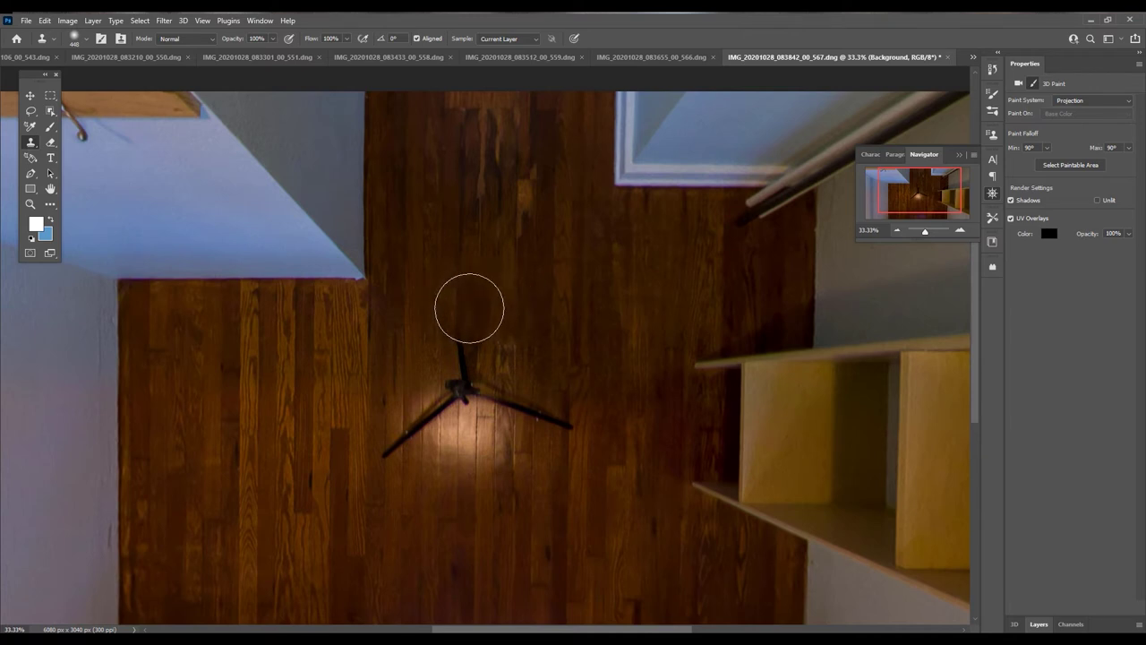
pyautogui.click(466, 338)
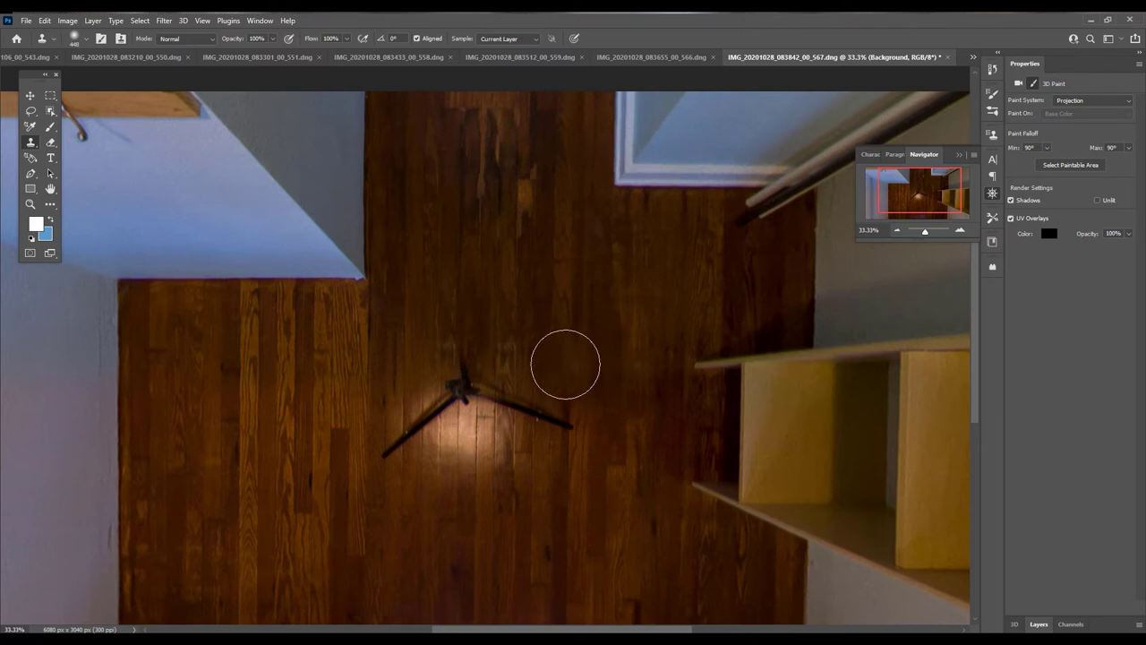
pyautogui.click(565, 365)
pyautogui.click(560, 421)
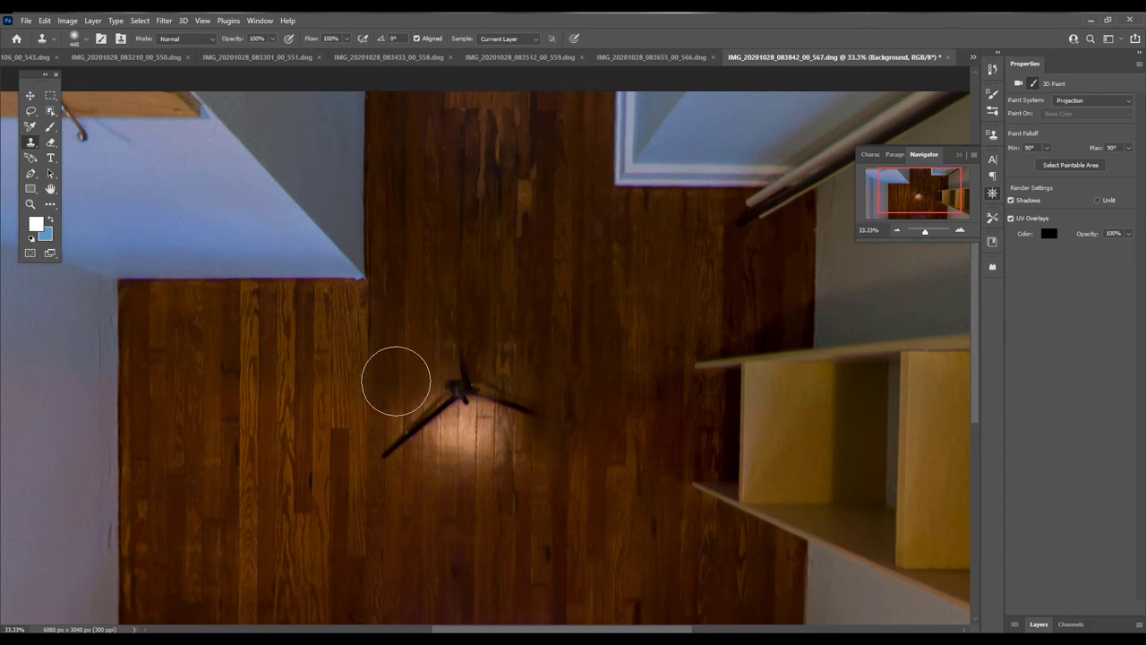
# Sample the wood floor below the tripod and clone it over the outer part of the lower-left leg
pyautogui.moveTo(395, 377)
pyautogui.mouseDown()
pyautogui.moveTo(417, 468)
pyautogui.moveTo(448, 475)
pyautogui.moveTo(440, 480)
pyautogui.mouseUp()
pyautogui.click(440, 473)
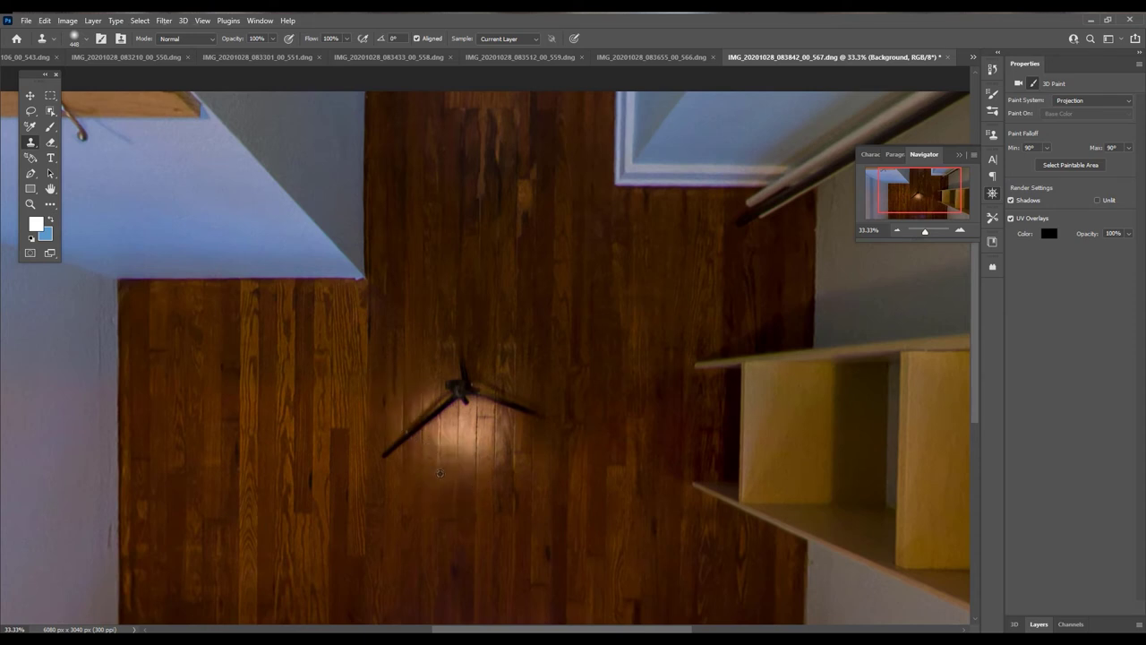
pyautogui.moveTo(409, 435); pyautogui.dragTo(408, 442)
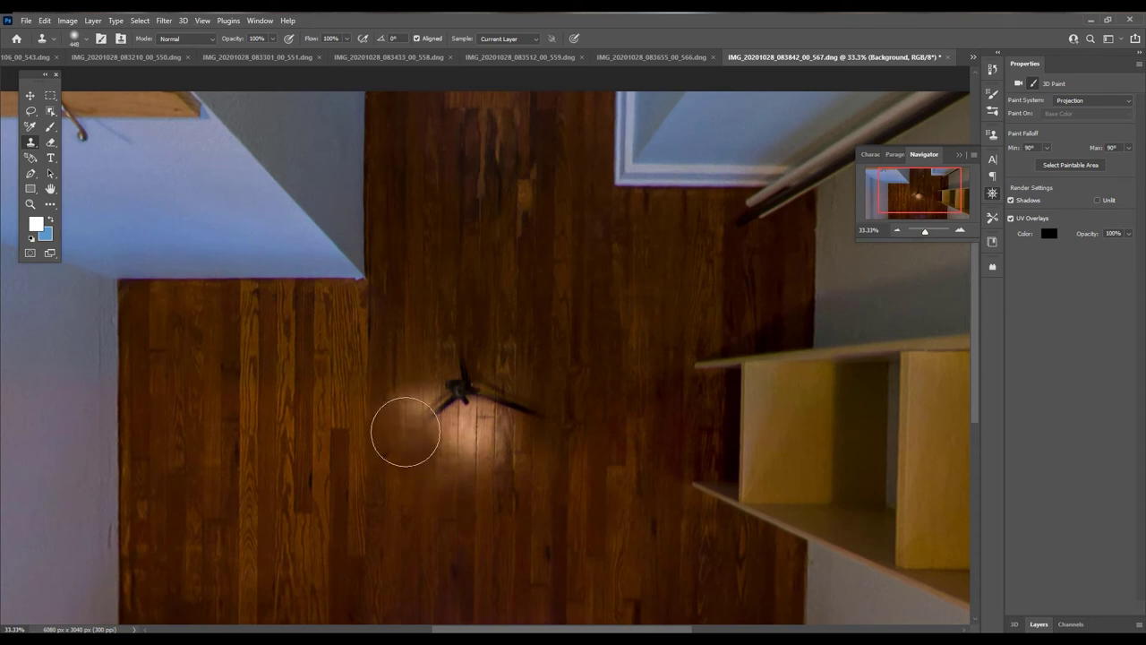
# Clone nearby floorboards over the tripod's center hub, the dark spot at the lower left and the remnant of the right leg
pyautogui.keyDown('alt'); pyautogui.click(403, 333); pyautogui.keyUp('alt')
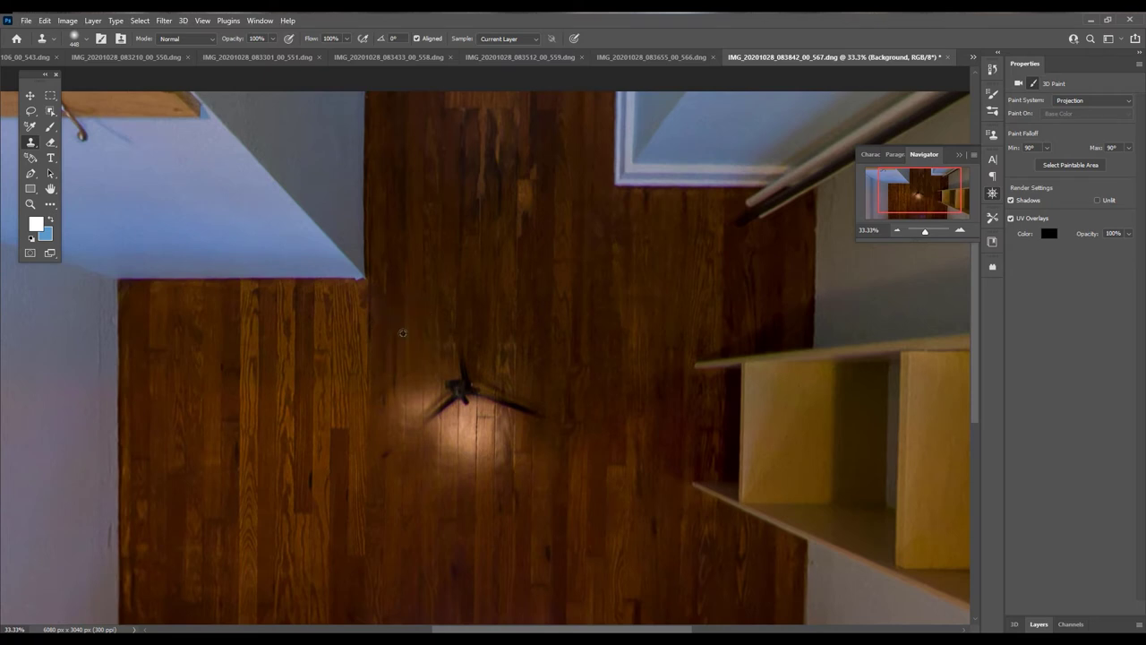
pyautogui.moveTo(440, 384)
pyautogui.mouseDown()
pyautogui.moveTo(475, 394)
pyautogui.moveTo(461, 391)
pyautogui.mouseUp()
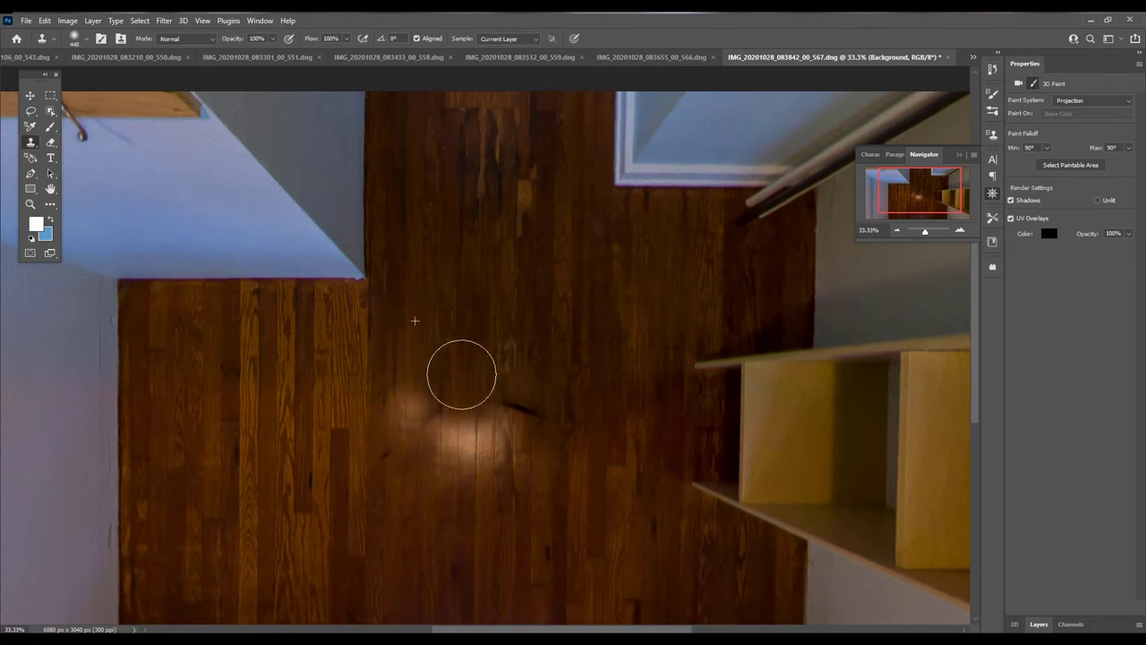
pyautogui.keyDown('alt'); pyautogui.click(369, 403); pyautogui.keyUp('alt')
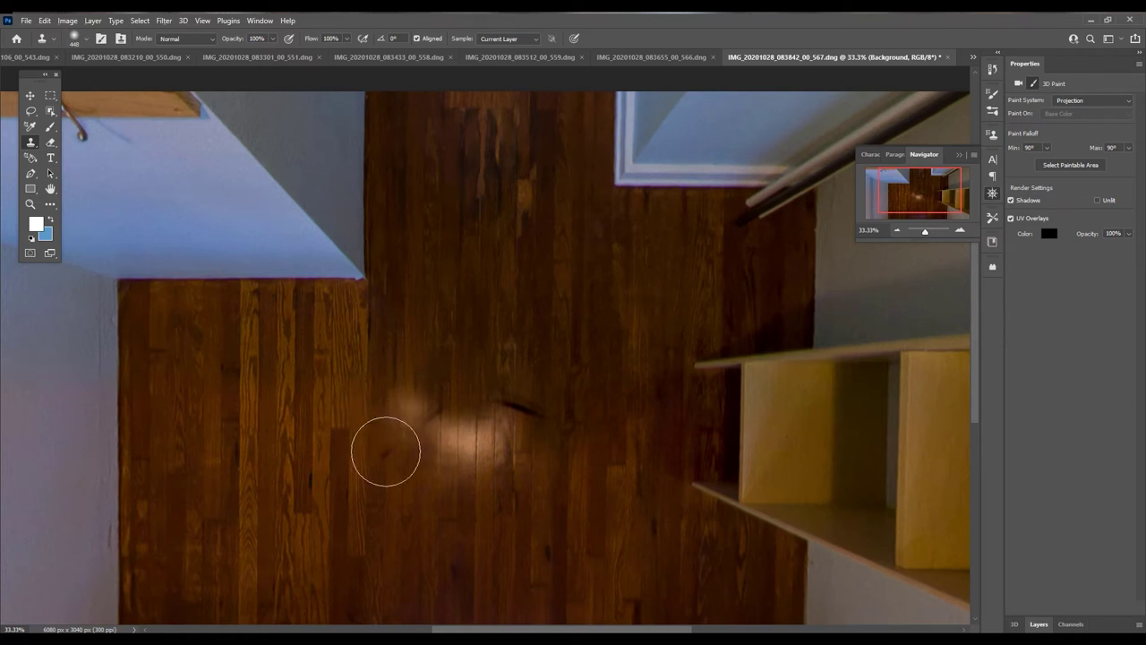
pyautogui.keyDown('alt'); pyautogui.click(551, 359); pyautogui.keyUp('alt')
pyautogui.click(519, 405)
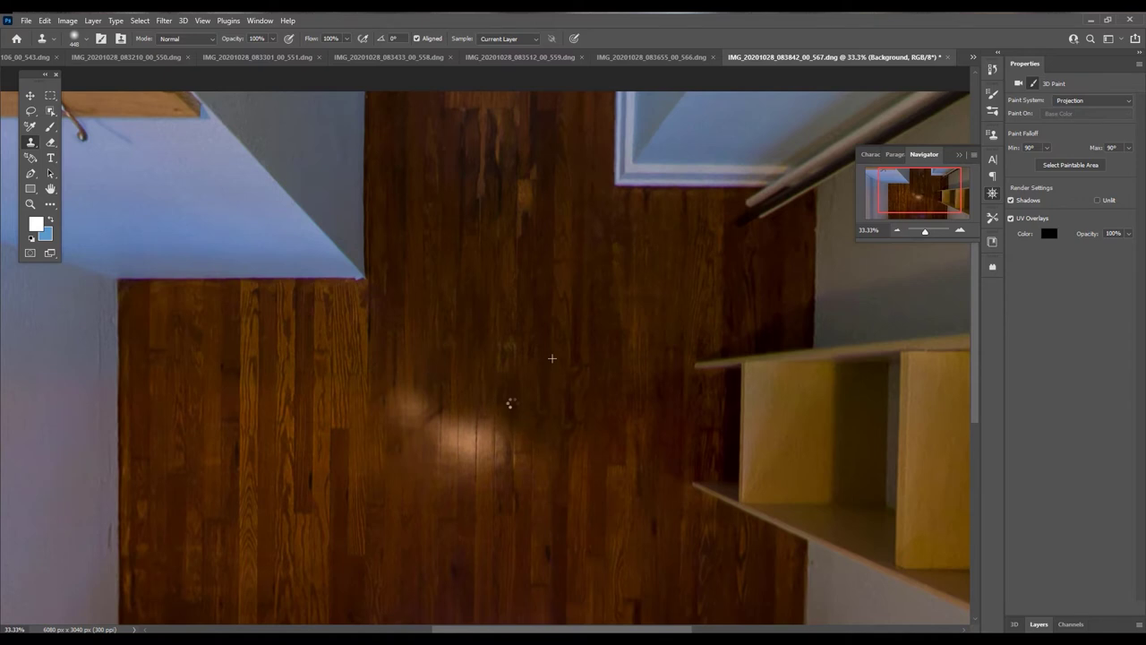
# Clone dark floorboards over the bright reflections and the faint remnant in the middle of the closet floor
pyautogui.keyDown('alt'); pyautogui.click(422, 335); pyautogui.keyUp('alt')
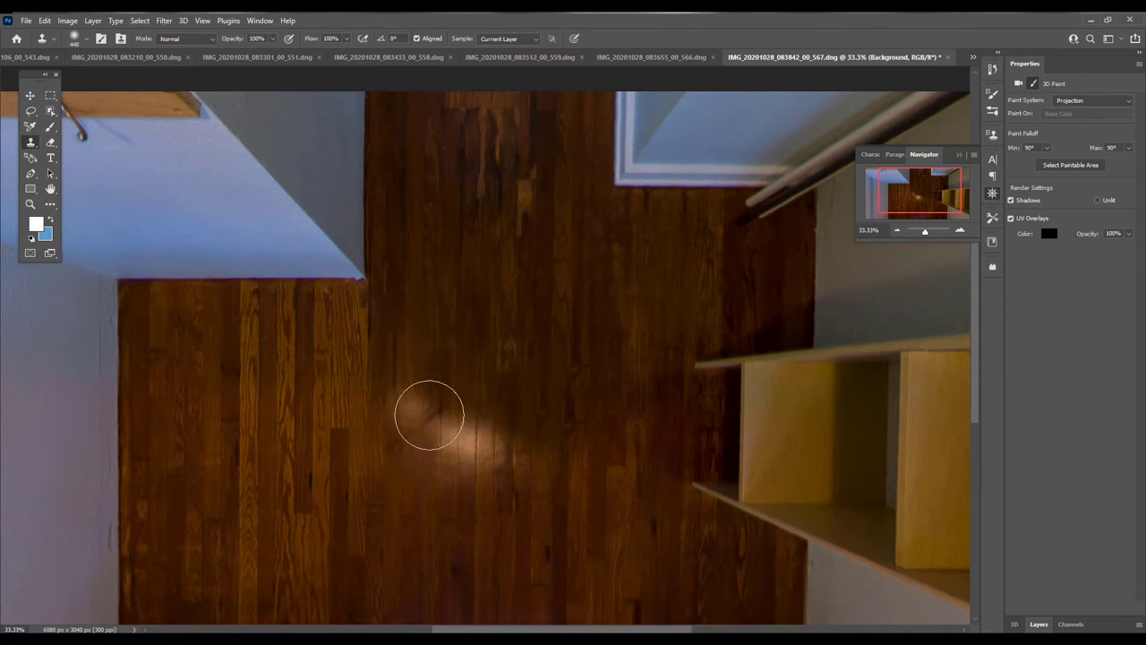
pyautogui.click(430, 412)
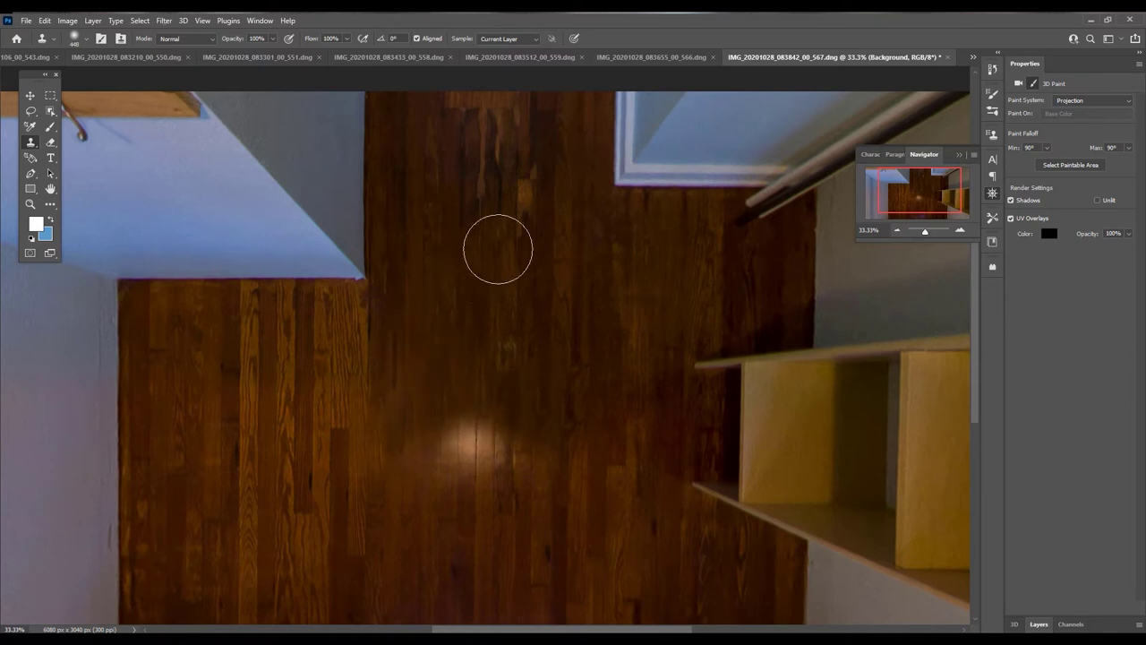
pyautogui.click(516, 171)
pyautogui.moveTo(516, 170)
pyautogui.mouseDown()
pyautogui.moveTo(504, 171)
pyautogui.moveTo(489, 278)
pyautogui.moveTo(522, 319)
pyautogui.moveTo(510, 315)
pyautogui.mouseUp()
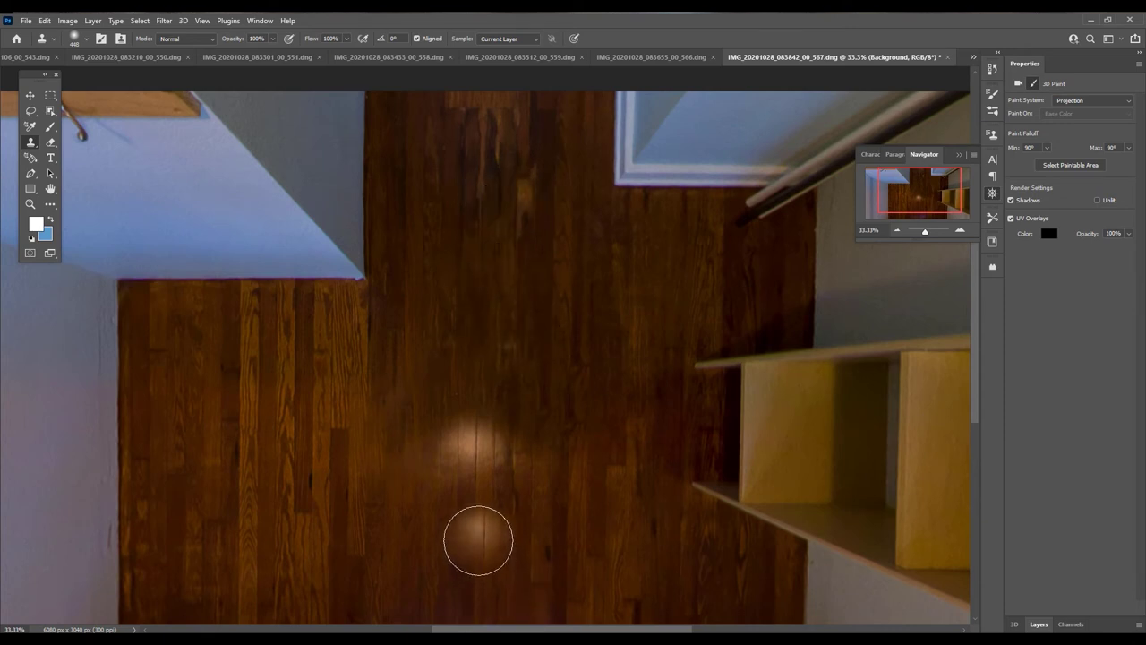
pyautogui.moveTo(468, 445); pyautogui.dragTo(473, 448)
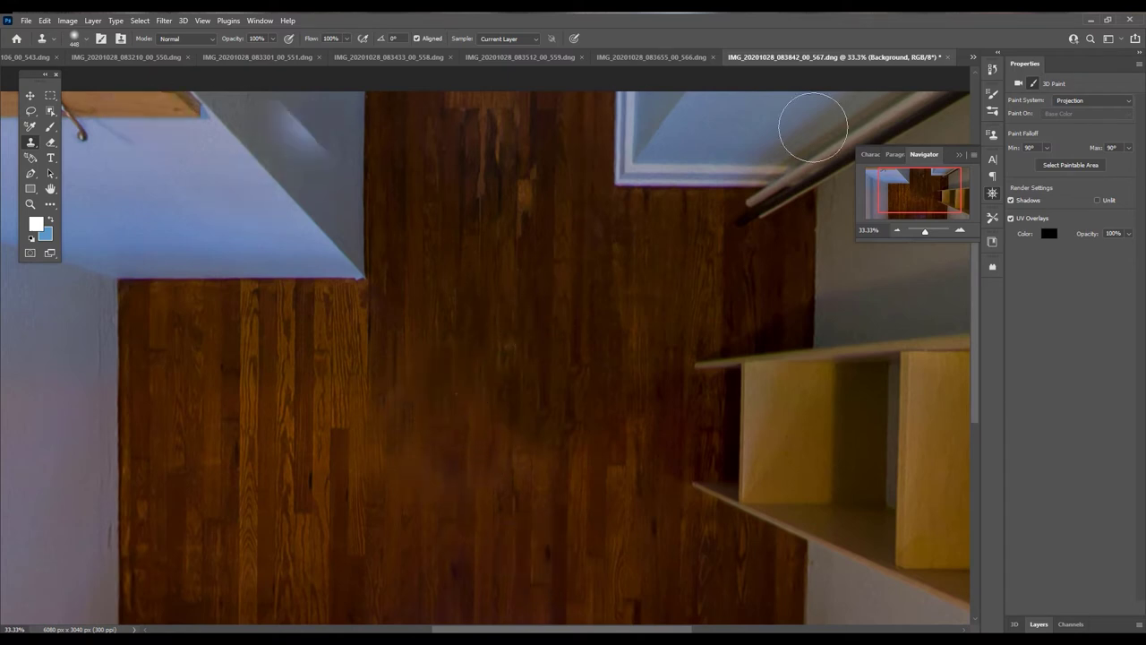
pyautogui.click(898, 231)
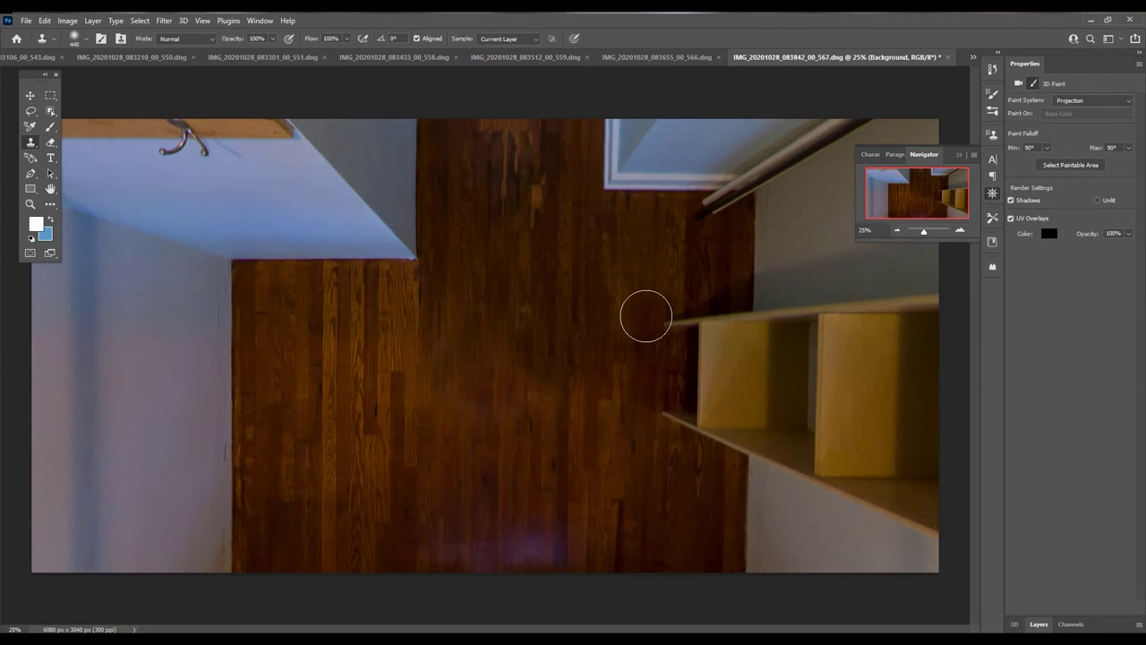
# Turn the closet view back up to the walls and start exporting the panorama, choosing to save it on the computer
pyautogui.press('v')
pyautogui.moveTo(528, 236); pyautogui.dragTo(582, 259)
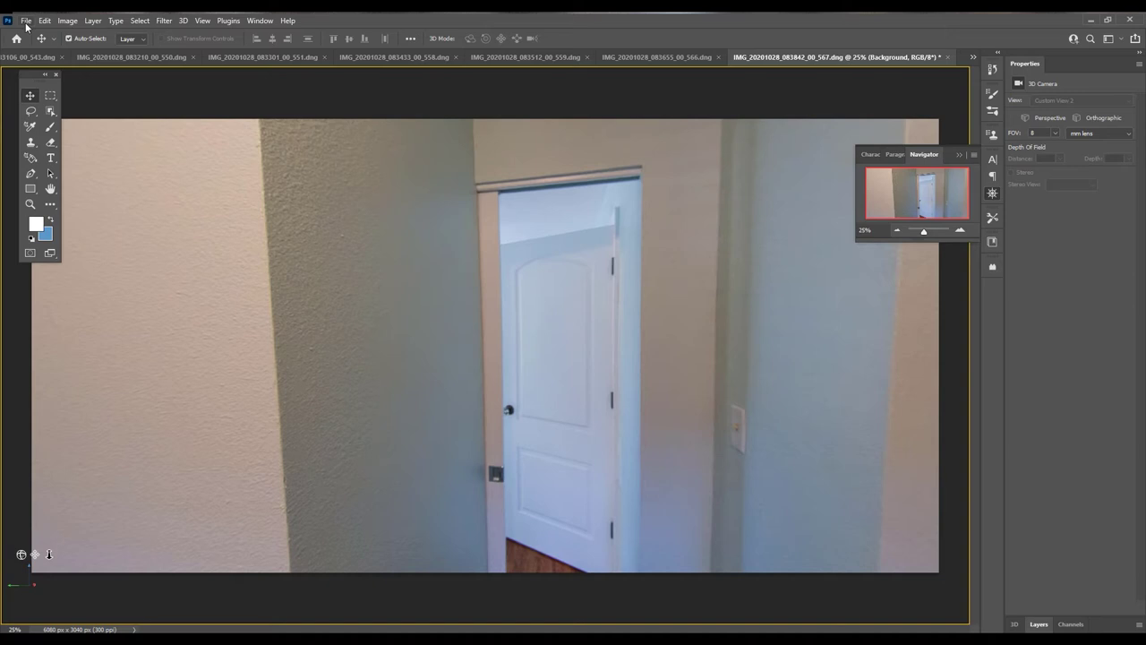
pyautogui.click(27, 21)
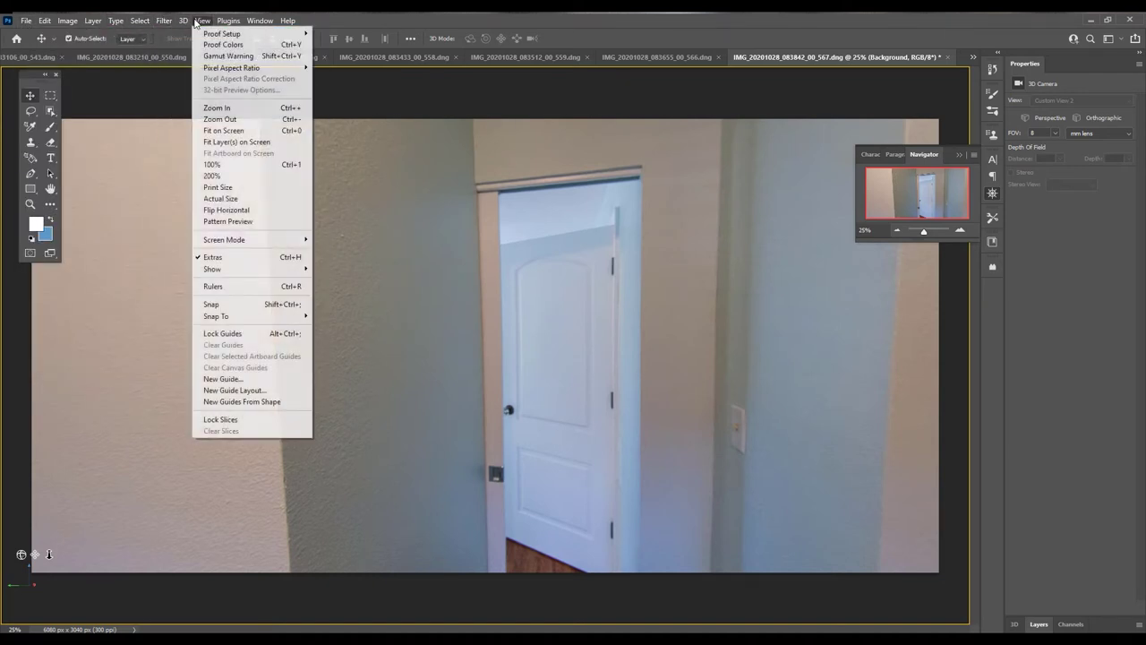
pyautogui.moveTo(203, 70)
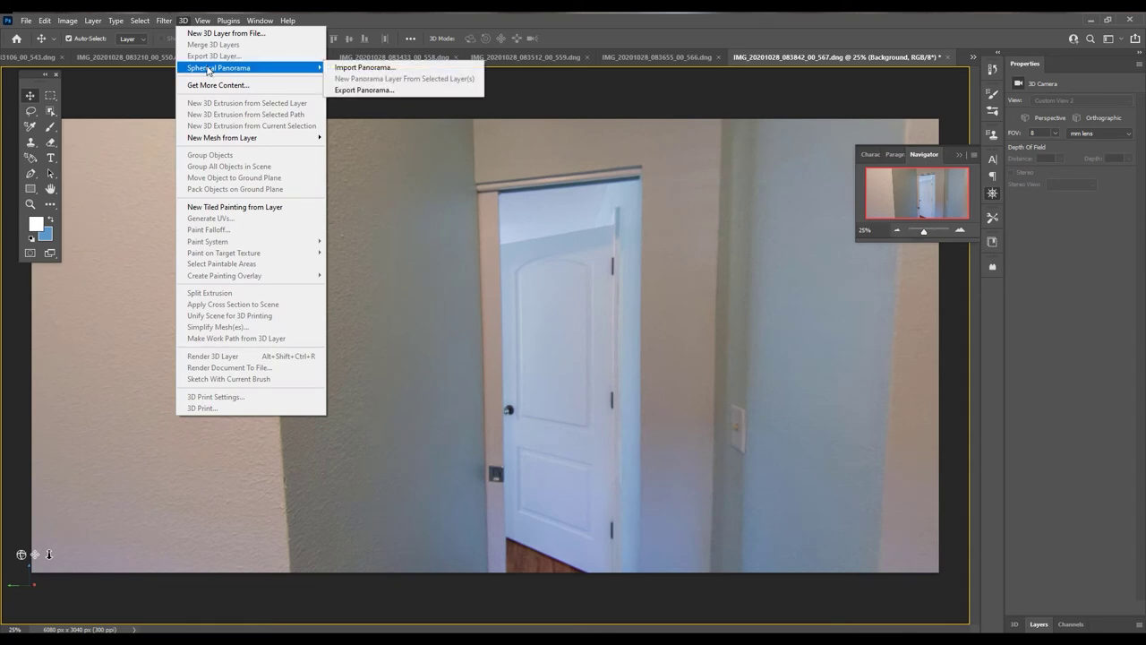
pyautogui.click(370, 95)
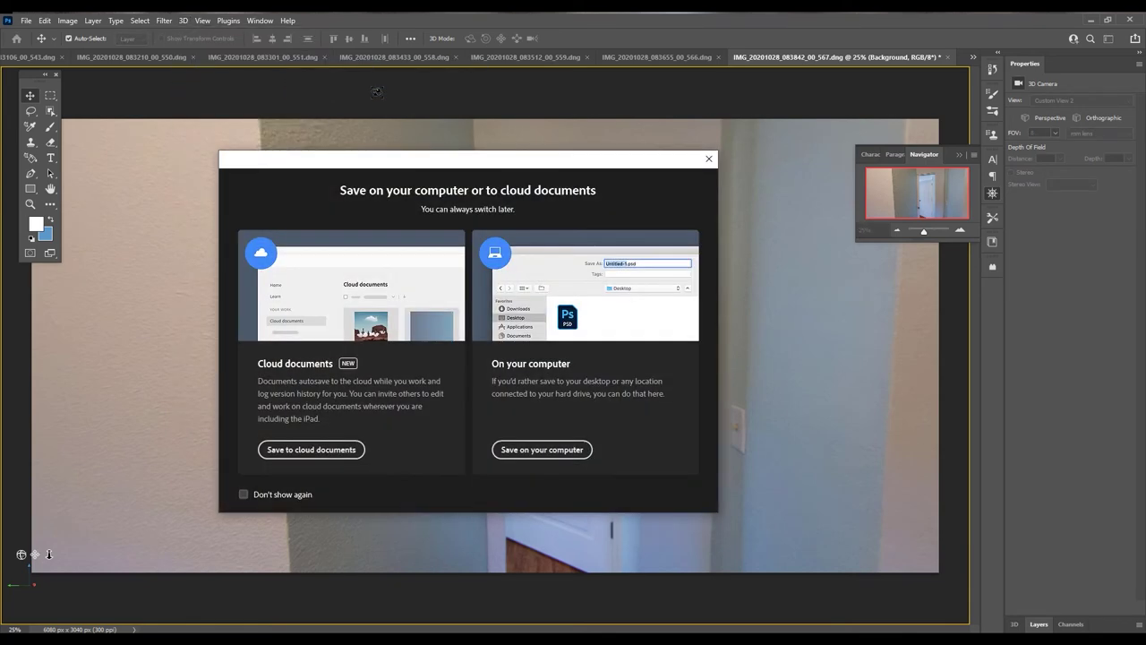
pyautogui.click(542, 449)
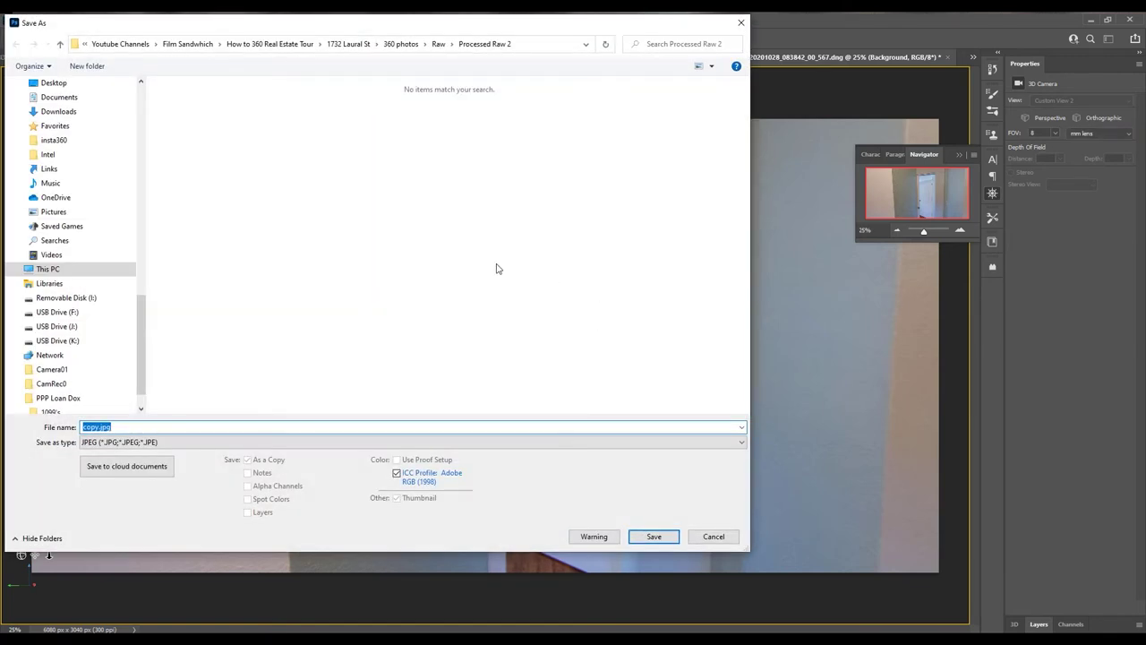
# Go to the 360 photos folder and name the exported JPEG "Closet with laundry"
pyautogui.click(443, 45)
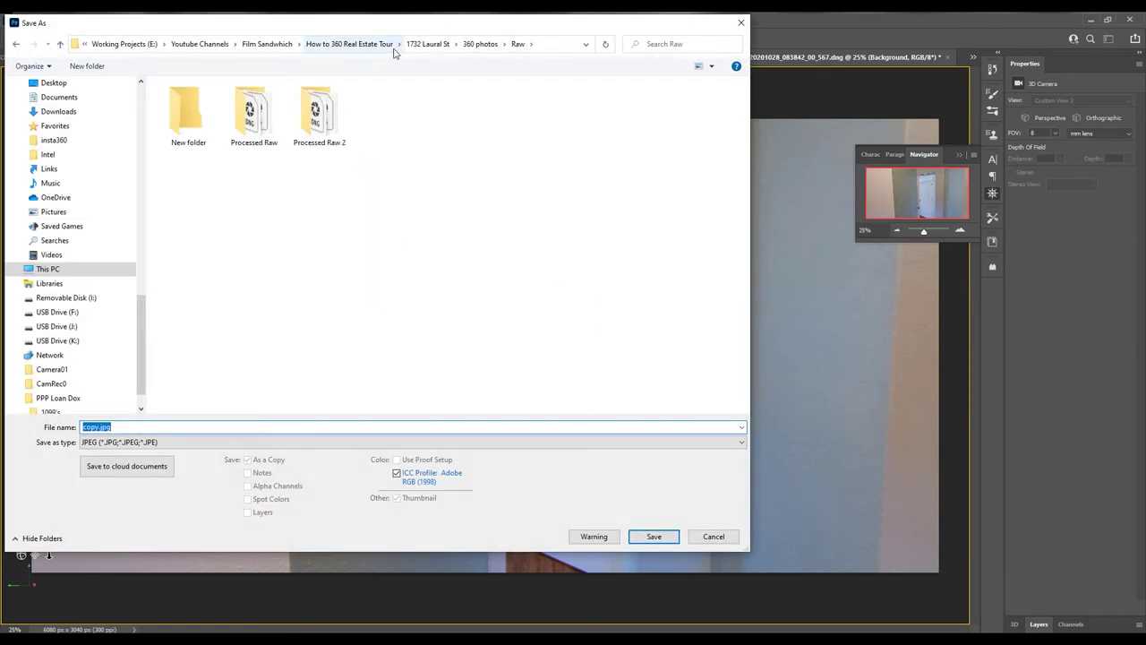
pyautogui.click(479, 43)
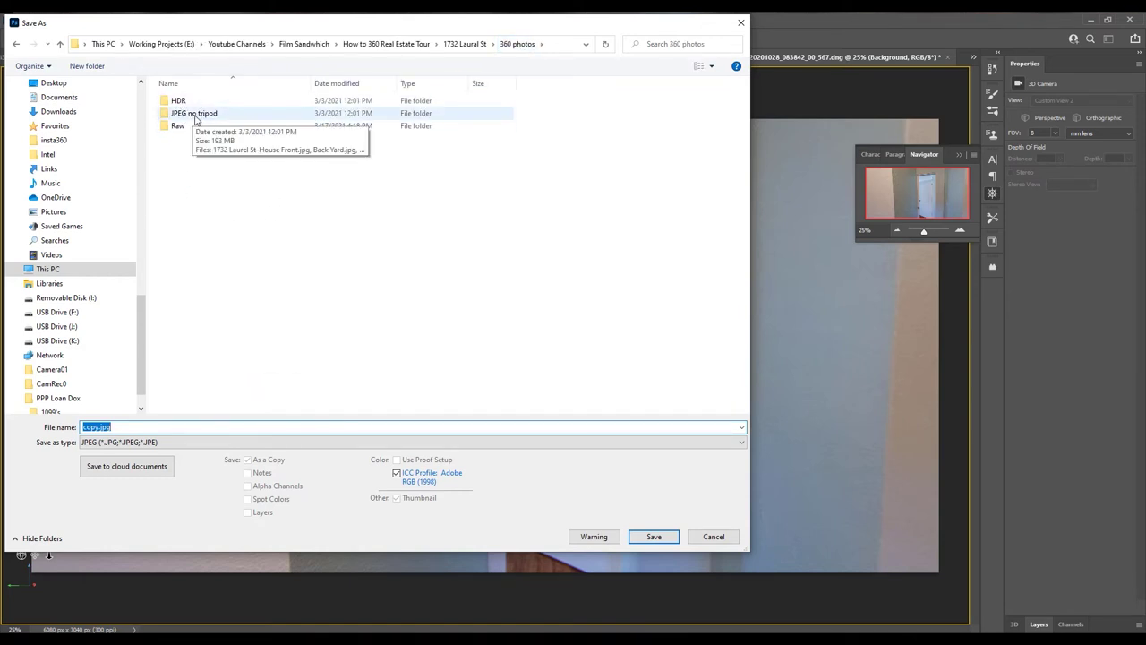
pyautogui.doubleClick(200, 119)
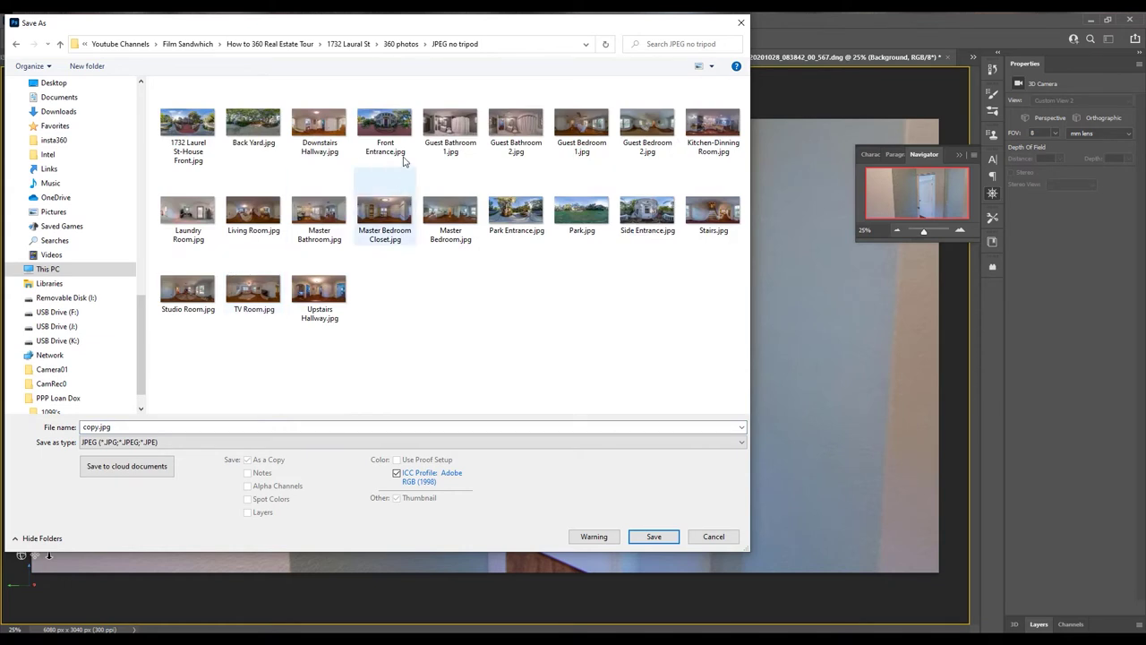
pyautogui.click(60, 45)
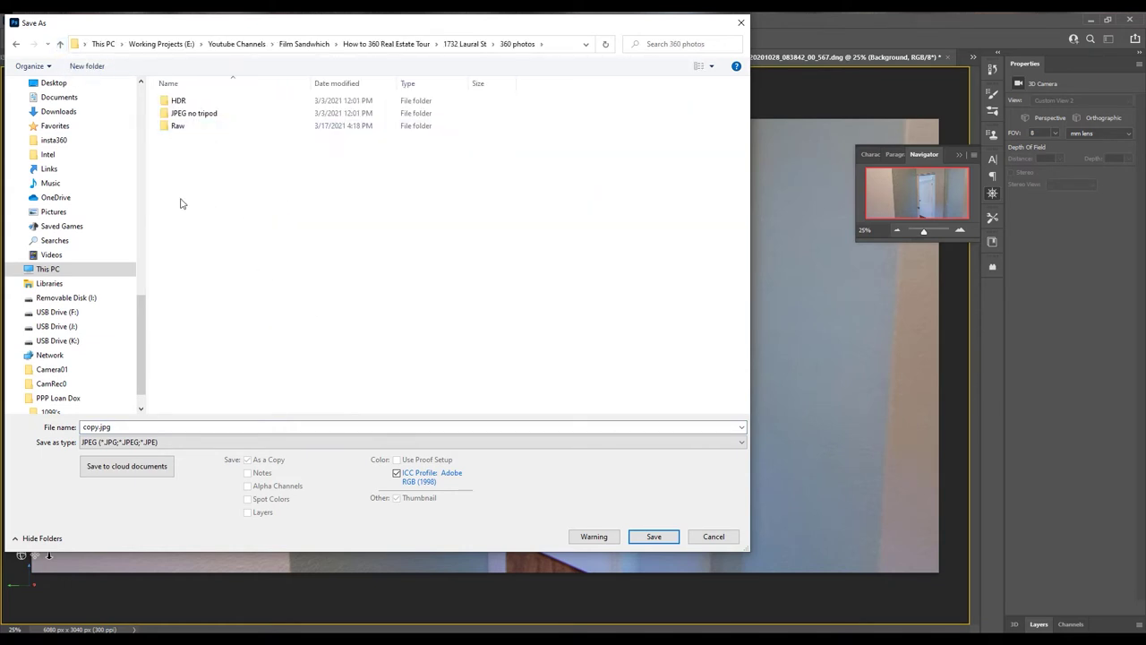
pyautogui.doubleClick(147, 427)
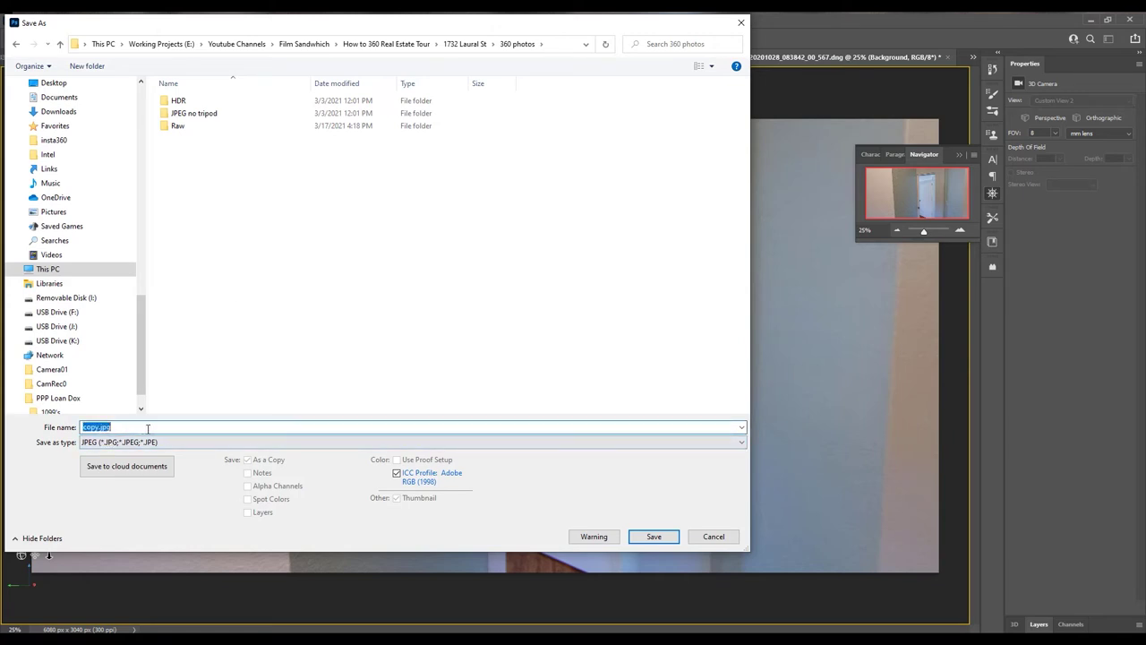
pyautogui.write('Closet with laundry')
# Create a folder named "jpeg no tripod feet" inside 360 photos and open it as the save location
pyautogui.click(85, 67)
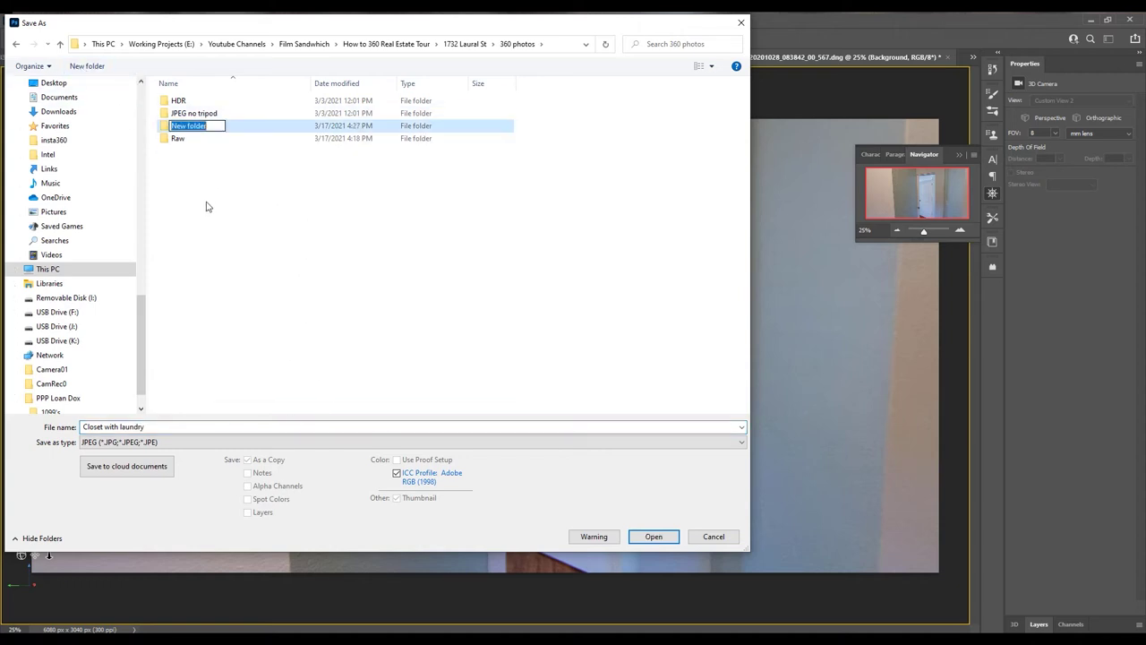
pyautogui.write('jpeg no tripod feet')
pyautogui.press('Return')
pyautogui.doubleClick(202, 128)
# Save the closet JPEG and close IMG_20201028_083842_00_567.dng without saving its changes
pyautogui.click(176, 426)
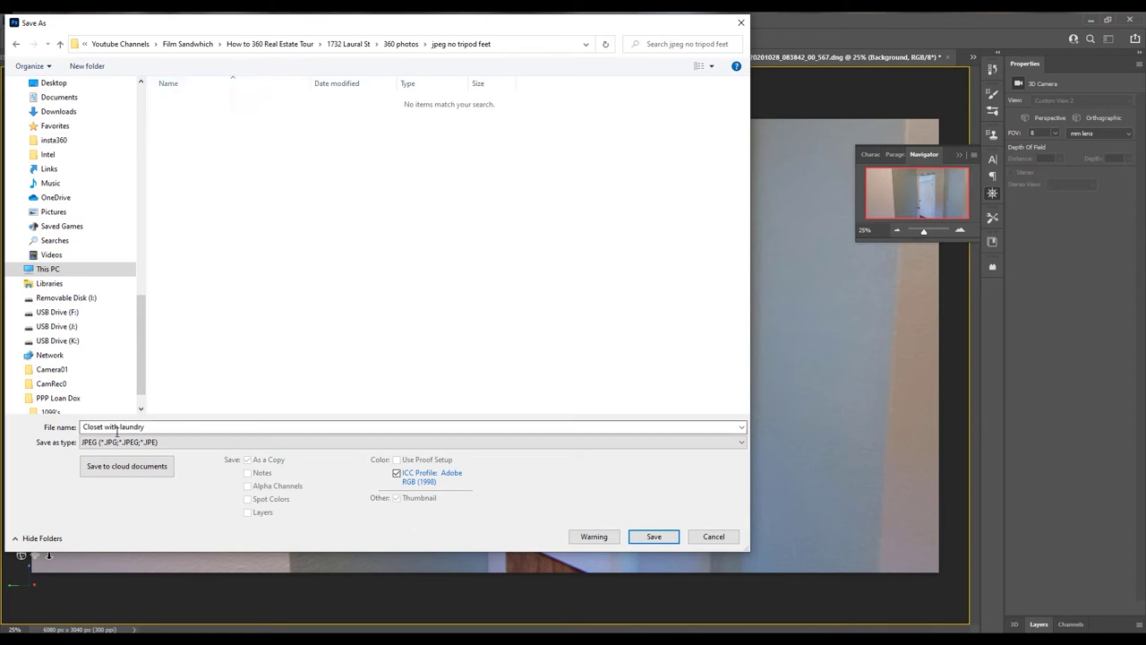
pyautogui.click(663, 536)
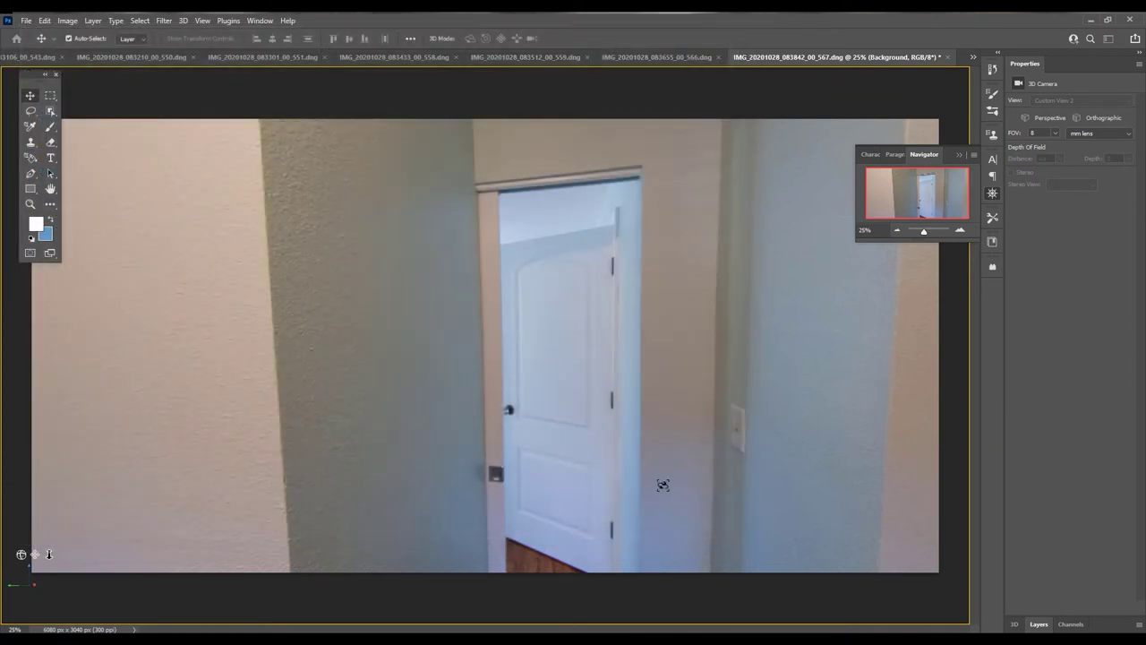
pyautogui.click(952, 58)
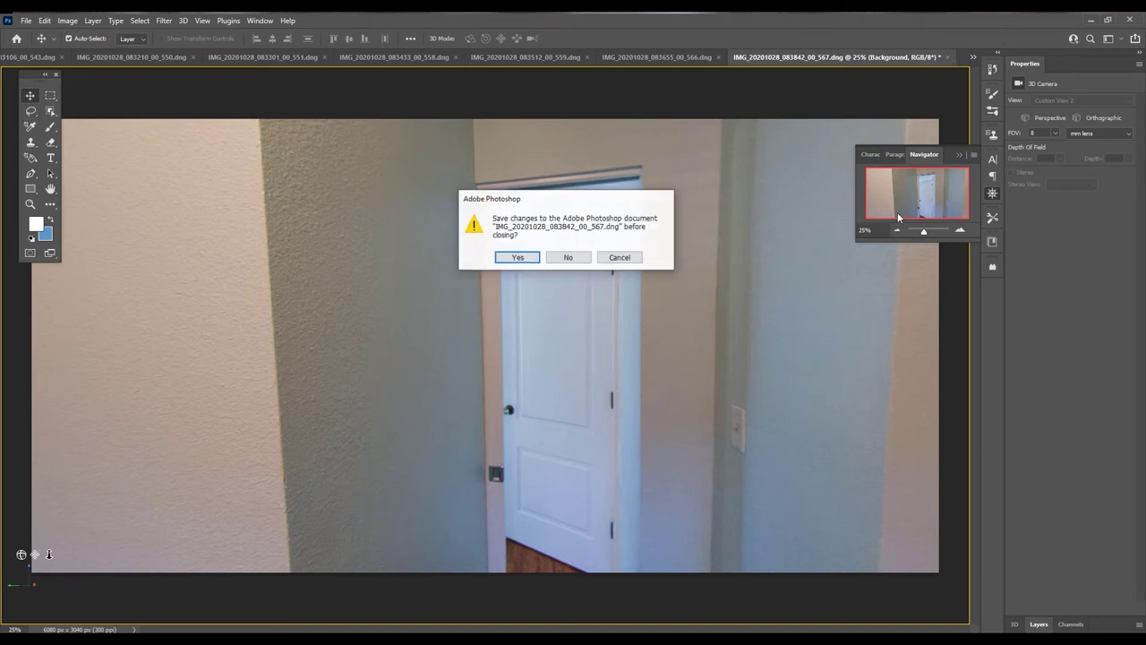
pyautogui.click(567, 258)
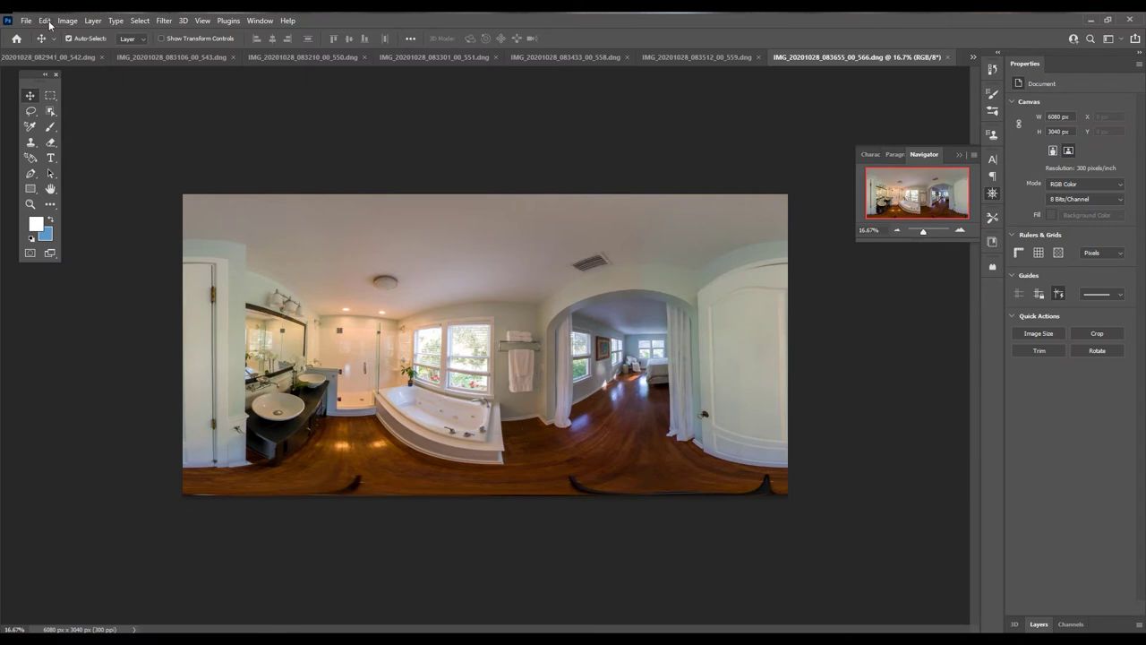
# Create a spherical panorama layer from the bathroom photo and rotate its view down to the tripod on the floor
pyautogui.click(183, 21)
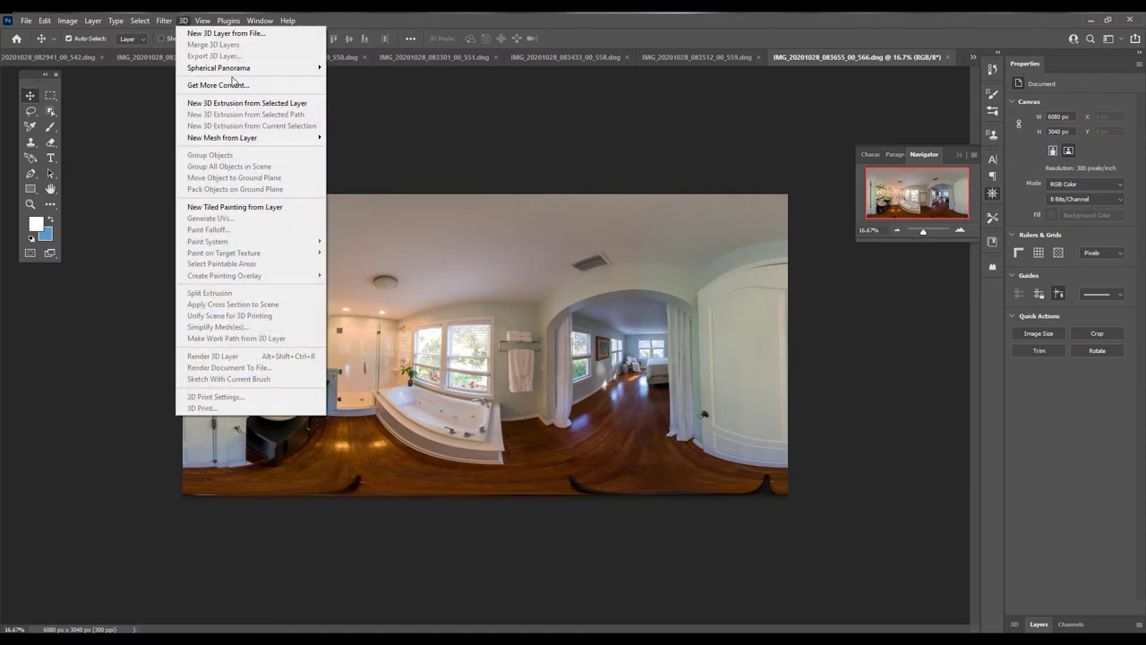
pyautogui.moveTo(242, 69)
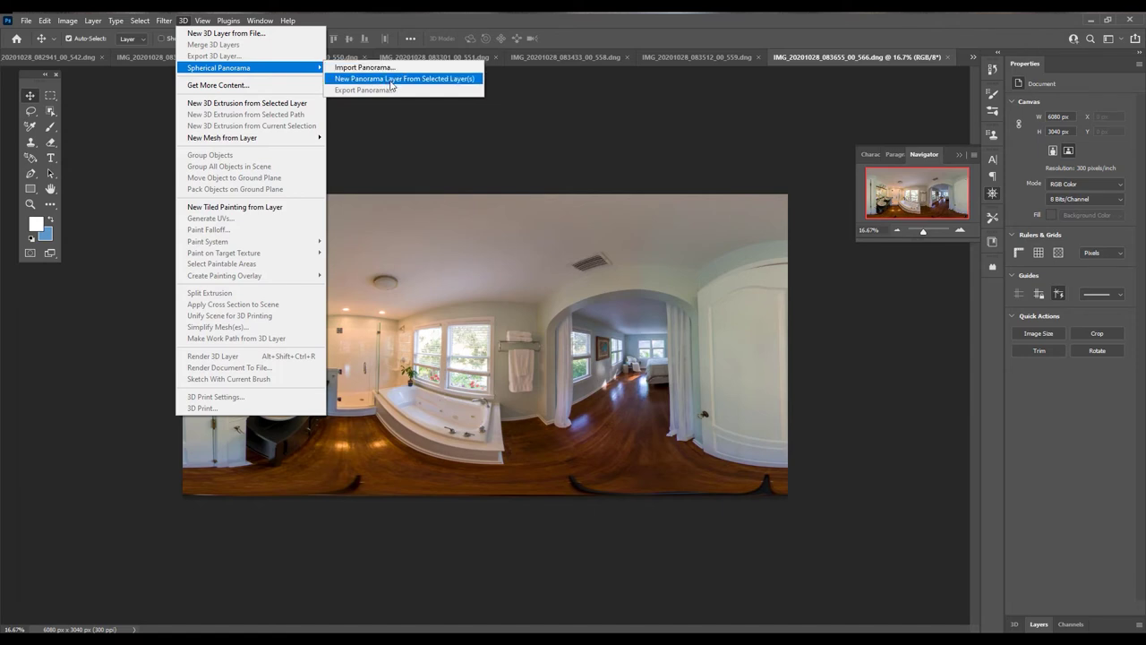
pyautogui.click(435, 80)
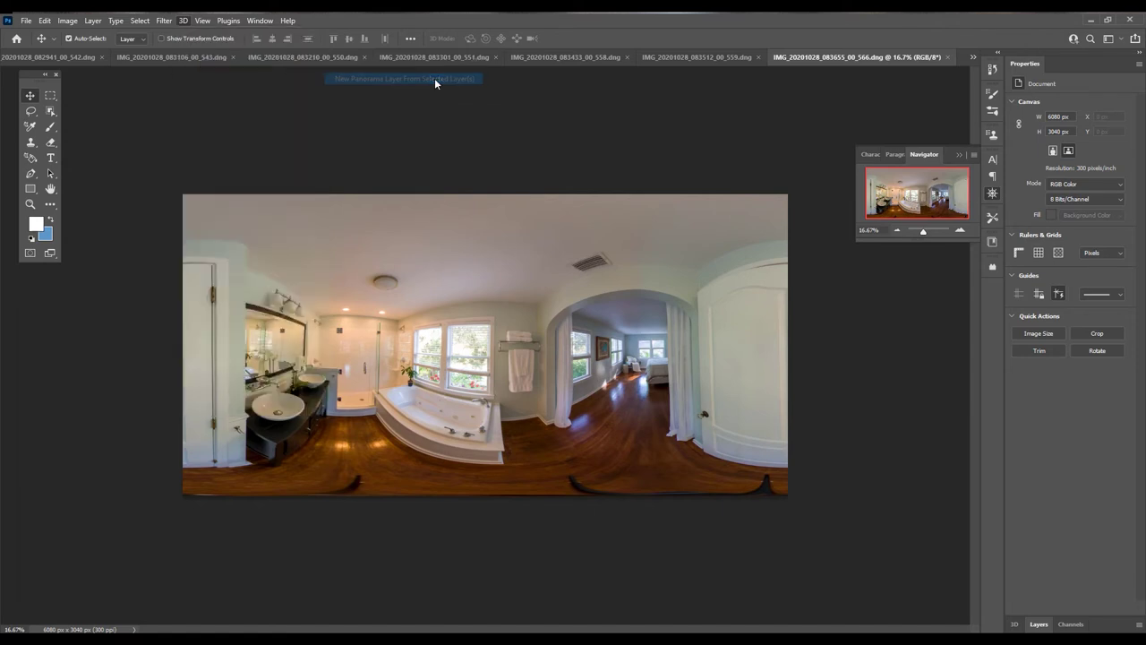
pyautogui.moveTo(435, 361); pyautogui.dragTo(723, 543)
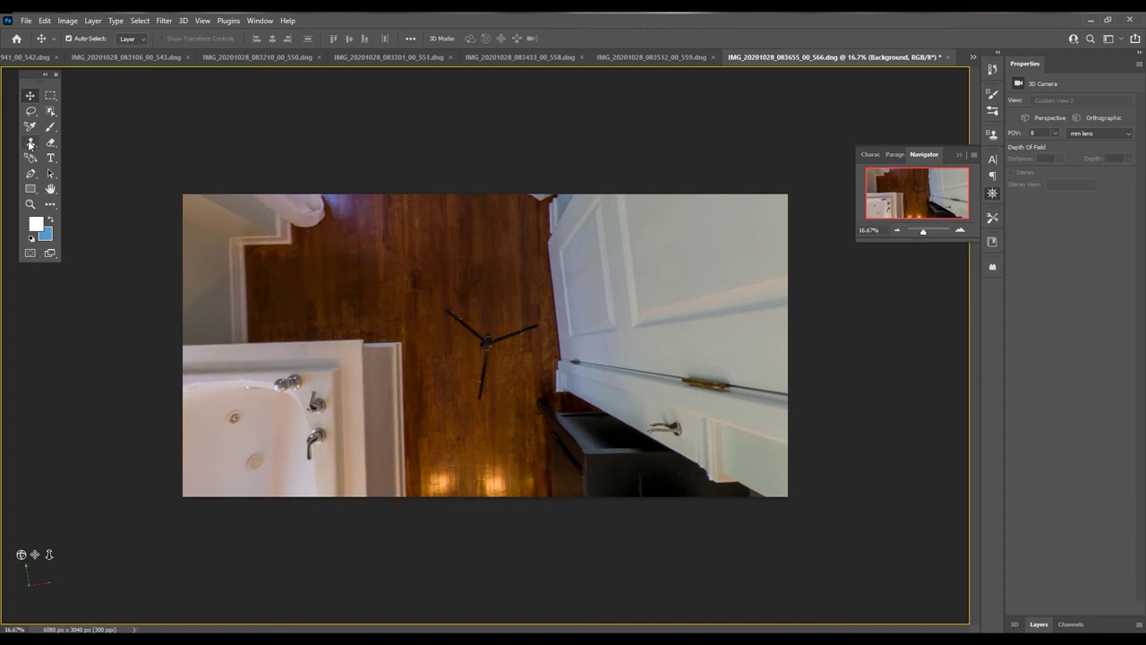
# Clone floor sampled just above the tripod over its upper-left and right legs with the Clone Stamp tool
pyautogui.click(29, 143)
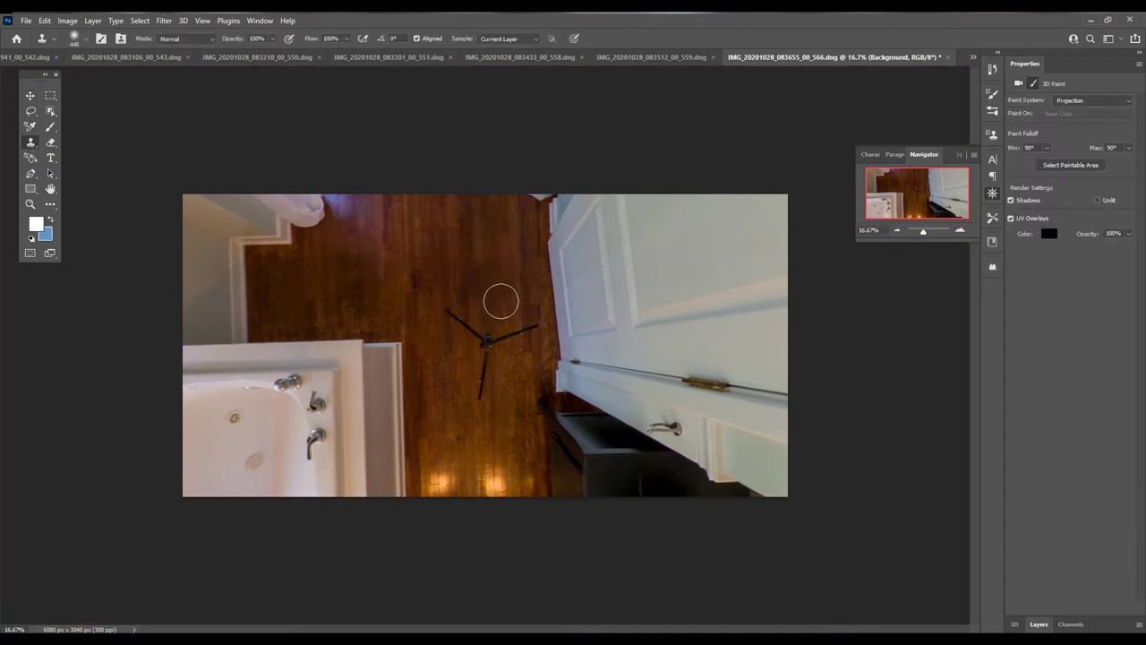
pyautogui.press('alt')
pyautogui.keyDown('alt'); pyautogui.click(494, 310); pyautogui.keyUp('alt')
pyautogui.moveTo(453, 317); pyautogui.dragTo(451, 313)
pyautogui.click(467, 328)
pyautogui.click(468, 329)
pyautogui.click(529, 329)
pyautogui.click(511, 333)
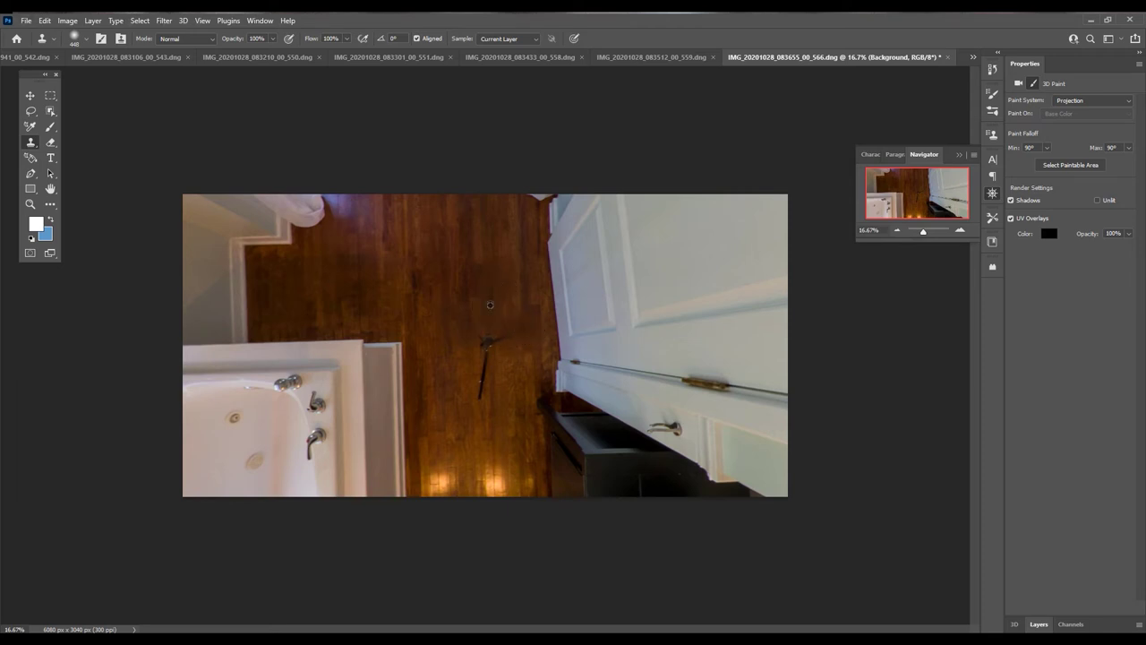
# Clone wood floor over the tripod's center hub and its lower leg in the bathroom panorama
pyautogui.click(486, 338)
pyautogui.click(499, 332)
pyautogui.moveTo(492, 337)
pyautogui.mouseDown()
pyautogui.moveTo(501, 389)
pyautogui.moveTo(478, 389)
pyautogui.moveTo(501, 385)
pyautogui.mouseUp()
# Export the retouched bathroom panorama as a JPEG named "Master bath" in the "jpeg no tripod feet" folder
pyautogui.press('v')
pyautogui.moveTo(649, 161)
pyautogui.mouseDown()
pyautogui.moveTo(690, 136)
pyautogui.moveTo(5, 39)
pyautogui.mouseUp()
pyautogui.click(184, 20)
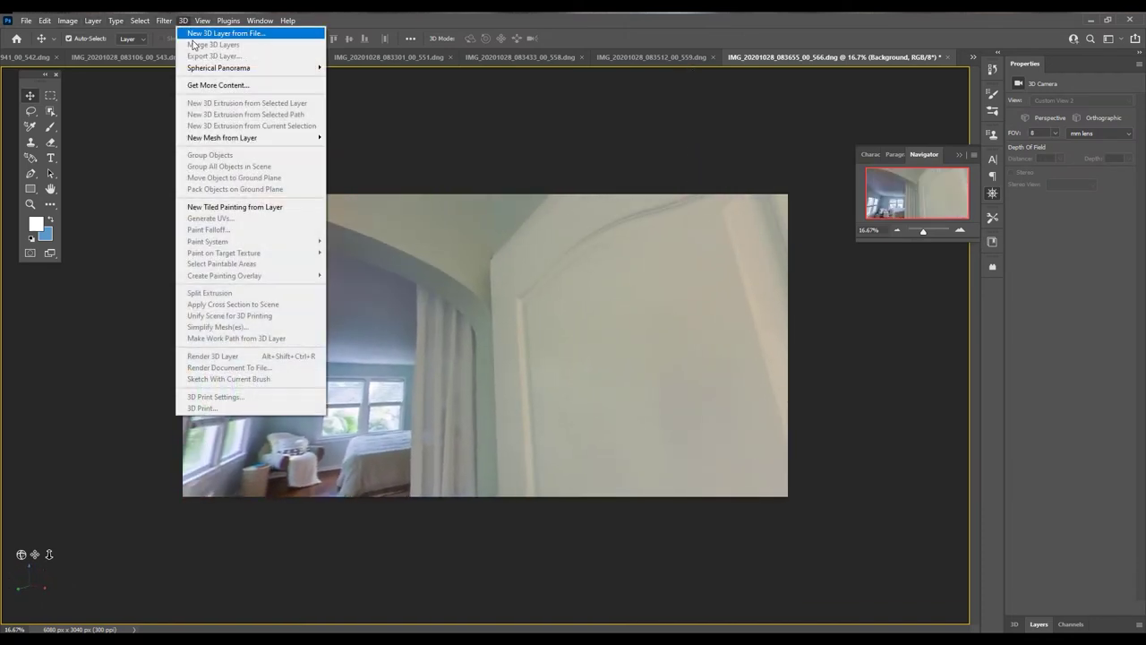
pyautogui.moveTo(274, 73)
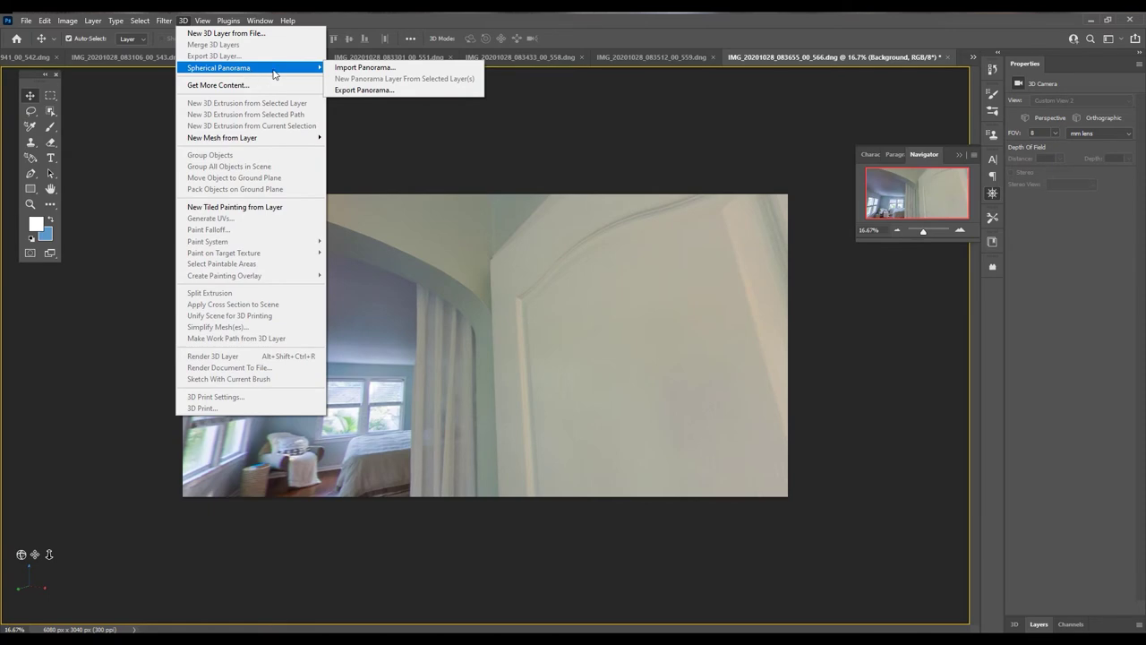
pyautogui.click(377, 91)
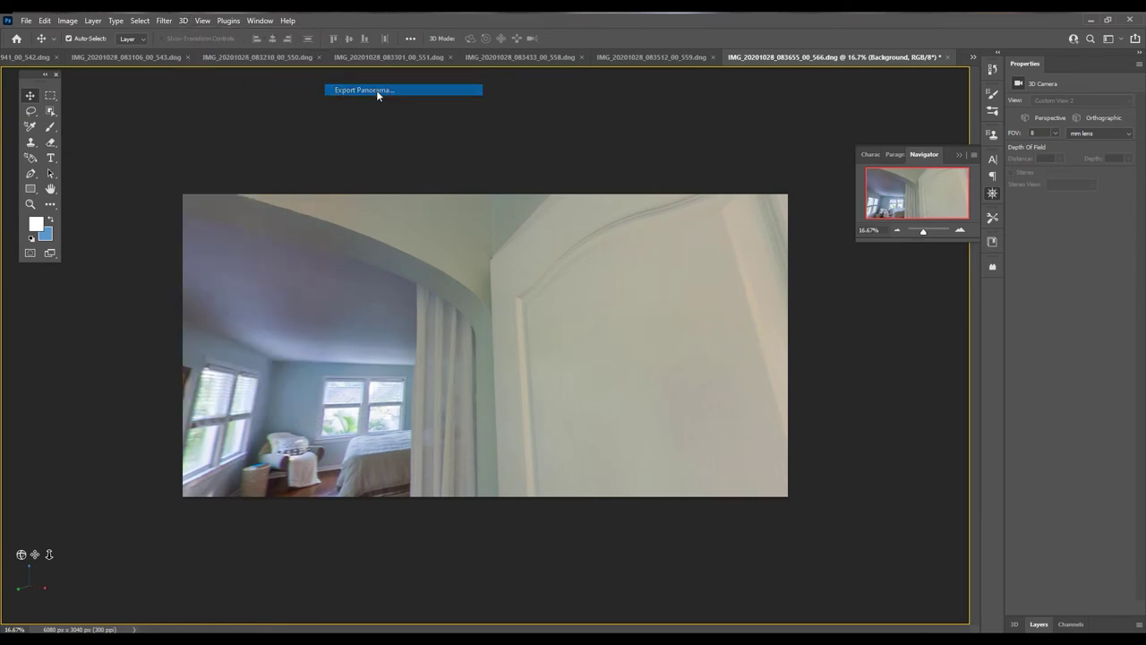
pyautogui.click(506, 450)
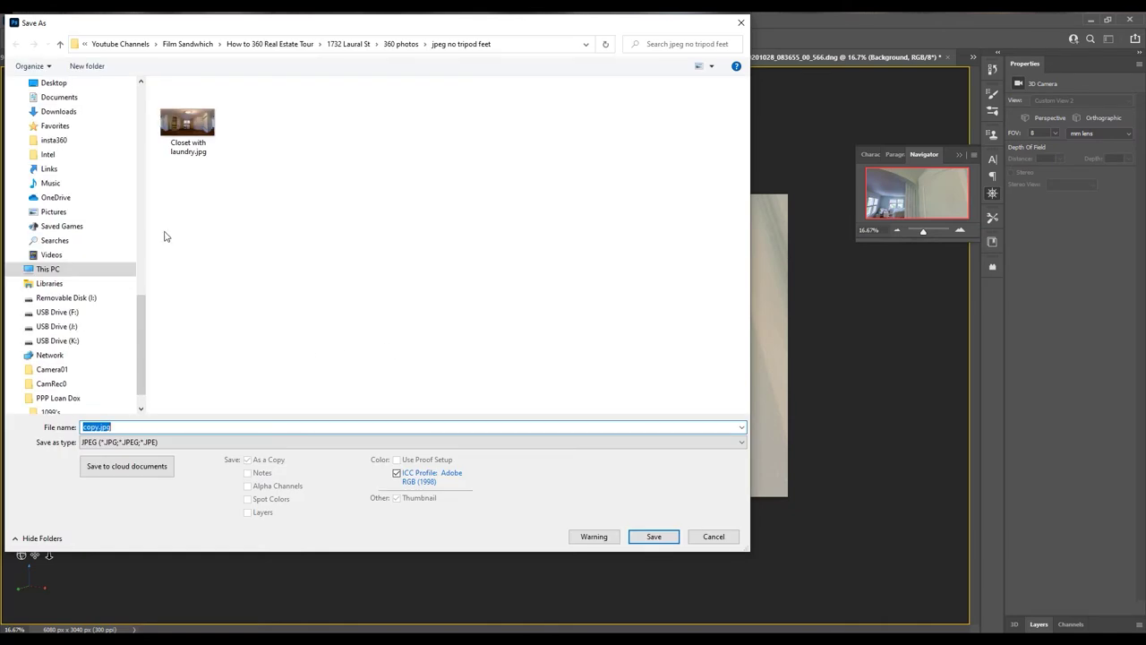
pyautogui.moveTo(373, 22); pyautogui.dragTo(392, 124)
pyautogui.write('Master bath')
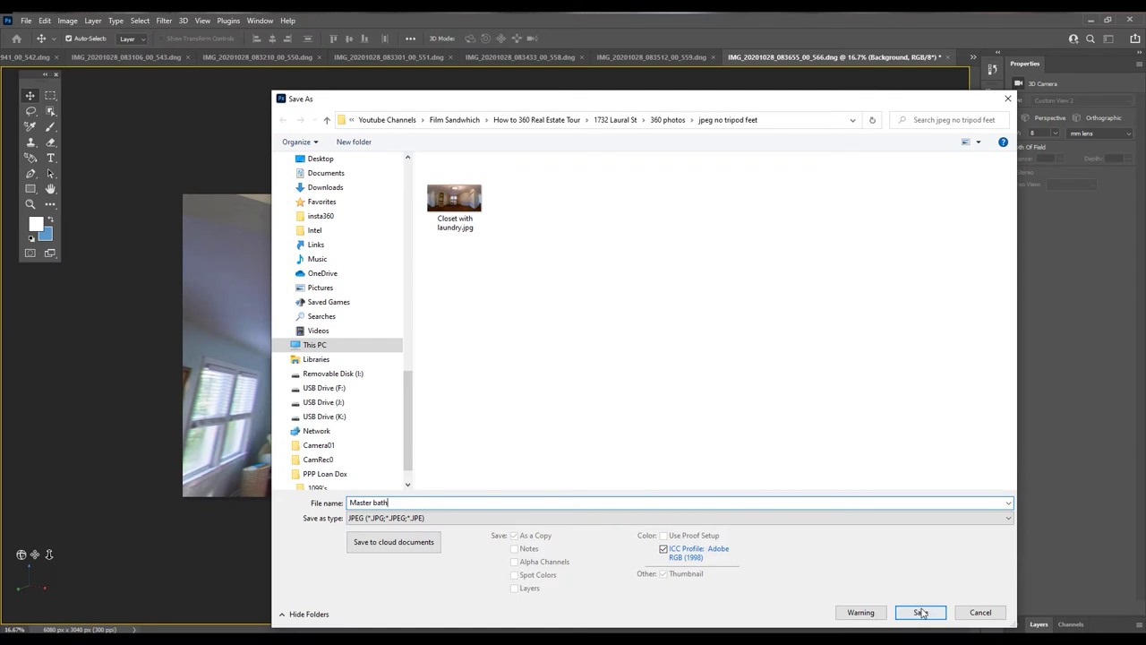
pyautogui.click(921, 611)
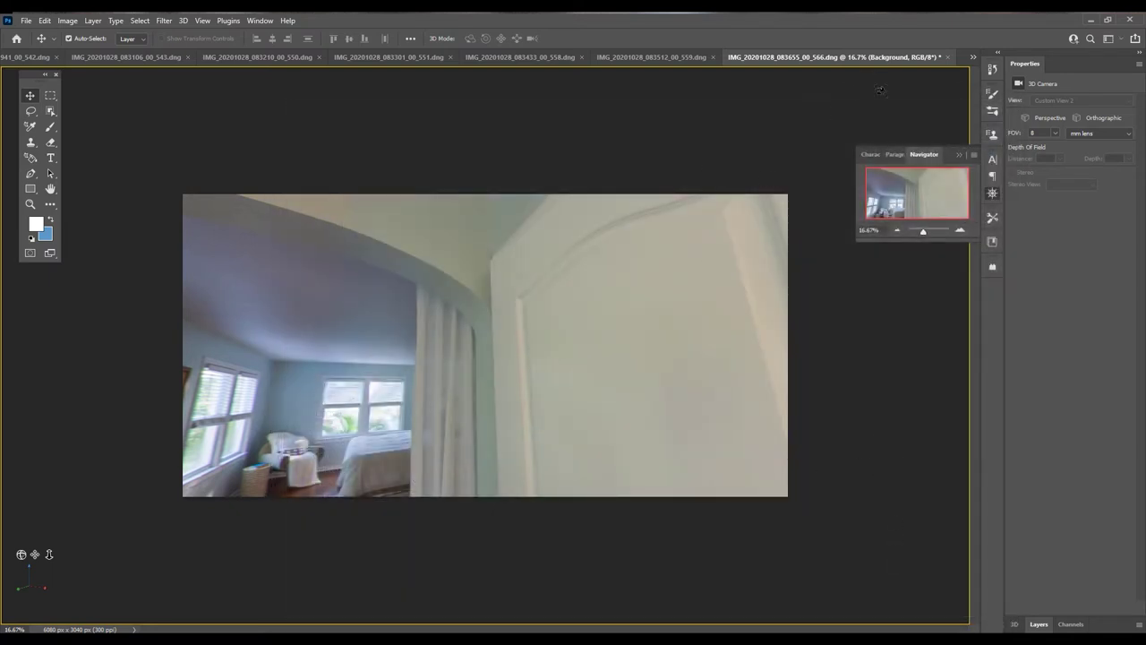
# Close the bathroom image and the bedroom image IMG_20201028_083512_00_559.dng without saving their changes
pyautogui.click(948, 57)
pyautogui.click(573, 256)
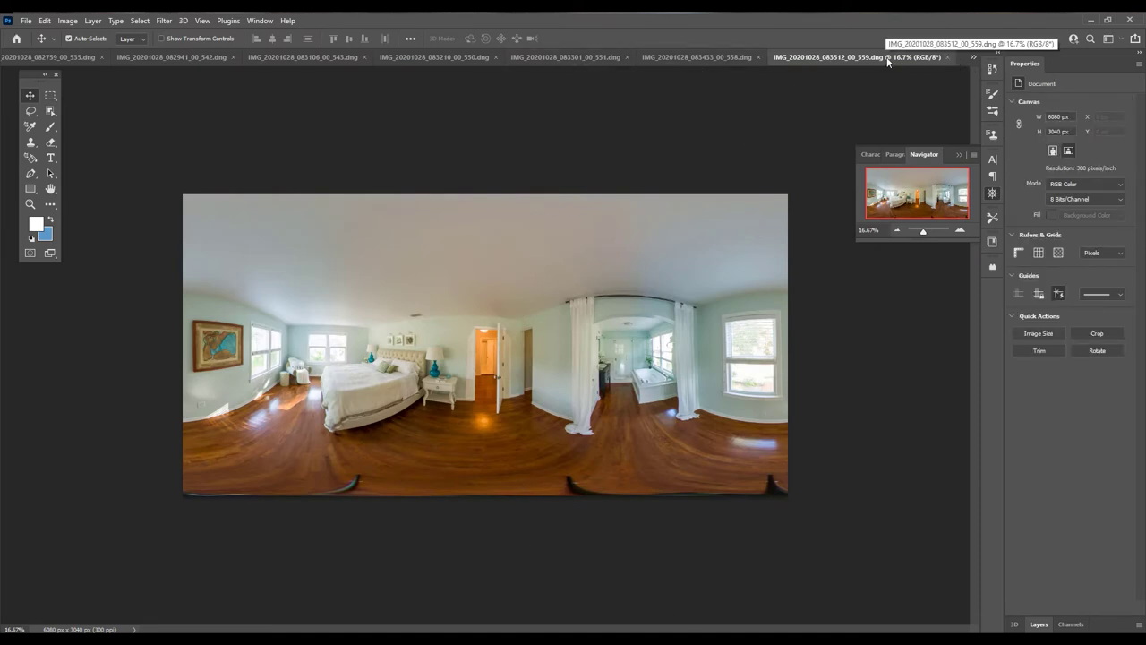
pyautogui.rightClick(945, 59)
pyautogui.click(934, 92)
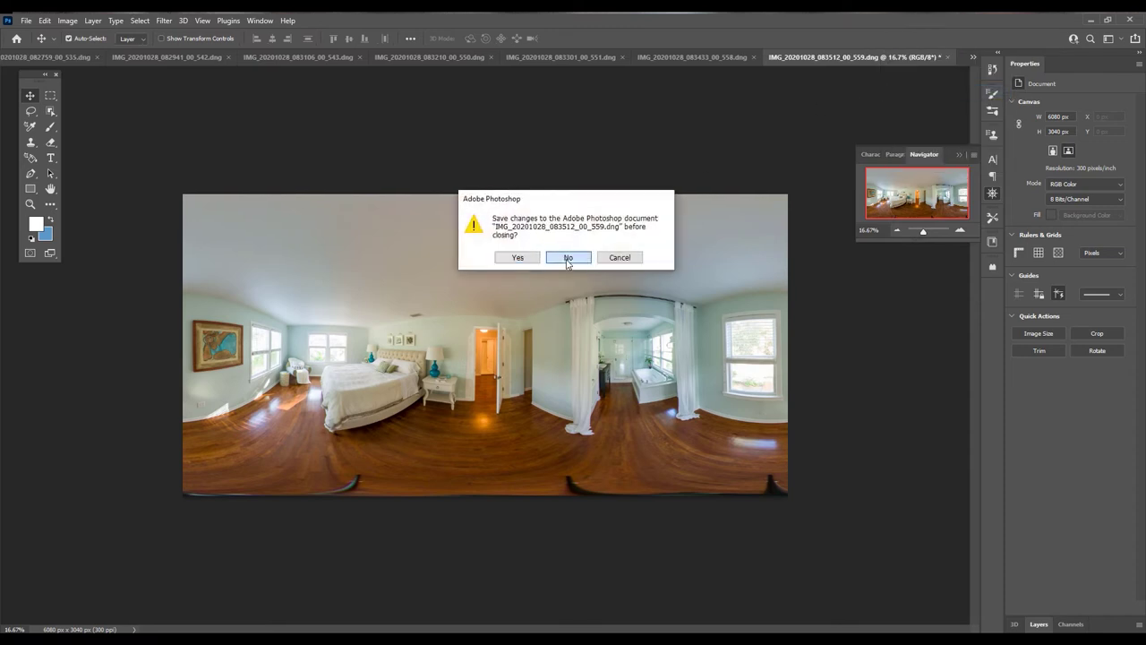
pyautogui.click(567, 257)
pyautogui.click(570, 258)
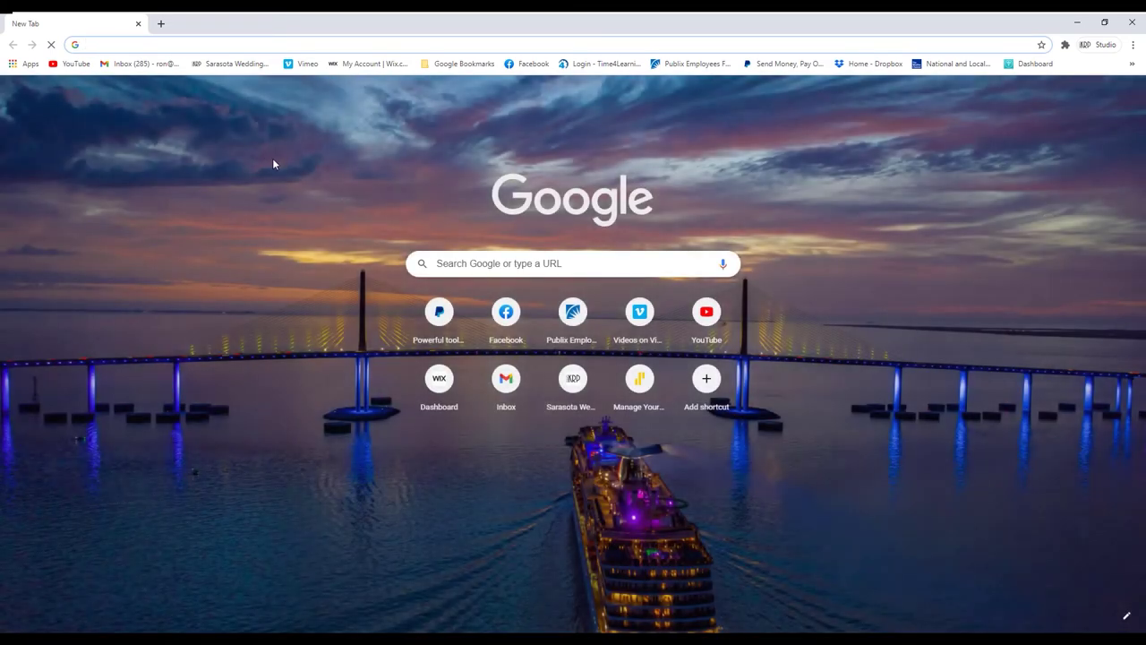
# Search Google for "seekbeak" and open the SeekBeak website
pyautogui.click(480, 265)
pyautogui.write('seek')
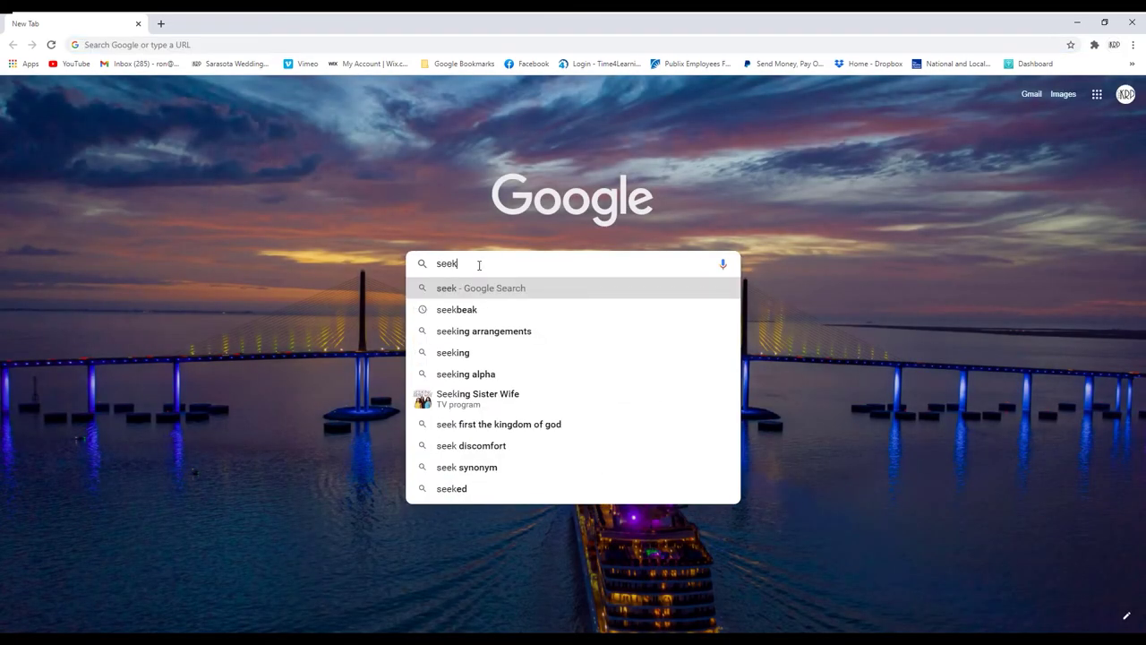
pyautogui.click(476, 307)
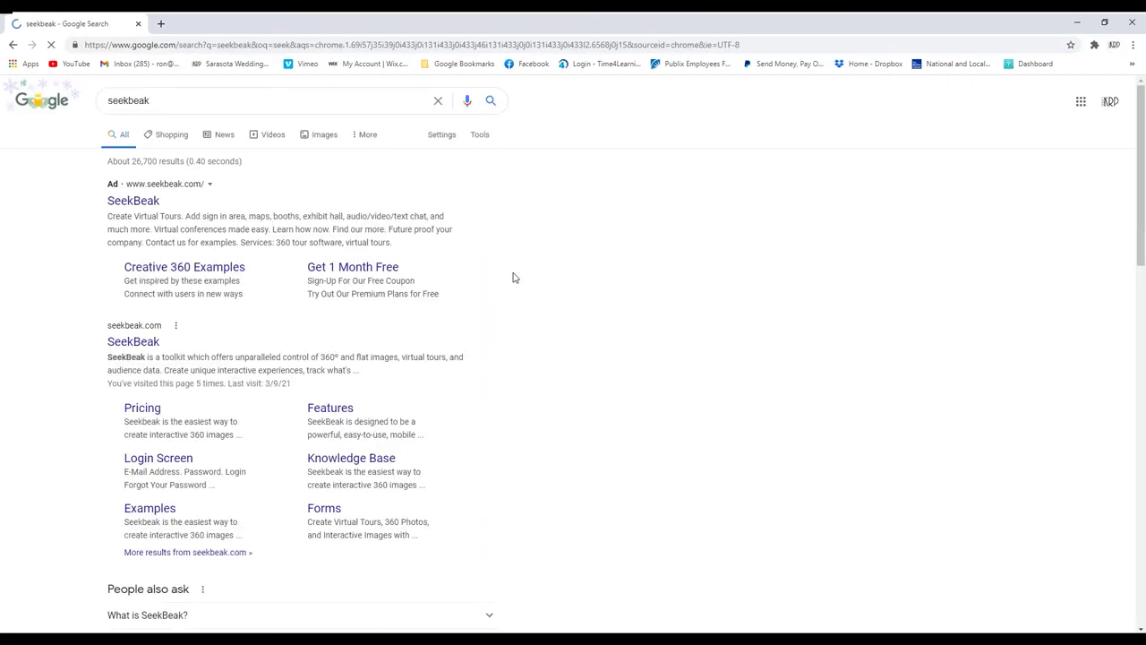
pyautogui.click(148, 202)
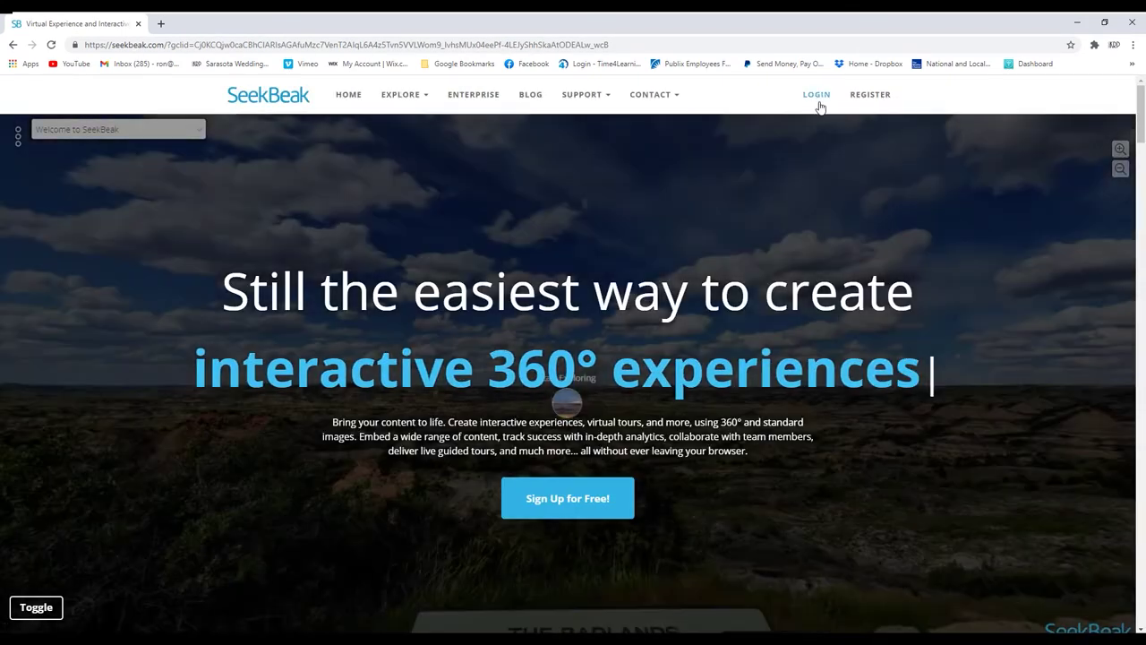
# Log in to SeekBeak with the prefilled account credentials and dismiss the 1Password unlock window
pyautogui.click(817, 96)
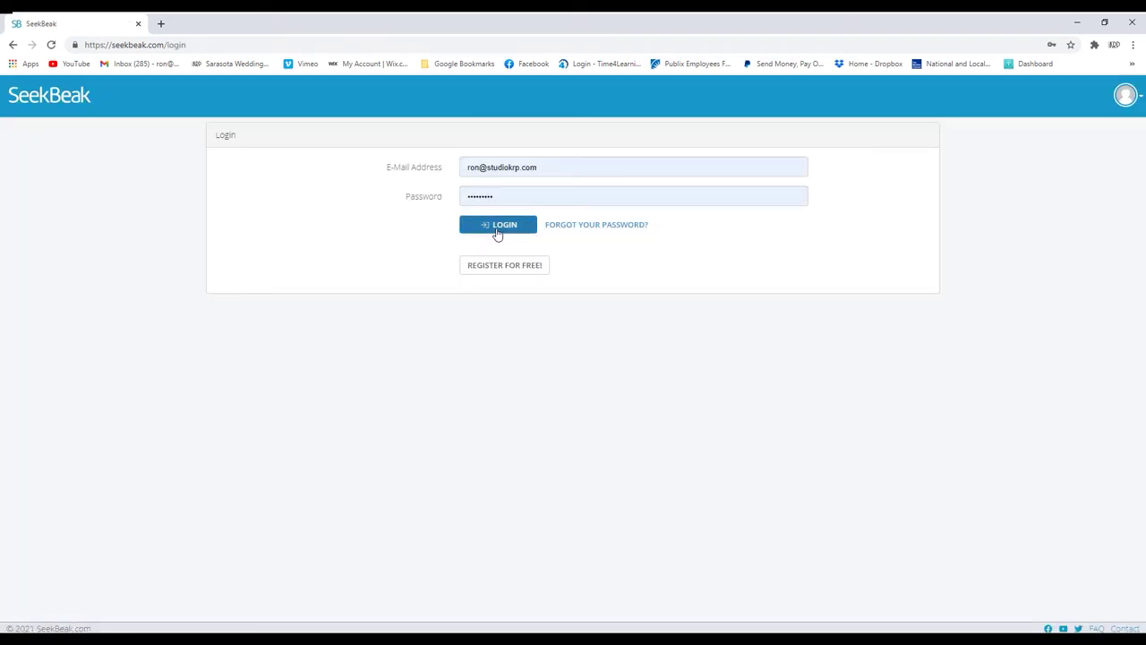
pyautogui.click(498, 229)
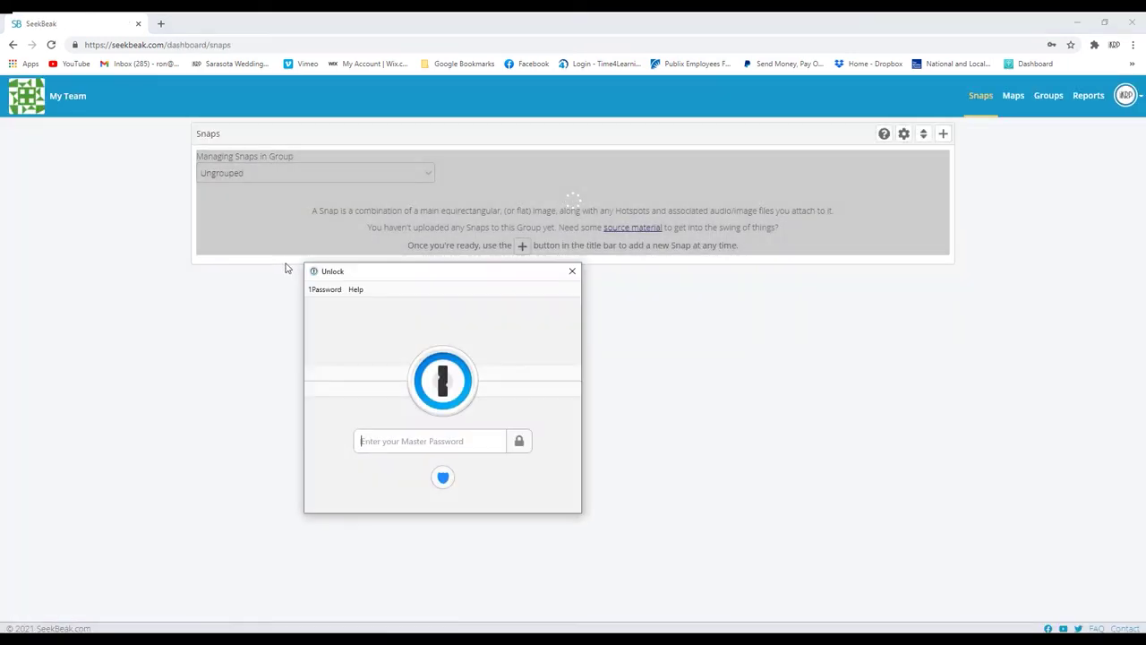
pyautogui.click(569, 273)
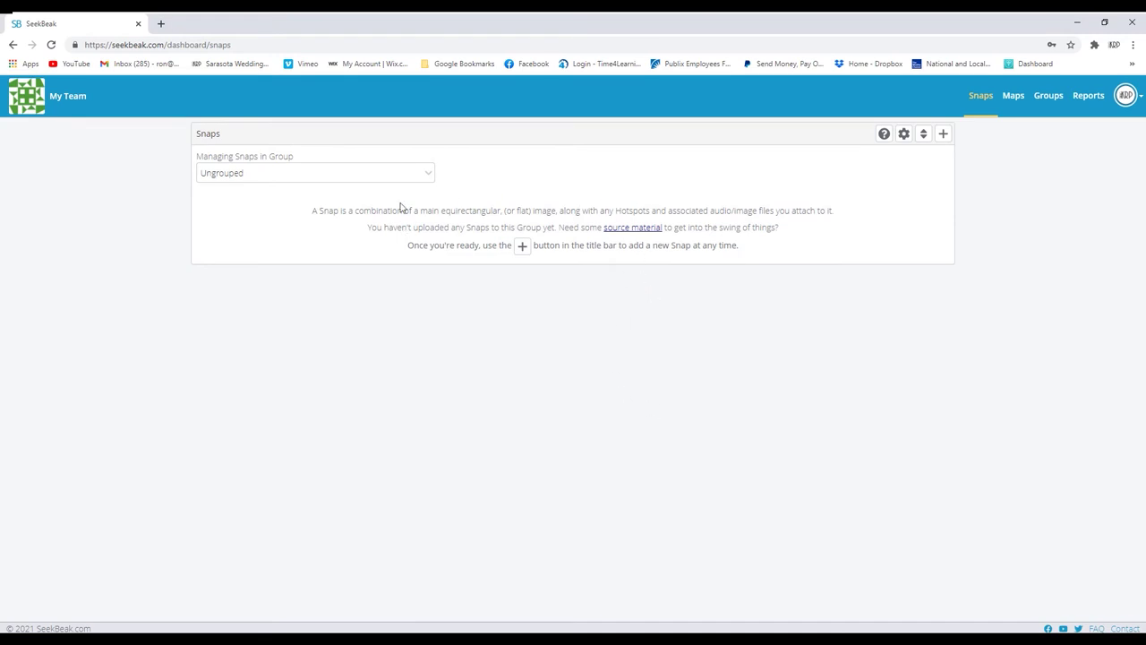
# Create and save a new snap group named "tutorial tour"
pyautogui.click(429, 175)
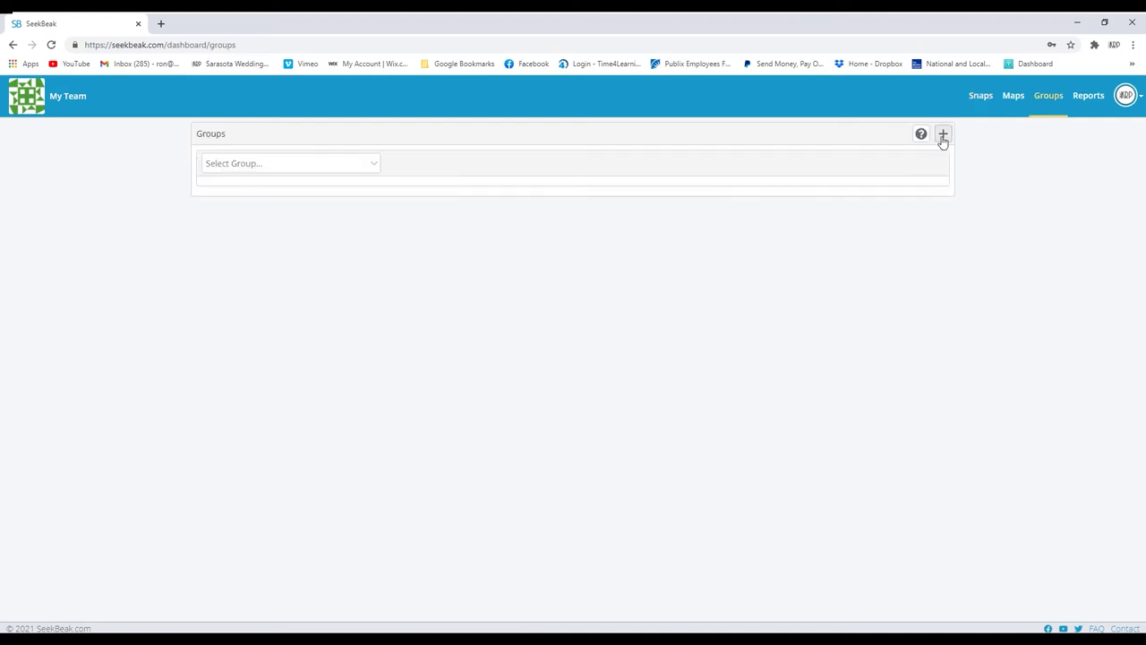
pyautogui.click(943, 136)
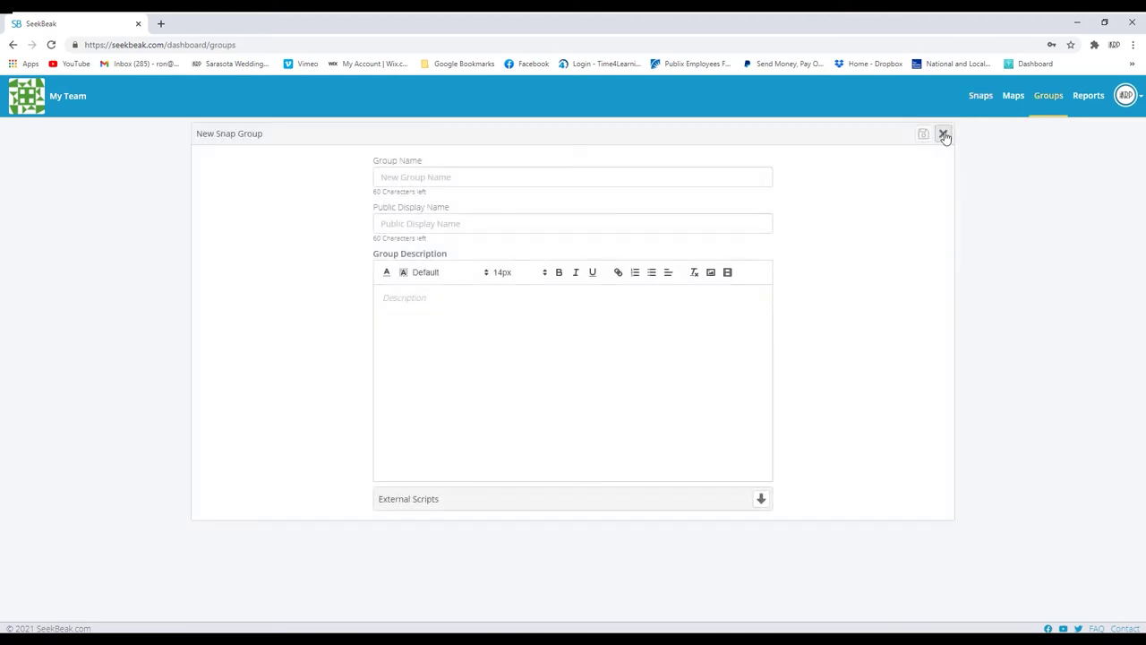
pyautogui.click(429, 178)
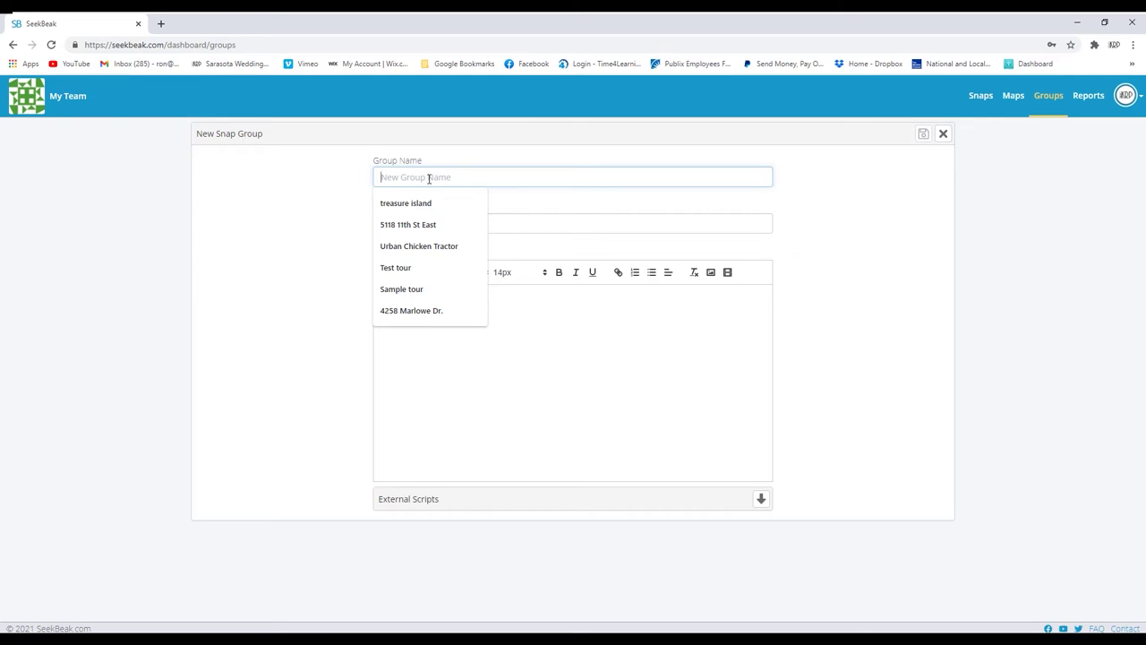
pyautogui.write('te')
pyautogui.press('BackSpace')
pyautogui.write('tu')
pyautogui.click(285, 257)
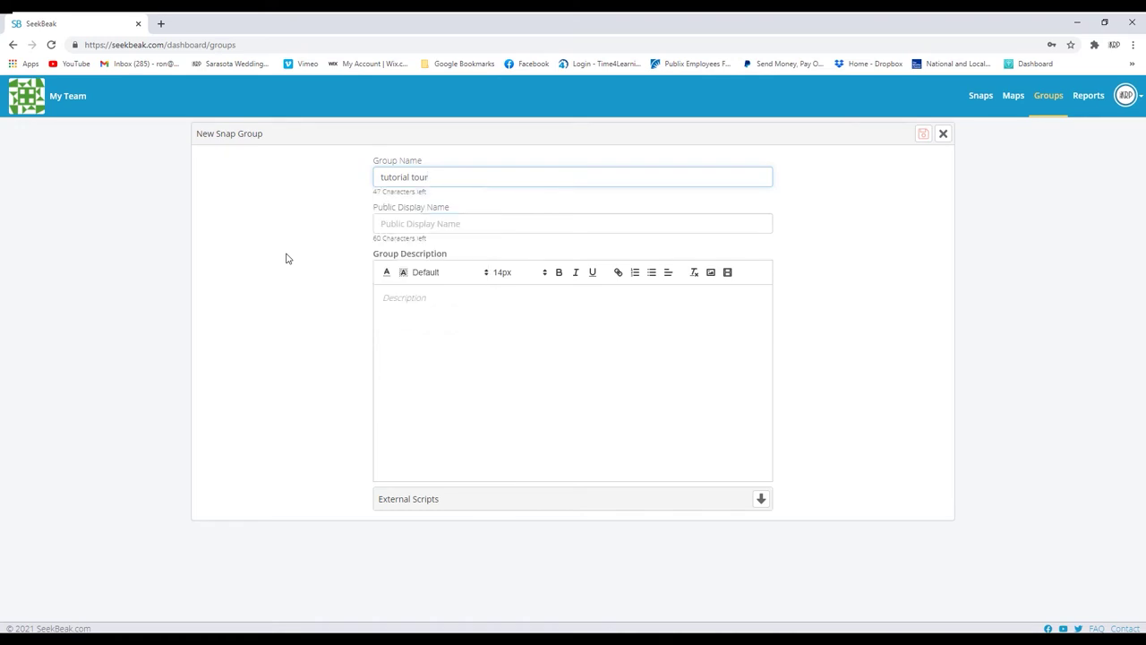
pyautogui.click(923, 135)
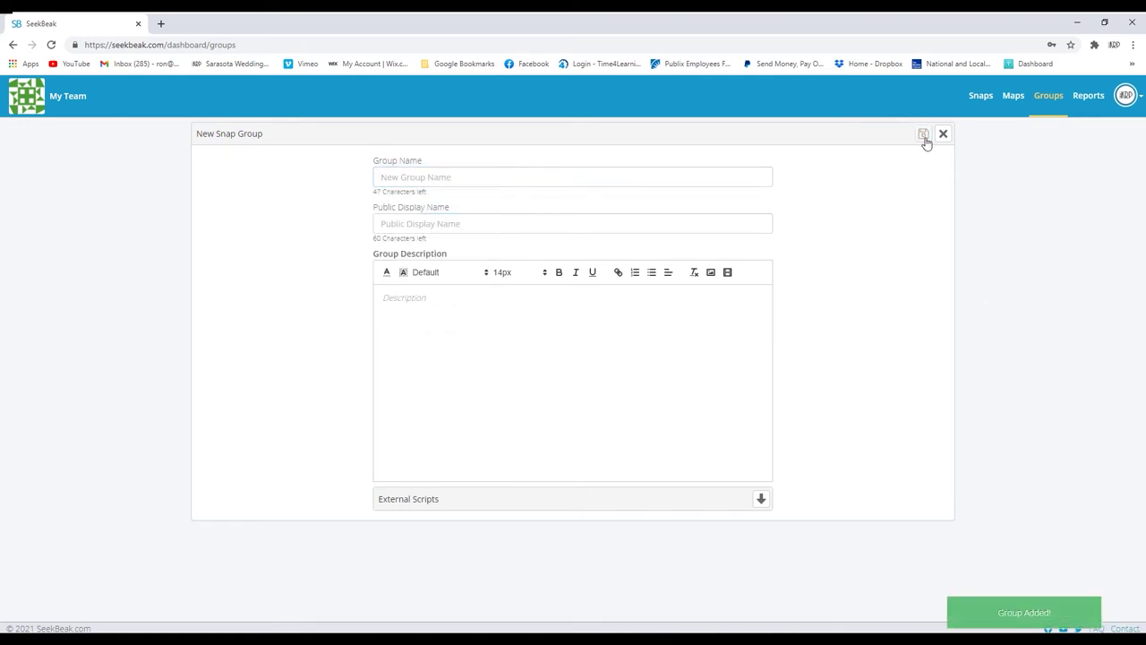
# Switch to managing snaps and select the "tutorial tour" group
pyautogui.click(981, 97)
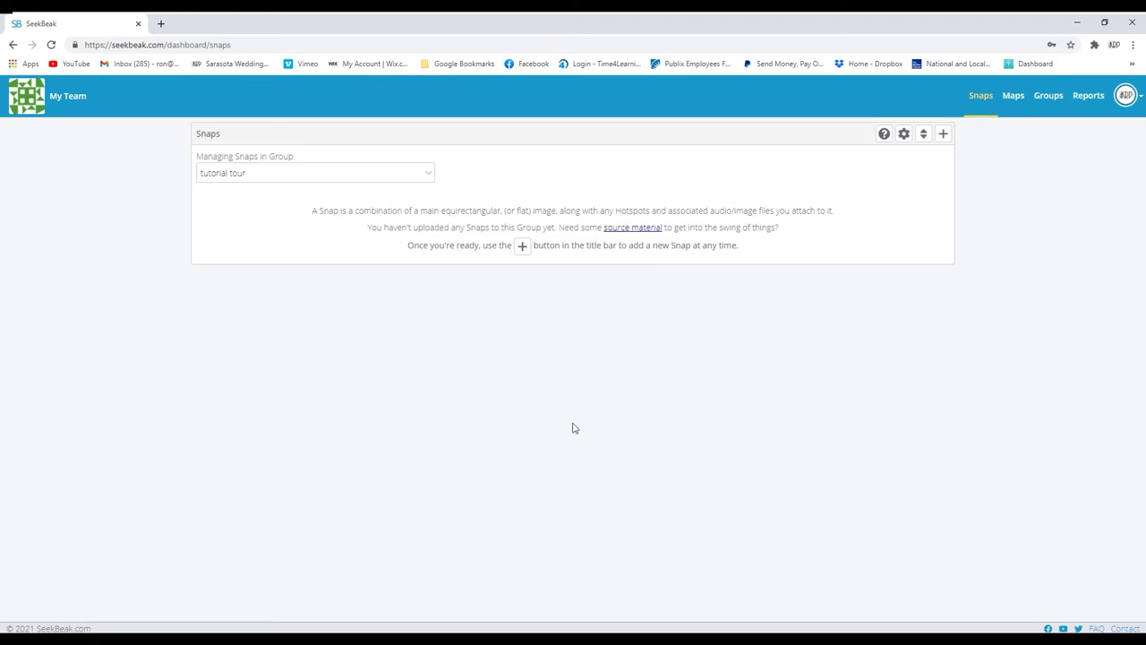
pyautogui.click(429, 175)
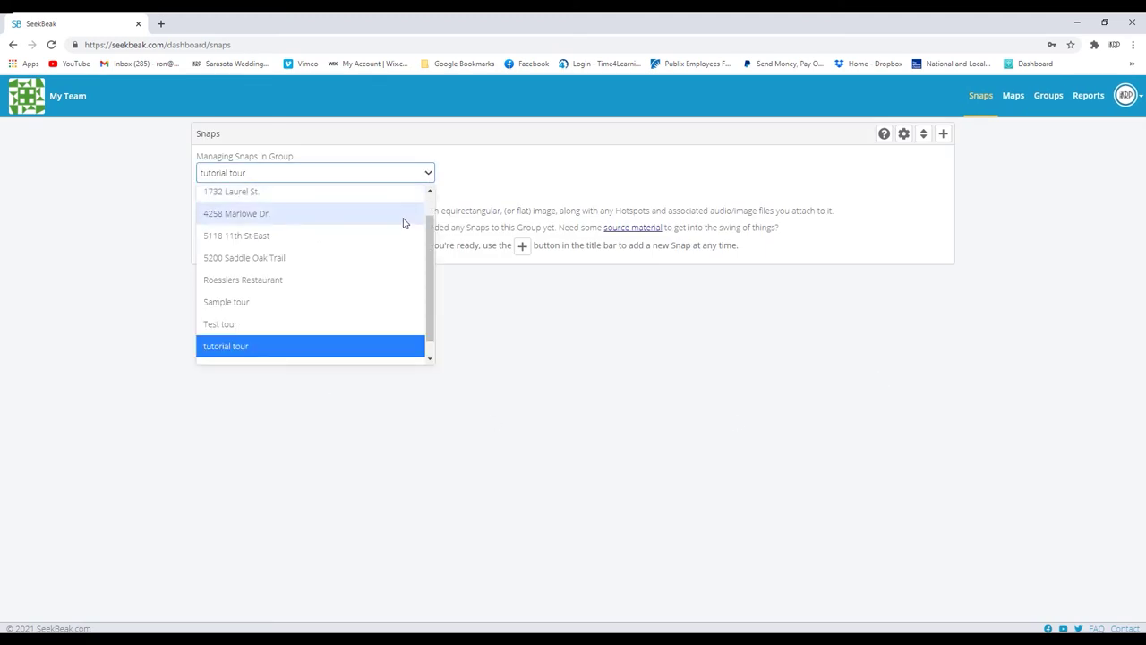
pyautogui.scroll(1, 385, 206)
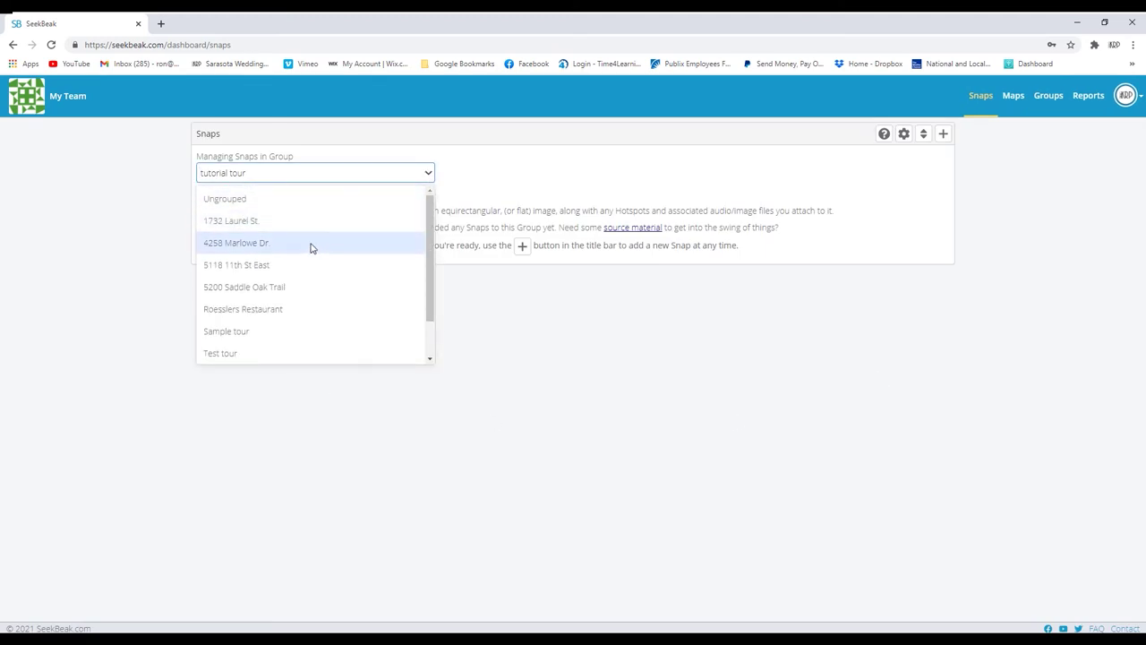
pyautogui.scroll(-1, 333, 305)
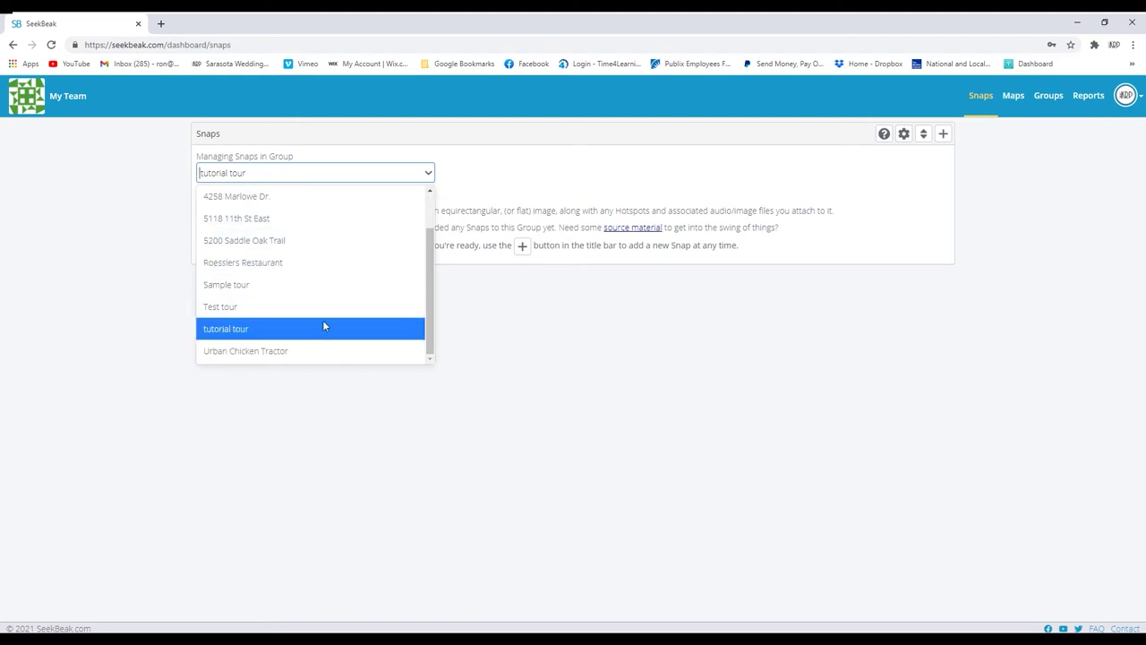
pyautogui.click(240, 332)
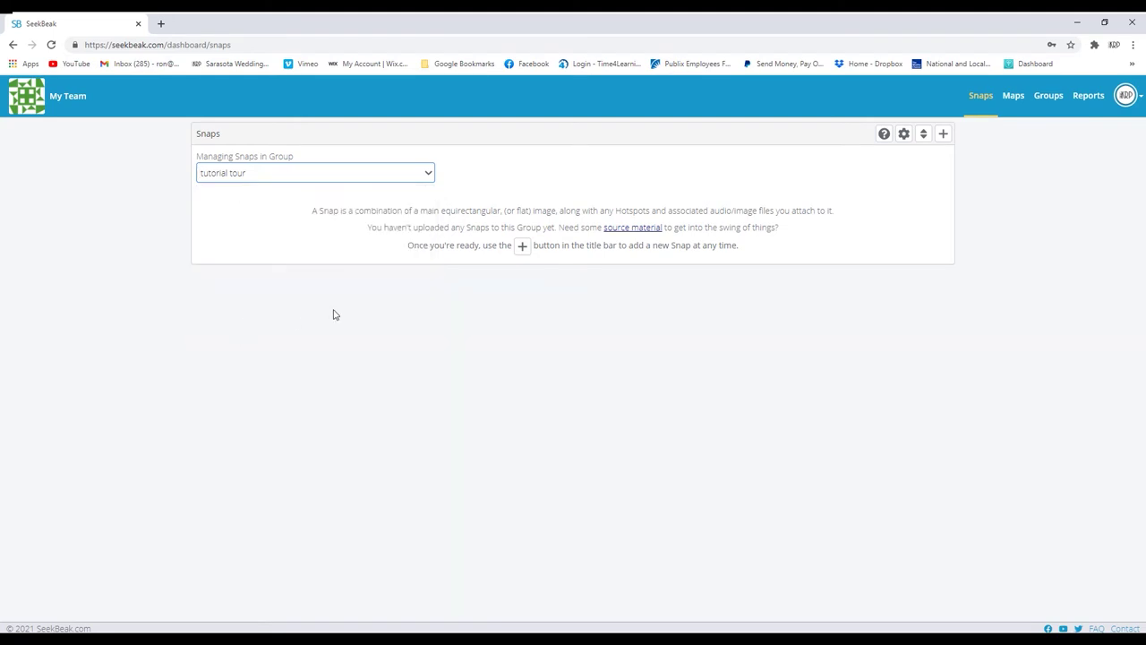
# Start a new snap and add all the panorama images from the "JPEG no tripod" folder to it
pyautogui.click(942, 133)
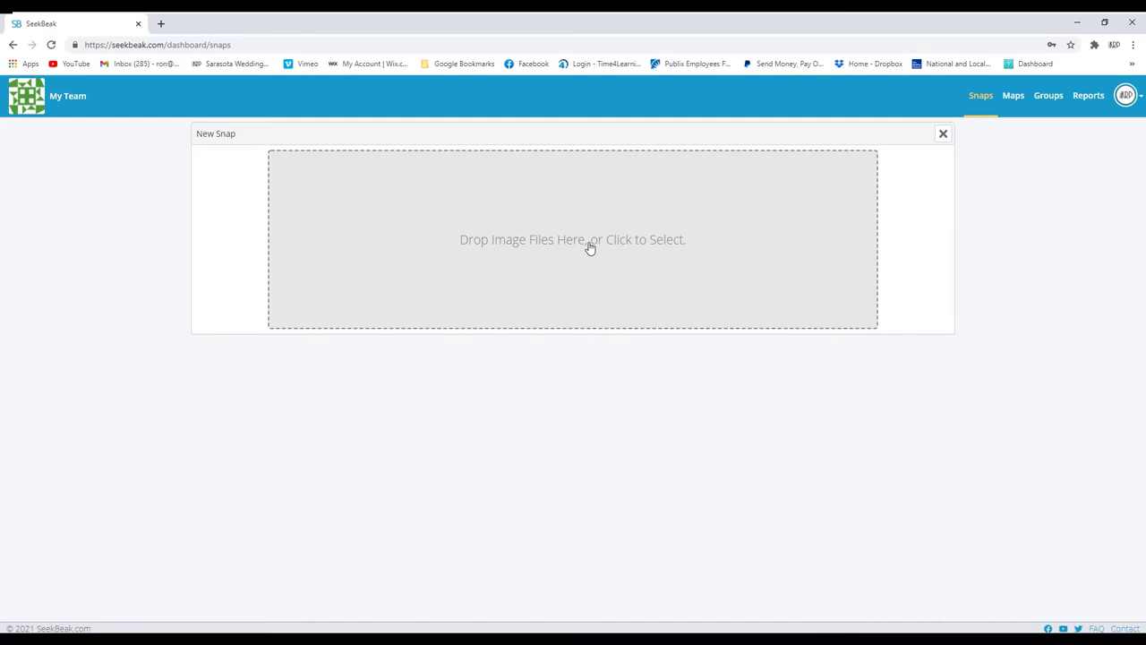
pyautogui.click(590, 248)
pyautogui.click(554, 25)
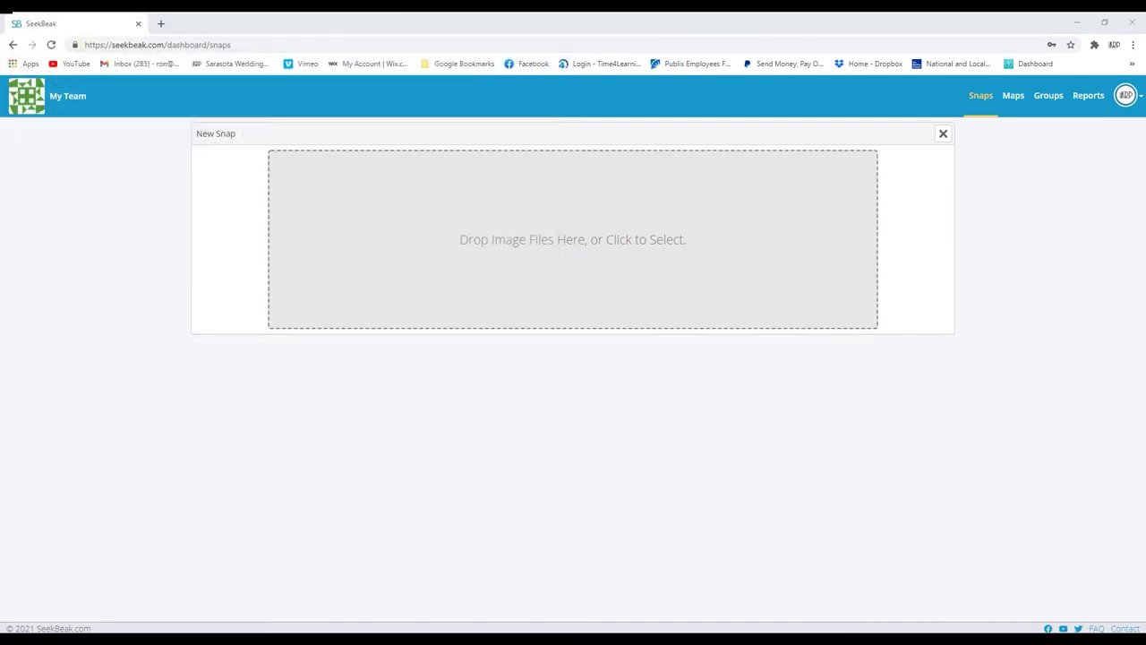
pyautogui.press('super+e')
pyautogui.moveTo(834, 245); pyautogui.dragTo(880, 215)
pyautogui.click(950, 338)
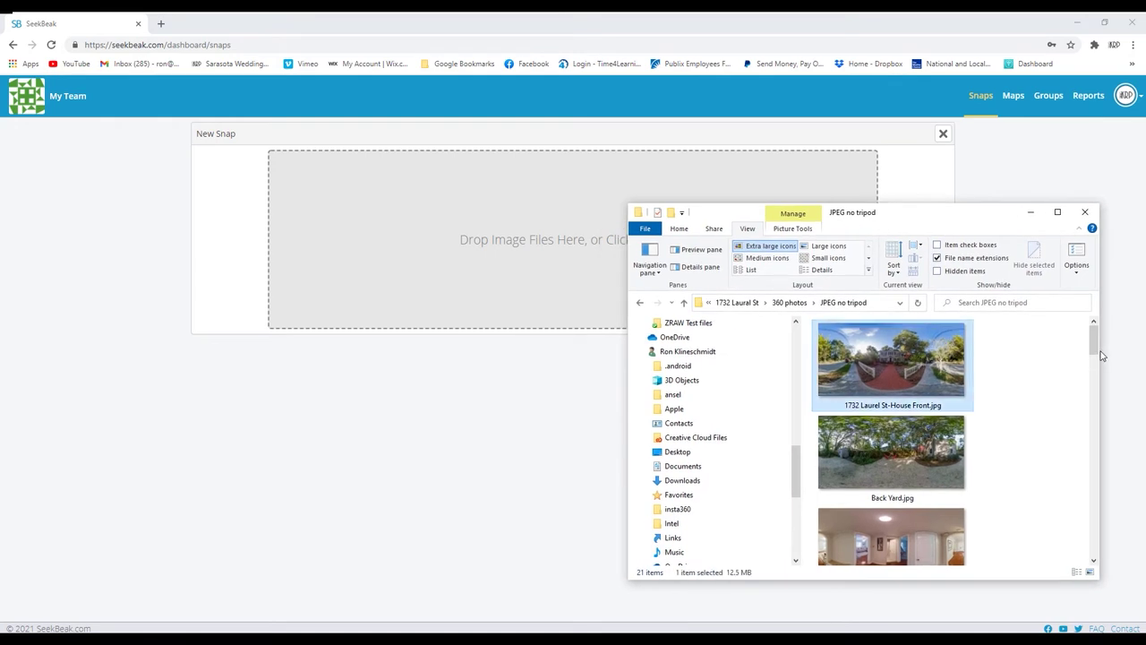
pyautogui.moveTo(1095, 345); pyautogui.dragTo(1101, 561)
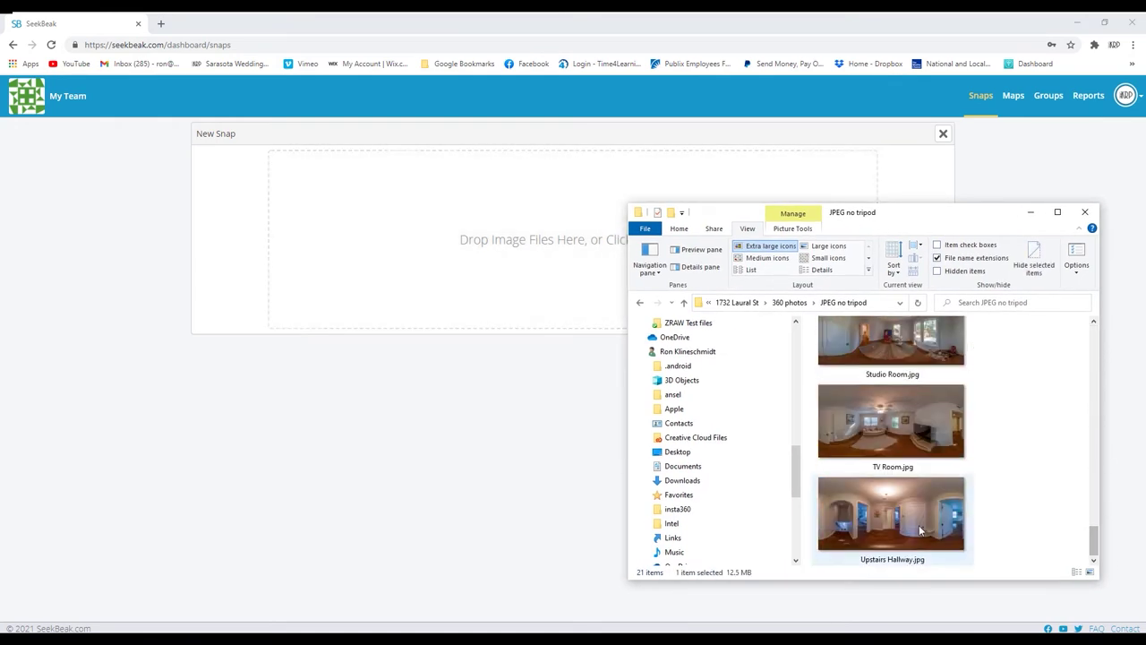
pyautogui.keyDown('shift'); pyautogui.click(920, 530); pyautogui.keyUp('shift')
pyautogui.moveTo(896, 466); pyautogui.dragTo(508, 283)
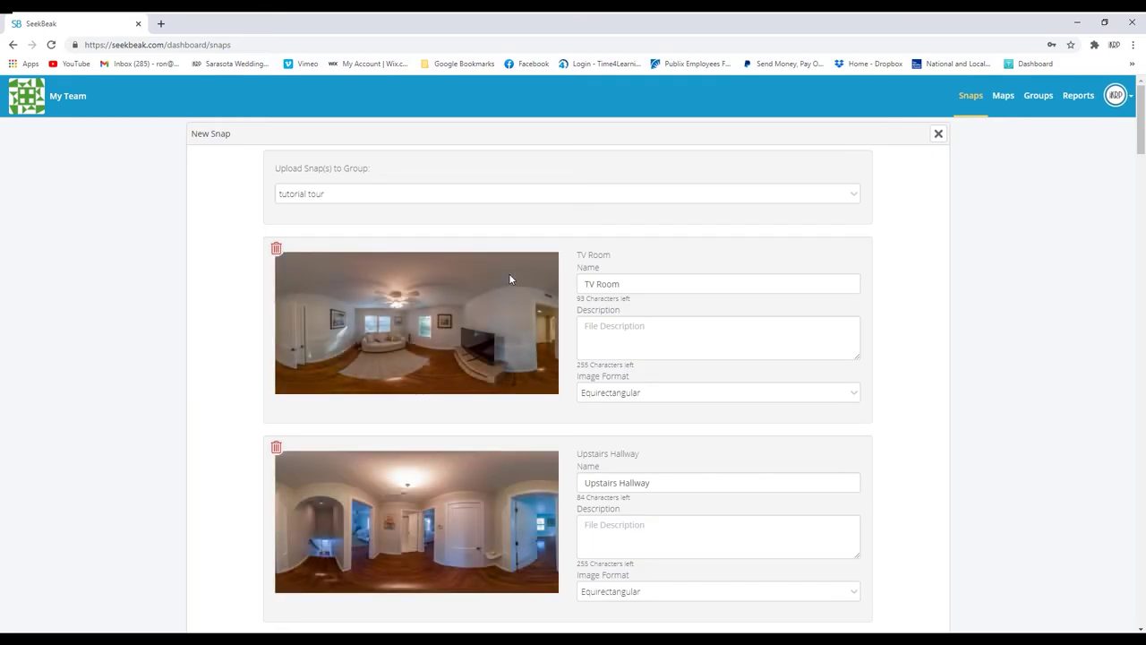
# Review the names and image formats of the queued panoramas and upload them to the "tutorial tour" group
pyautogui.scroll(-1, 515, 250)
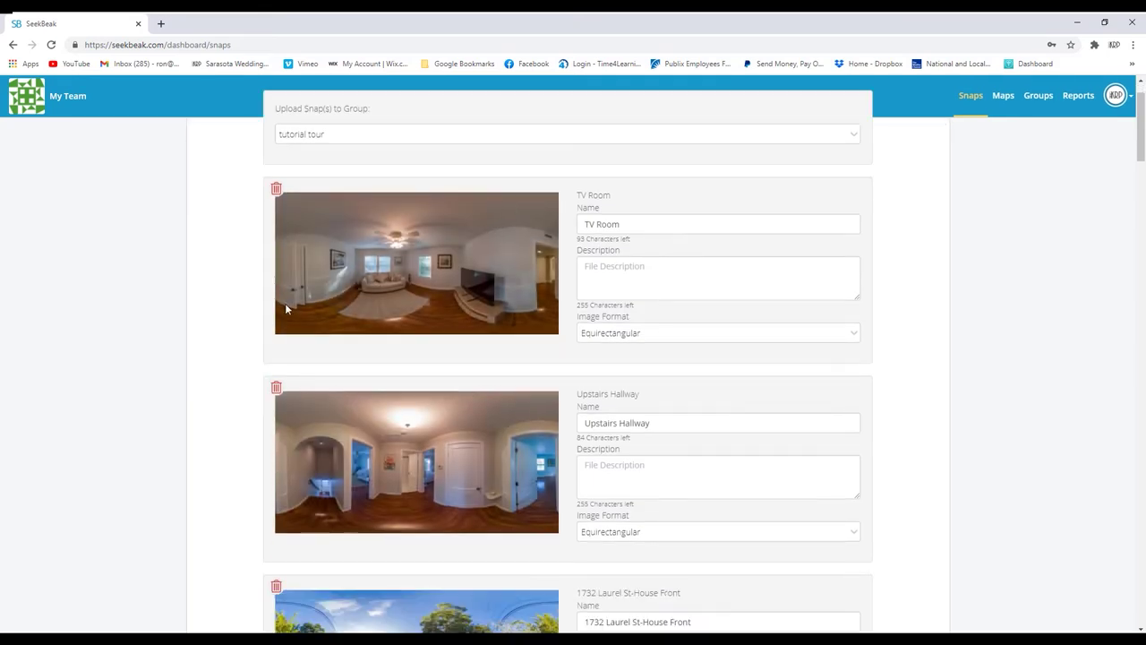
pyautogui.scroll(-2, 190, 267)
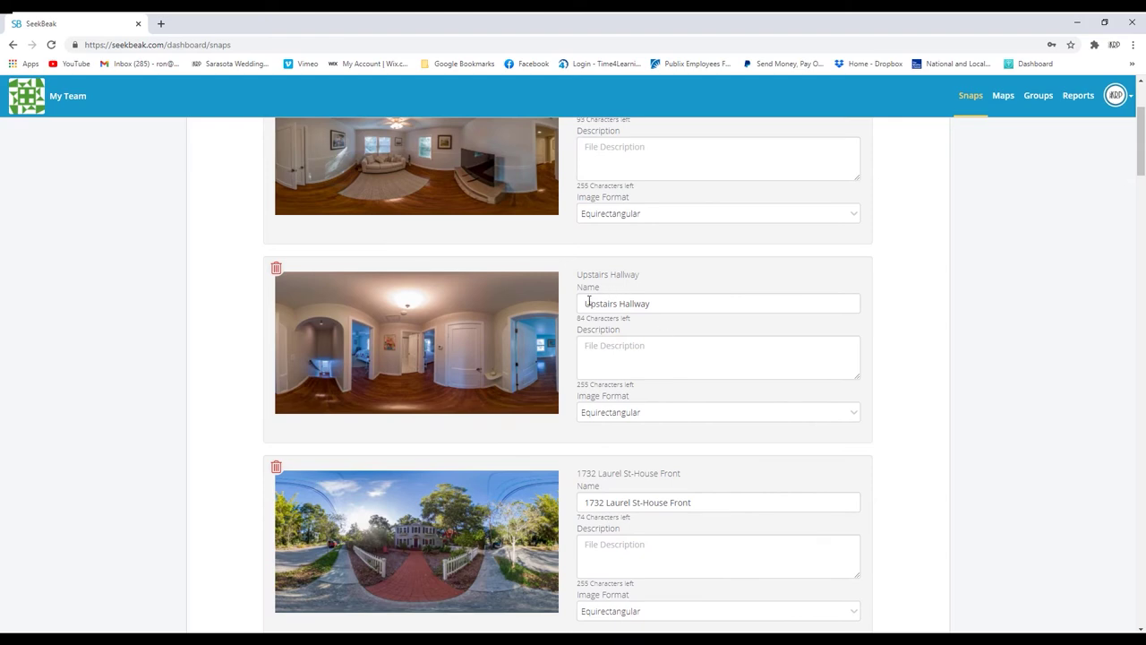
pyautogui.scroll(-6, 305, 409)
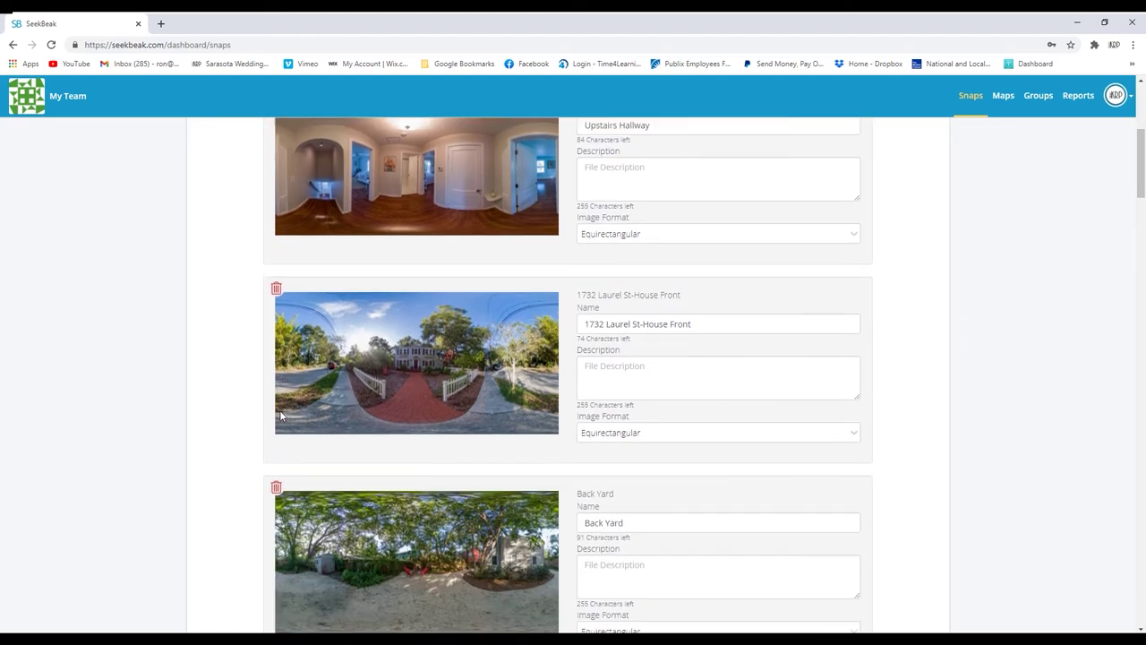
pyautogui.scroll(-8, 260, 442)
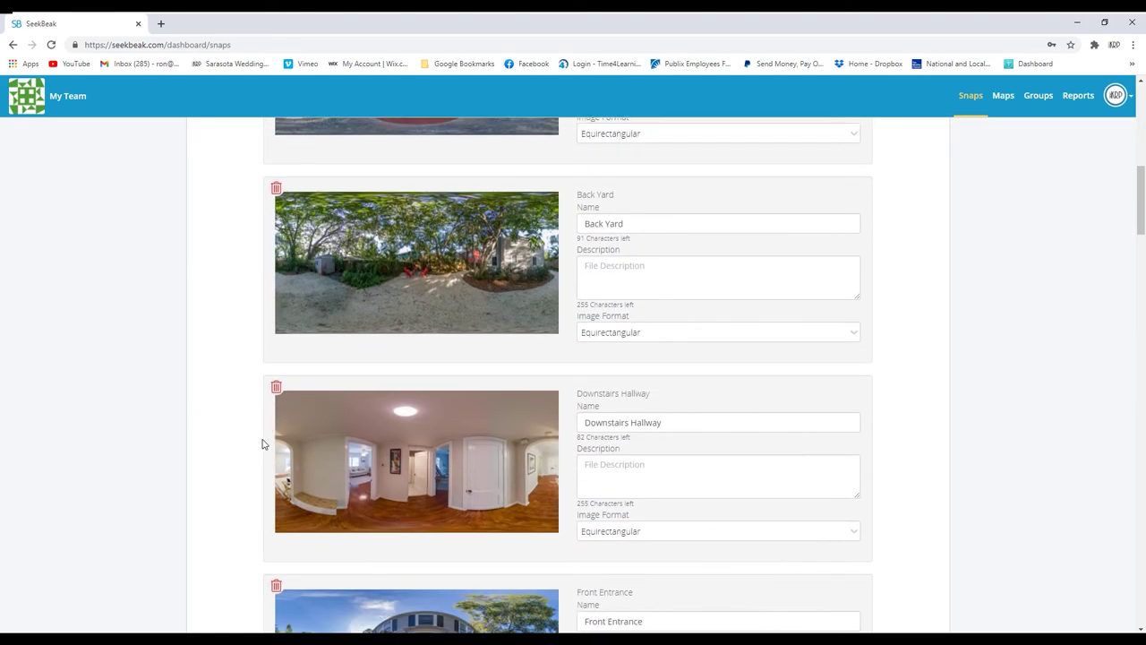
pyautogui.scroll(-15, 247, 444)
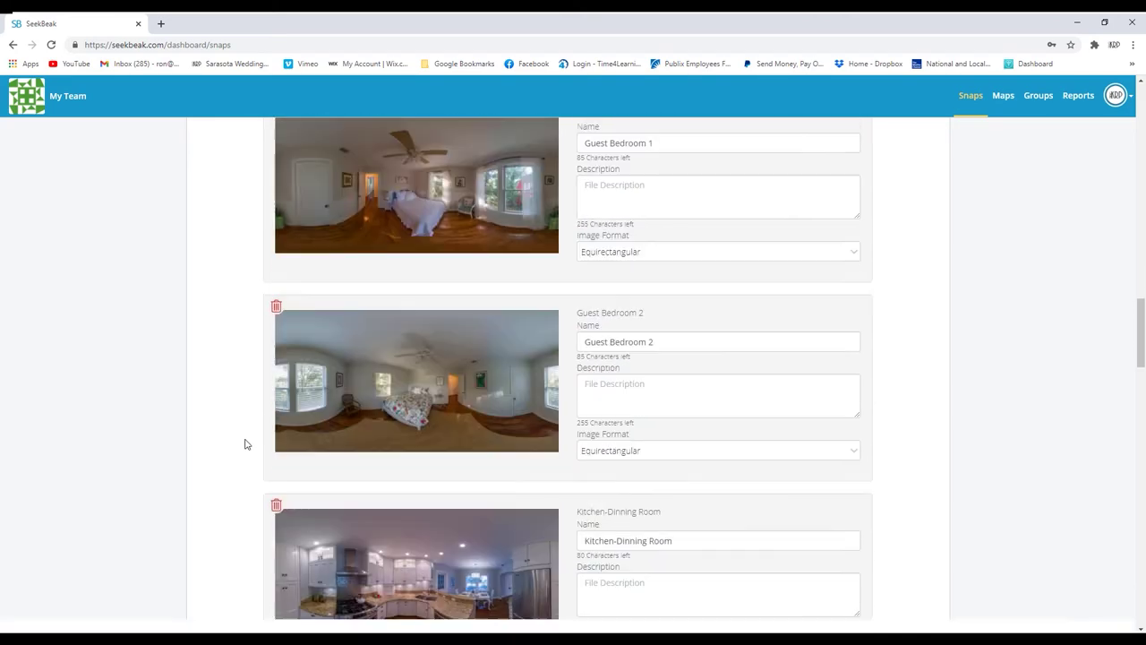
pyautogui.scroll(-5, 247, 444)
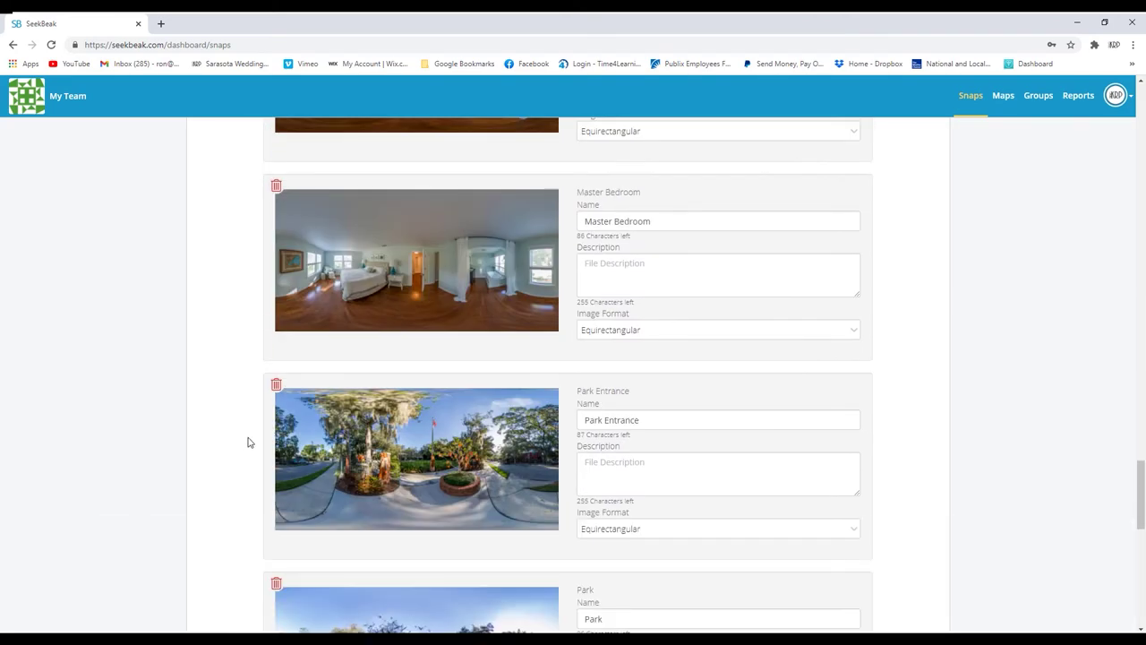
pyautogui.scroll(-3, 430, 481)
pyautogui.scroll(-5, 232, 370)
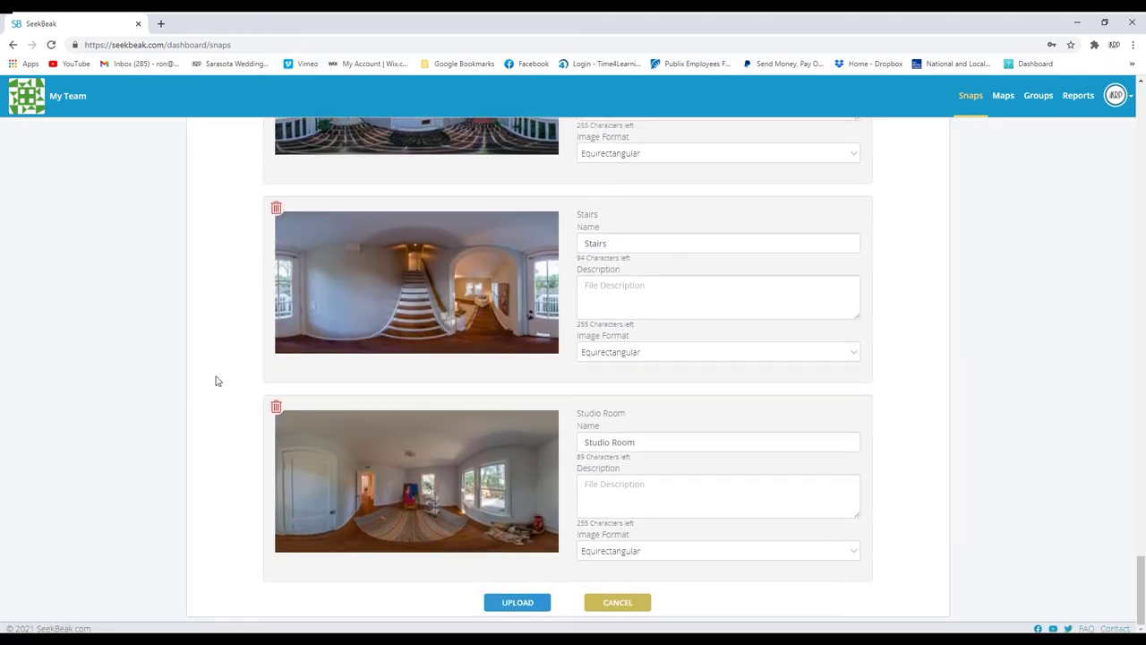
pyautogui.click(520, 603)
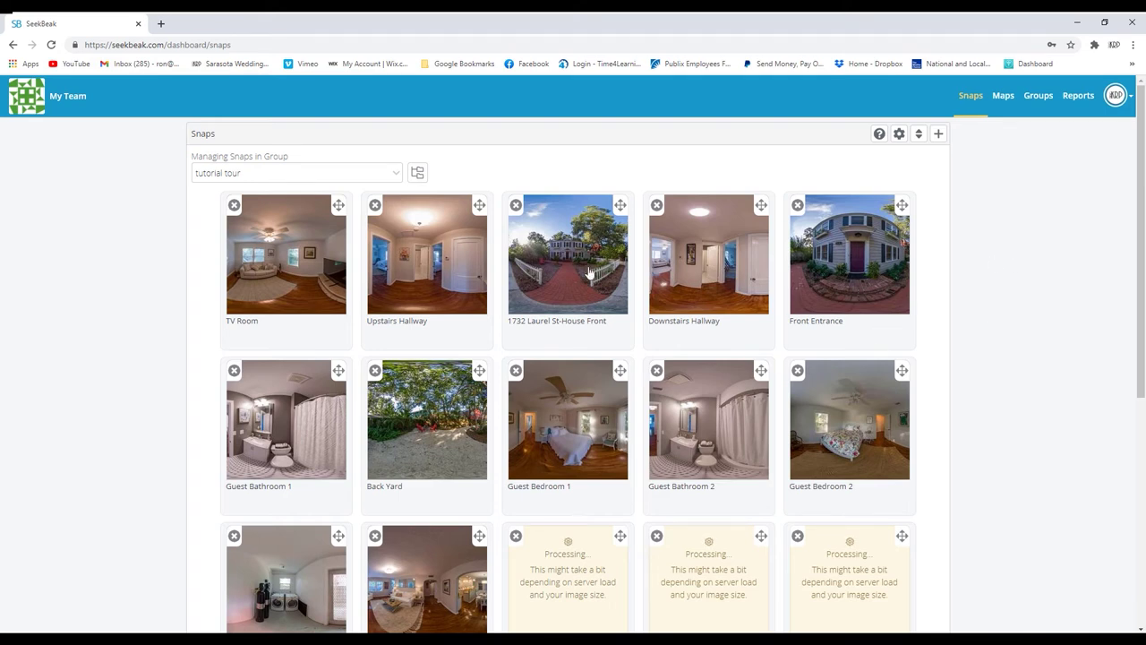
# Look through the thumbnails of the uploaded snaps in the "tutorial tour" group and check their processing
pyautogui.scroll(-2, 968, 402)
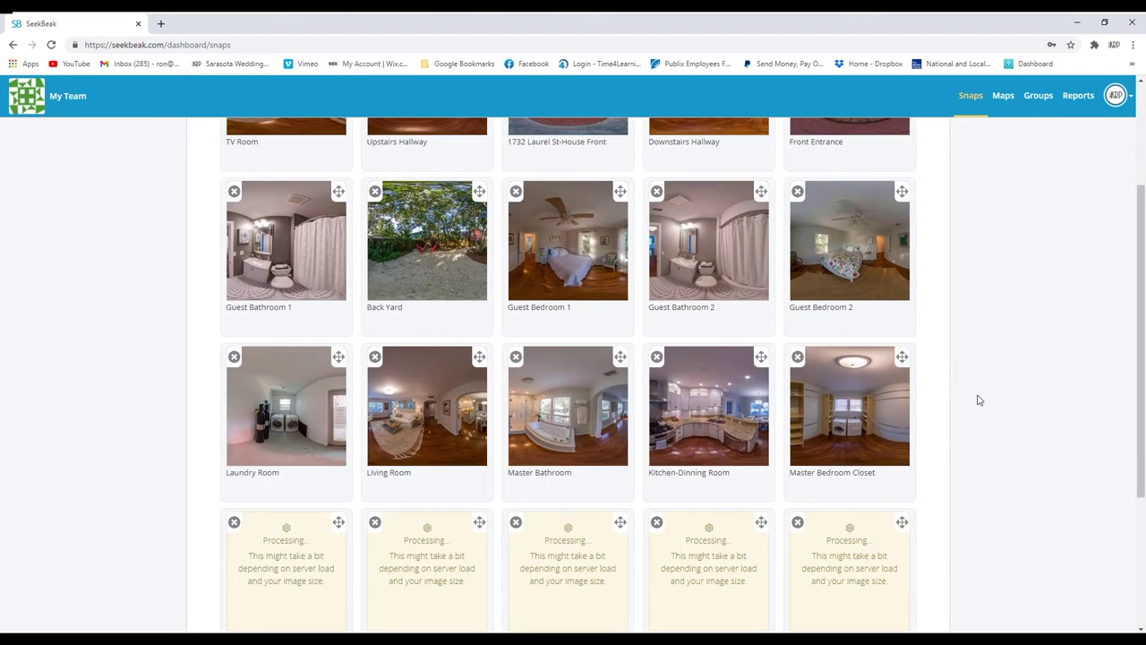
pyautogui.scroll(-3, 980, 402)
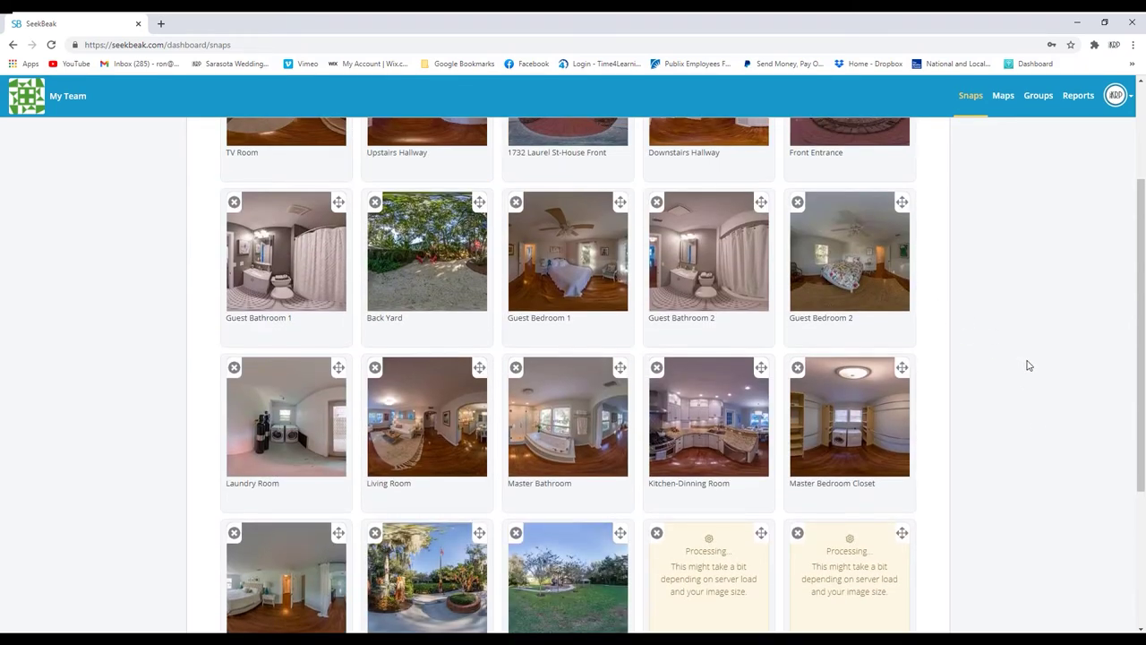
pyautogui.scroll(-1, 1030, 365)
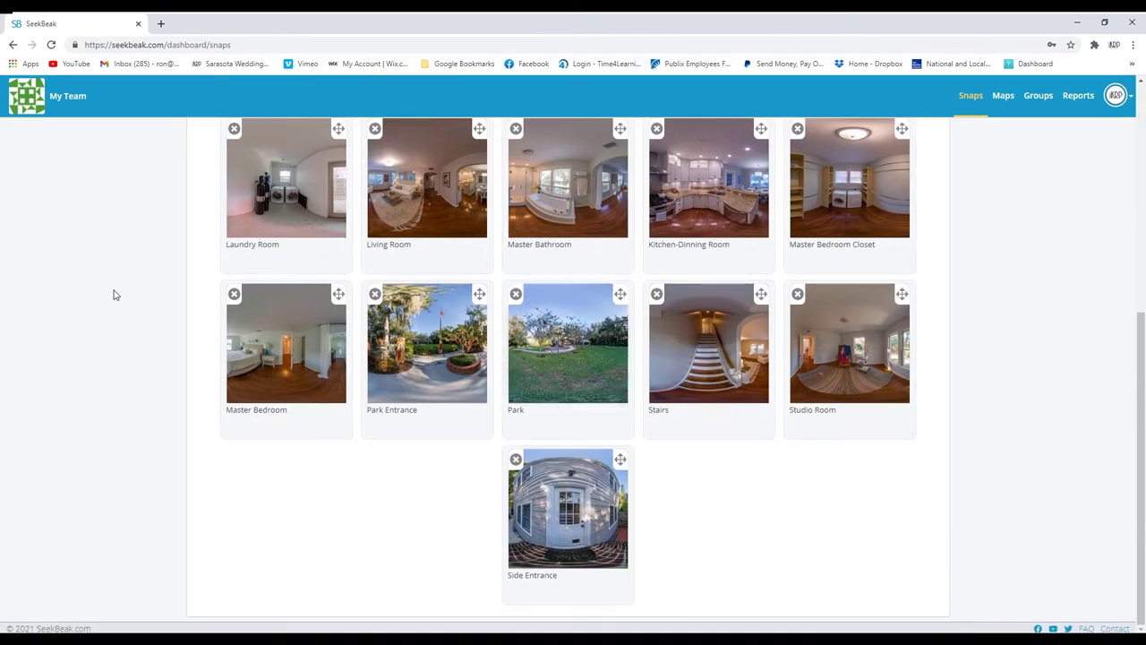
pyautogui.scroll(5, 98, 291)
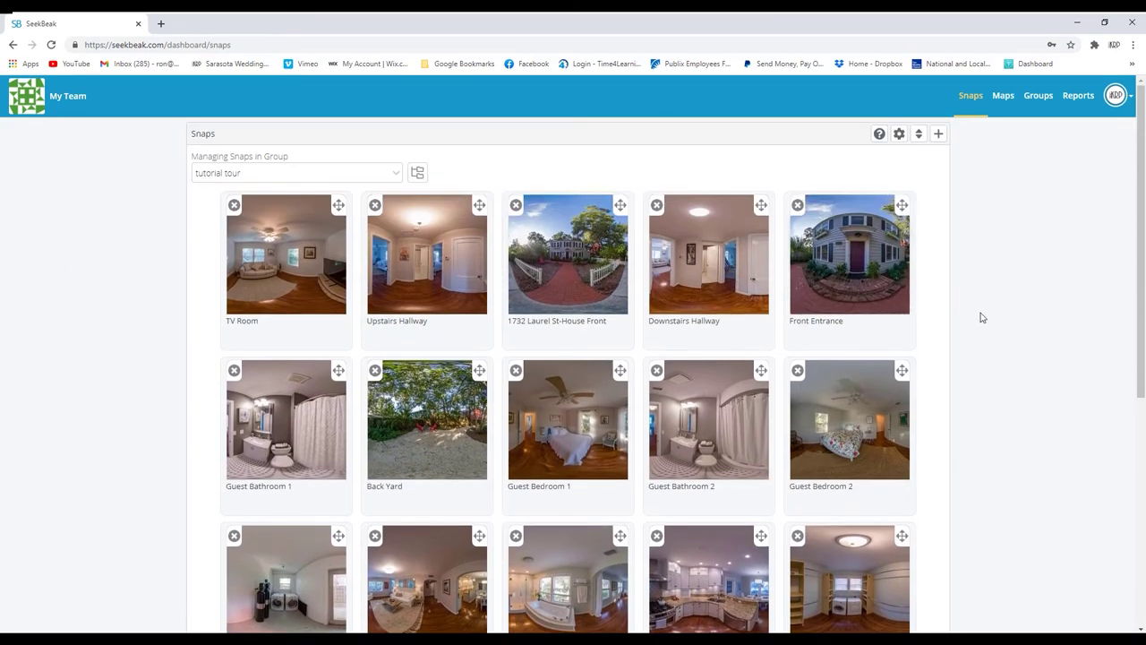
pyautogui.scroll(-5, 1018, 325)
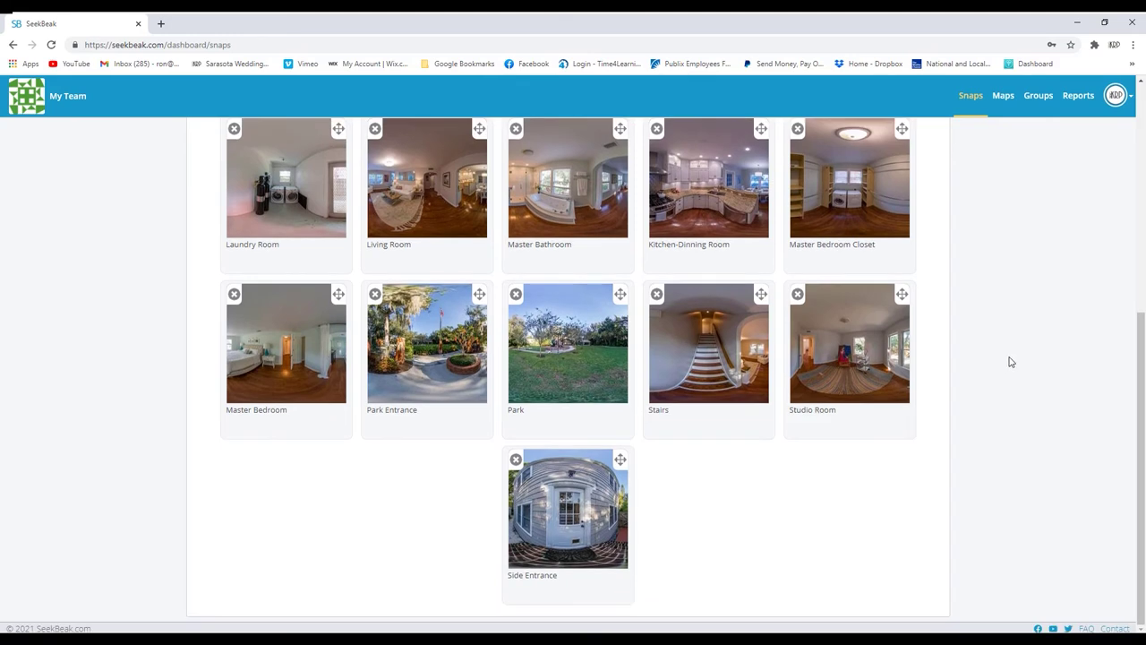
pyautogui.scroll(3, 1007, 361)
pyautogui.scroll(2, 1009, 358)
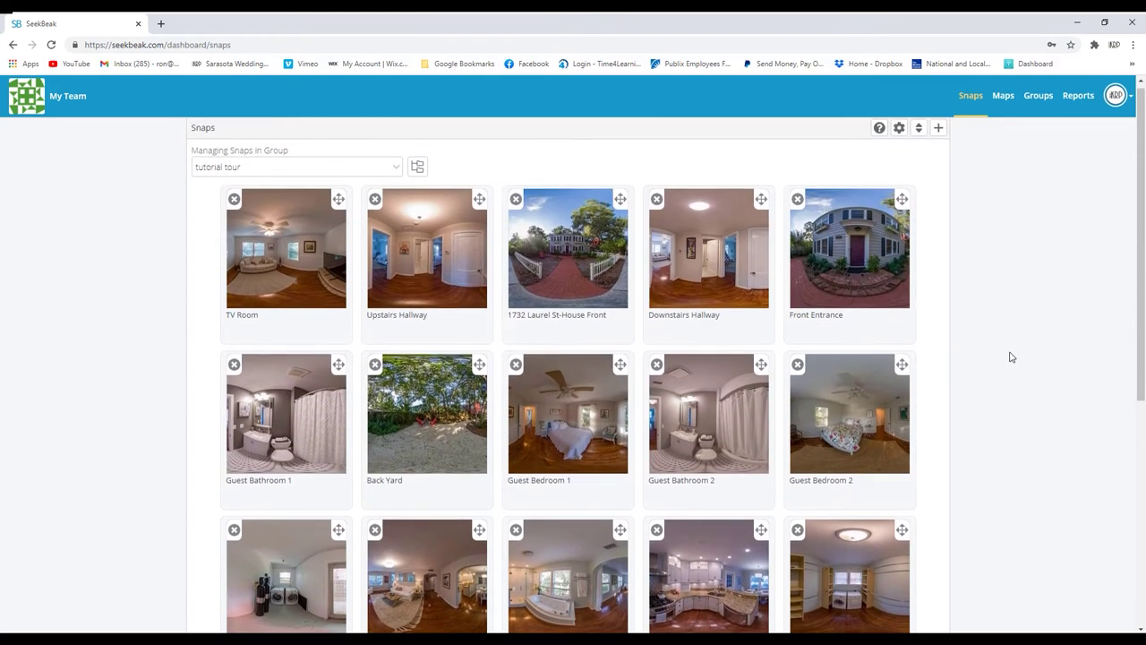
# Open the house front snap and save a start view position centred on the front door and brick path
pyautogui.click(575, 256)
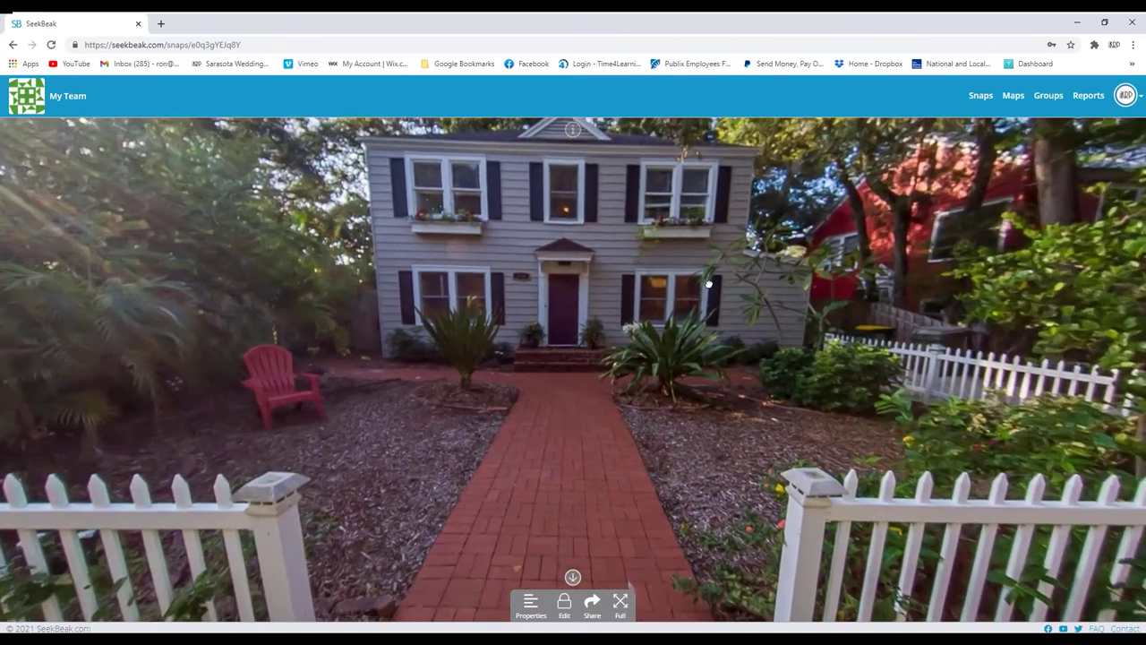
pyautogui.scroll(-5, 632, 320)
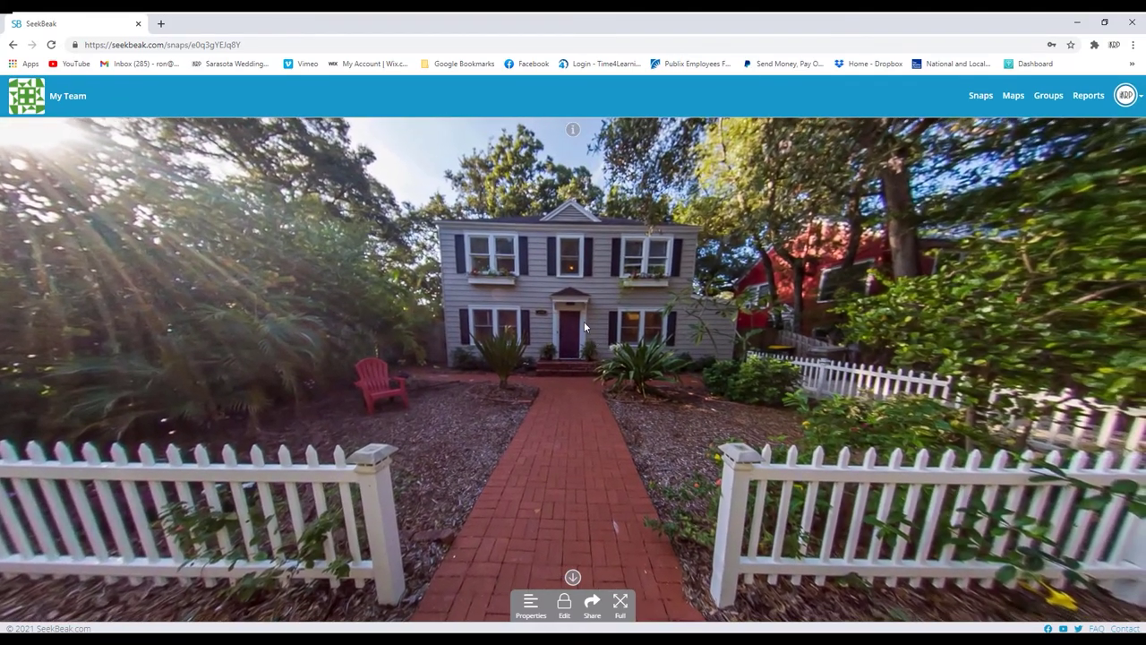
pyautogui.click(529, 608)
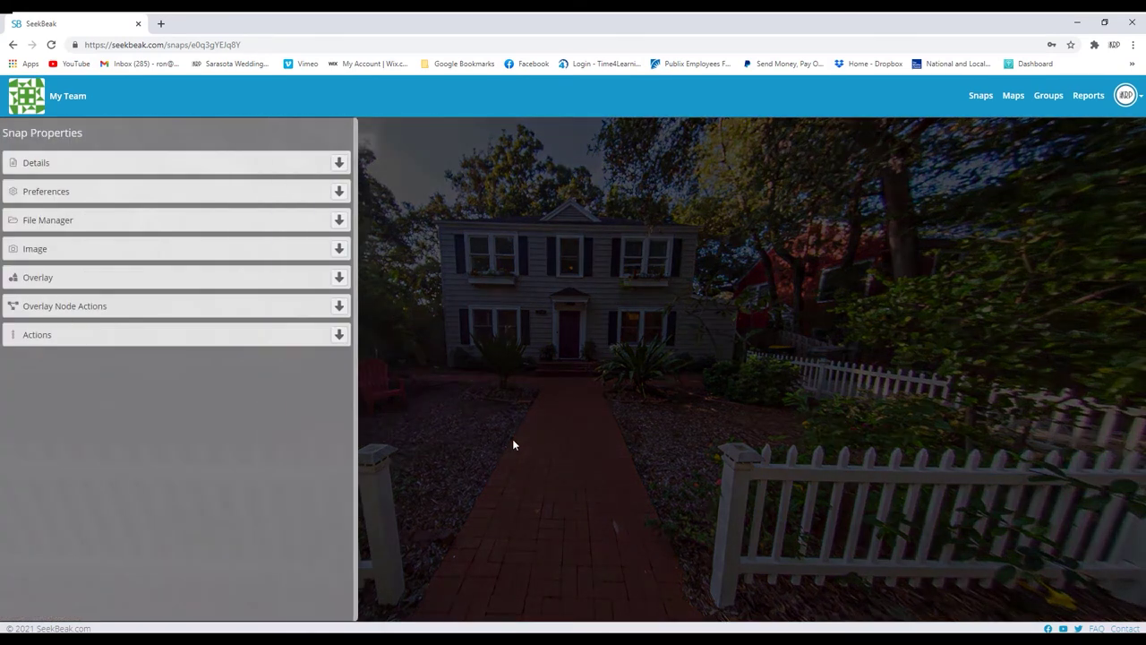
pyautogui.click(338, 162)
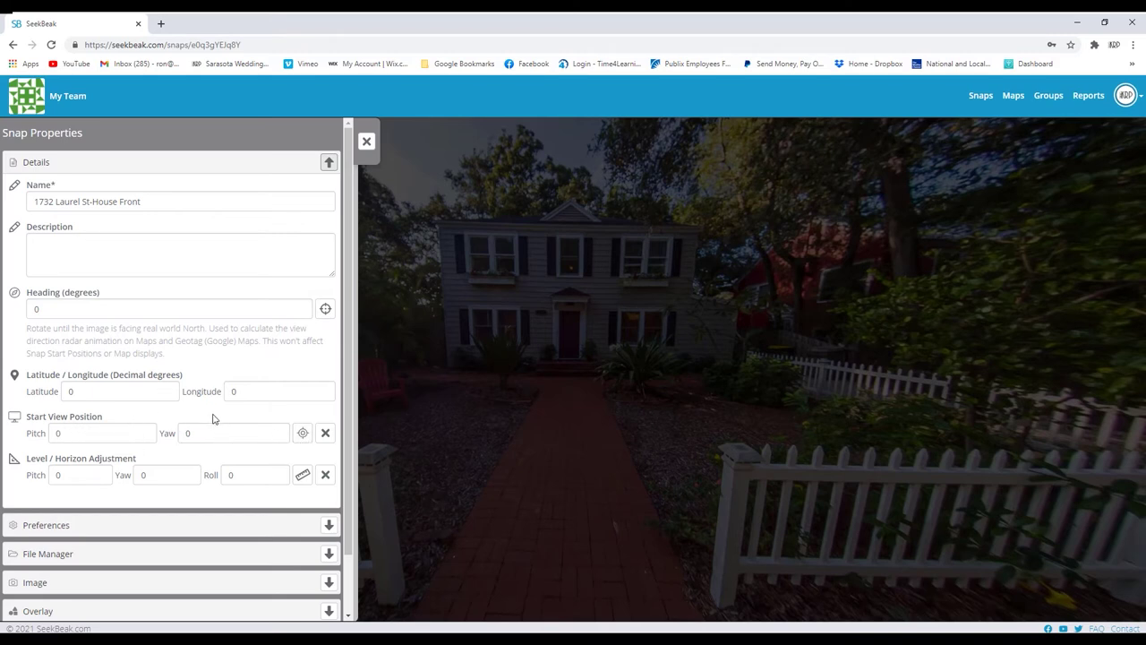
pyautogui.click(366, 140)
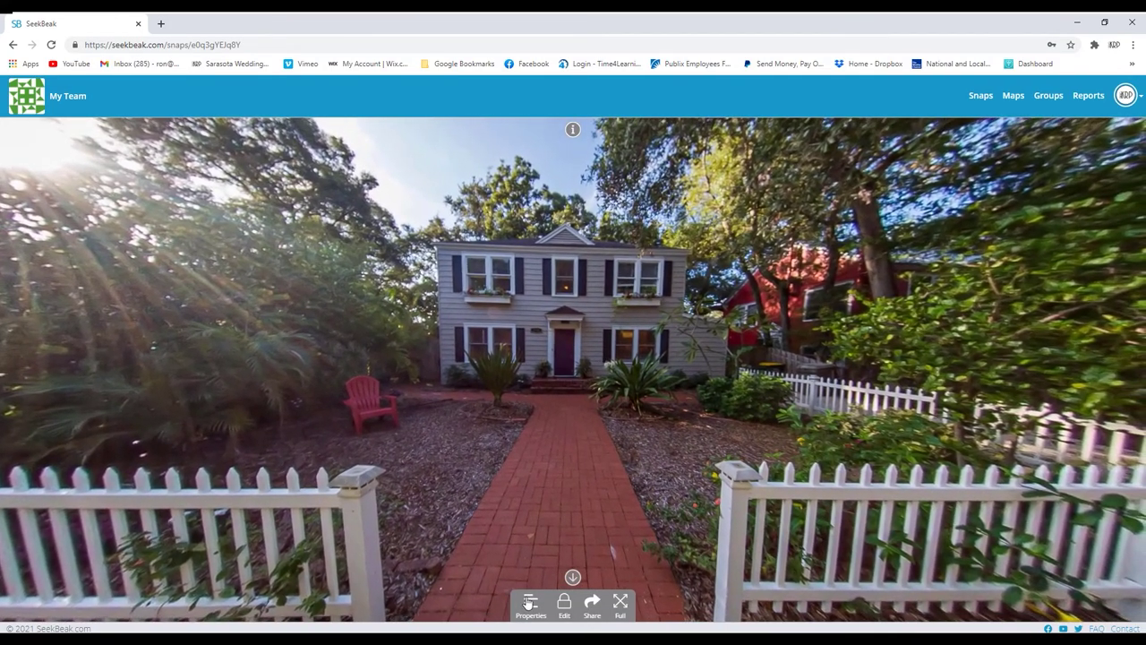
pyautogui.click(530, 603)
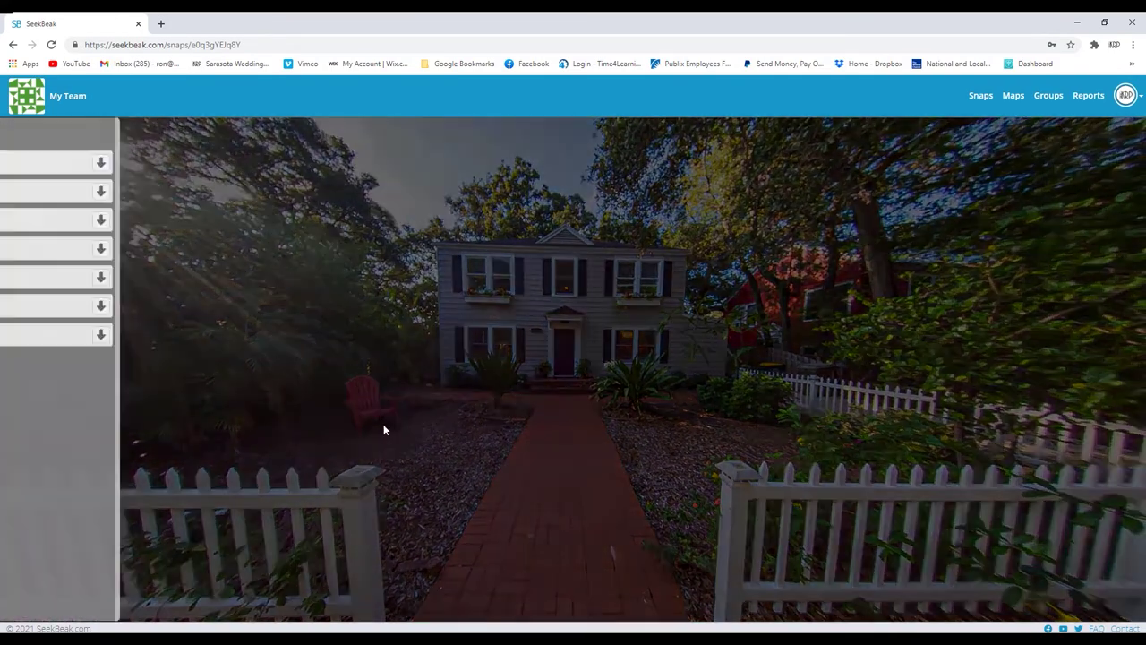
pyautogui.click(339, 162)
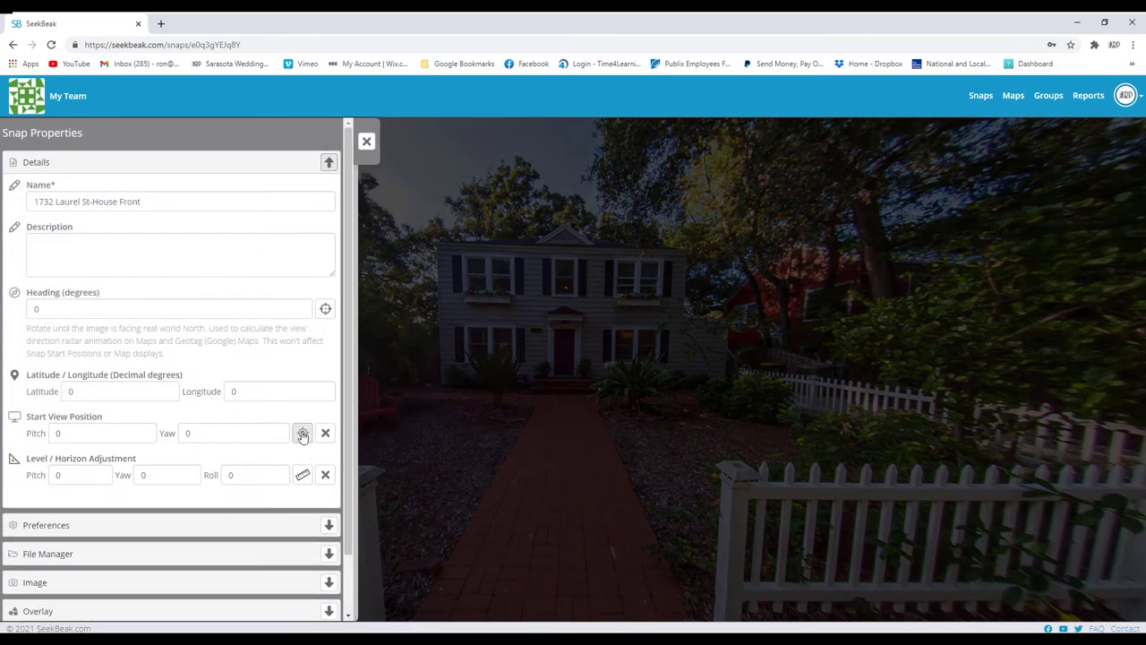
pyautogui.click(303, 433)
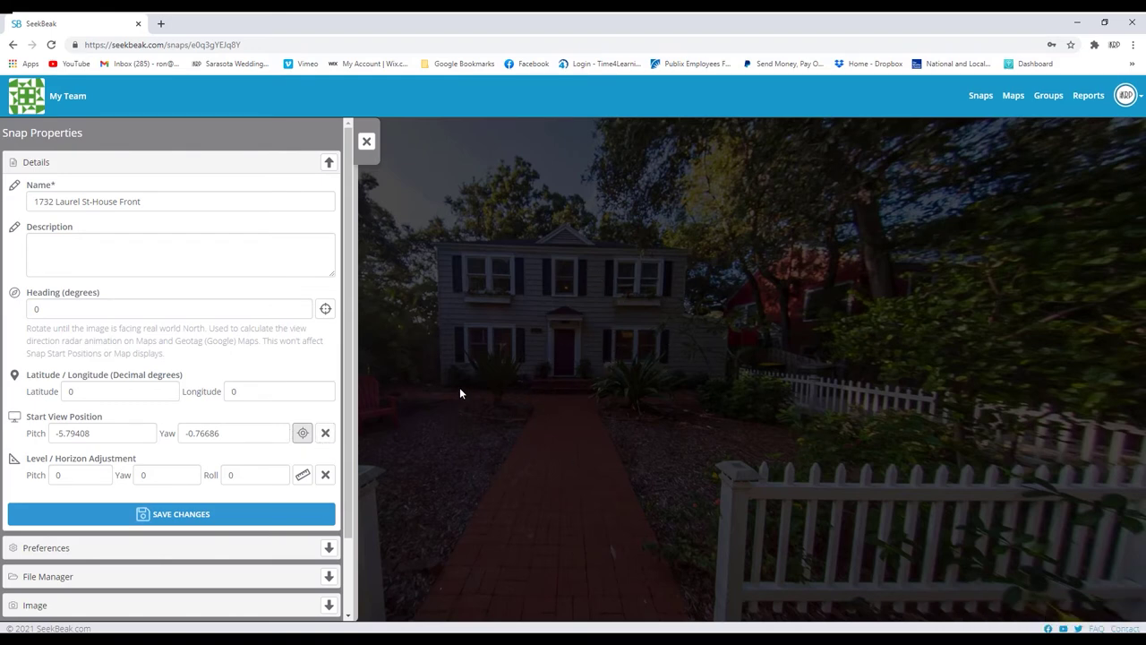
pyautogui.click(242, 515)
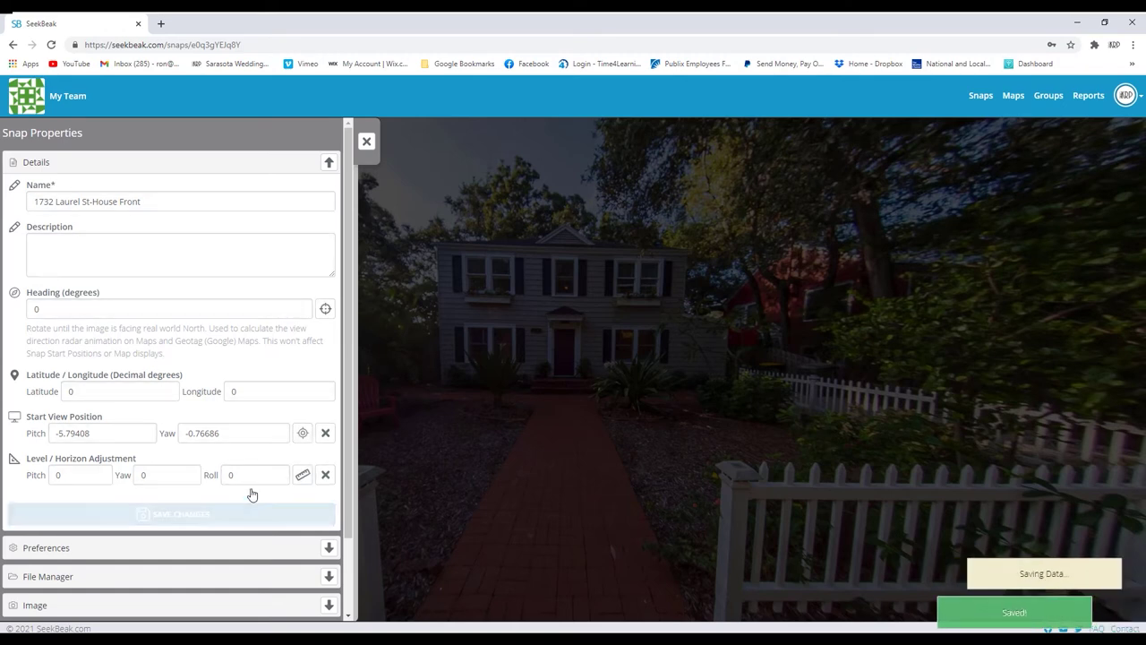
# Set the house front snap's initial field of view to 99 degrees and save the preferences to just this snap
pyautogui.click(330, 164)
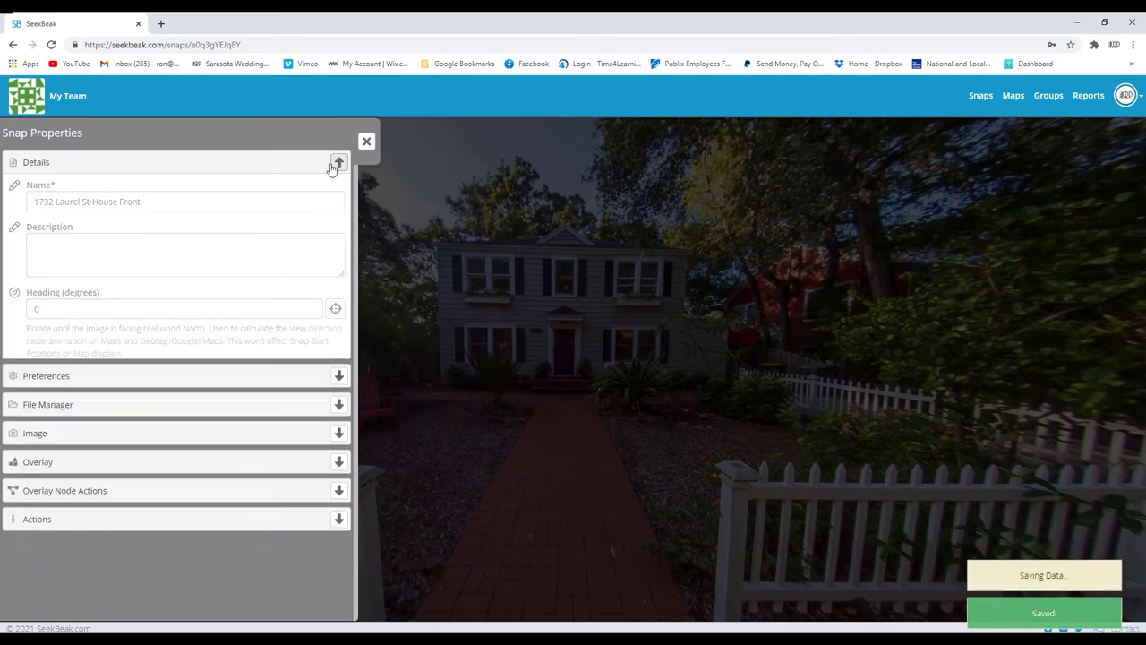
pyautogui.click(329, 191)
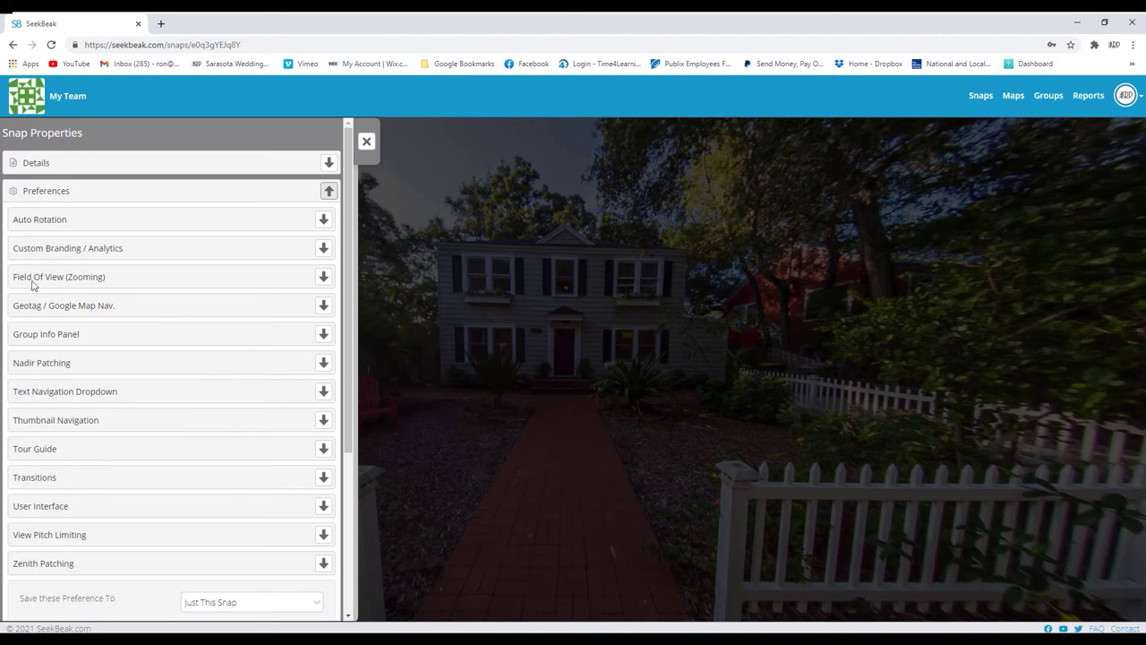
pyautogui.click(323, 277)
pyautogui.moveTo(228, 389); pyautogui.dragTo(254, 383)
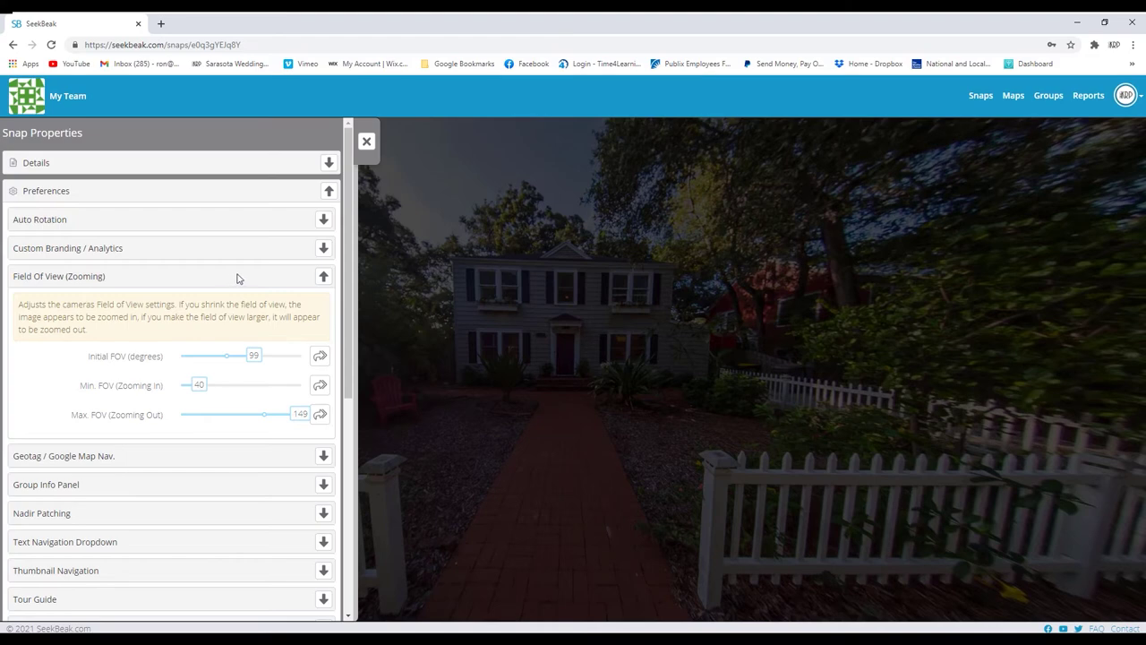
pyautogui.scroll(-4, 235, 509)
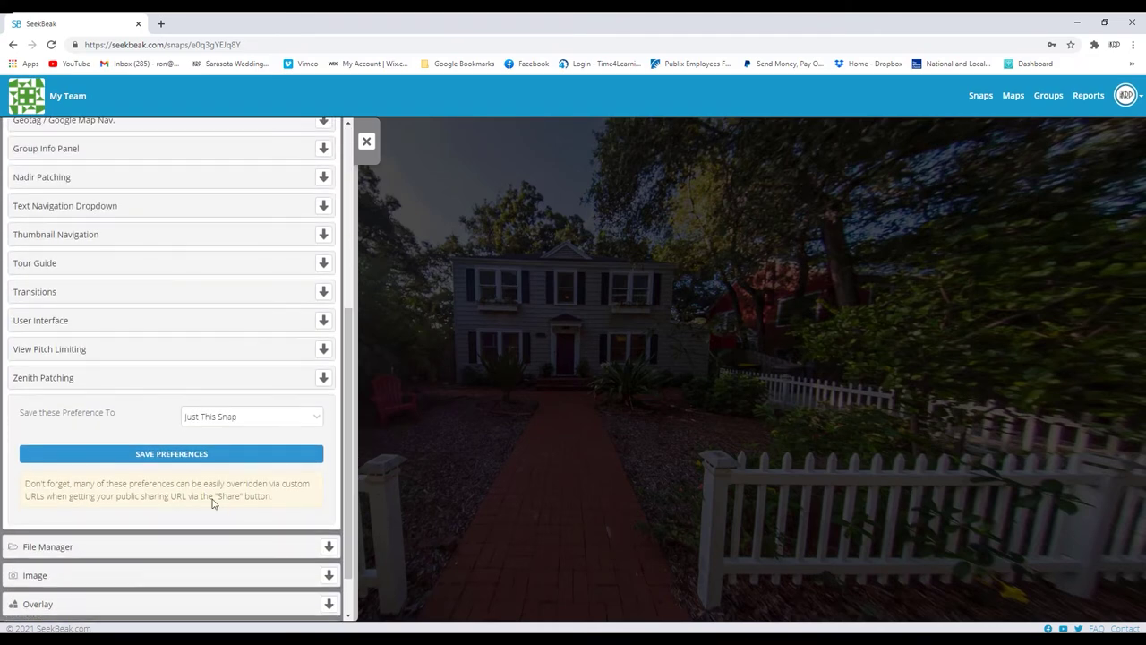
pyautogui.click(159, 455)
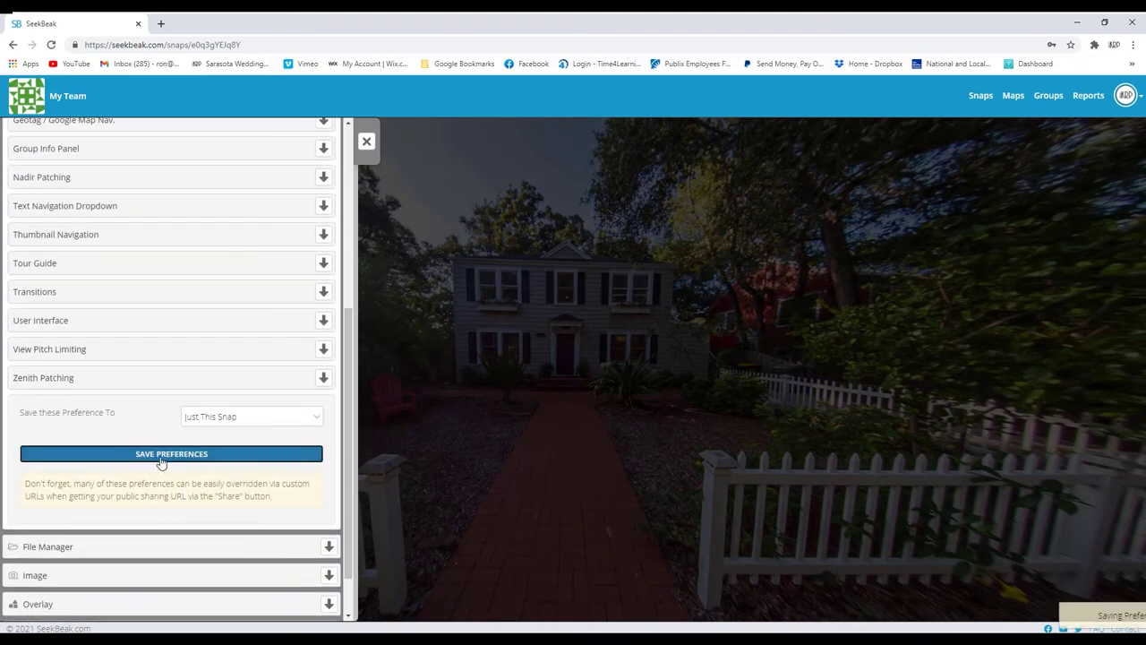
pyautogui.click(367, 142)
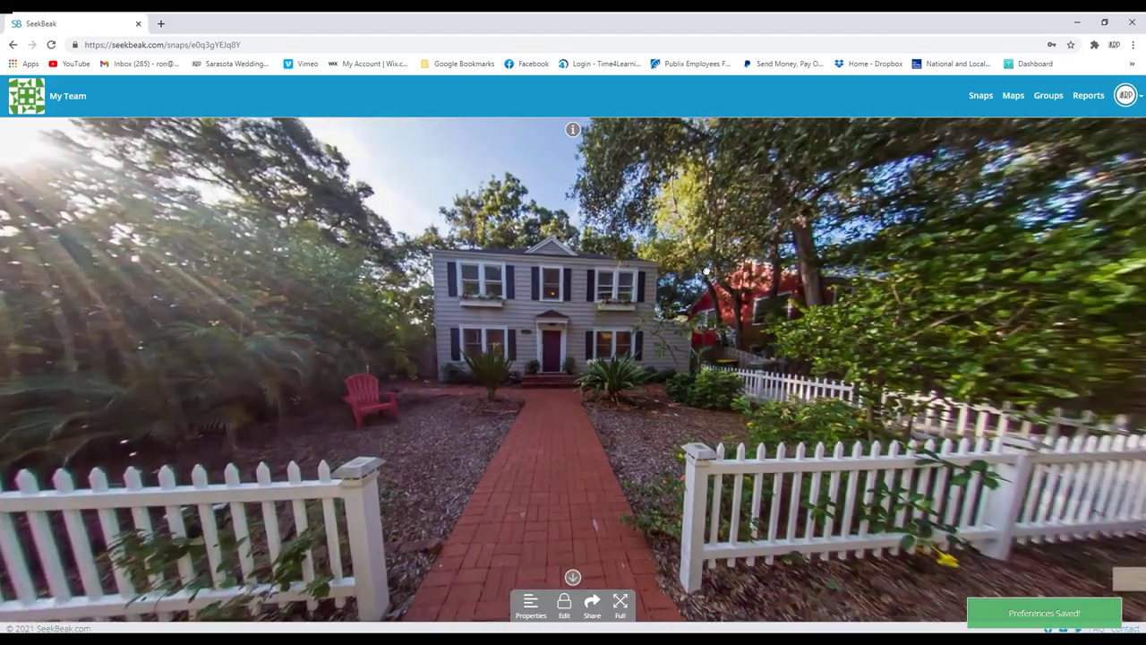
# Start editing the house front snap and place a Quick Jump Hotspot to Front Entrance on the front door
pyautogui.moveTo(792, 308); pyautogui.dragTo(582, 266)
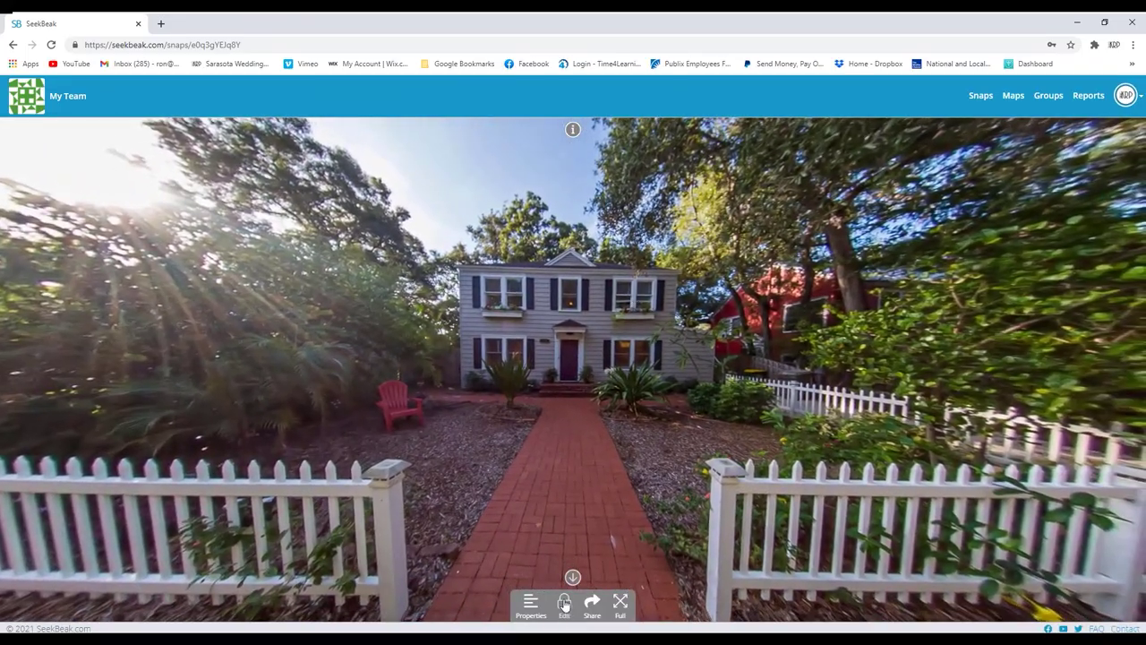
pyautogui.click(564, 604)
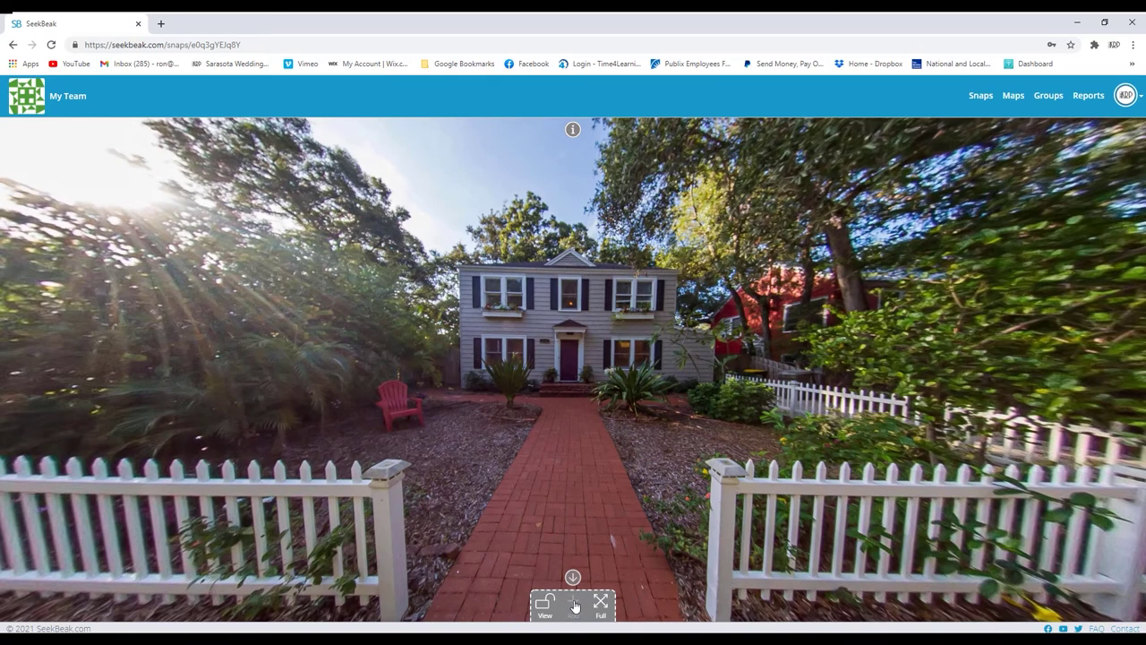
pyautogui.click(575, 606)
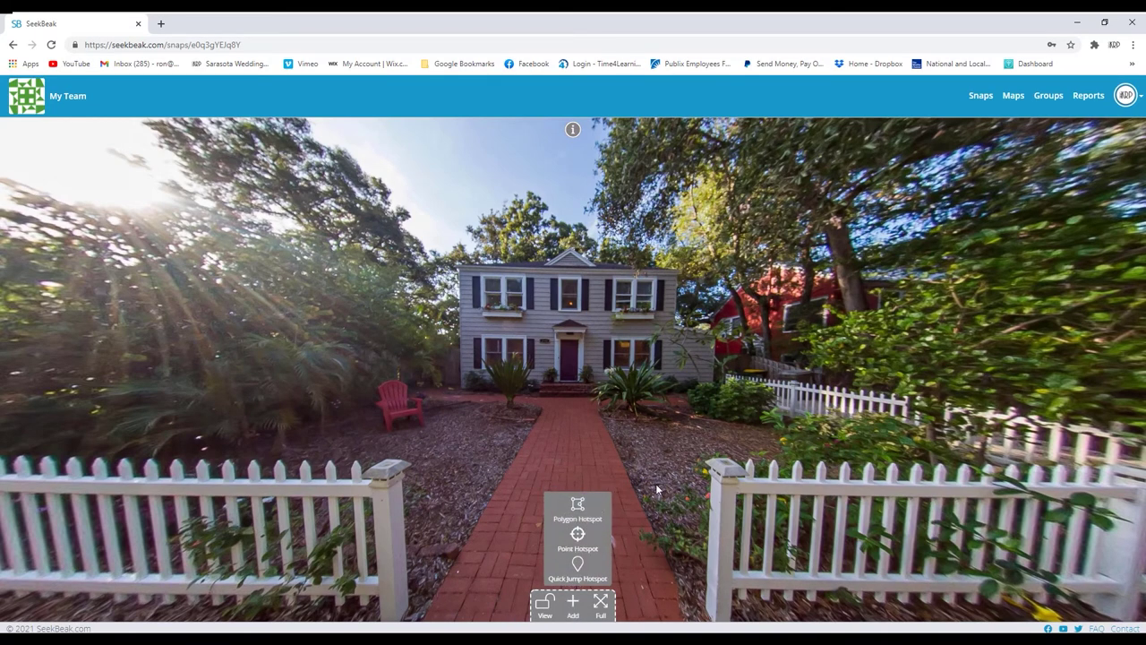
pyautogui.click(578, 571)
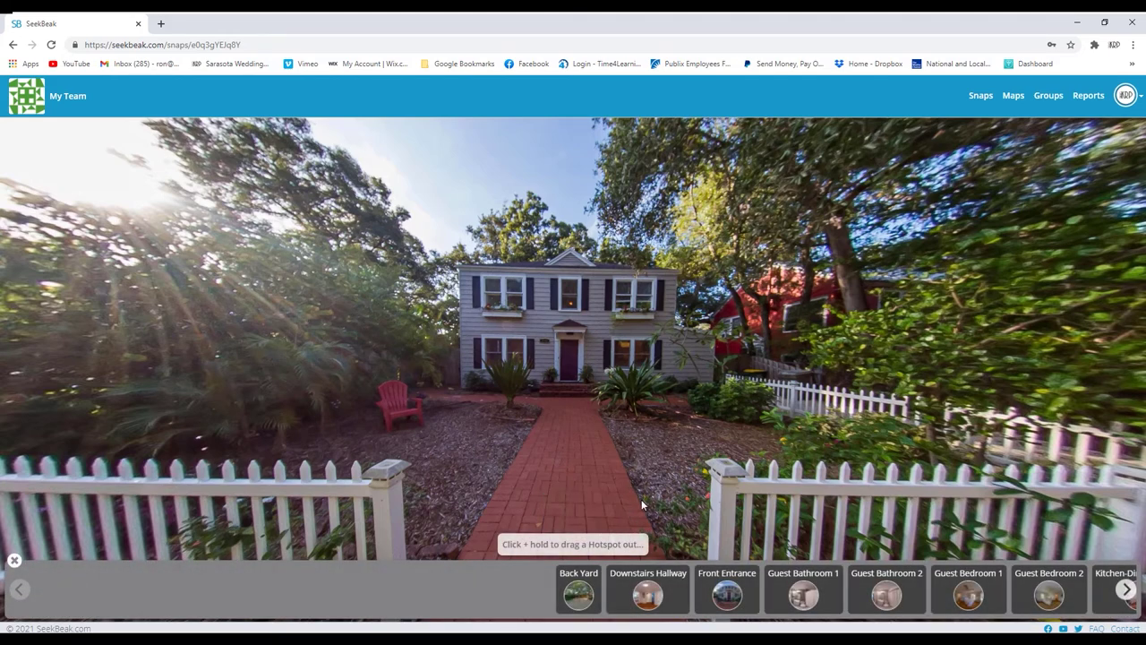
pyautogui.click(1125, 589)
pyautogui.click(1126, 589)
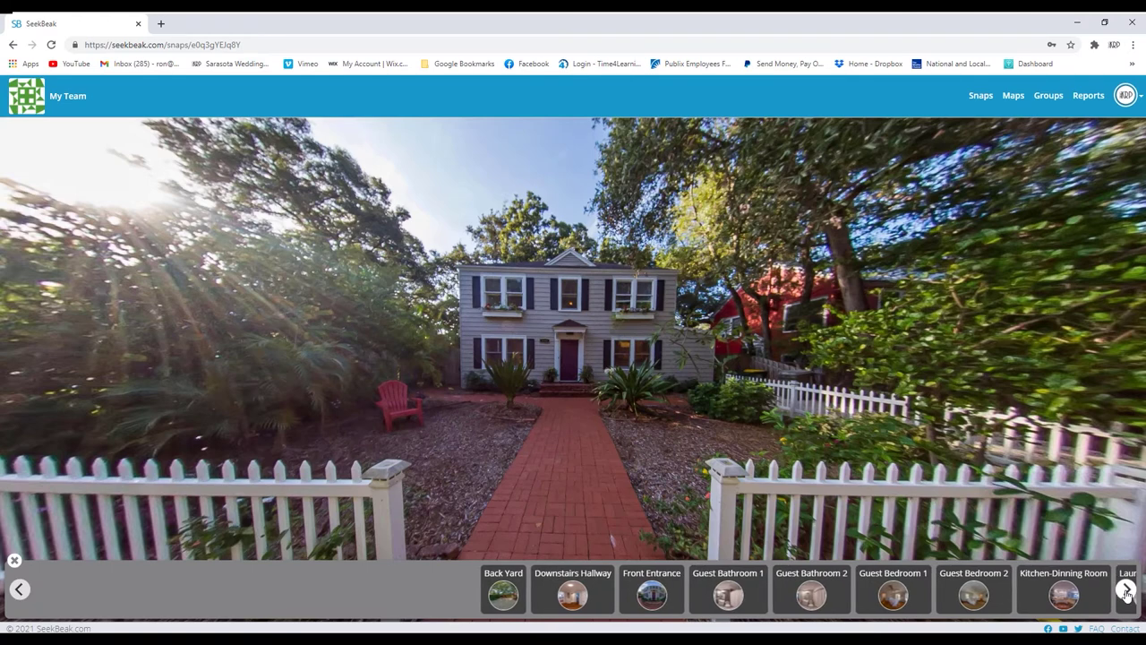
pyautogui.click(1126, 589)
pyautogui.click(1126, 589)
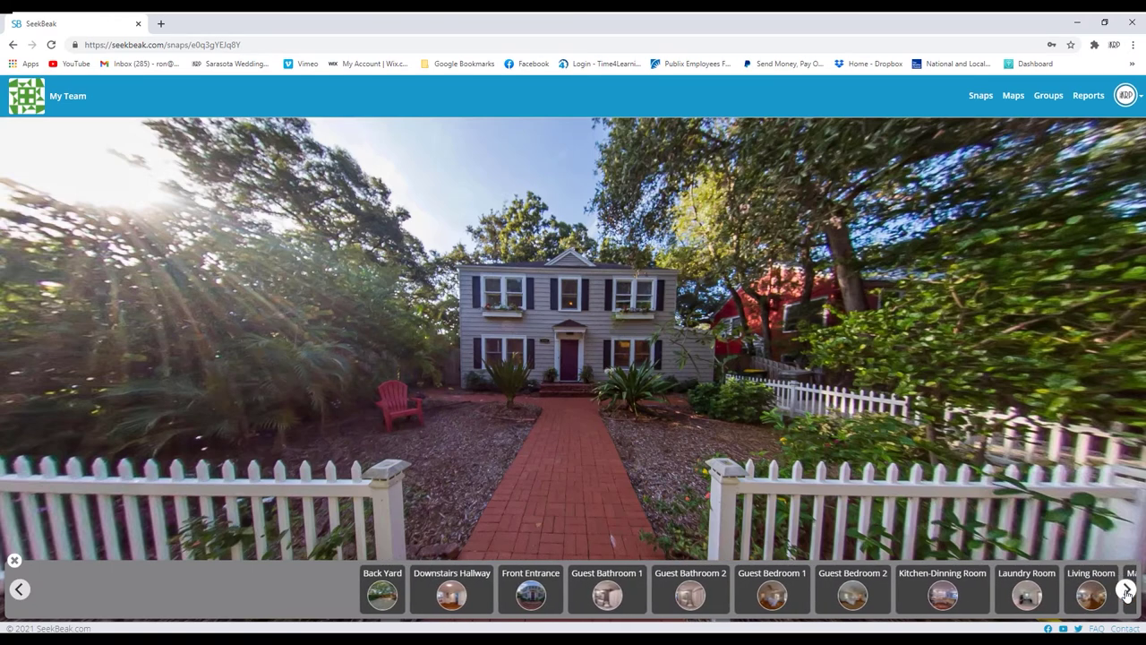
pyautogui.click(1126, 589)
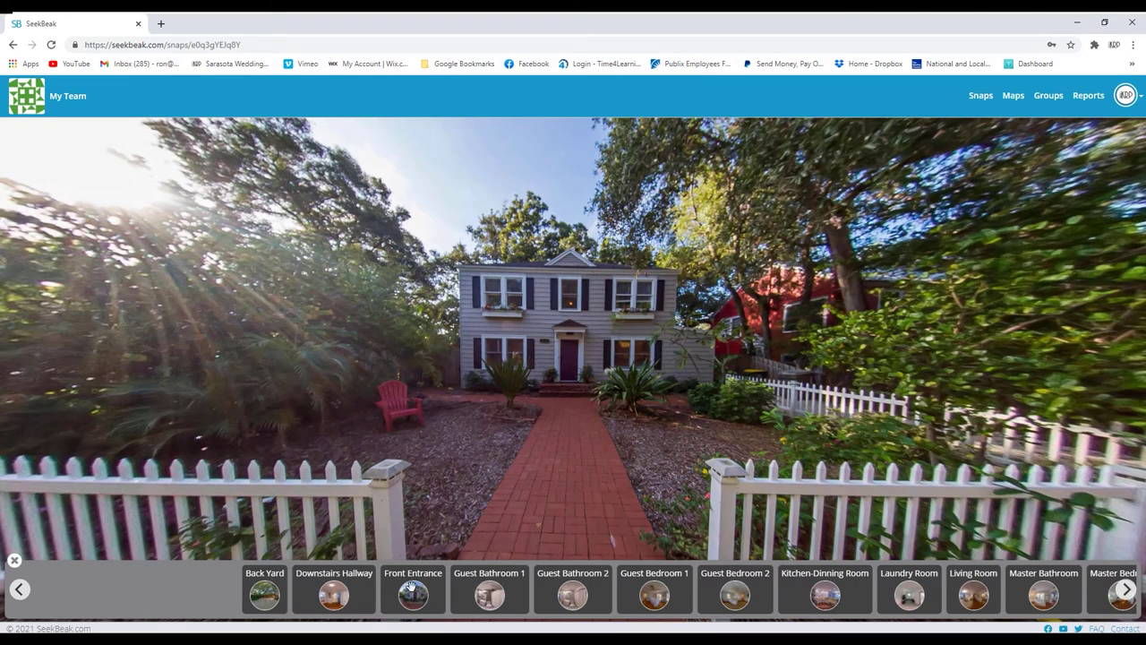
pyautogui.moveTo(413, 594)
pyautogui.mouseDown()
pyautogui.moveTo(453, 474)
pyautogui.moveTo(499, 398)
pyautogui.moveTo(551, 346)
pyautogui.mouseUp()
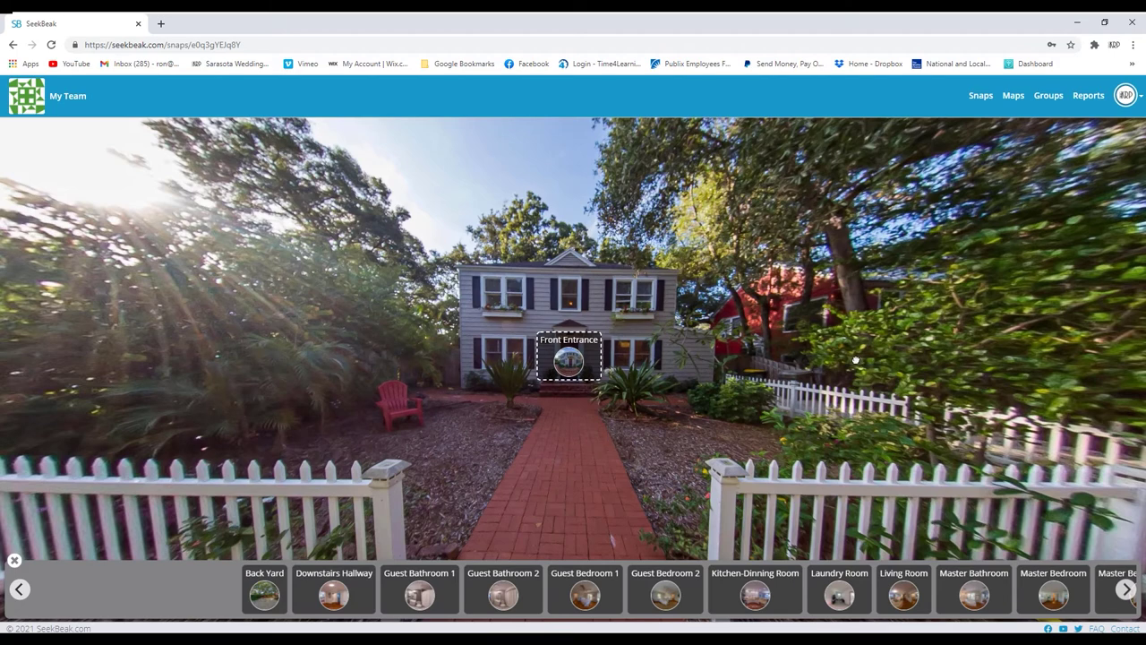
# Place a Quick Jump Hotspot to Park Entrance down the street, beside the parked car and the bare tree
pyautogui.moveTo(855, 359); pyautogui.dragTo(707, 333)
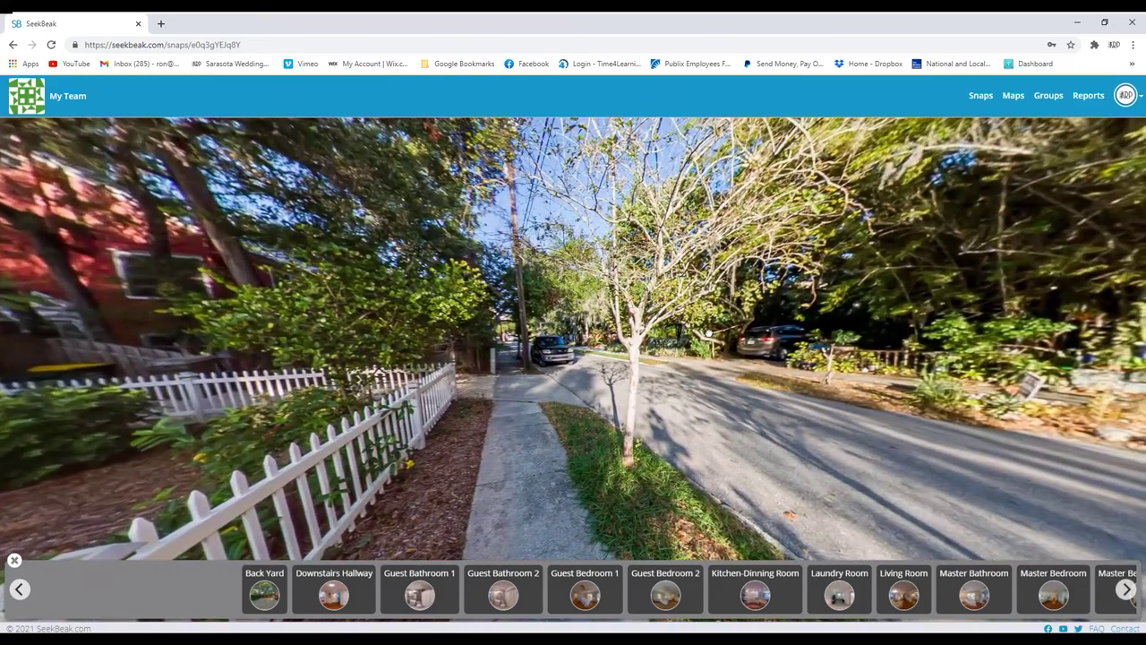
pyautogui.click(1126, 589)
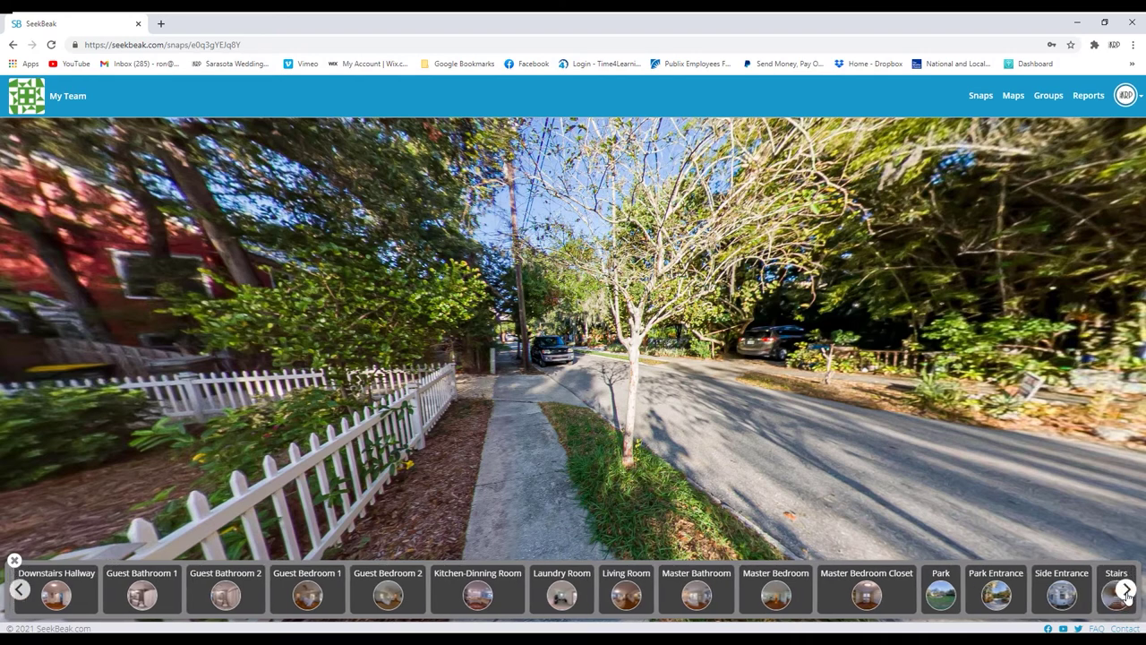
pyautogui.moveTo(797, 593); pyautogui.dragTo(574, 315)
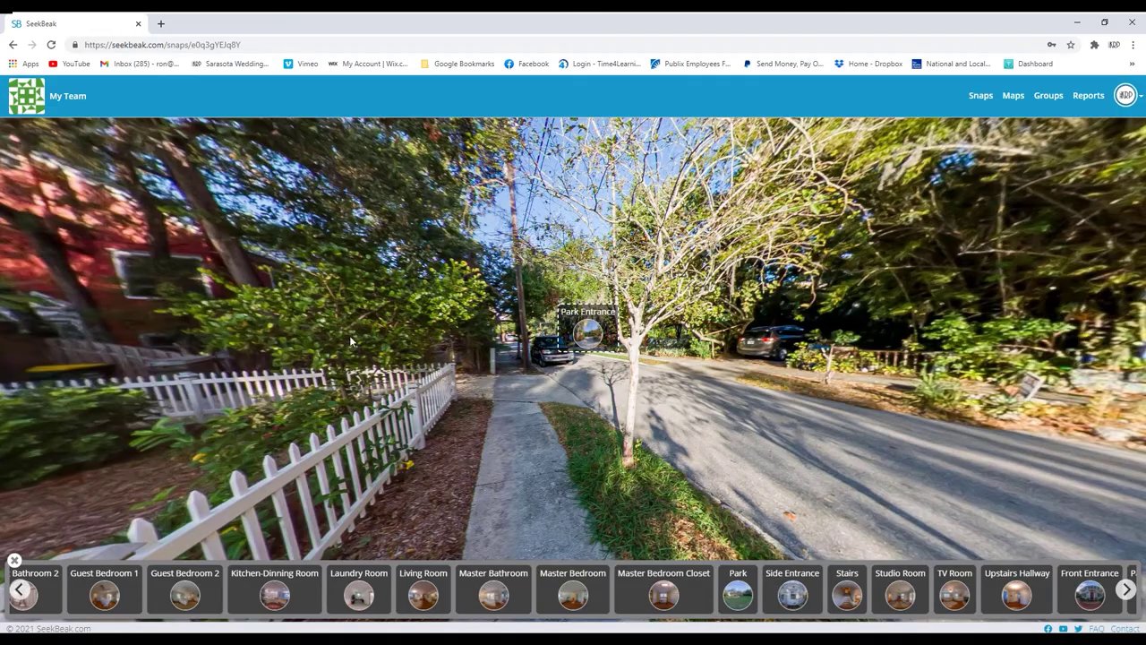
# Place a Quick Jump Hotspot to Side Entrance beside the house above the red chair and save the hotspots
pyautogui.moveTo(254, 346); pyautogui.dragTo(803, 320)
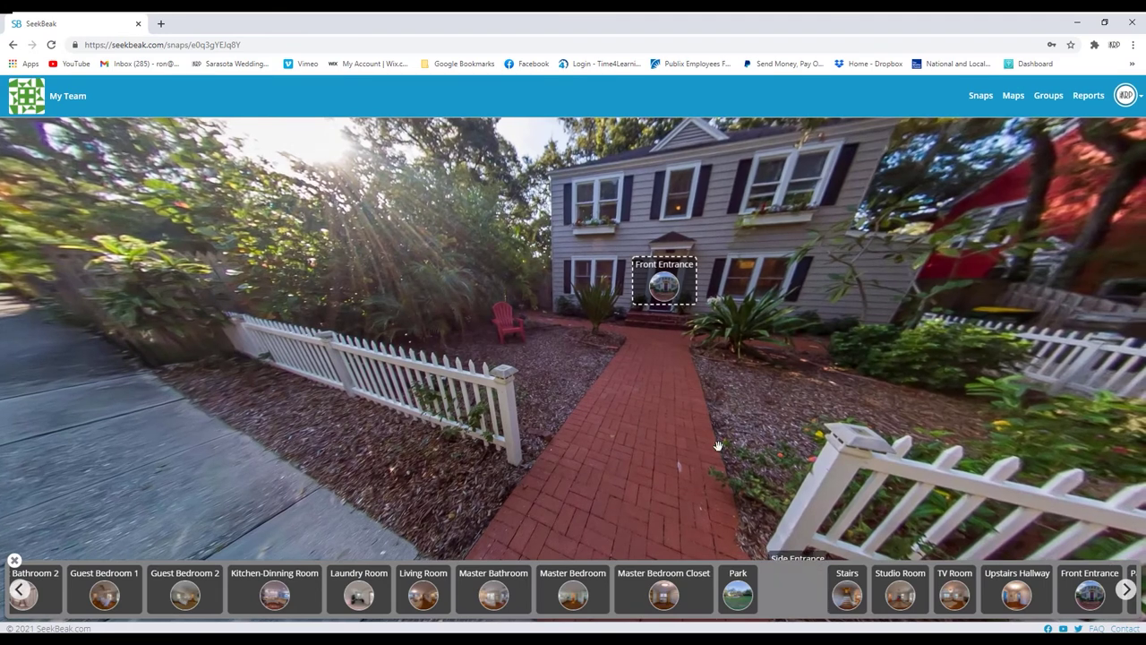
pyautogui.moveTo(718, 445); pyautogui.dragTo(520, 276)
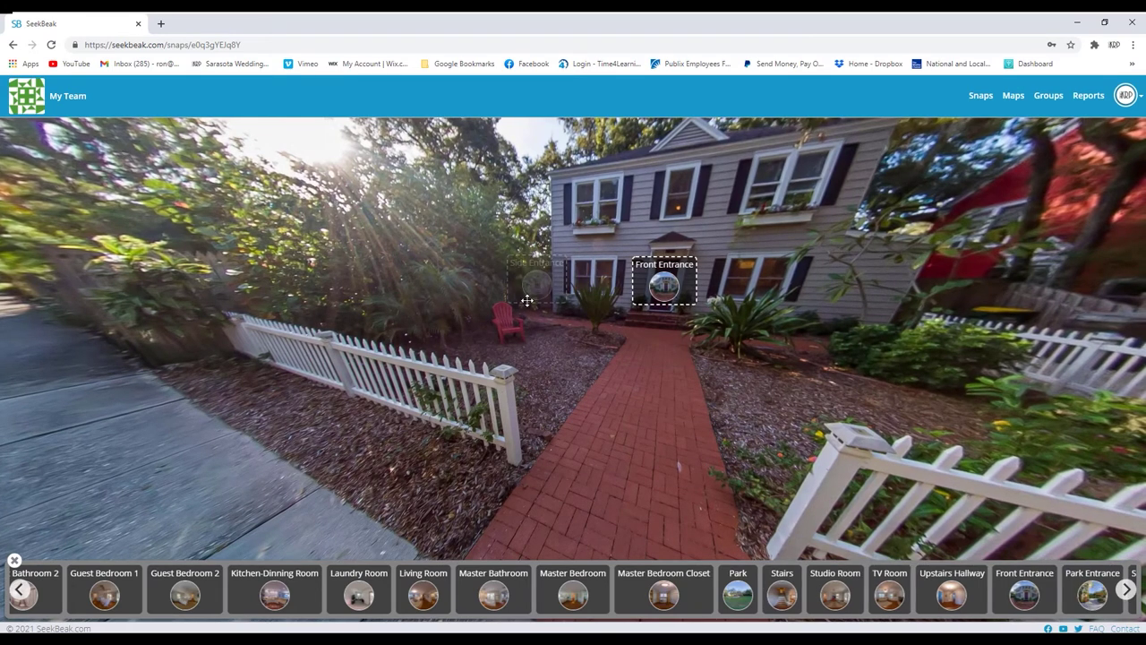
pyautogui.click(15, 561)
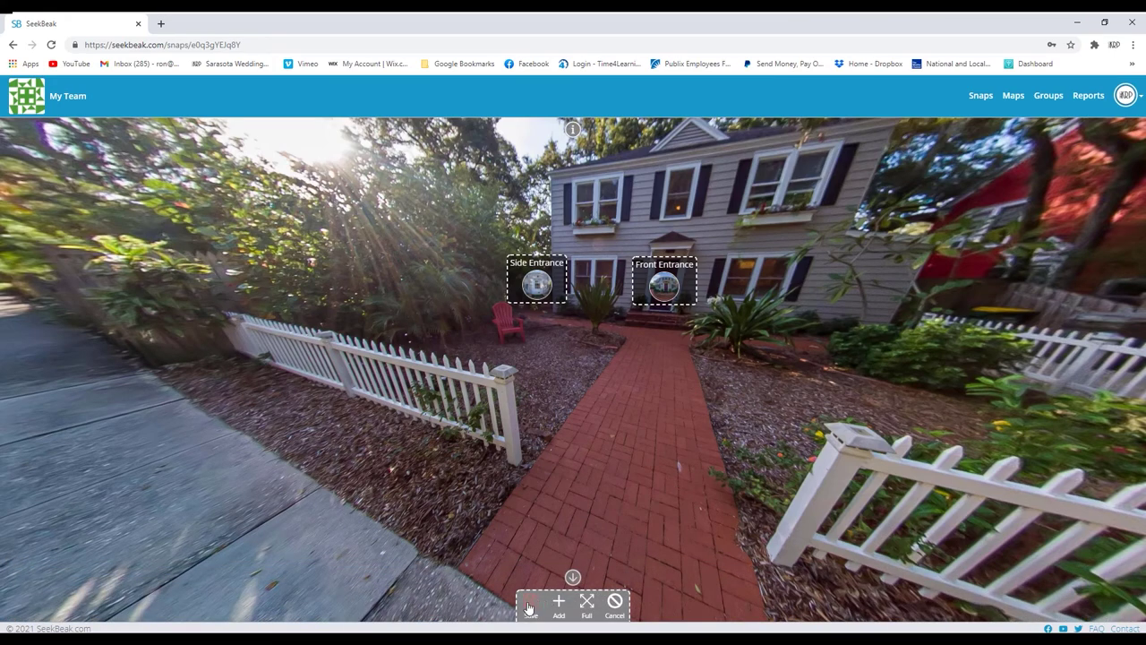
pyautogui.click(530, 608)
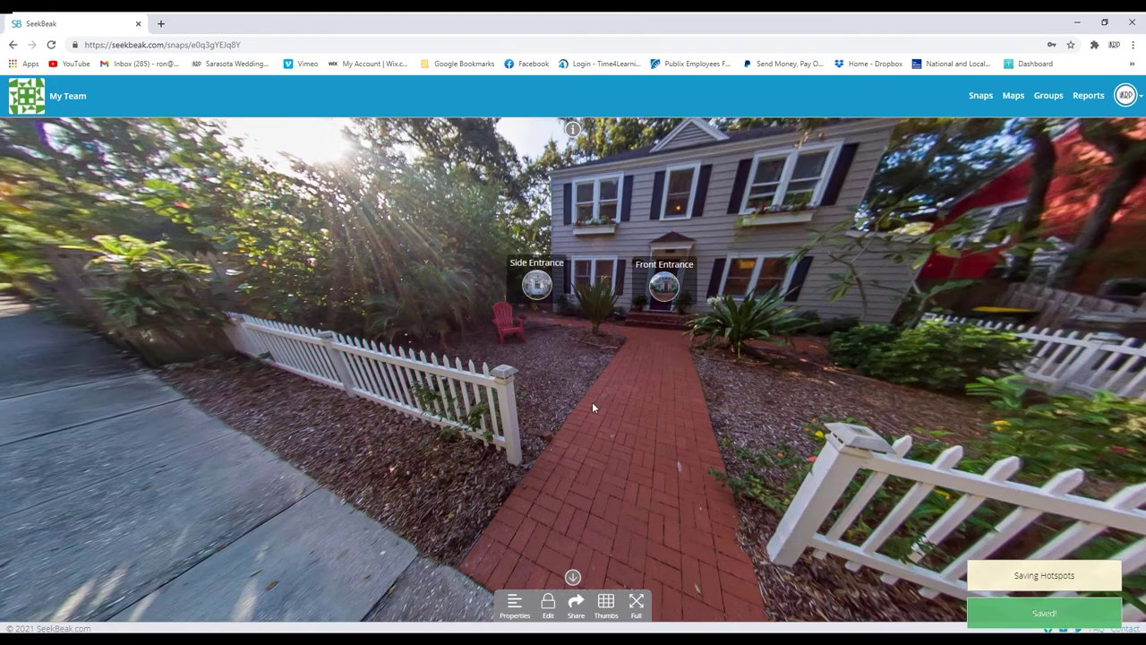
# Open the Park Entrance snap through its hotspot down the street
pyautogui.moveTo(751, 275); pyautogui.dragTo(549, 294)
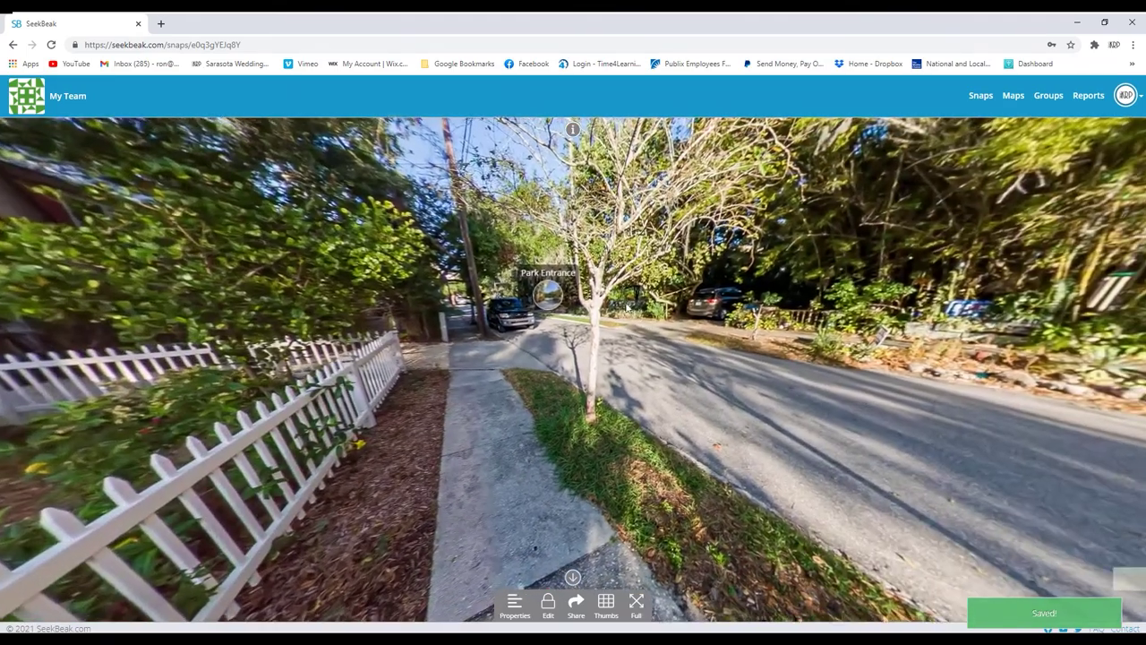
pyautogui.click(549, 294)
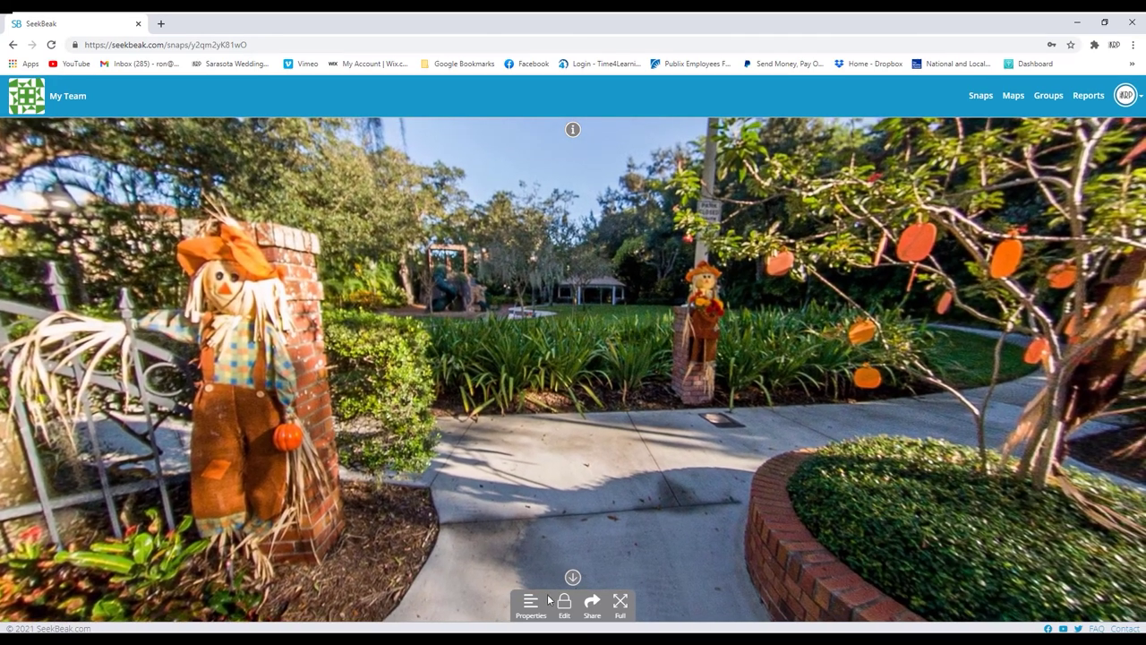
pyautogui.click(531, 604)
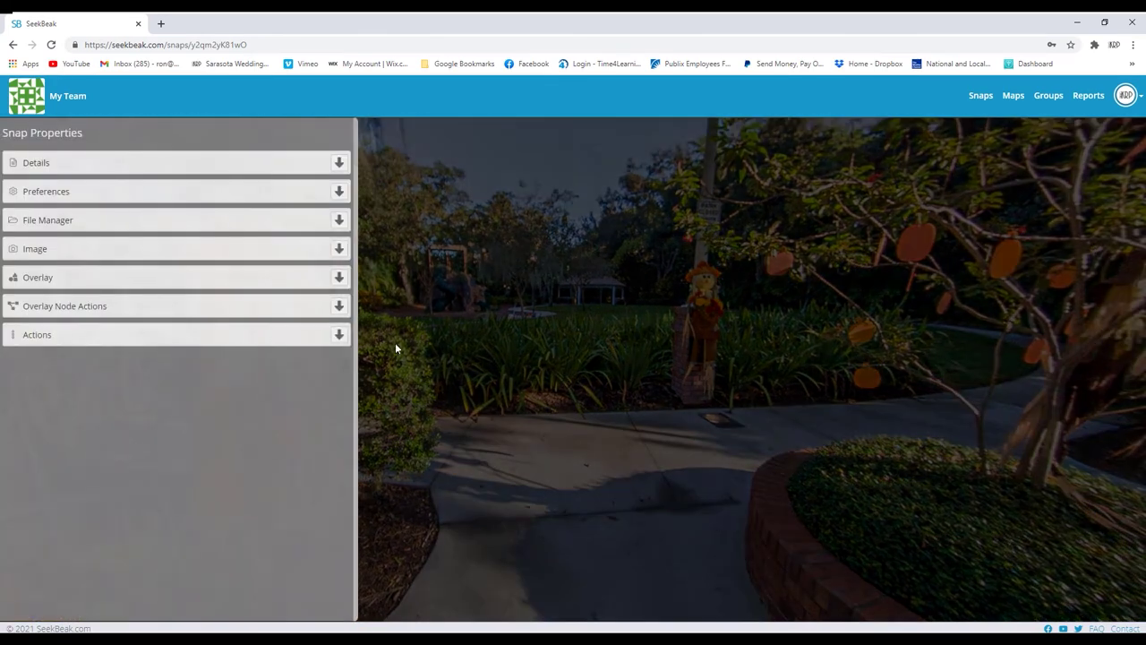
pyautogui.click(339, 164)
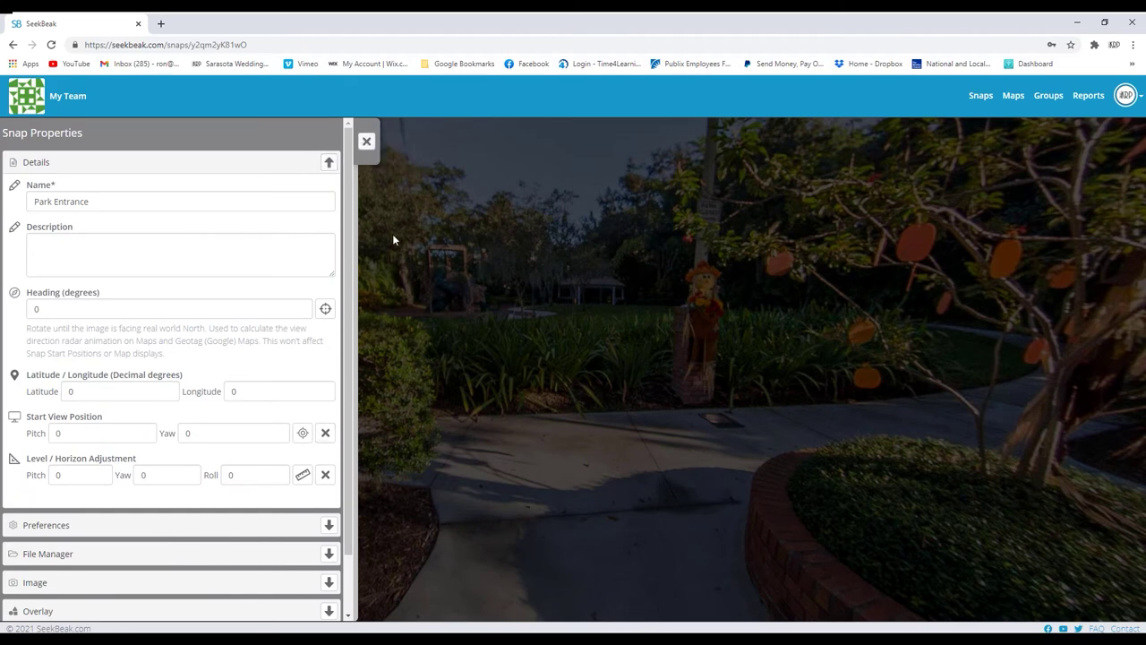
pyautogui.click(383, 159)
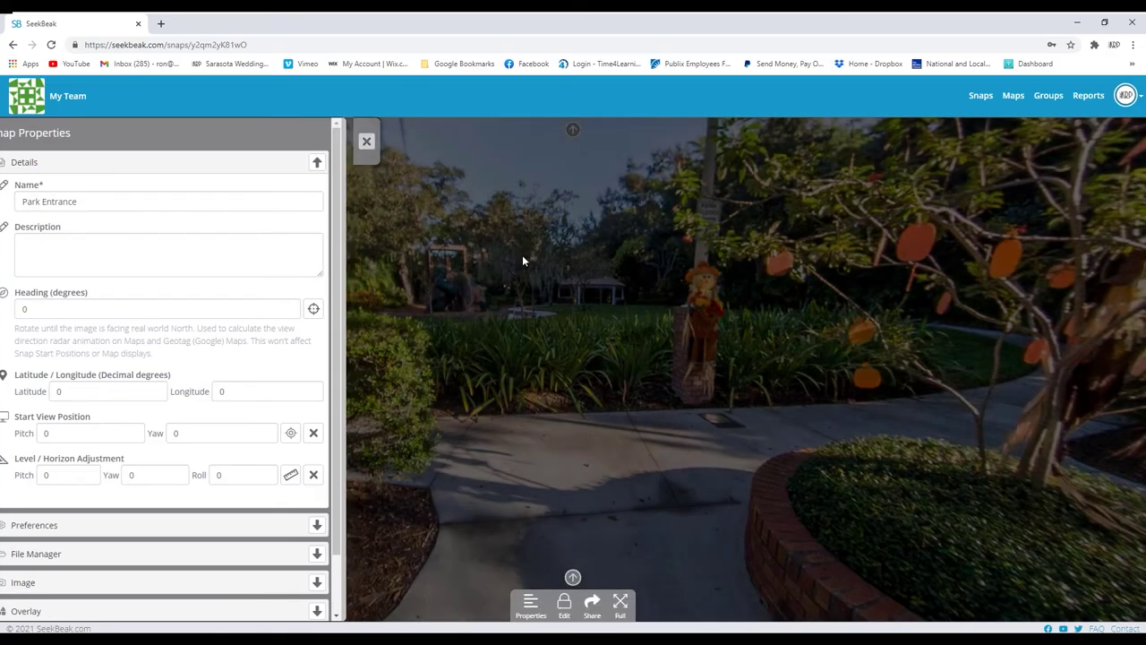
# Turn the Park Entrance view to frame both scarecrow pillars, set it as the start view position and save the changes
pyautogui.moveTo(416, 328); pyautogui.dragTo(505, 330)
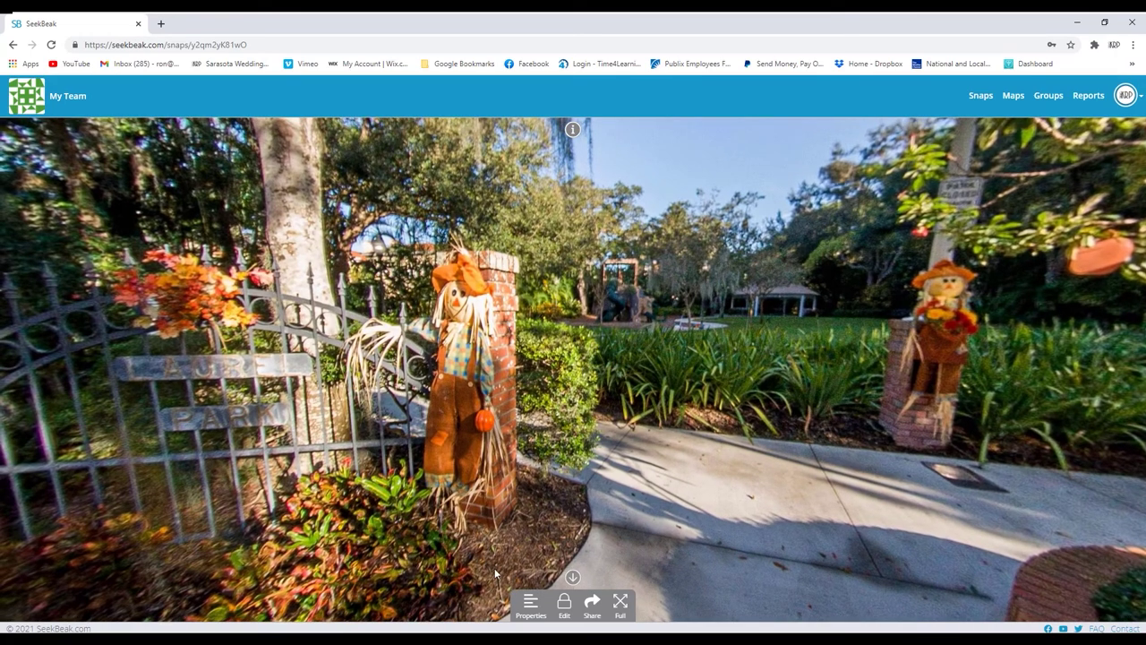
pyautogui.click(537, 606)
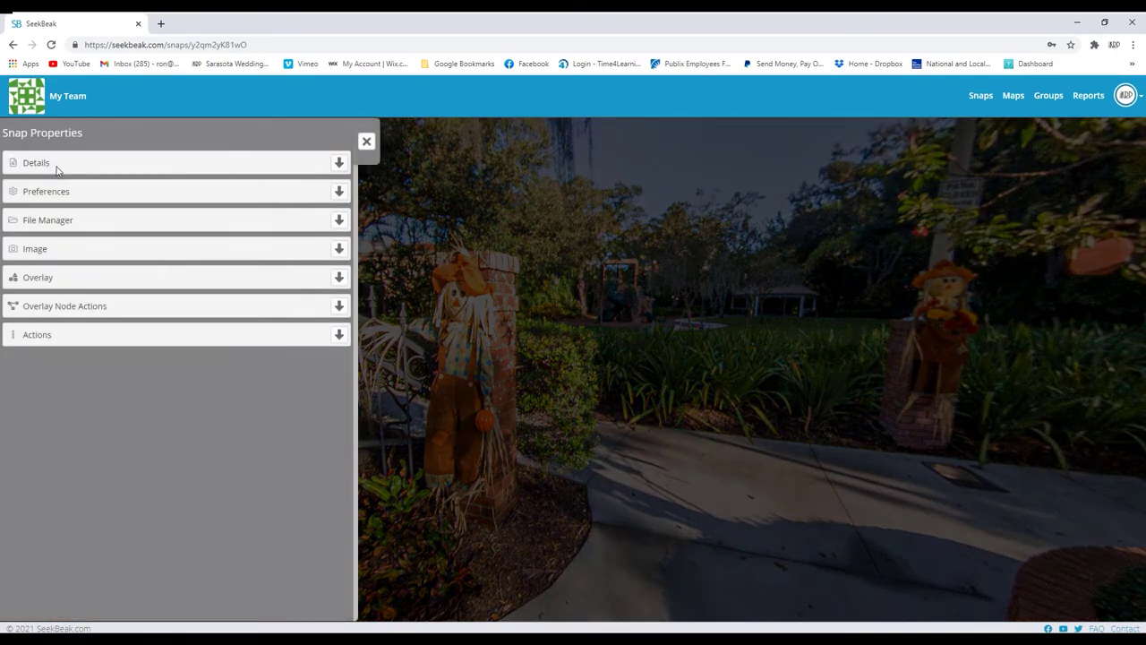
pyautogui.click(340, 163)
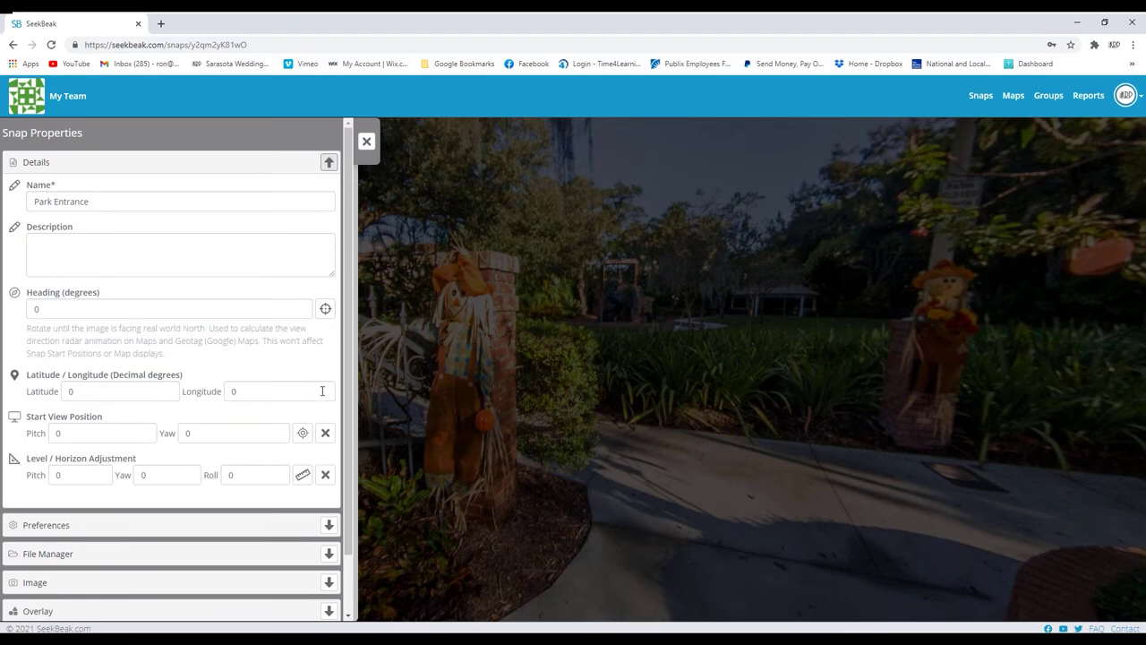
pyautogui.click(303, 434)
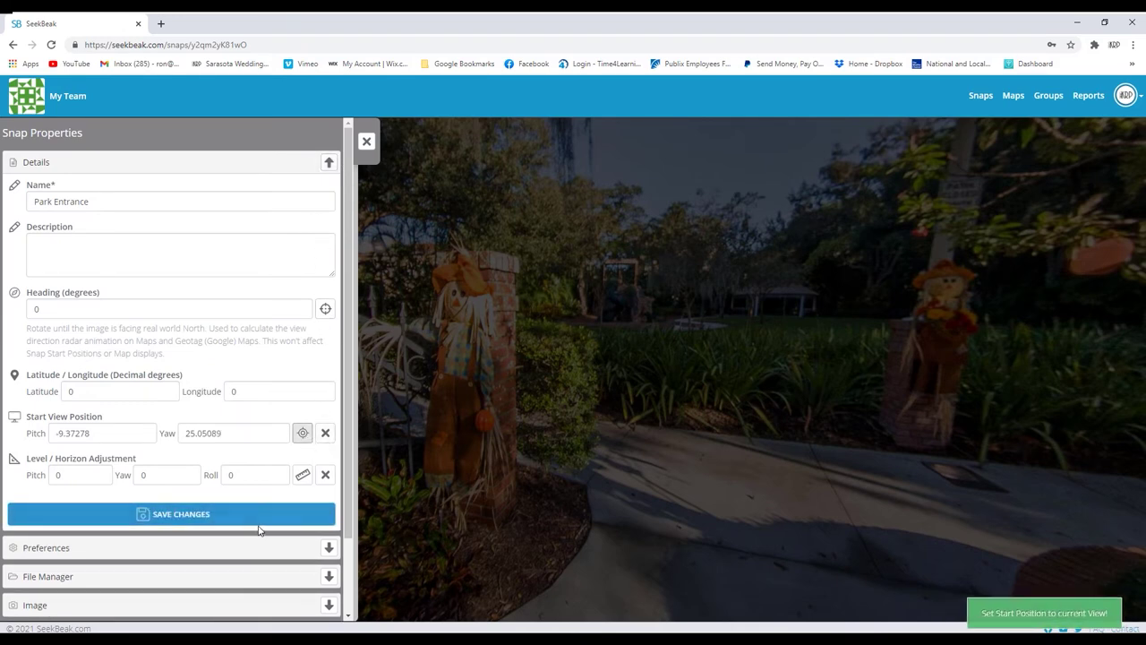
pyautogui.click(260, 516)
# Widen the Park Entrance snap's initial field of view to about 100 degrees and save the preferences to just this snap
pyautogui.click(328, 526)
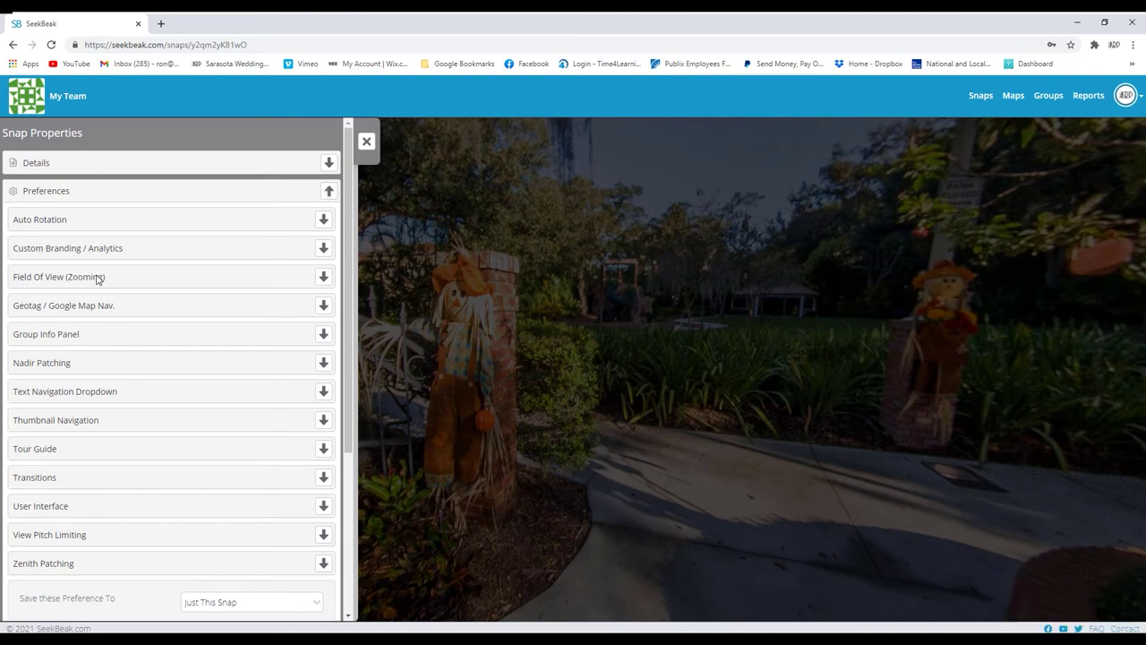
pyautogui.click(323, 276)
pyautogui.moveTo(227, 357); pyautogui.dragTo(256, 357)
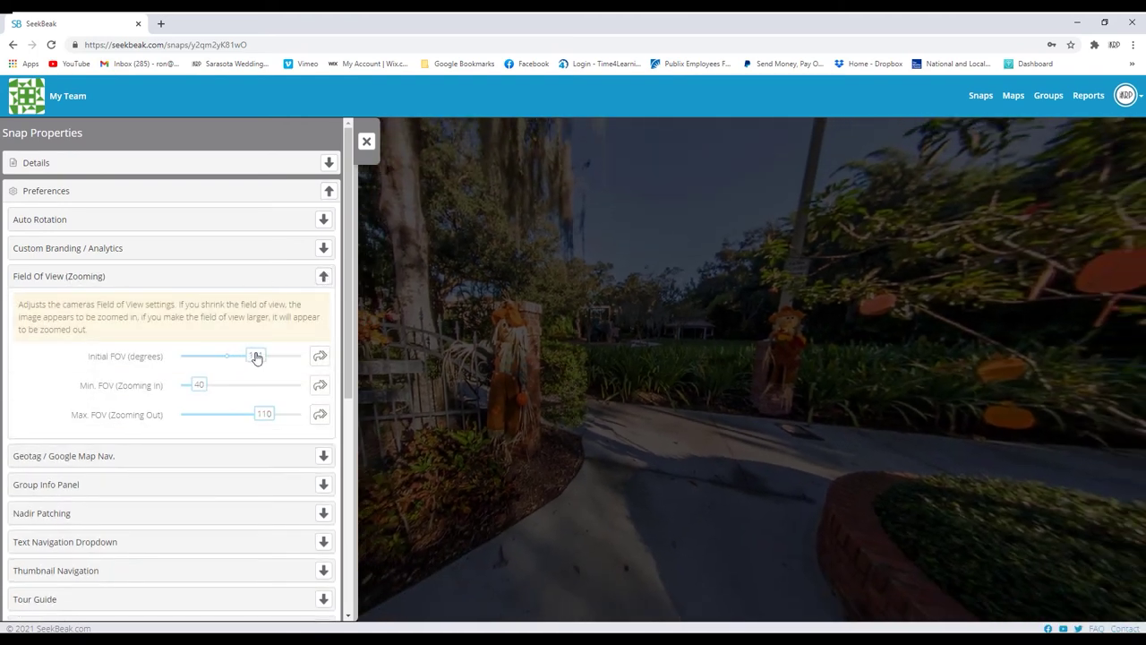
pyautogui.scroll(-4, 170, 435)
pyautogui.click(190, 430)
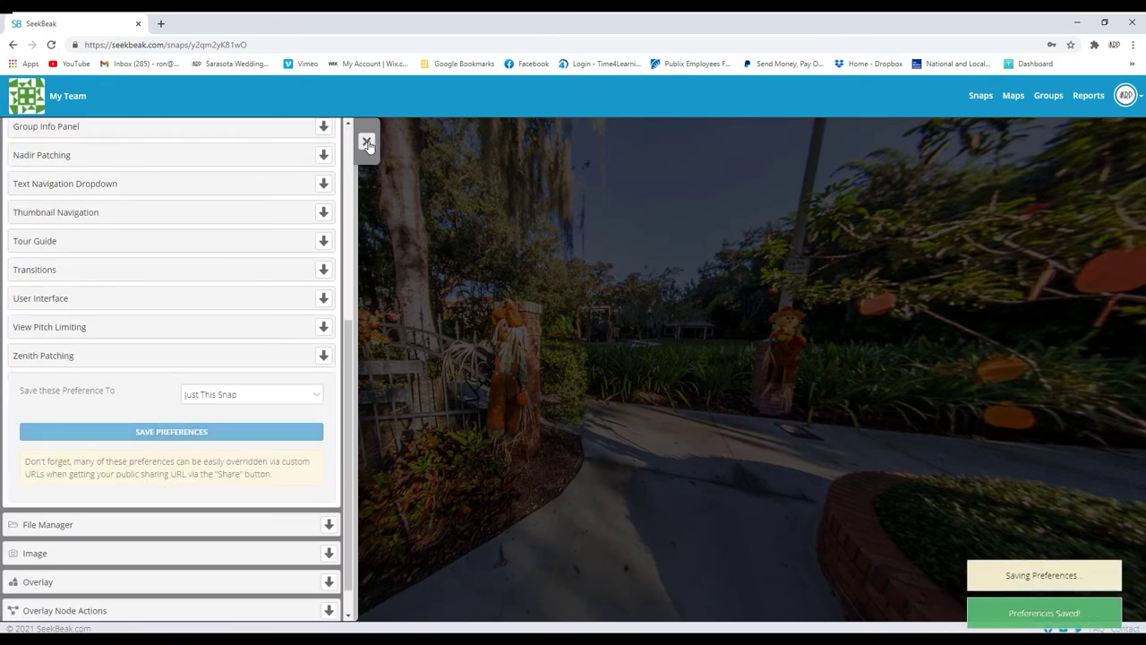
pyautogui.click(367, 143)
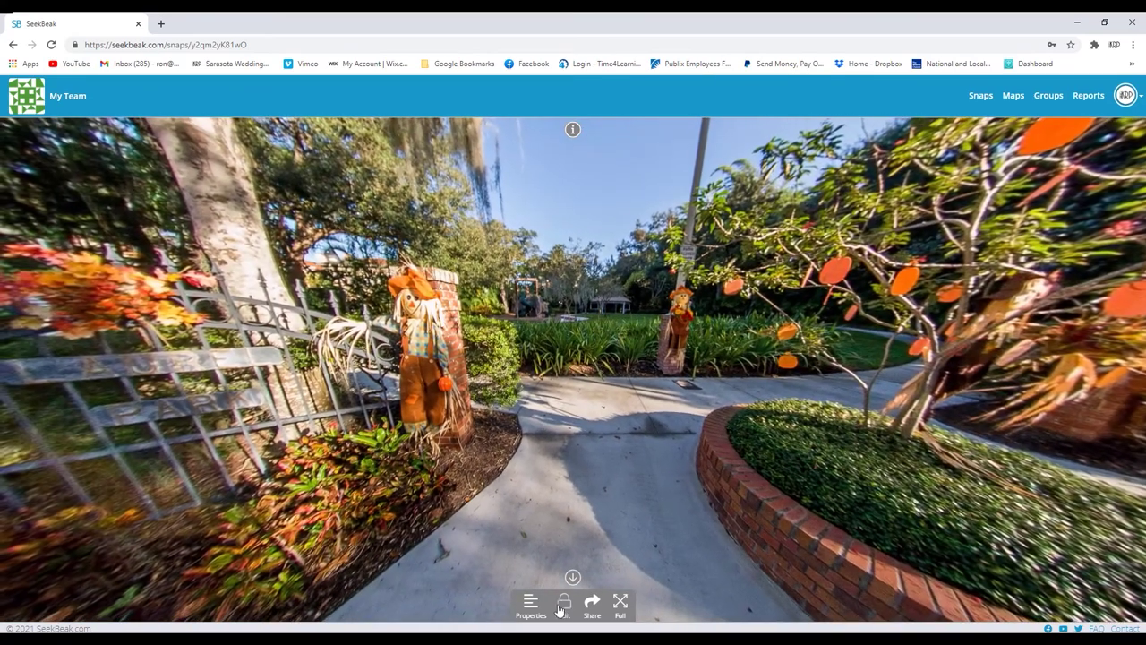
# Start editing the Park Entrance snap and place a Quick Jump Hotspot to Park above the lawn beside the distant pavilion
pyautogui.click(561, 605)
pyautogui.click(574, 612)
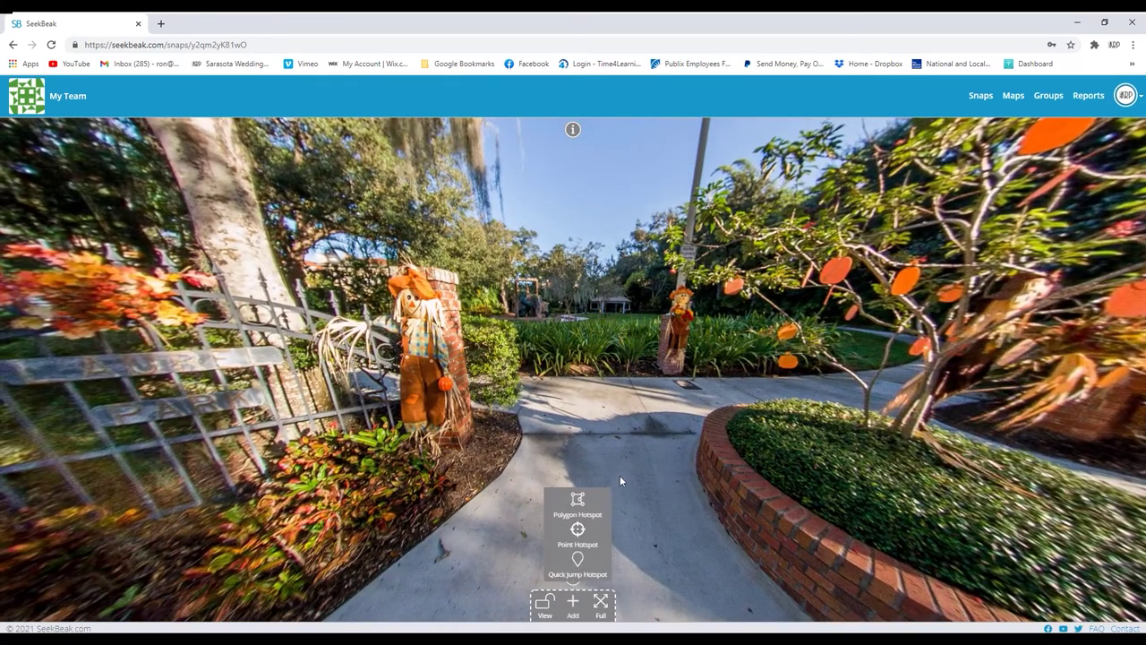
pyautogui.click(578, 573)
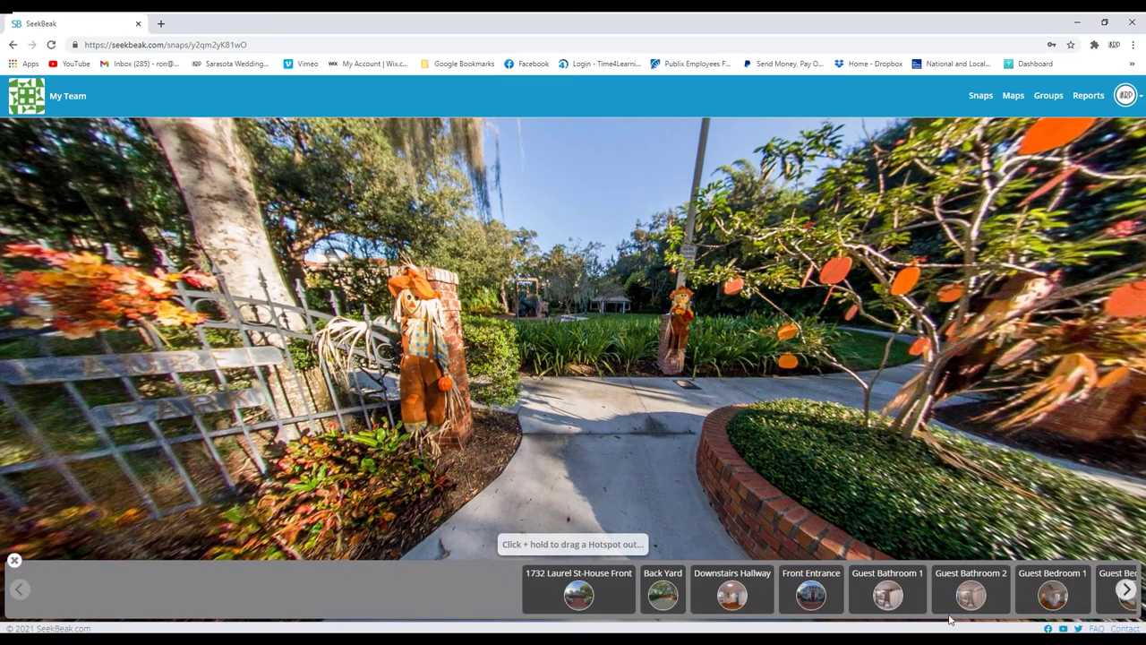
pyautogui.click(1127, 591)
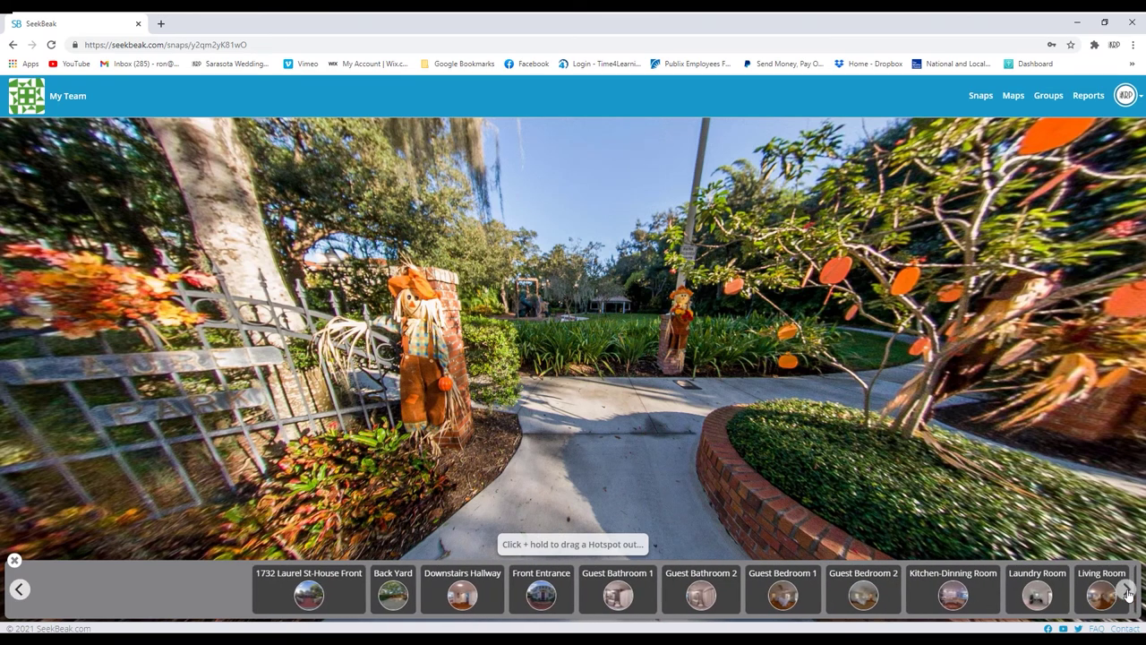
pyautogui.click(1128, 591)
pyautogui.click(1128, 591)
pyautogui.click(1128, 591)
pyautogui.moveTo(647, 593); pyautogui.dragTo(594, 242)
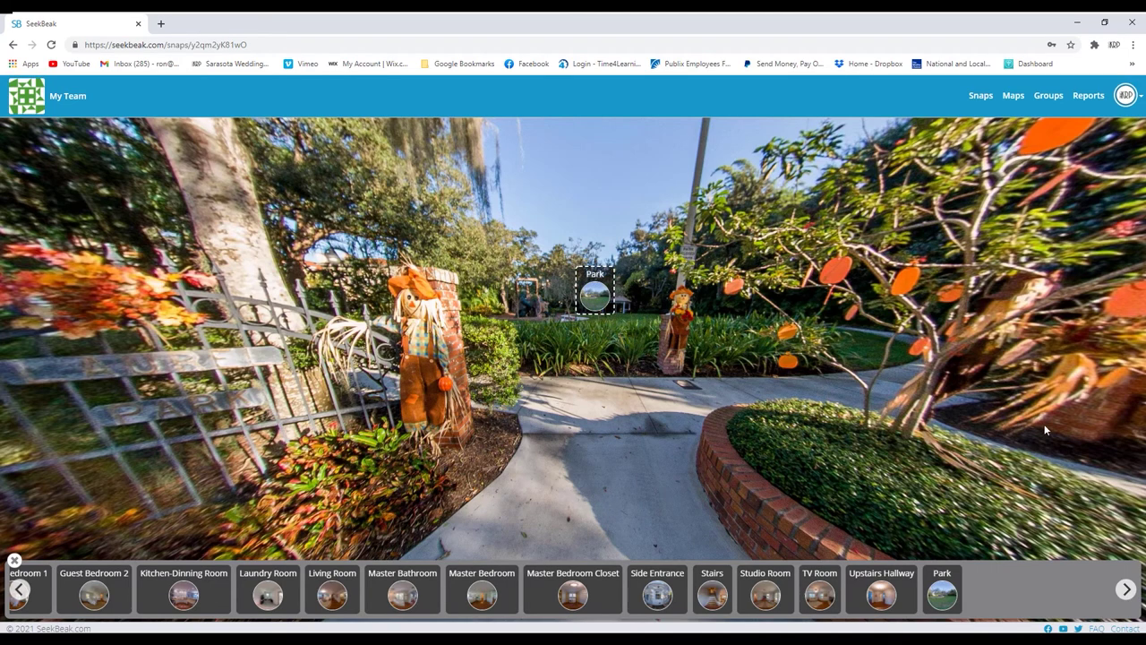
# Place a Quick Jump Hotspot to the house front snap down the street beside the parked car and save the hotspots
pyautogui.moveTo(1003, 404); pyautogui.dragTo(625, 385)
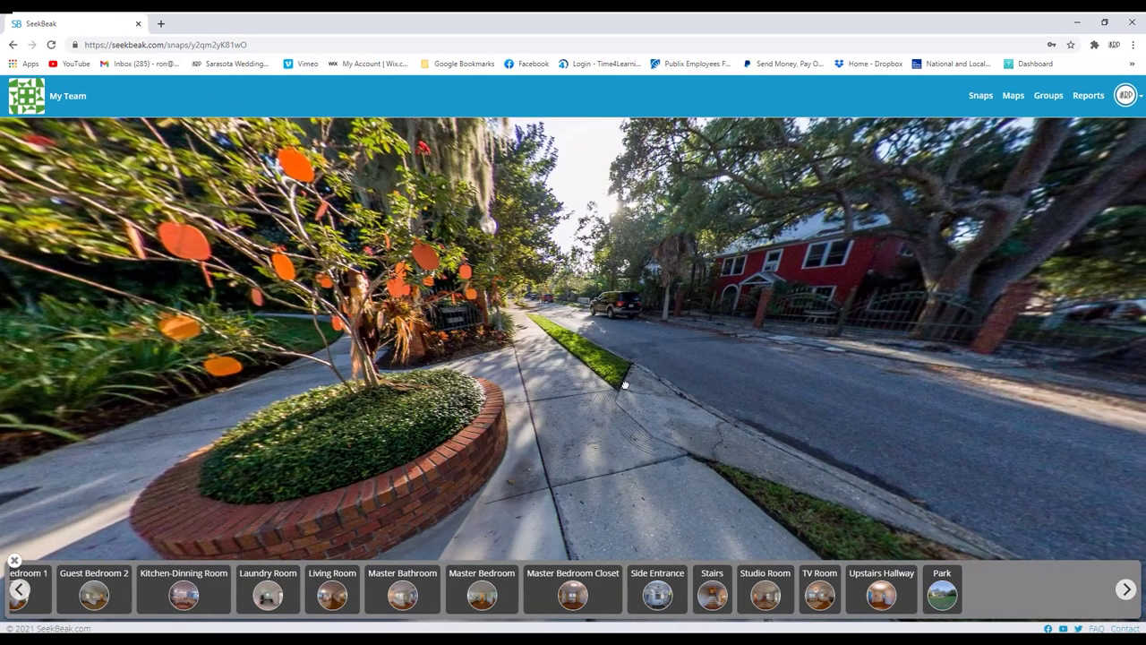
pyautogui.click(20, 589)
pyautogui.click(20, 589)
pyautogui.click(19, 589)
pyautogui.click(20, 590)
pyautogui.click(20, 589)
pyautogui.moveTo(182, 601); pyautogui.dragTo(575, 291)
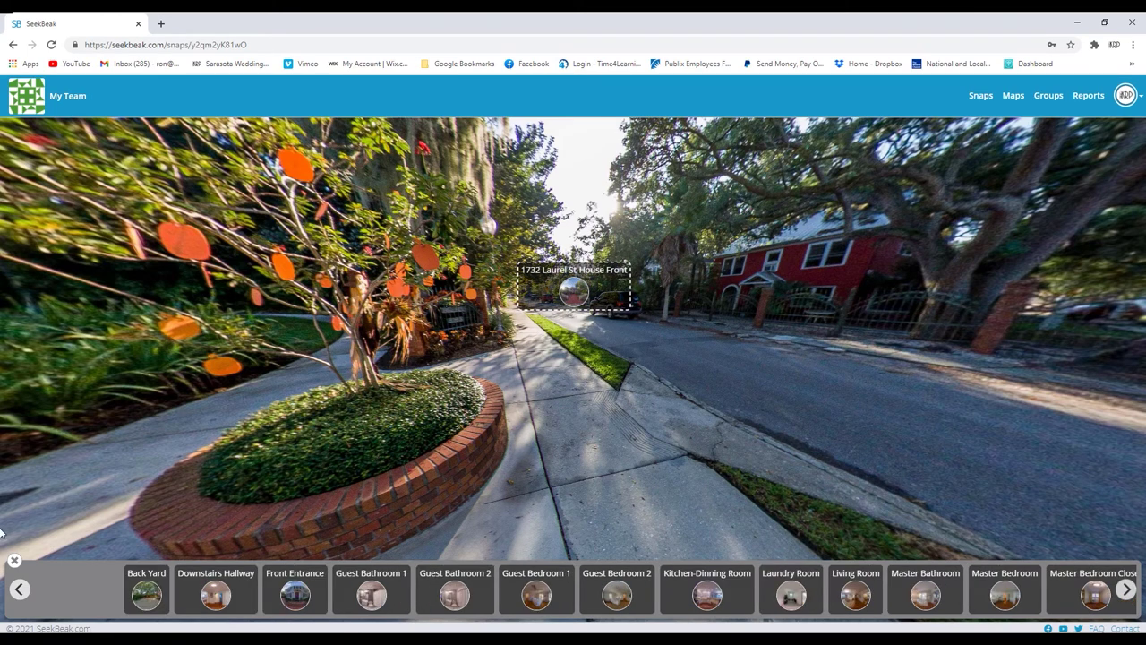
pyautogui.click(15, 562)
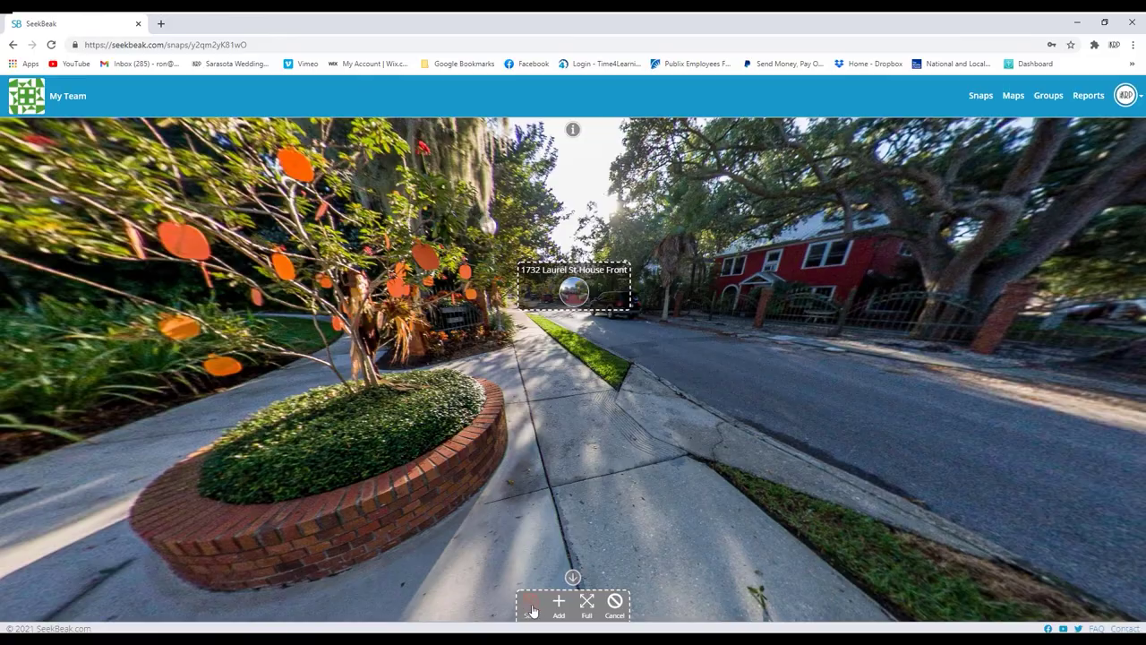
pyautogui.click(532, 611)
# Go from the Park Entrance snap back through the house front snap to the Front Entrance snap
pyautogui.moveTo(583, 516); pyautogui.dragTo(730, 380)
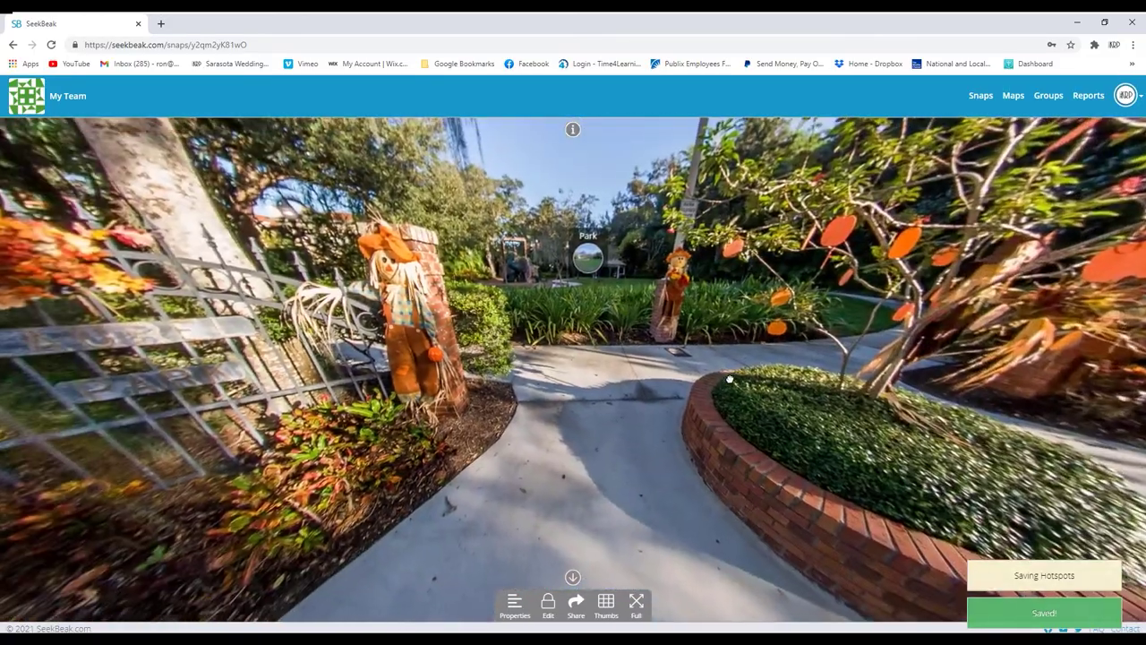
pyautogui.click(587, 258)
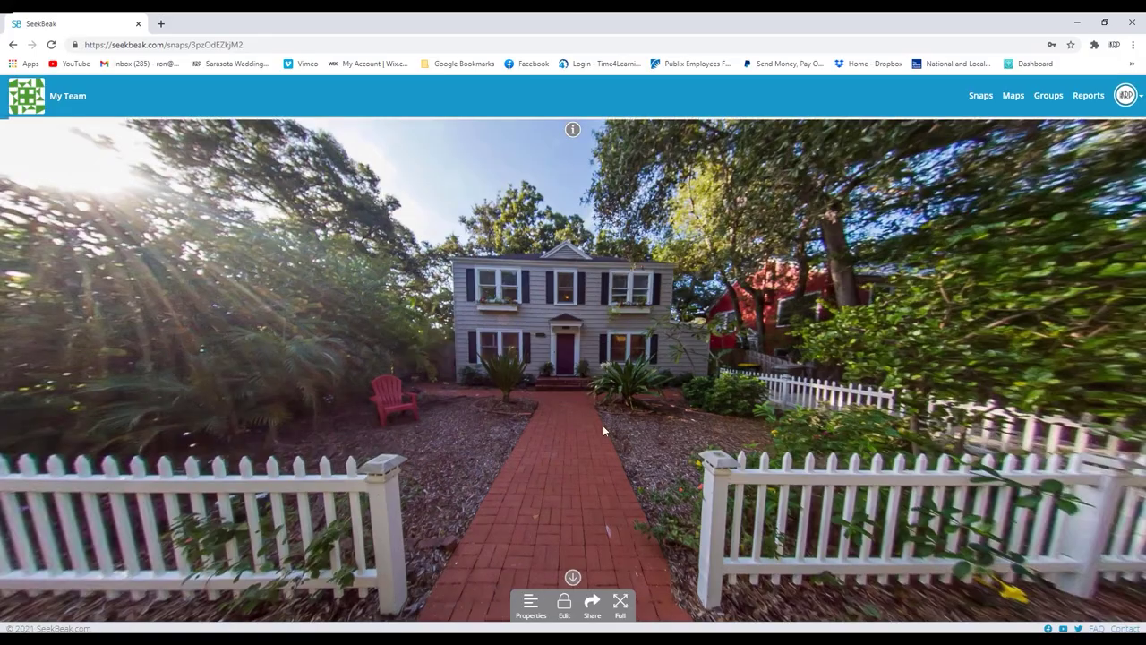
pyautogui.click(605, 432)
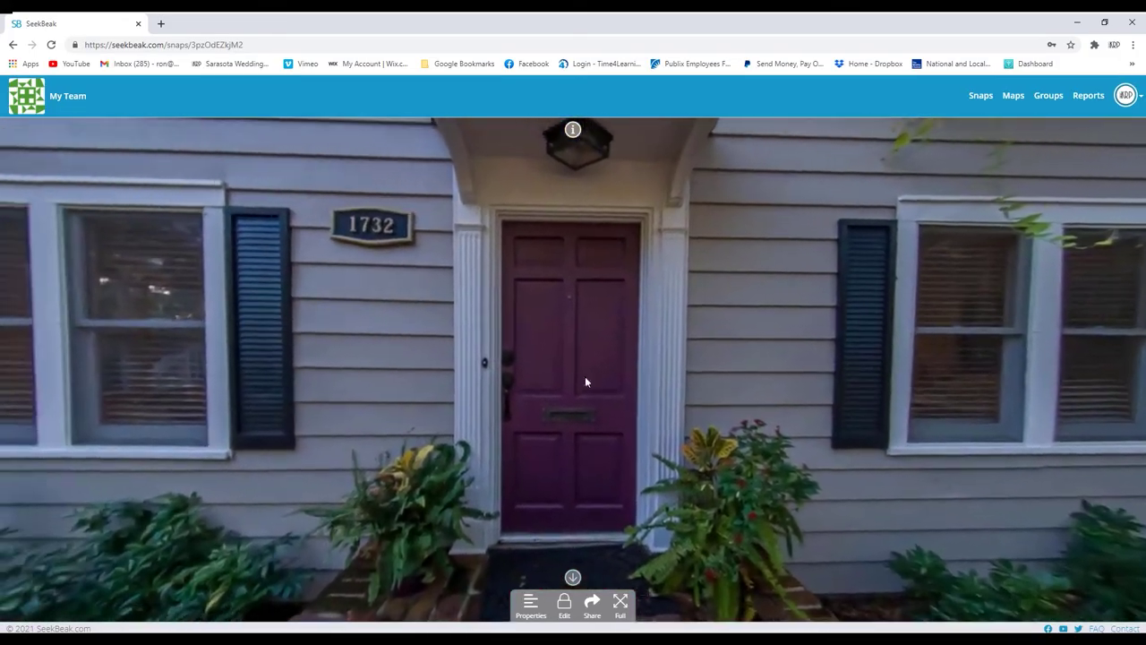
# Center the Front Entrance view on the purple front door, set it as the start view position and save the changes
pyautogui.moveTo(585, 376); pyautogui.dragTo(539, 271)
pyautogui.moveTo(604, 338); pyautogui.dragTo(644, 350)
pyautogui.click(531, 604)
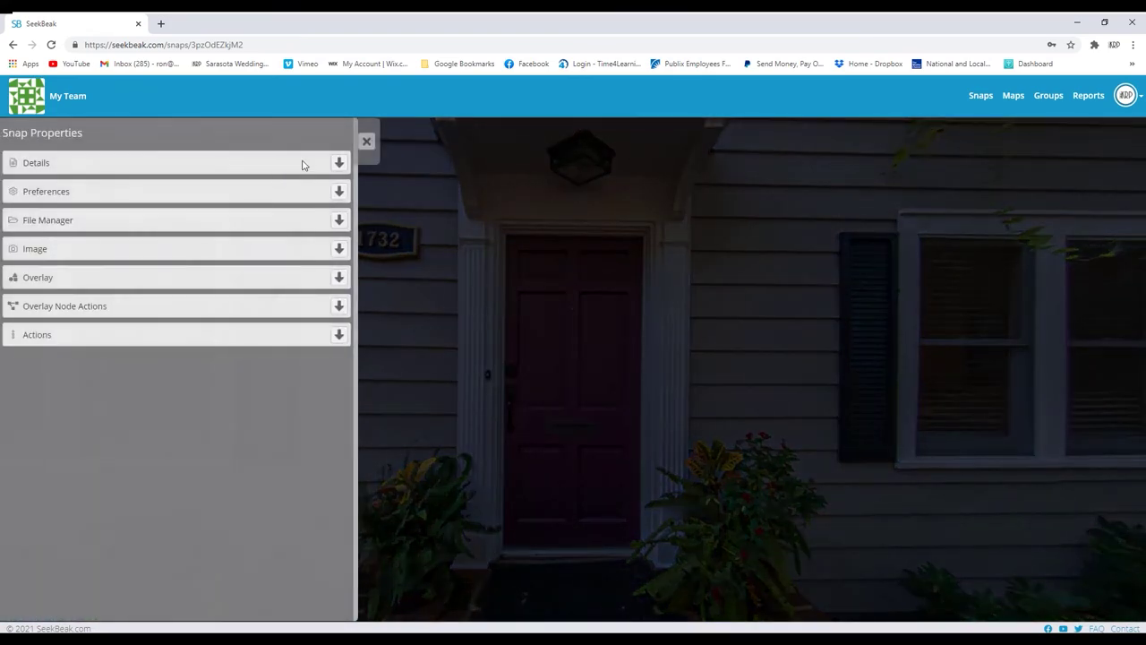
pyautogui.click(338, 166)
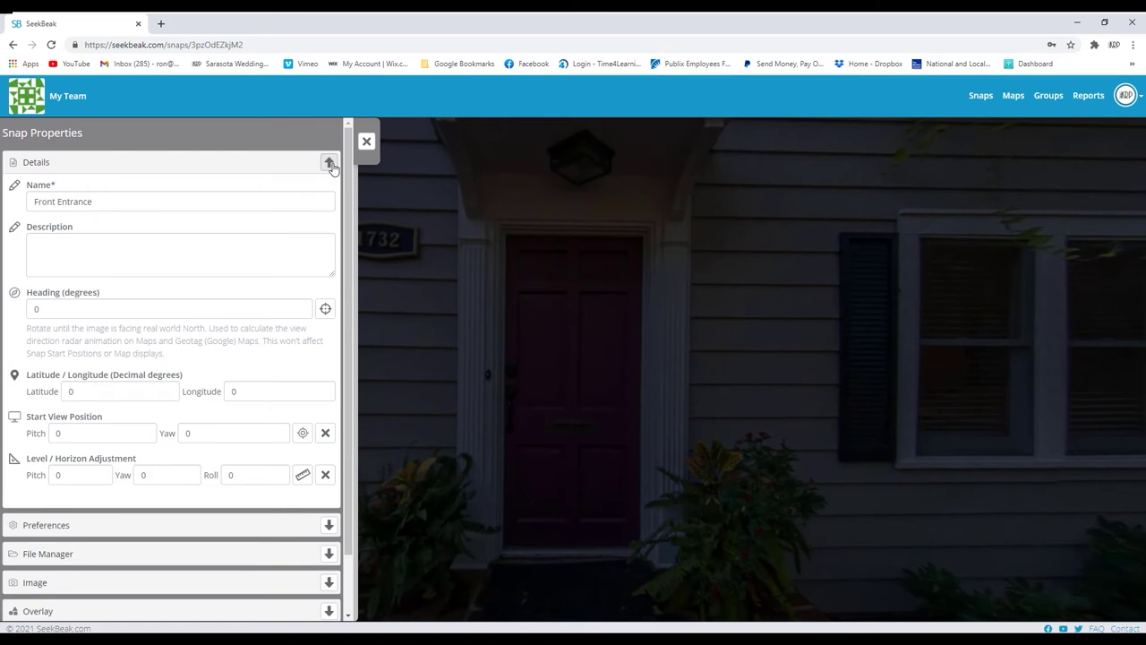
pyautogui.click(302, 434)
pyautogui.click(269, 519)
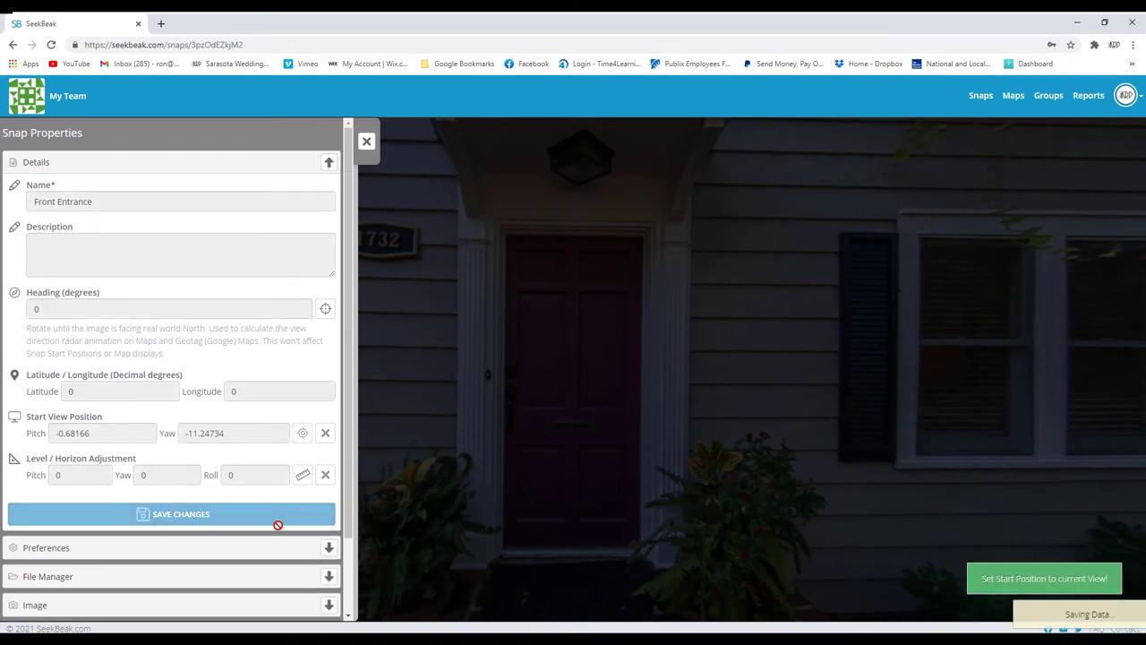
# Set the Front Entrance snap's initial field of view to 99 degrees and save the preferences to just this snap
pyautogui.click(328, 525)
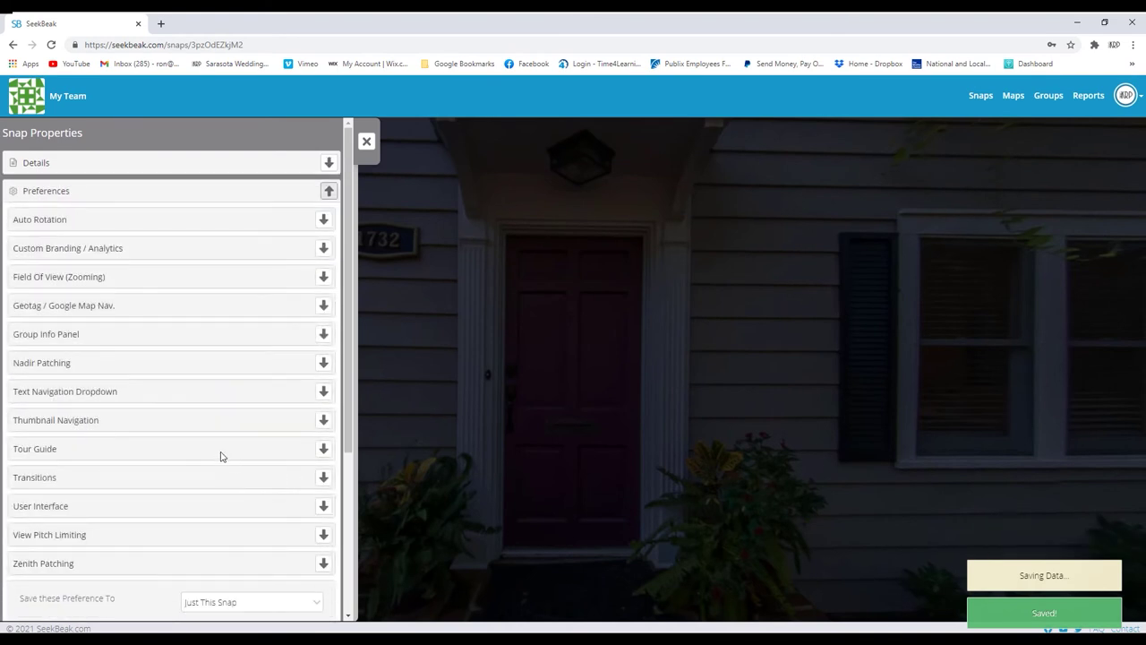
pyautogui.scroll(-1, 224, 453)
pyautogui.scroll(3, 210, 402)
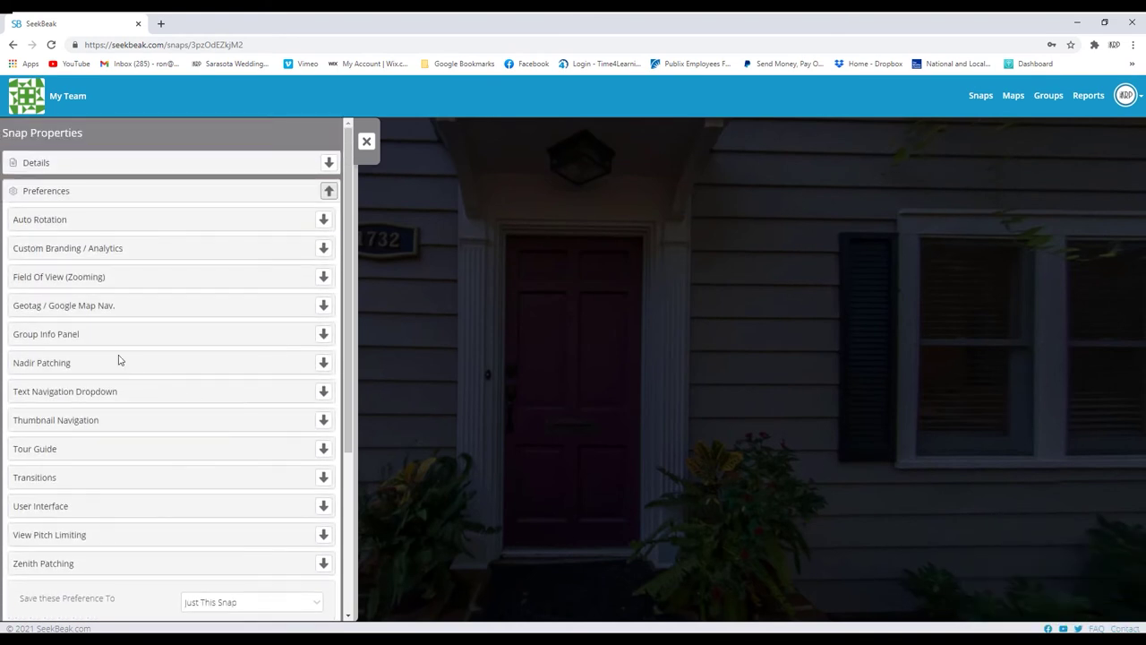
pyautogui.click(324, 277)
pyautogui.moveTo(226, 354); pyautogui.dragTo(256, 364)
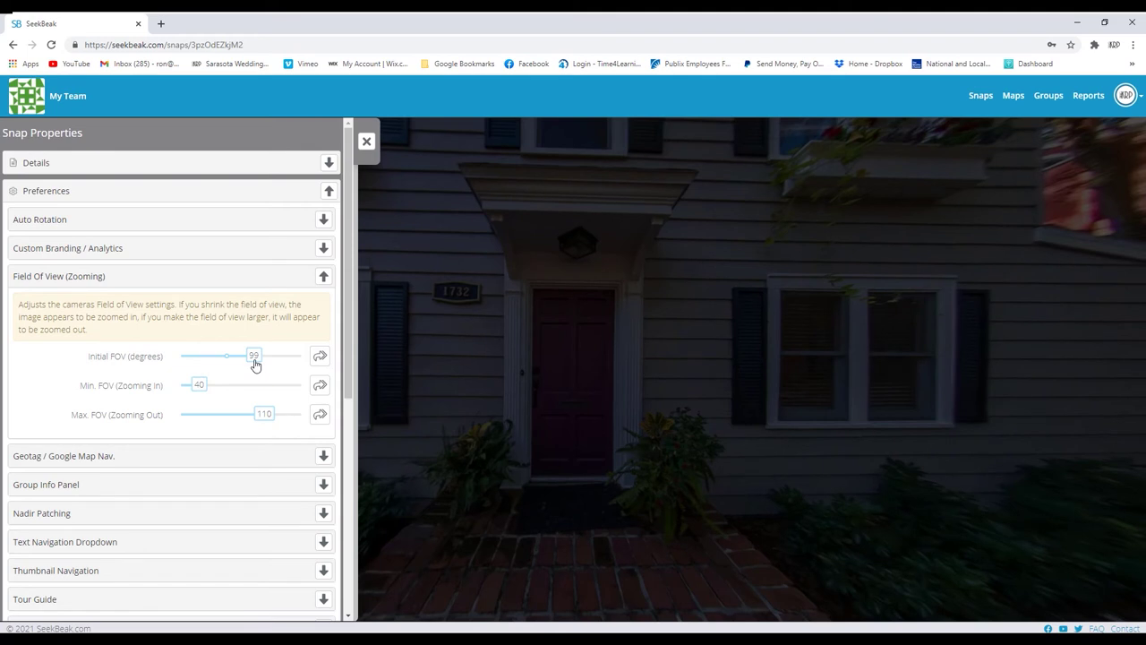
pyautogui.scroll(-4, 130, 493)
pyautogui.click(185, 493)
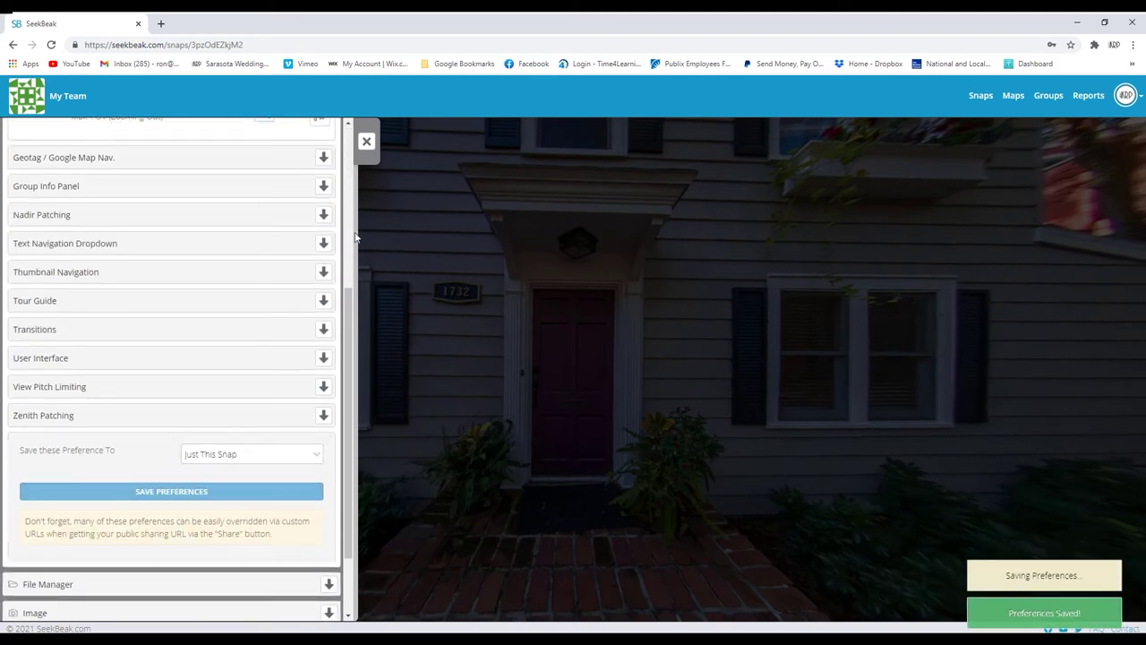
pyautogui.click(366, 144)
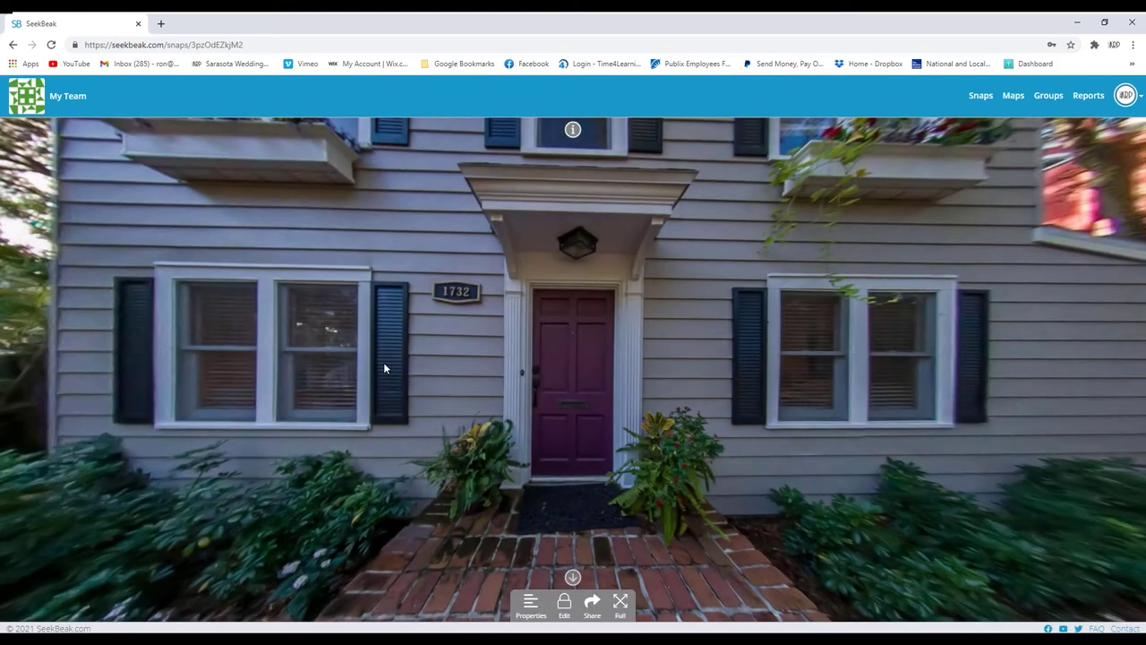
# Start editing the Front Entrance snap and place a Quick Jump Hotspot to Living Room on the purple front door
pyautogui.click(564, 605)
pyautogui.click(575, 612)
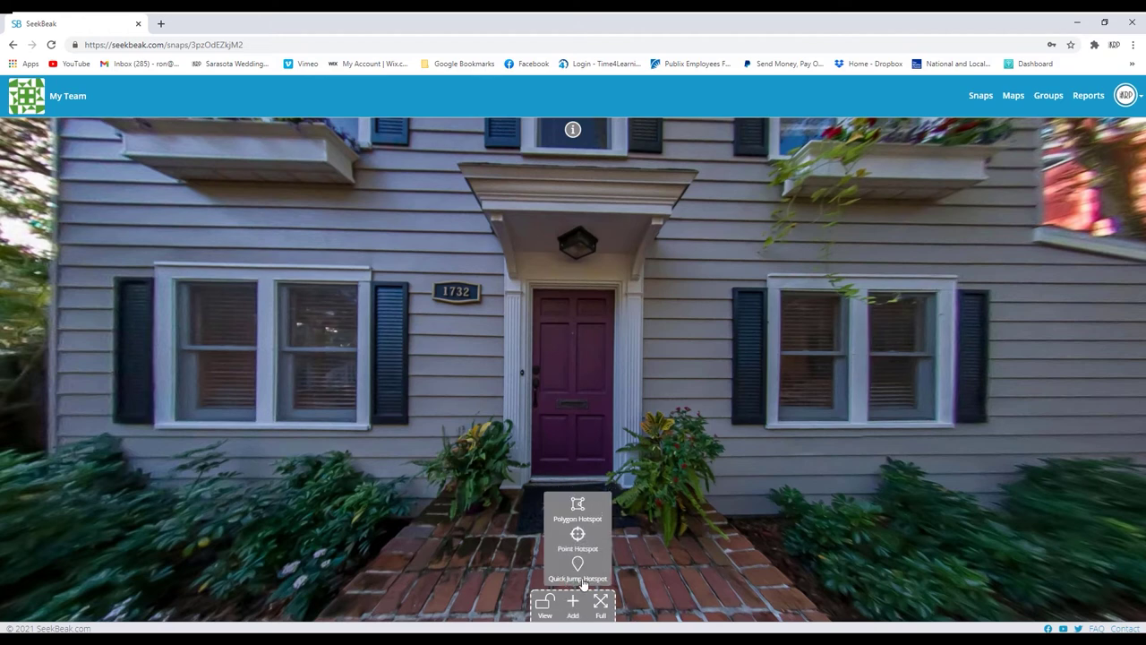
pyautogui.click(571, 560)
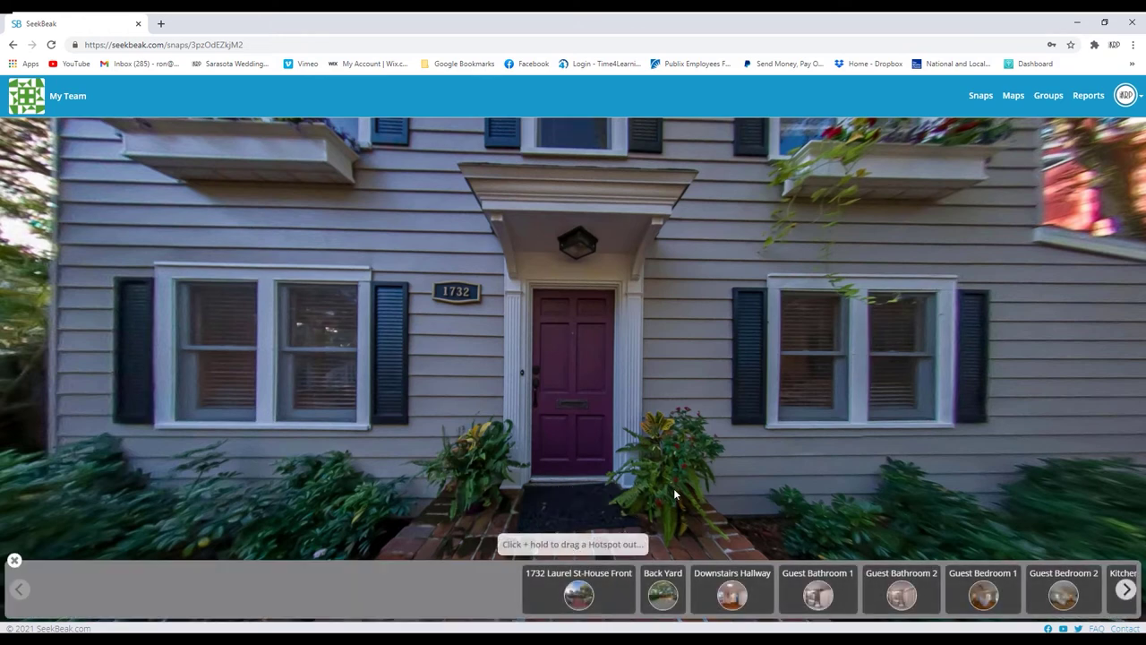
pyautogui.click(1126, 589)
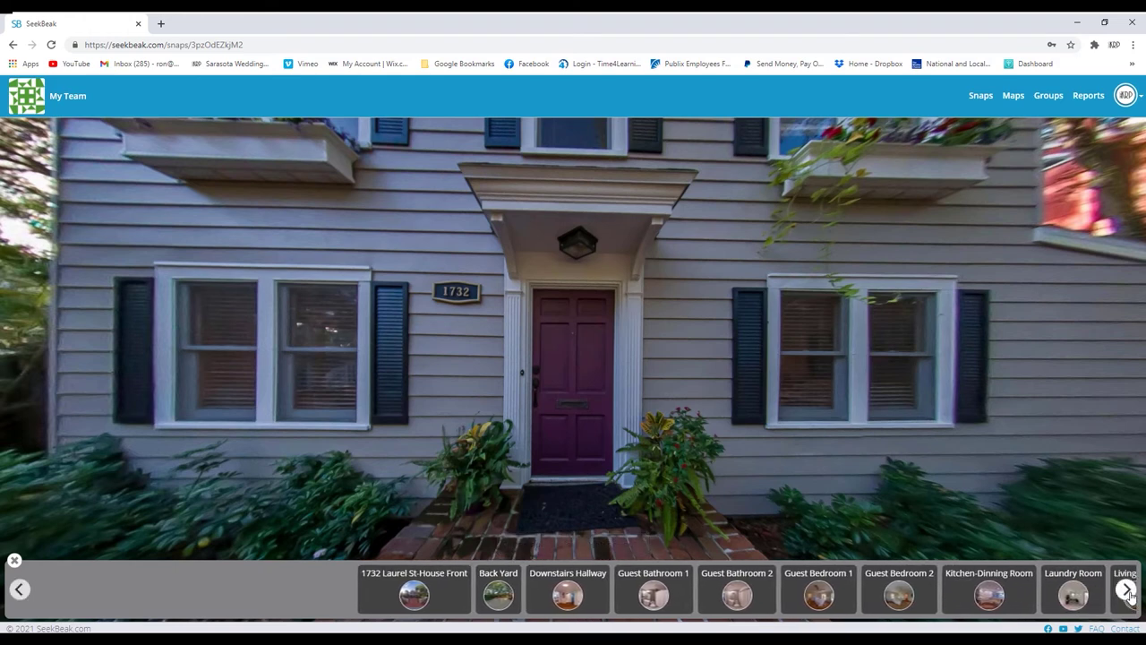
pyautogui.moveTo(885, 583); pyautogui.dragTo(678, 439)
pyautogui.moveTo(671, 593); pyautogui.dragTo(557, 358)
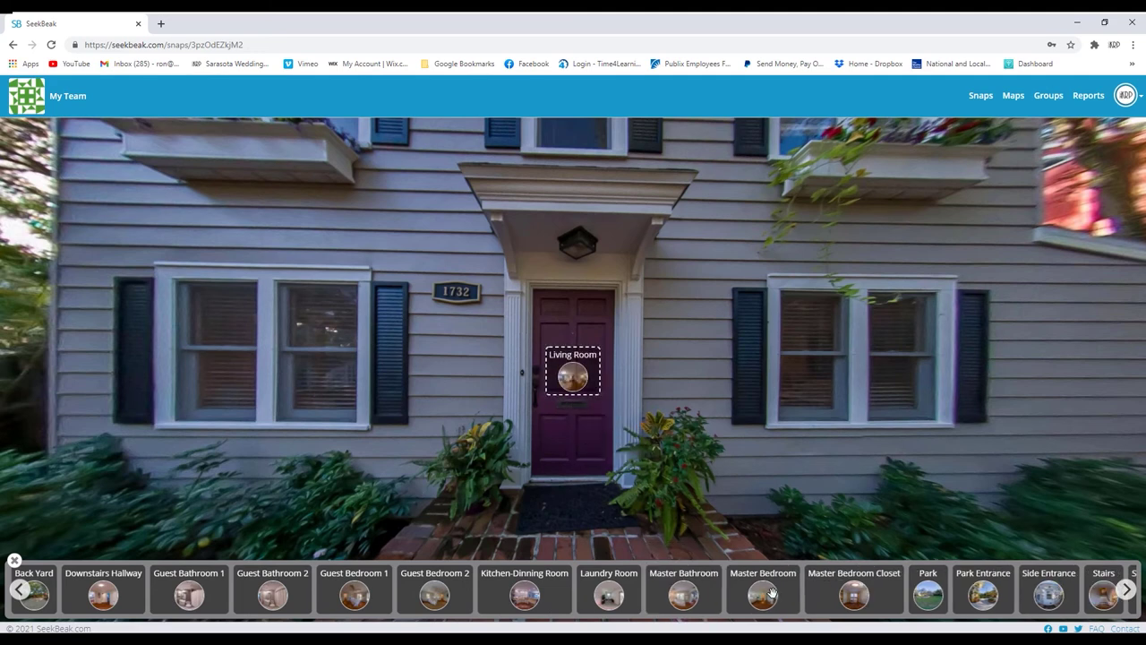
# Place a Quick Jump Hotspot to Side Entrance beside the house, where the brick path leads around the corner
pyautogui.moveTo(722, 509); pyautogui.dragTo(851, 480)
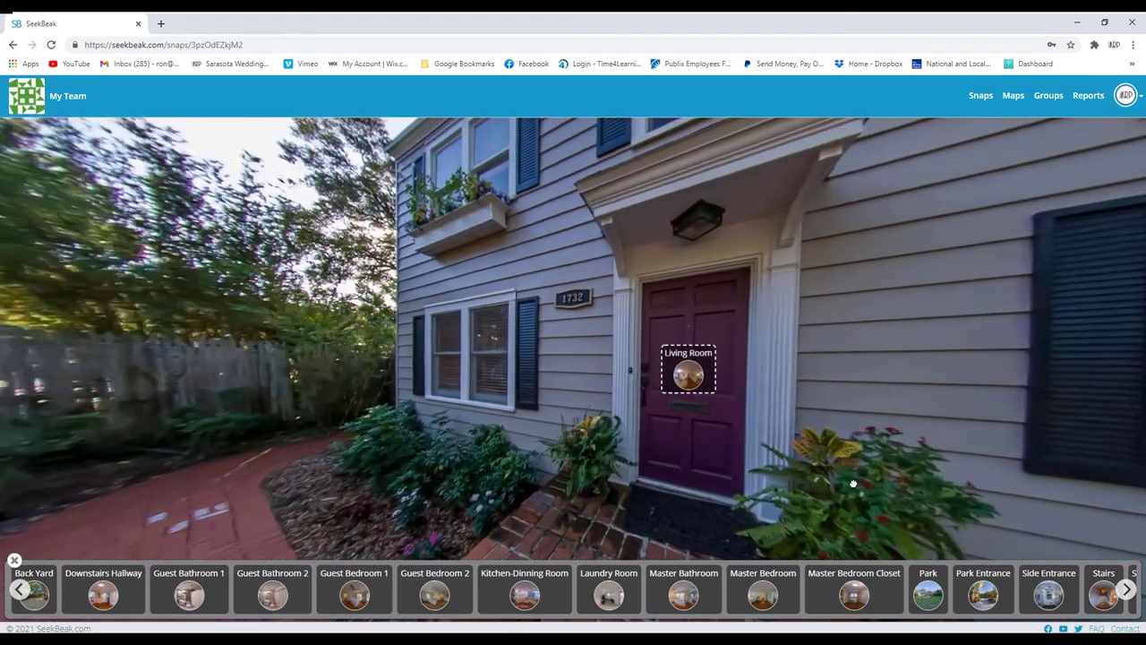
pyautogui.moveTo(1046, 591); pyautogui.dragTo(374, 358)
pyautogui.click(392, 367)
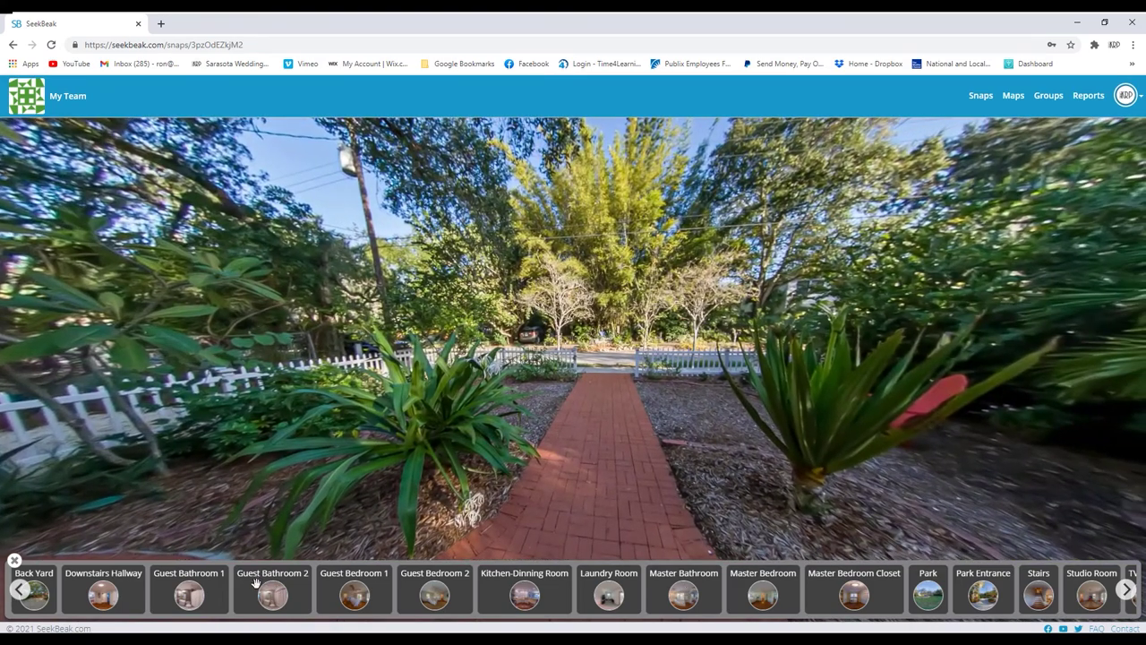
# Finish adding hotspots to the Front Entrance snap, save them and go to the Living Room snap
pyautogui.click(18, 590)
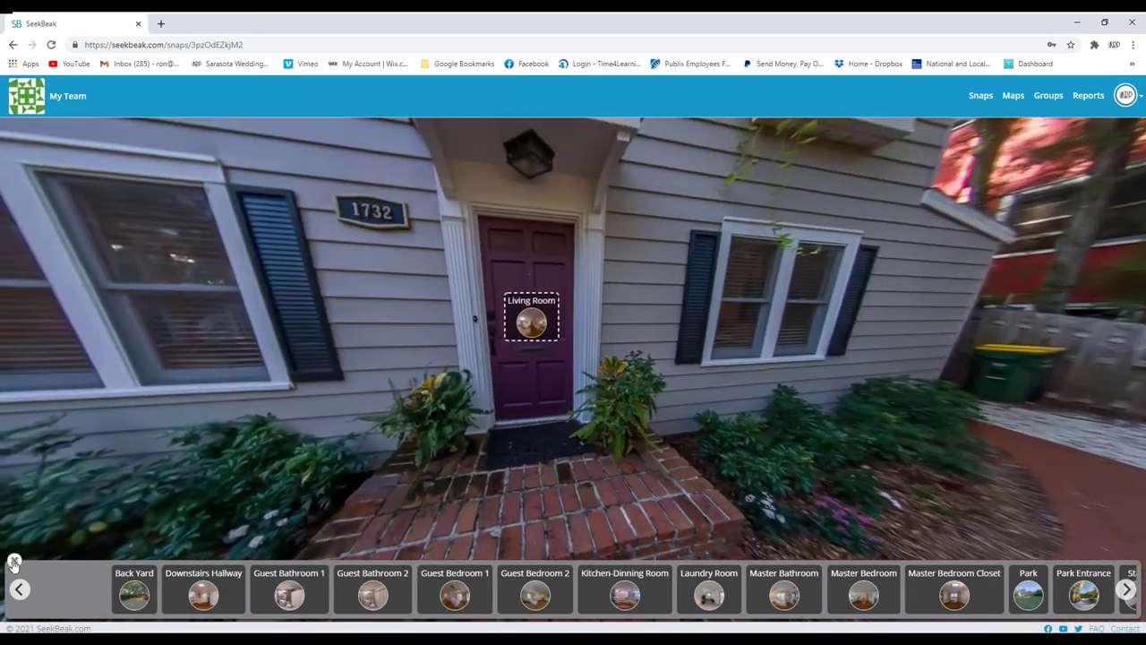
pyautogui.click(14, 561)
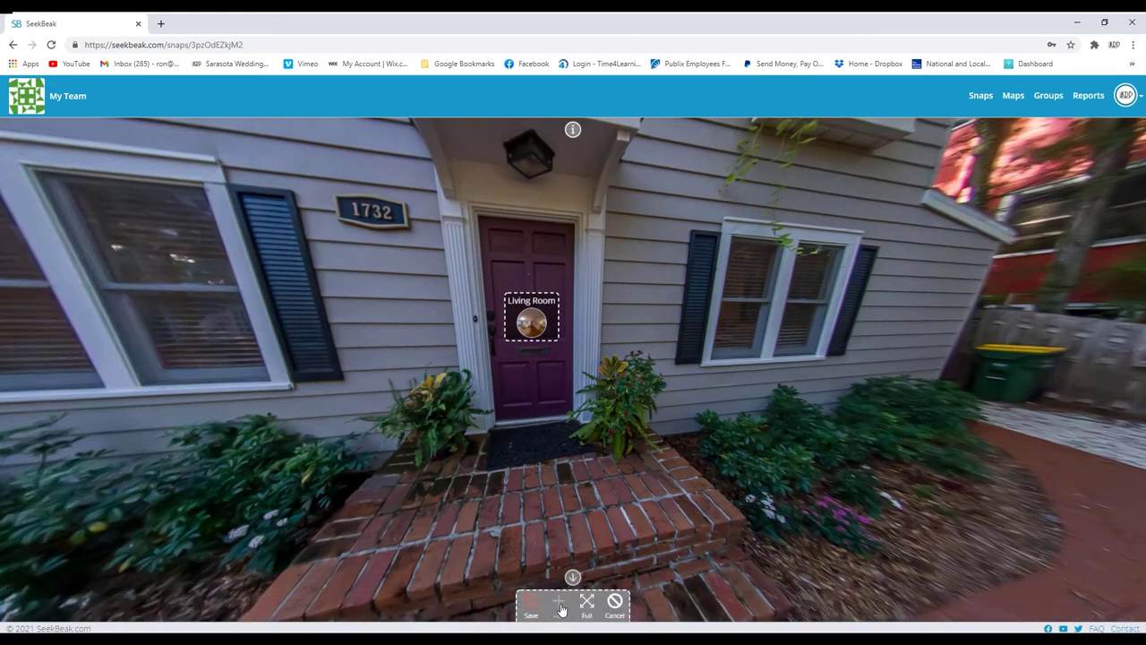
pyautogui.click(531, 607)
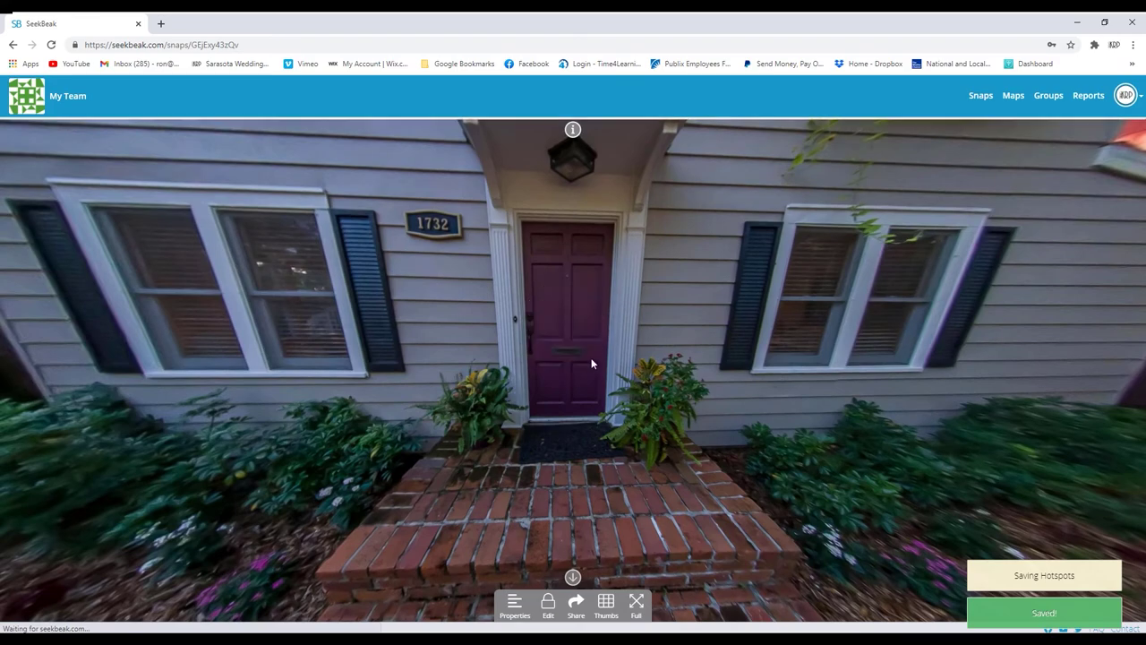
pyautogui.click(525, 215)
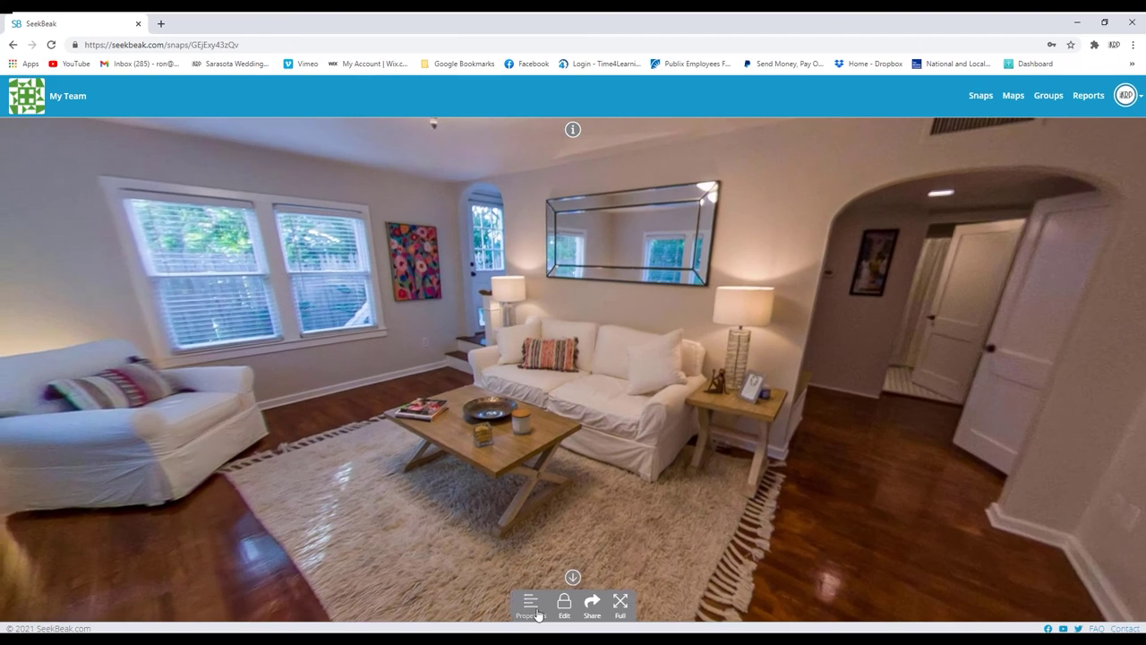
# Set the current view of the Living Room sofa and hallway arch as the start view position and save the changes
pyautogui.click(530, 601)
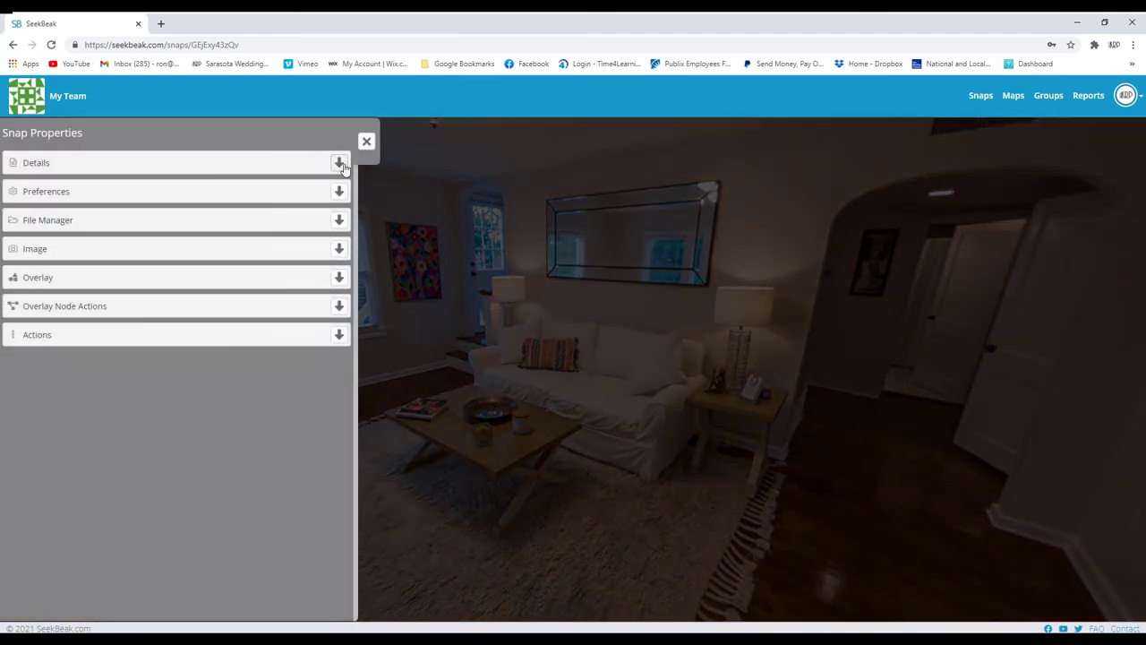
pyautogui.click(340, 163)
pyautogui.click(302, 433)
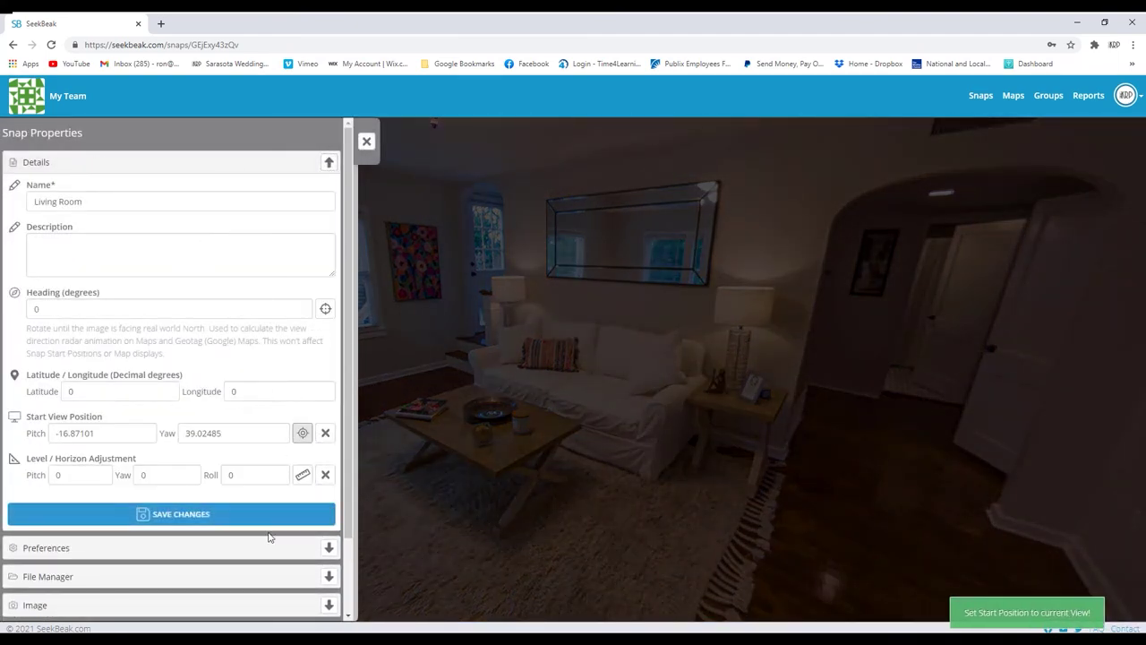
pyautogui.click(277, 511)
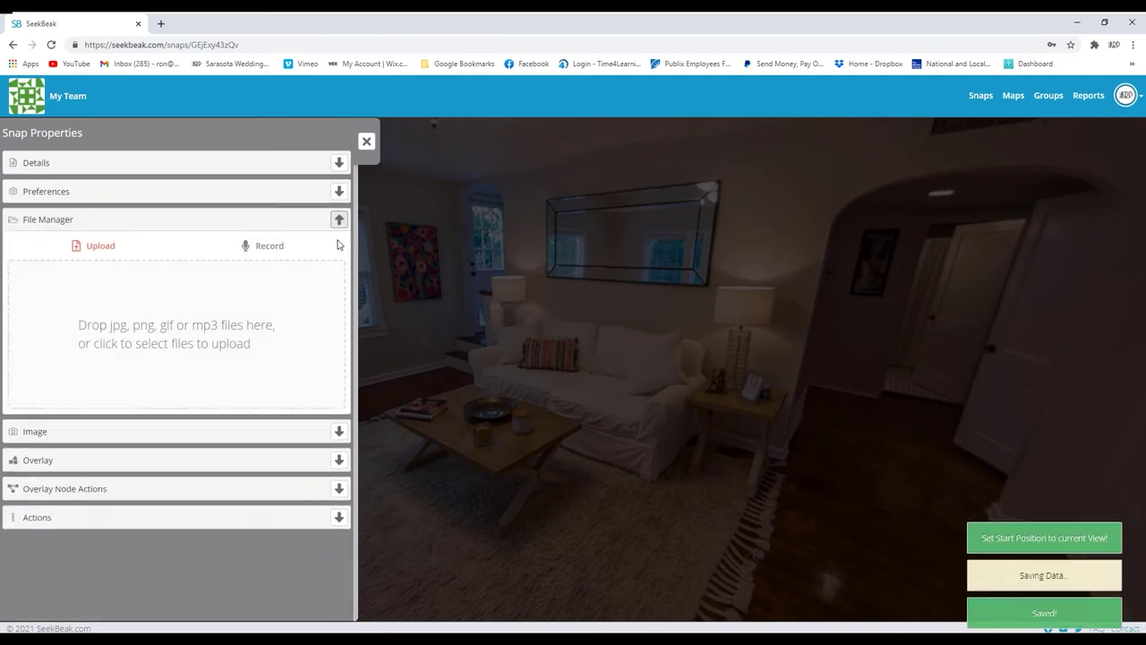
# Set the Living Room snap's initial field of view to 99 degrees and save the preferences to just this snap
pyautogui.click(339, 192)
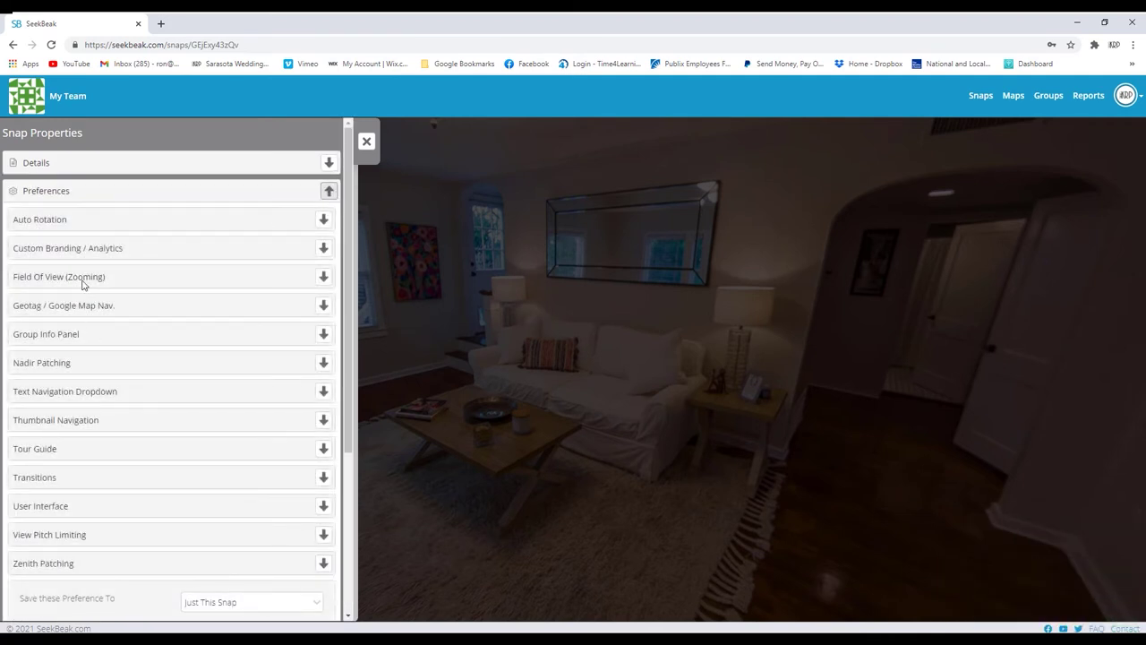
pyautogui.click(323, 276)
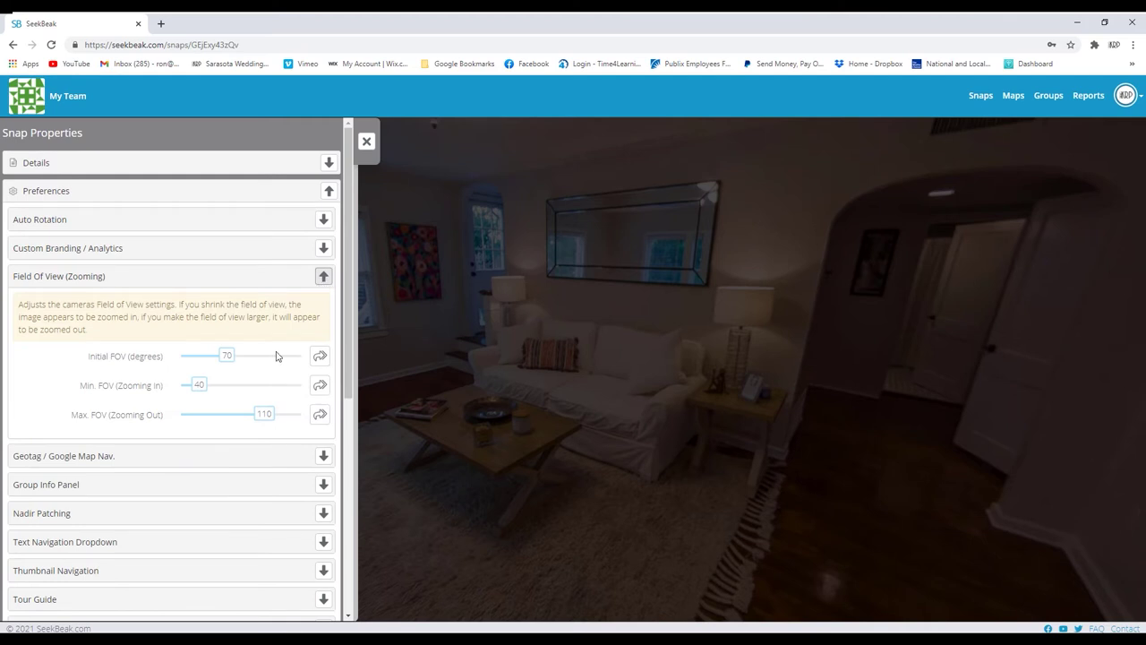
pyautogui.moveTo(240, 355); pyautogui.dragTo(255, 355)
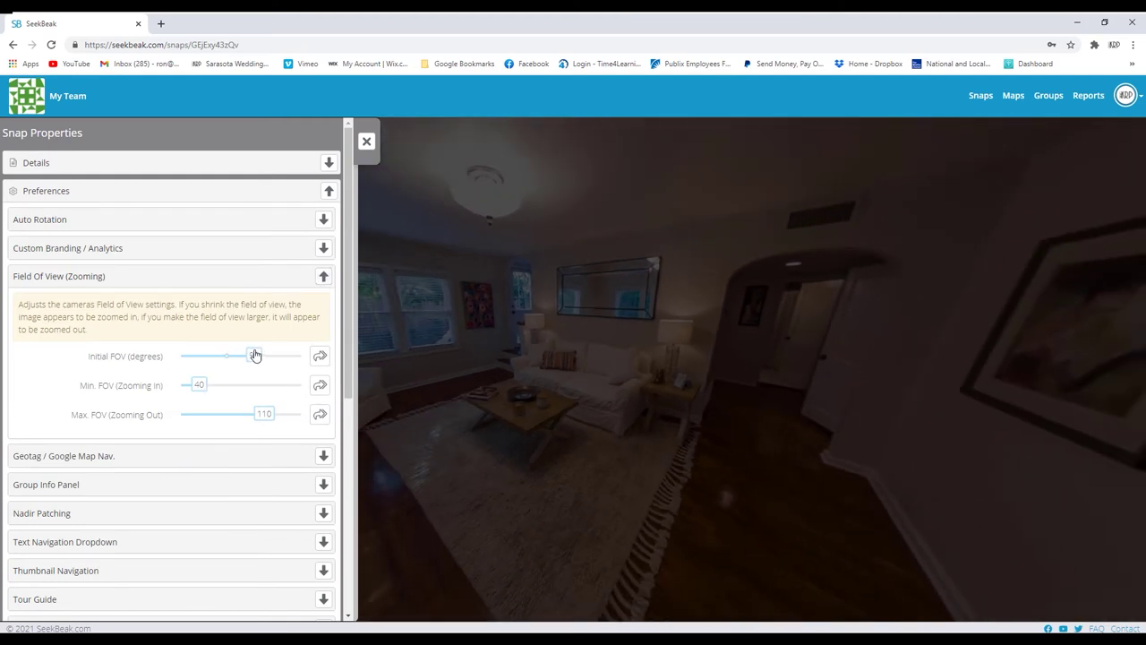
pyautogui.scroll(-3, 151, 507)
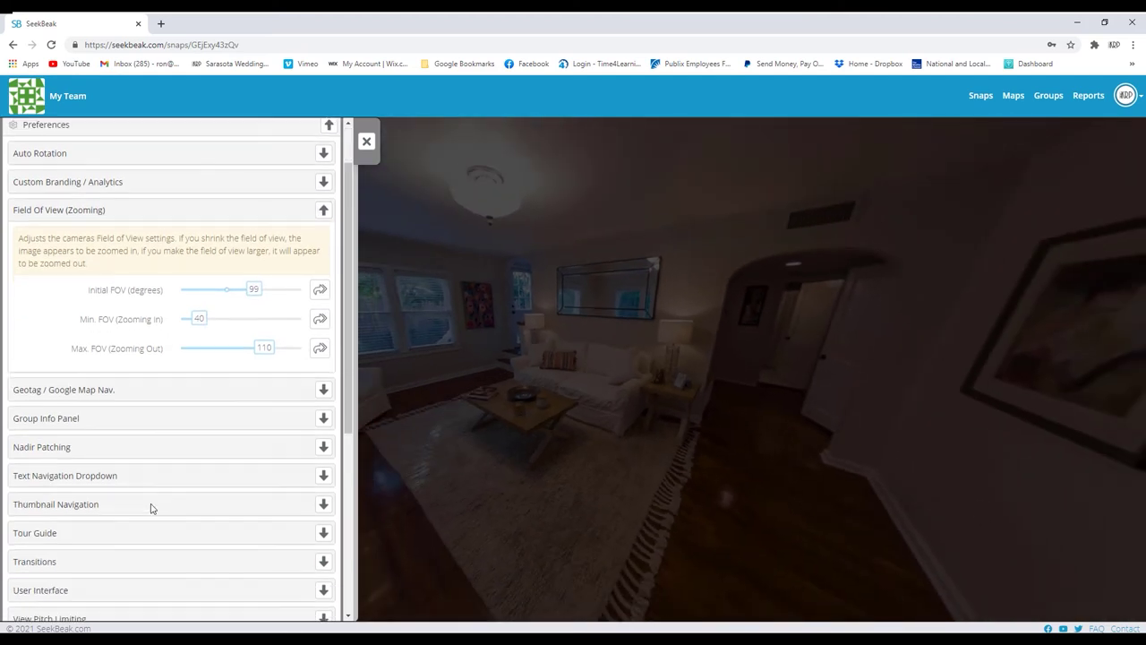
pyautogui.click(195, 550)
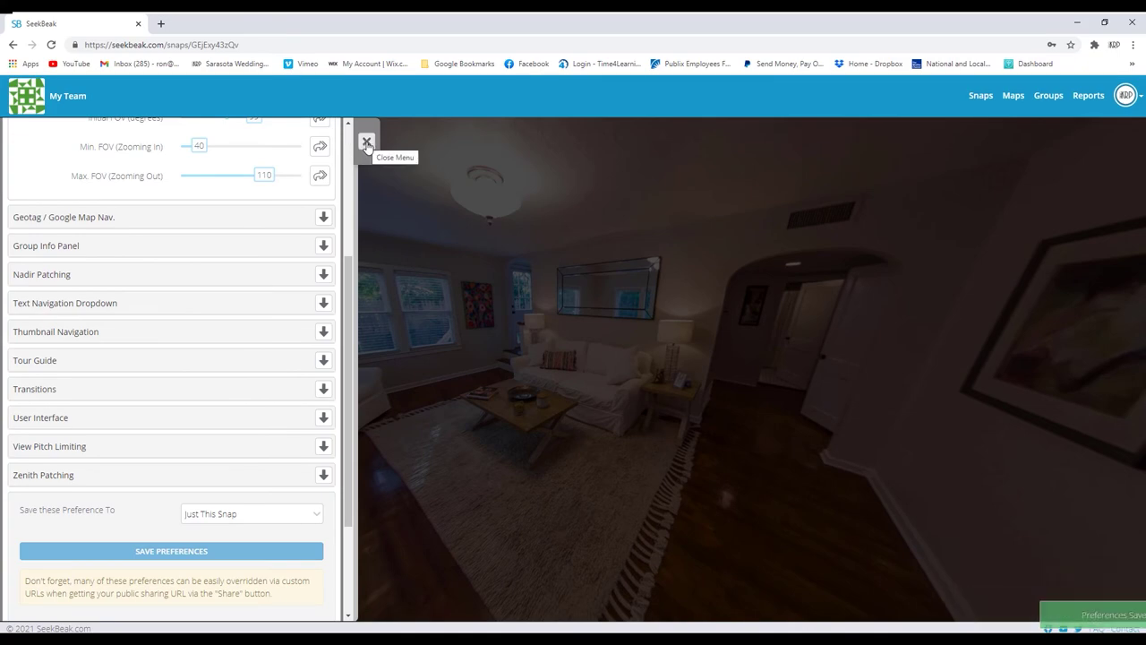
pyautogui.click(367, 143)
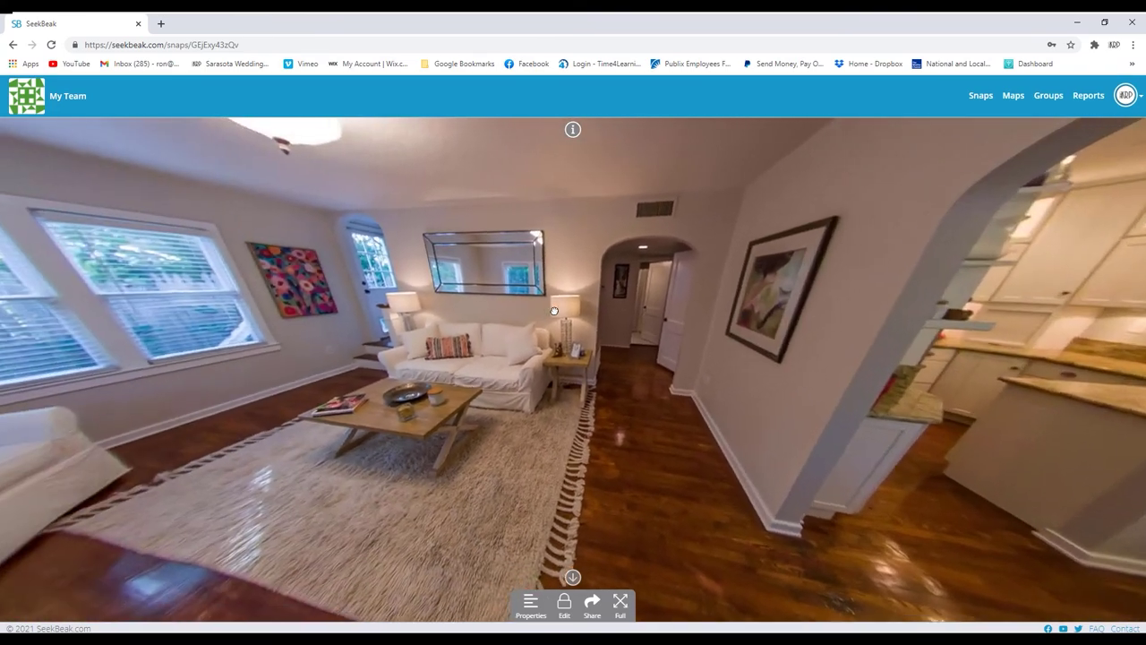
# Start editing the Living Room snap and place a Quick Jump Hotspot to Downstairs Hallway in the arched hallway opening
pyautogui.click(564, 607)
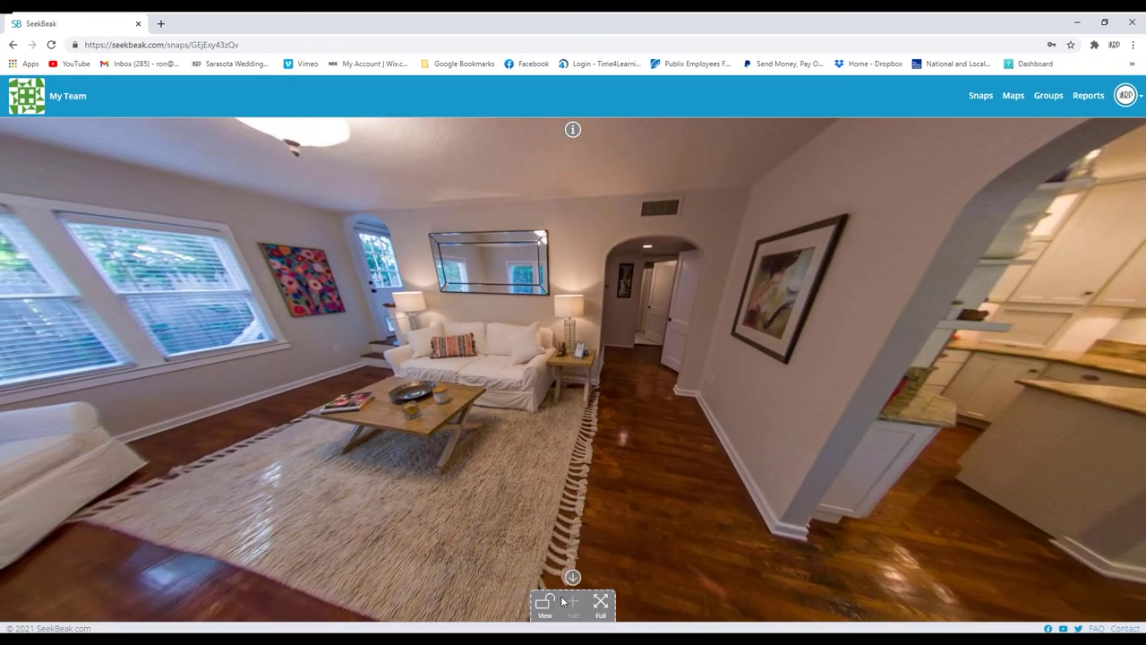
pyautogui.click(573, 607)
pyautogui.click(573, 513)
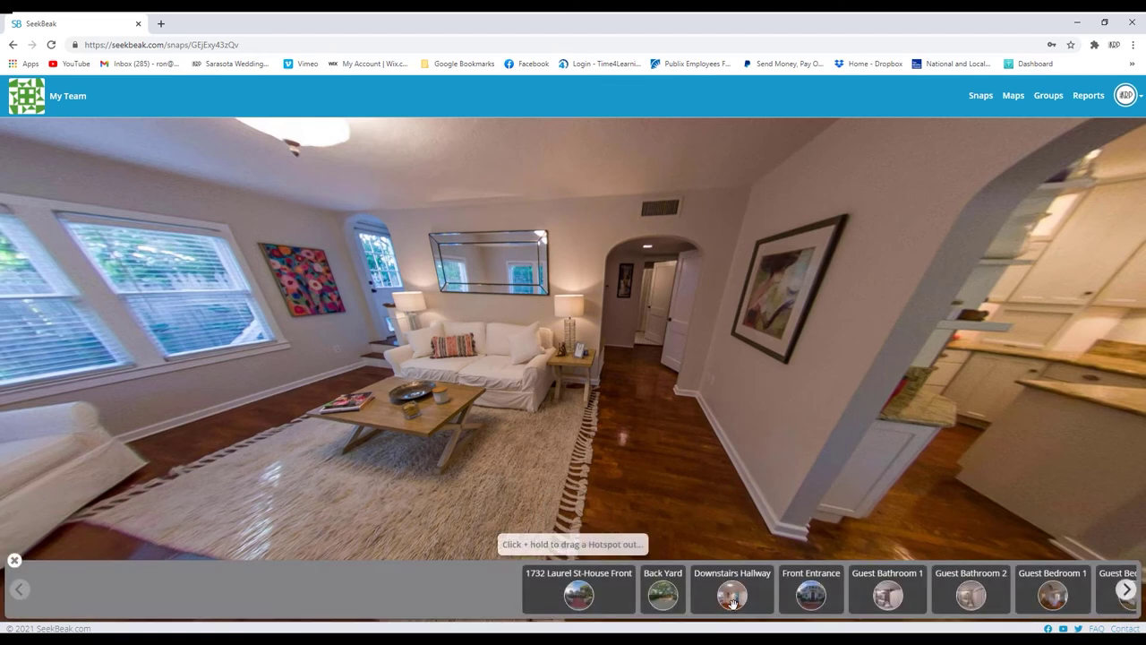
pyautogui.moveTo(732, 598); pyautogui.dragTo(609, 460)
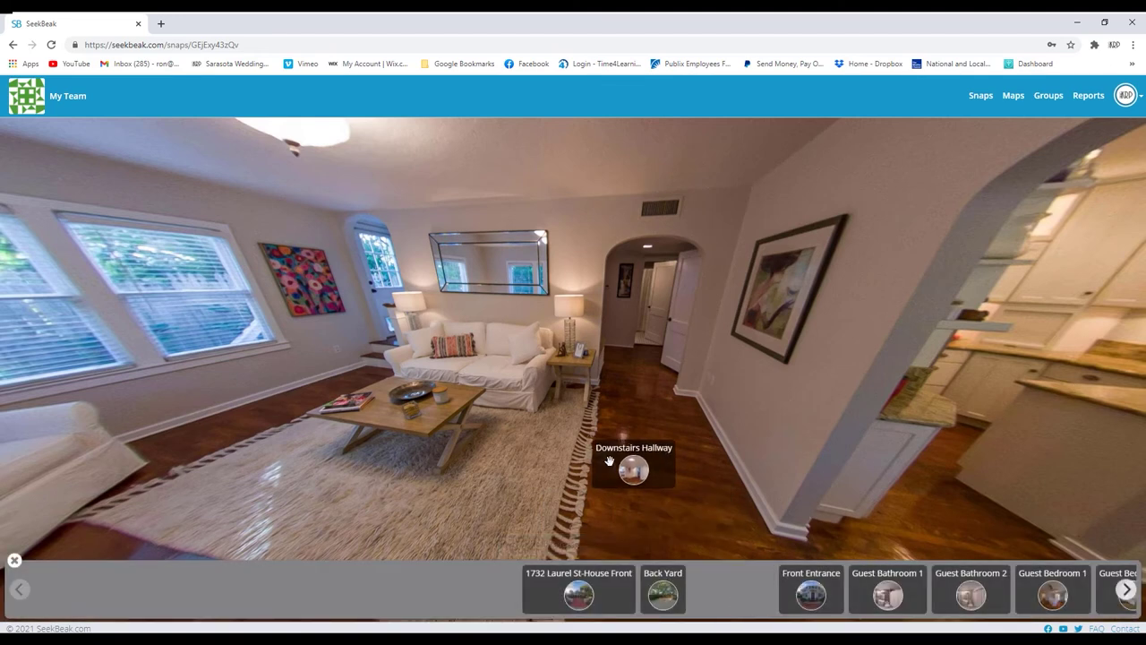
pyautogui.moveTo(623, 309); pyautogui.dragTo(616, 306)
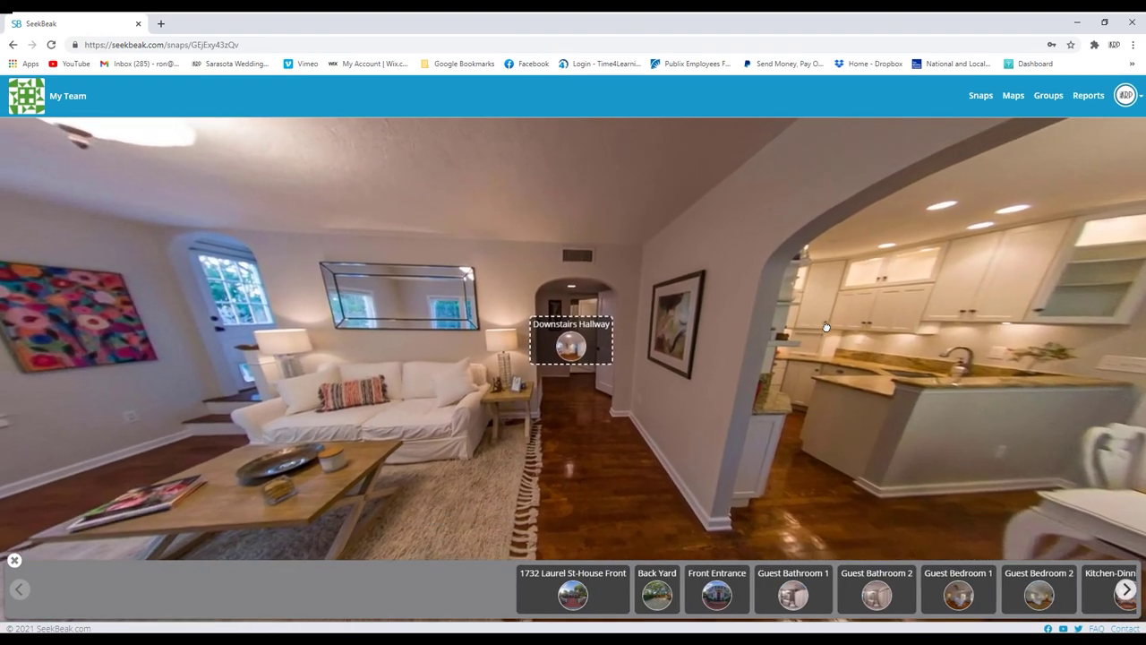
# Place Quick Jump Hotspots to Kitchen-Dinning Room at the kitchen counter and to Laundry Room on the glass-paned door behind the dining table
pyautogui.moveTo(825, 327); pyautogui.dragTo(706, 385)
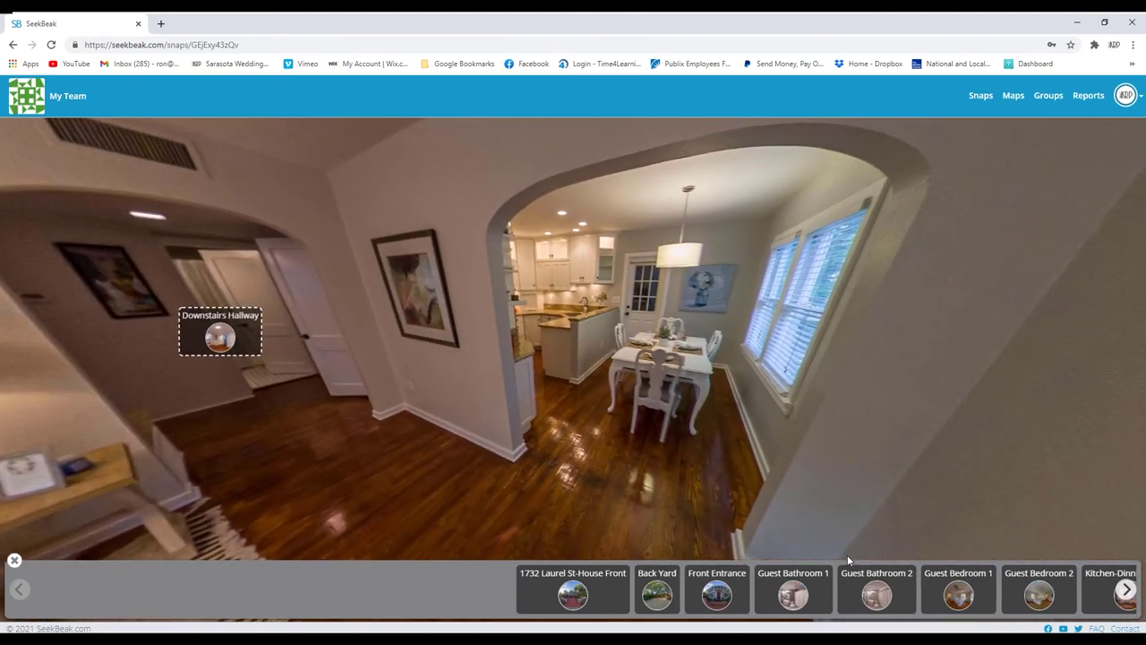
pyautogui.click(1126, 591)
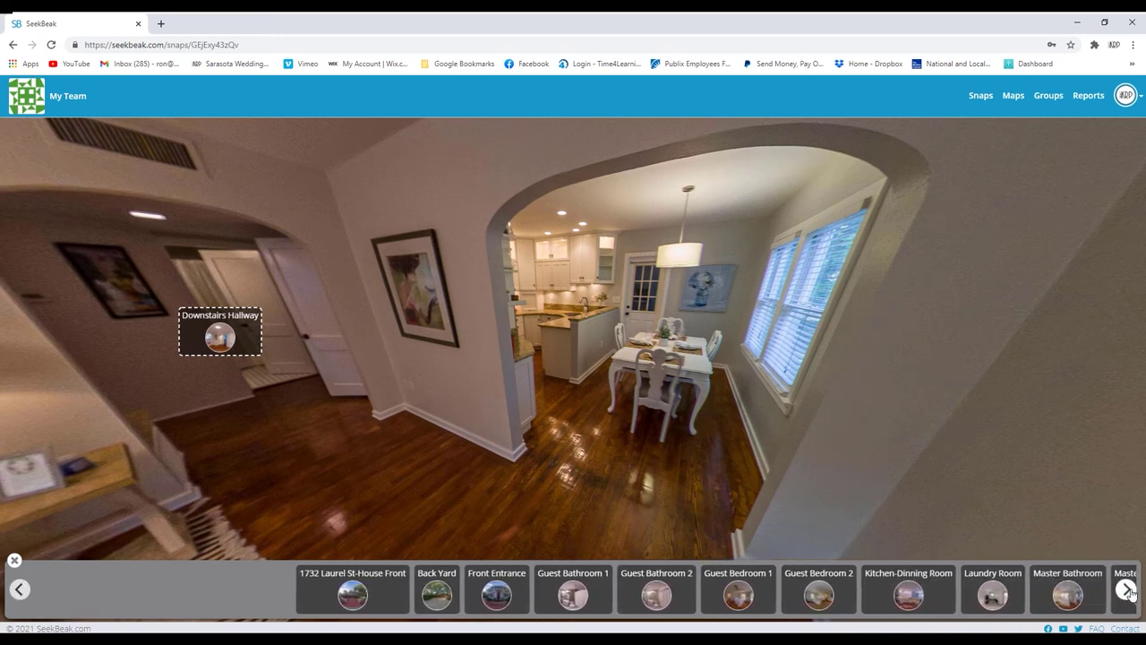
pyautogui.moveTo(904, 588); pyautogui.dragTo(550, 308)
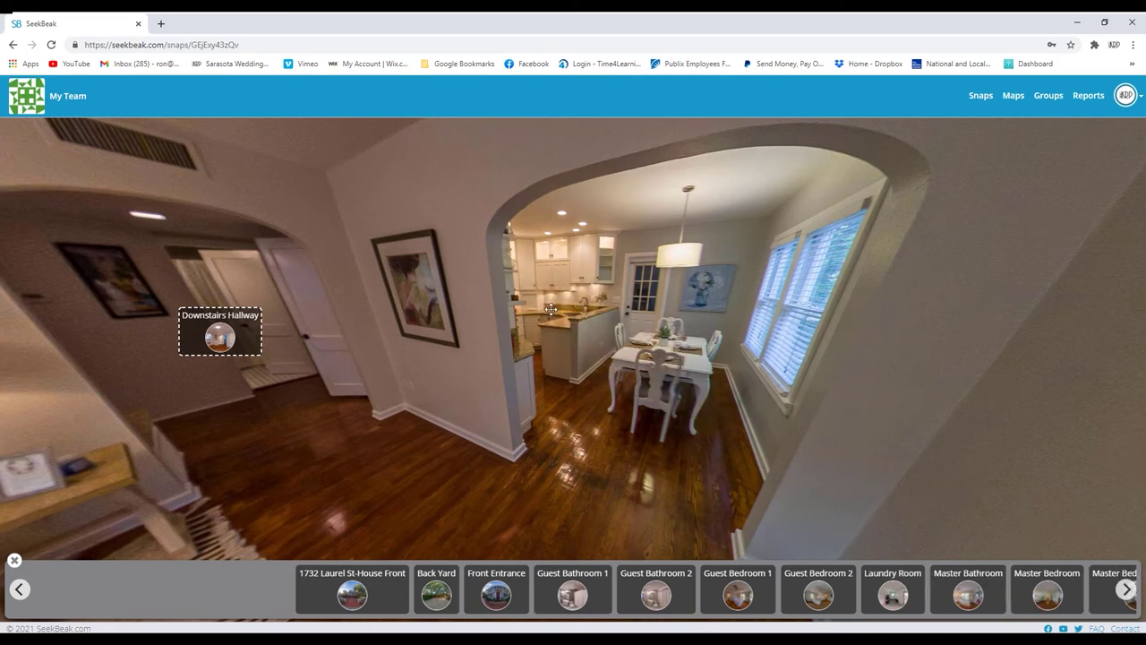
pyautogui.scroll(5, 734, 321)
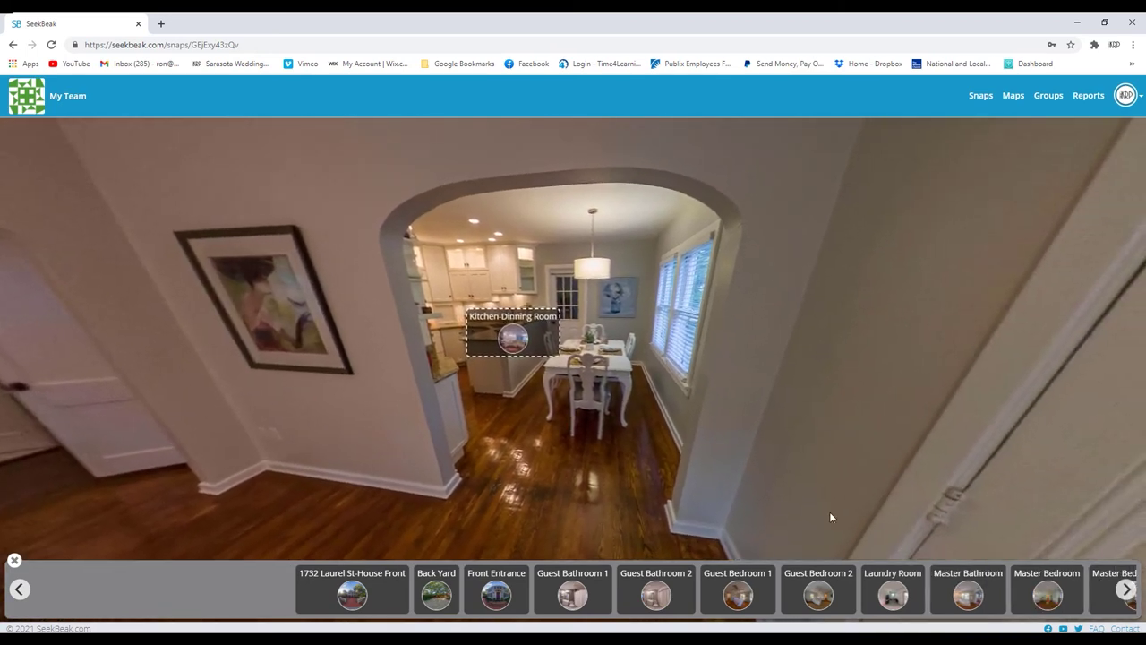
pyautogui.moveTo(890, 592); pyautogui.dragTo(541, 269)
# Place Quick Jump Hotspots to Front Entrance on the white front door and to Stairs in the small archway beside the sofa
pyautogui.moveTo(835, 341); pyautogui.dragTo(658, 346)
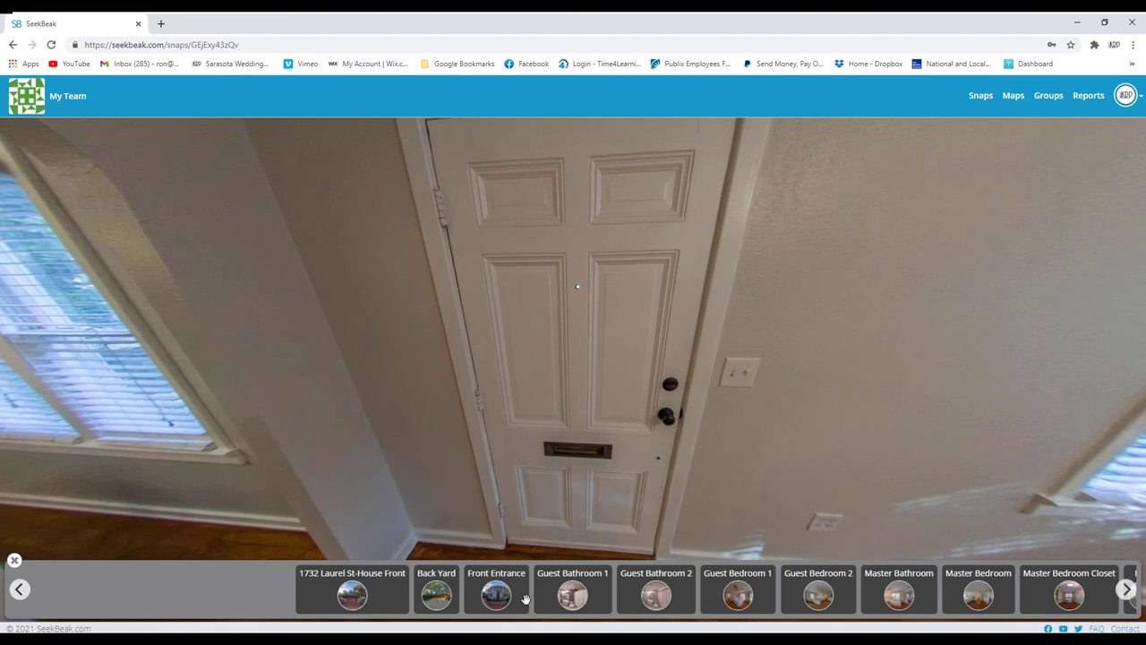
pyautogui.moveTo(566, 597); pyautogui.dragTo(573, 331)
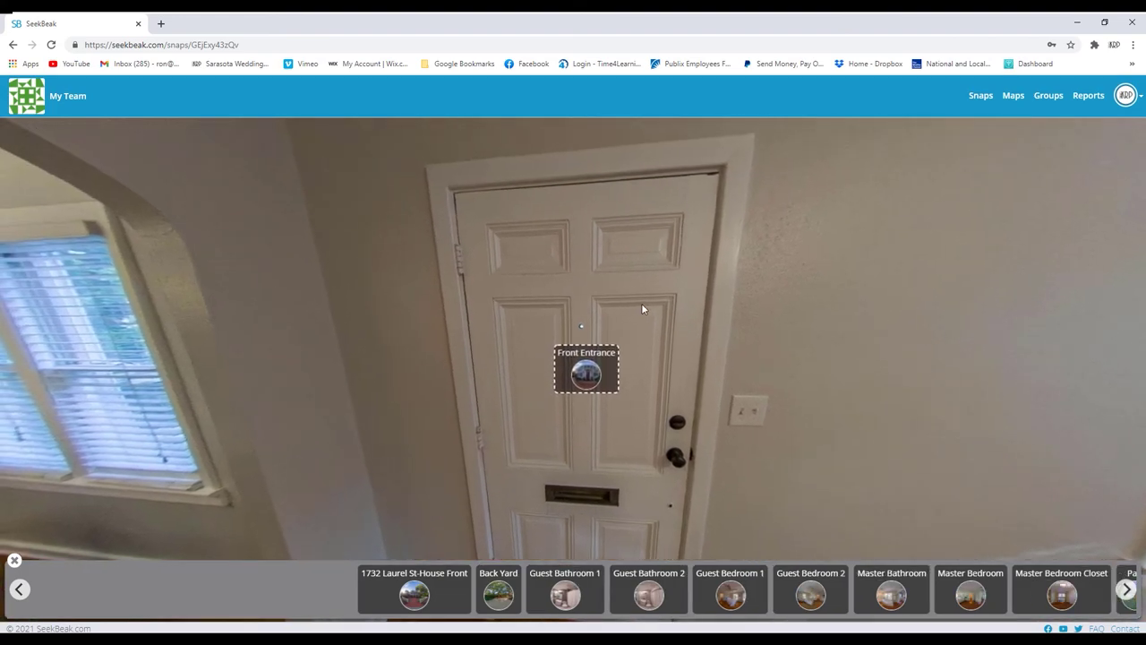
pyautogui.moveTo(931, 369); pyautogui.dragTo(481, 342)
pyautogui.click(1125, 591)
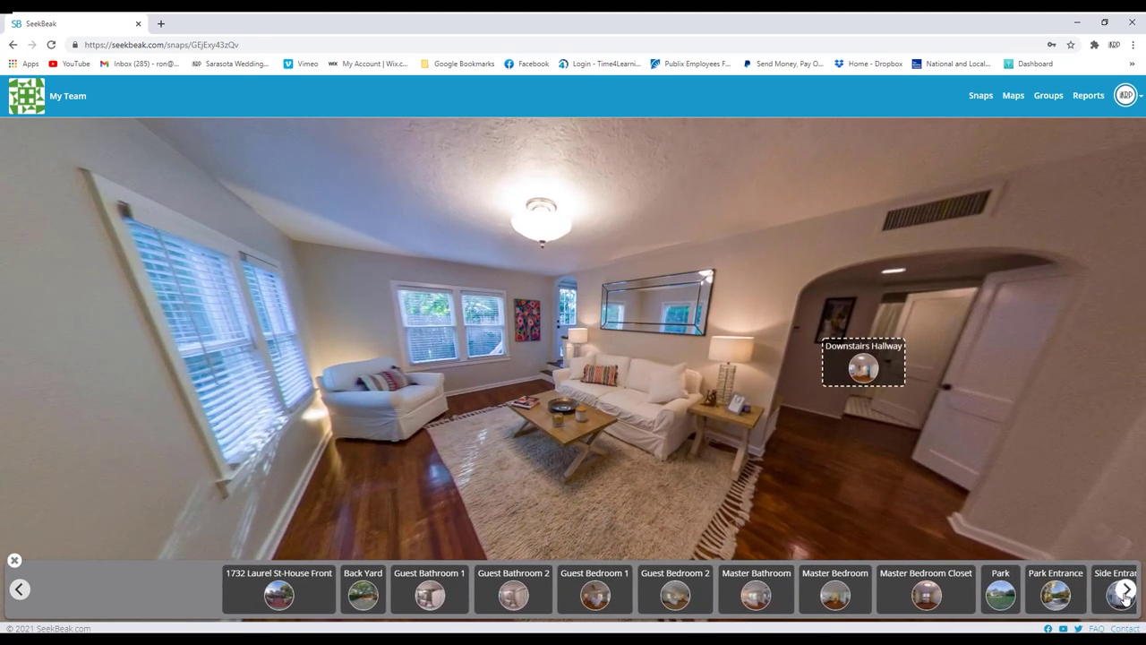
pyautogui.click(1125, 591)
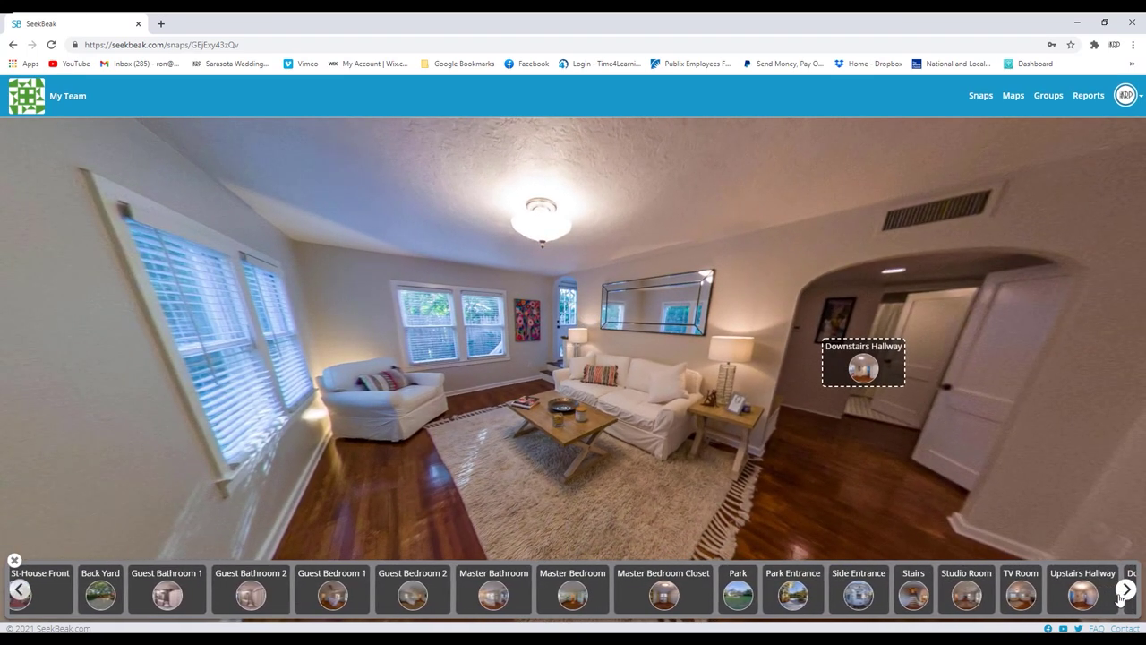
pyautogui.click(1126, 591)
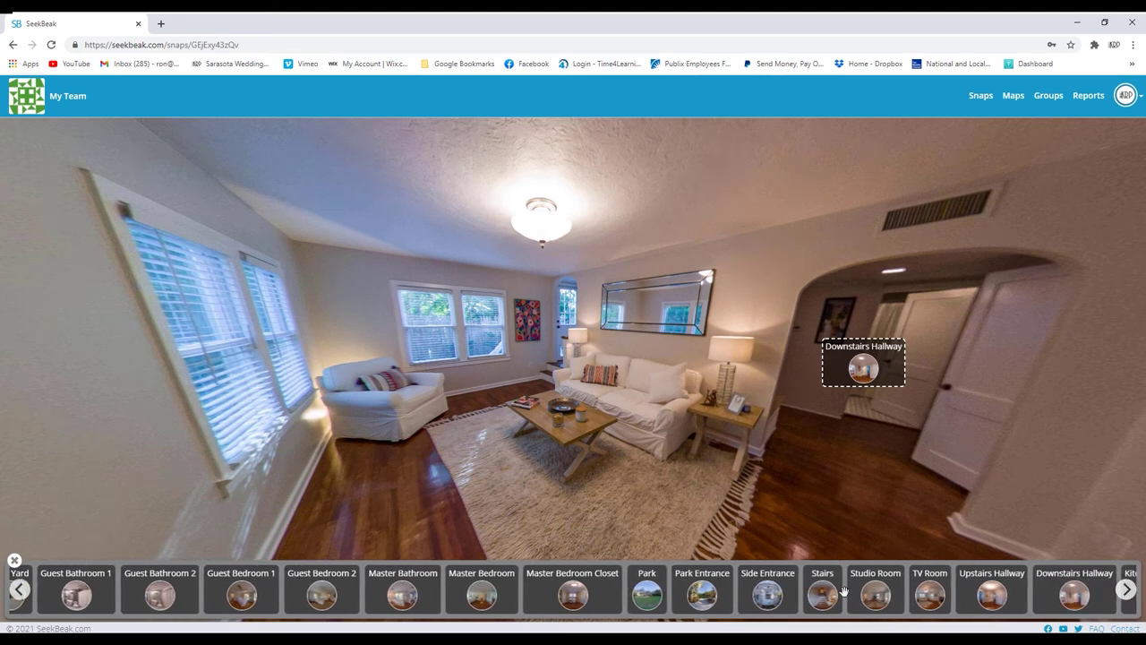
pyautogui.moveTo(829, 594); pyautogui.dragTo(567, 314)
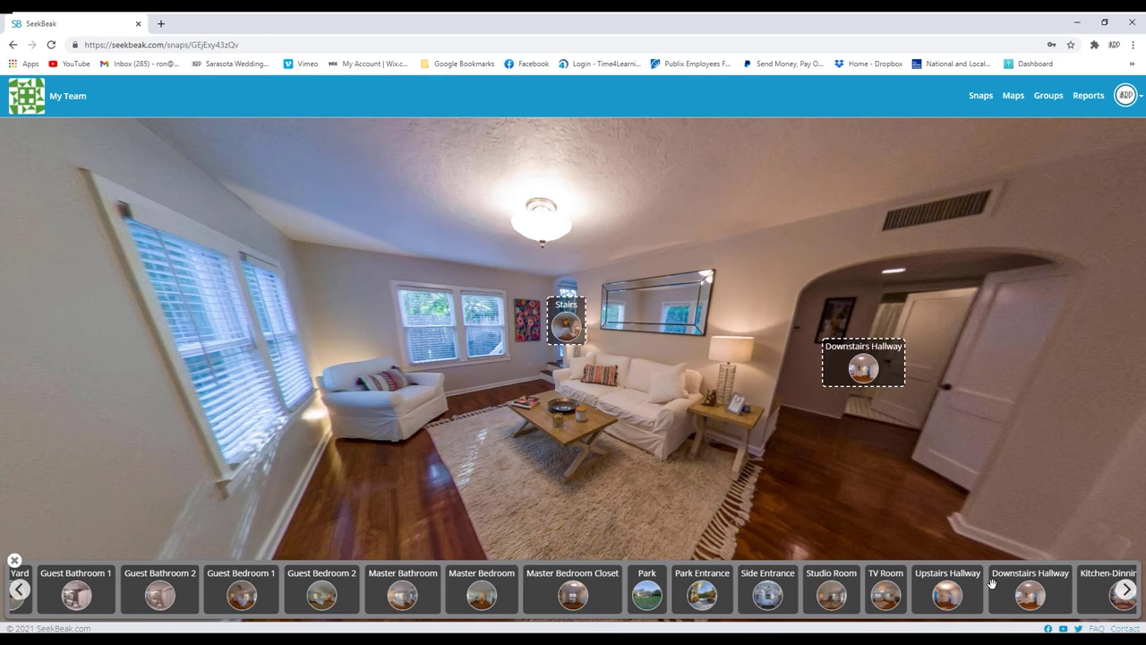
# Save the Living Room hotspots and follow the kitchen hotspot to the Kitchen-Dinning Room snap
pyautogui.click(1126, 591)
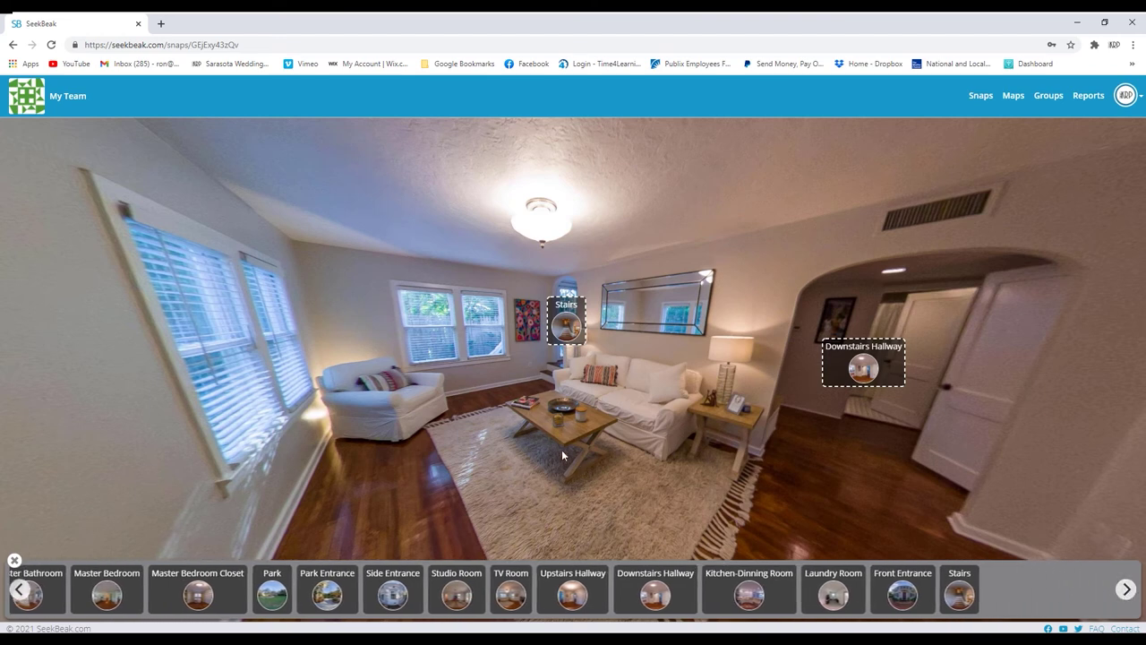
pyautogui.click(13, 562)
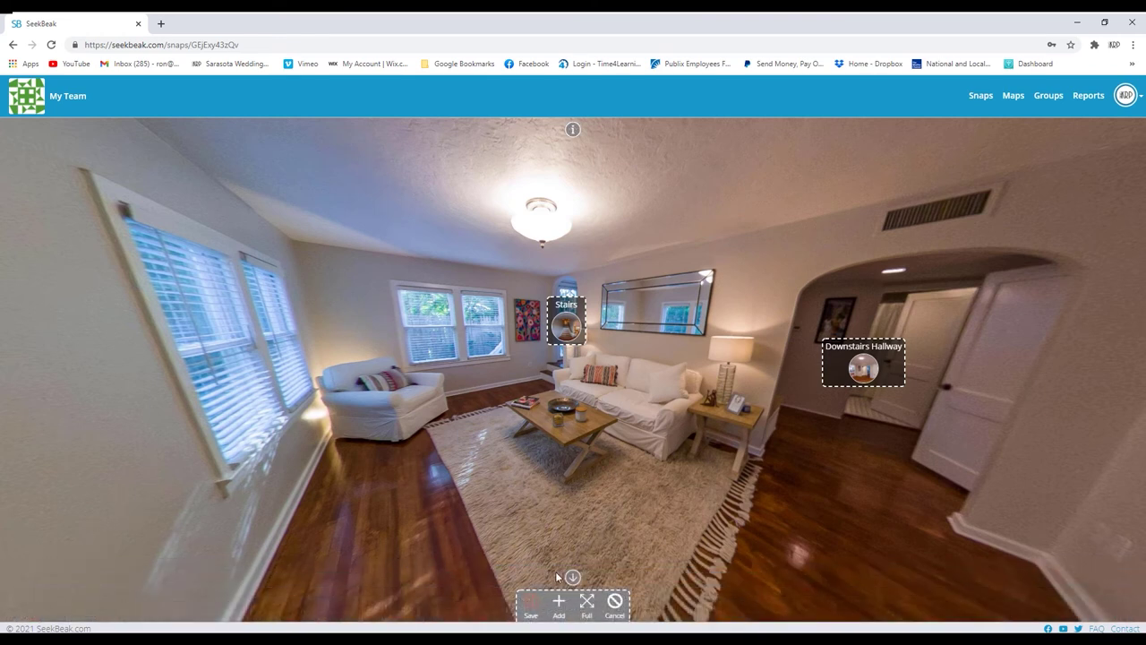
pyautogui.click(531, 609)
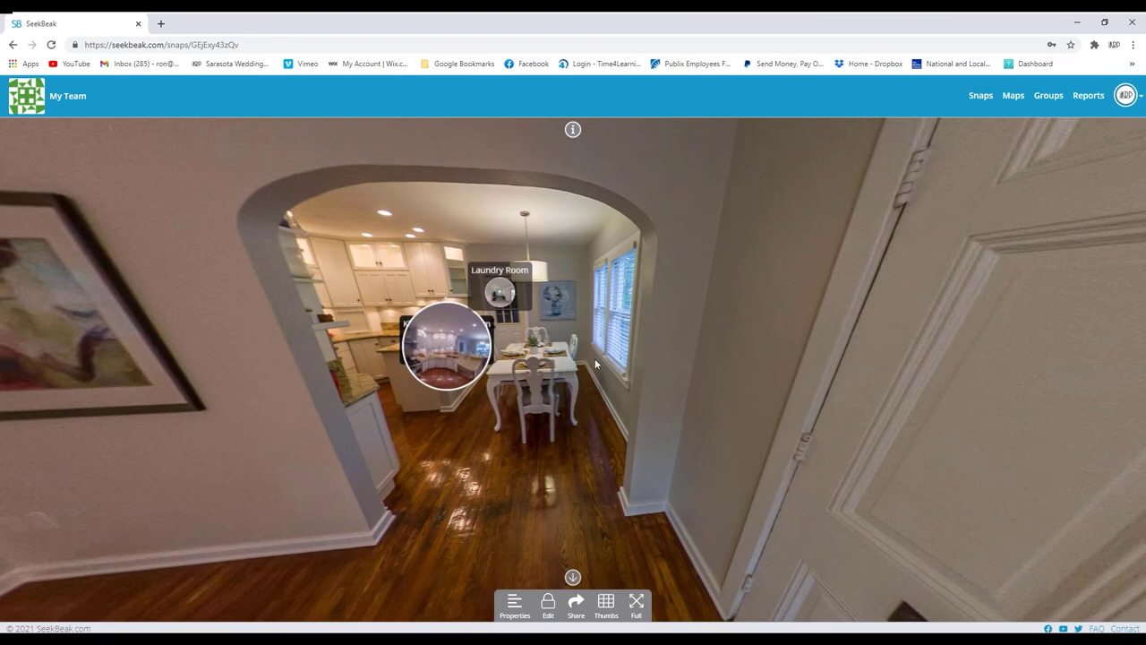
pyautogui.click(447, 345)
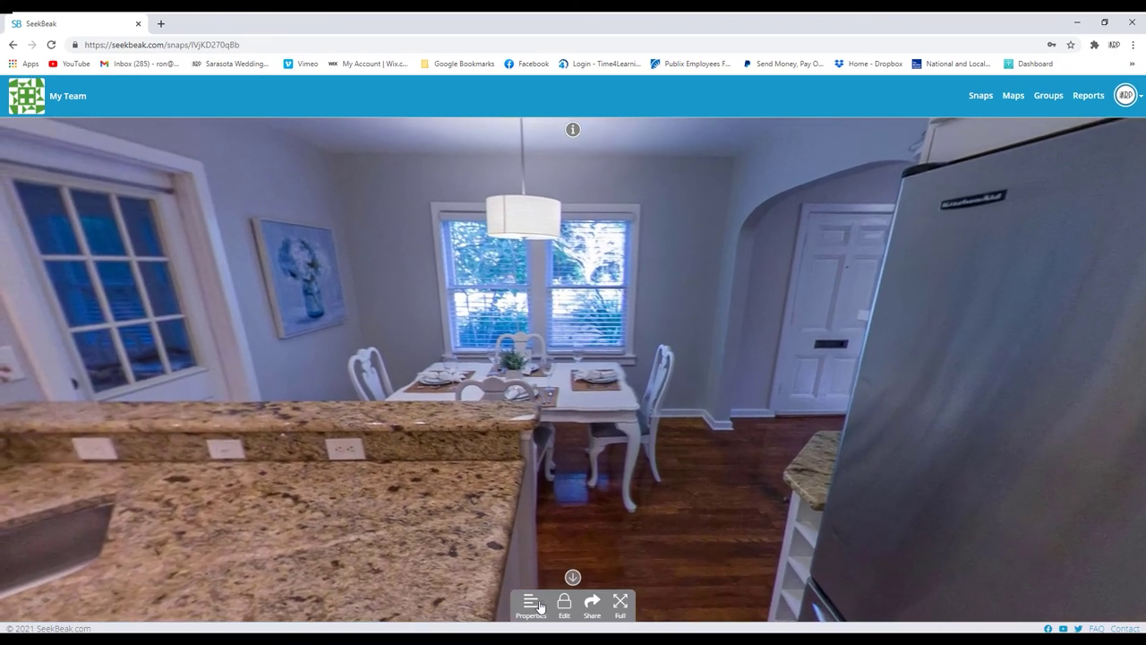
# Set the Kitchen-Dinning Room snap's start view position to the current view and save the details
pyautogui.click(532, 592)
pyautogui.click(329, 162)
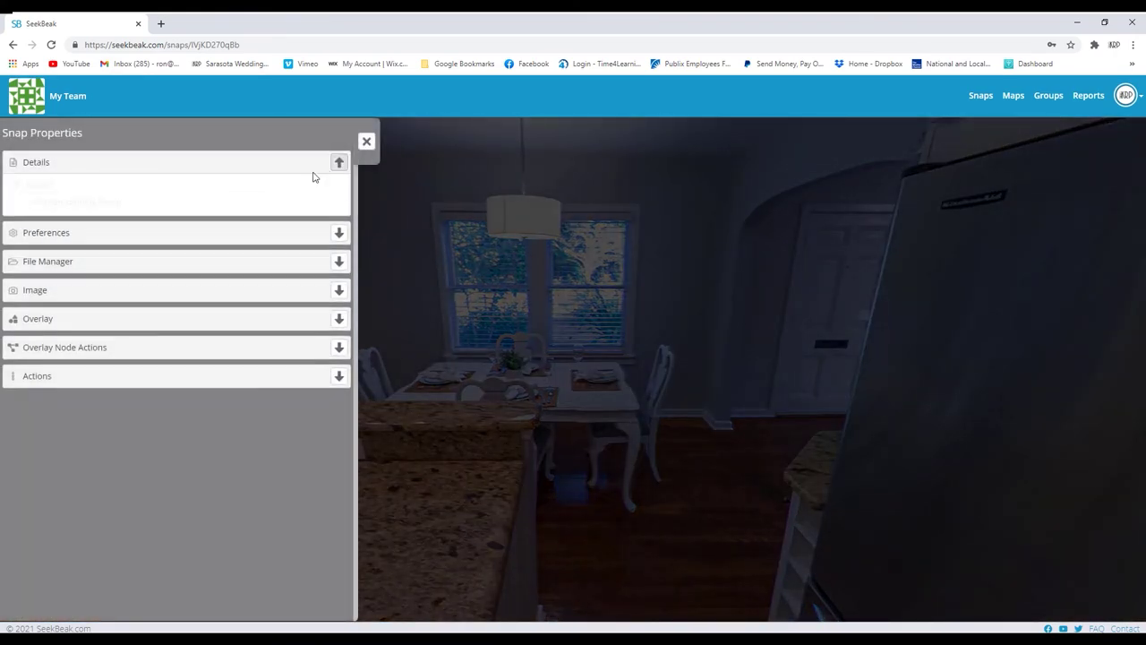
pyautogui.click(303, 433)
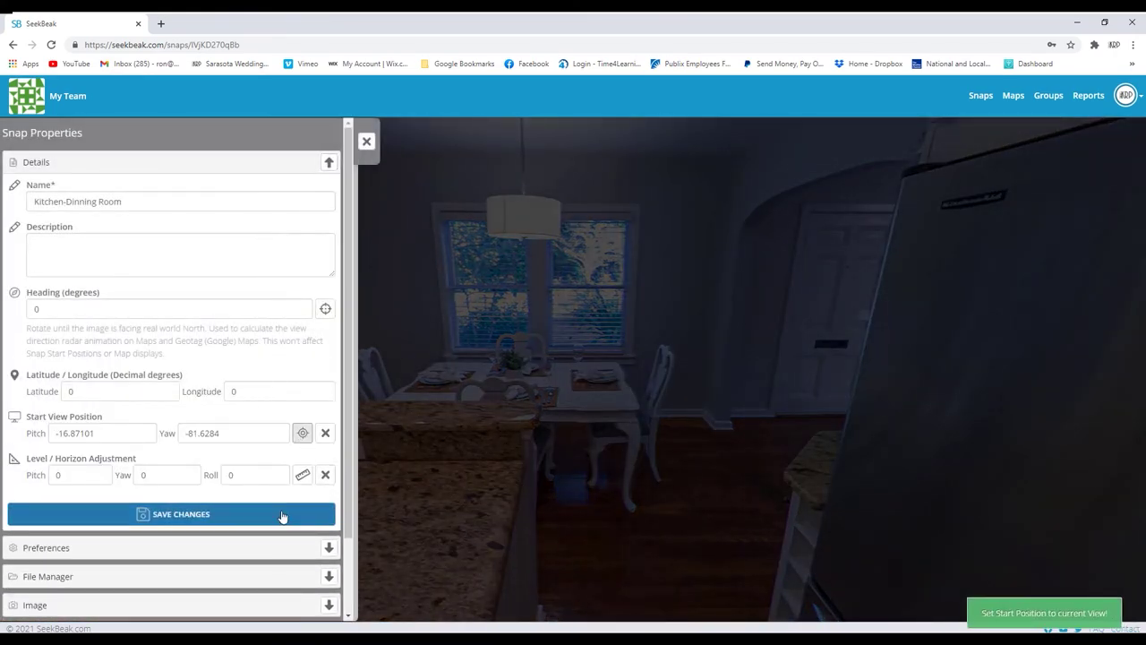
pyautogui.click(282, 516)
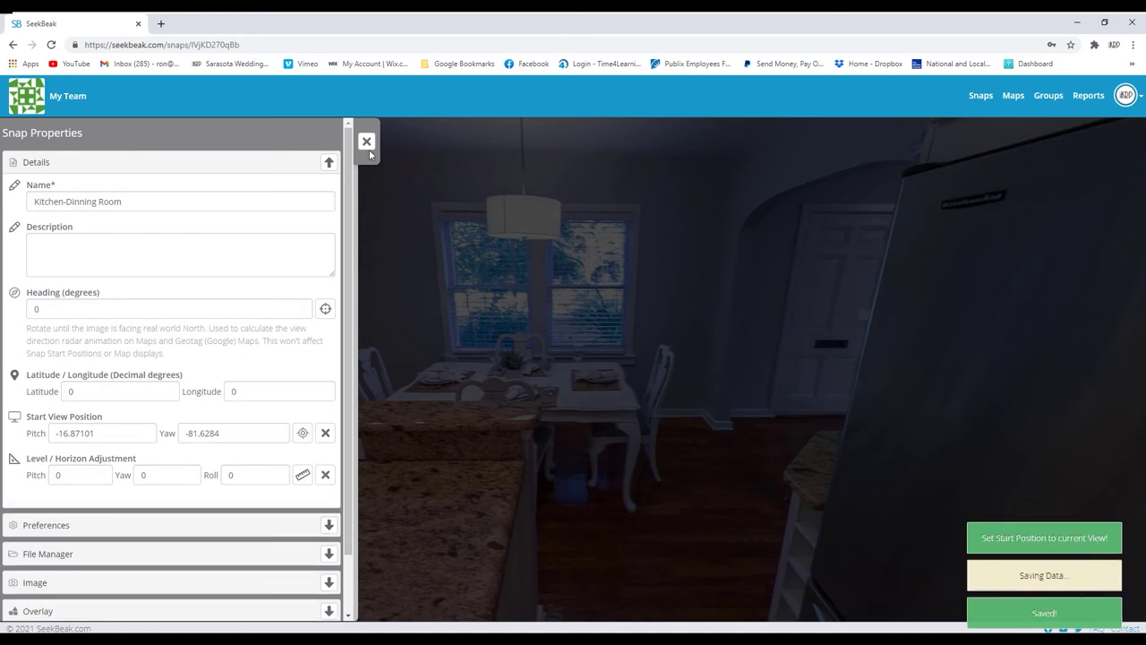
# Set the Kitchen-Dinning Room snap's initial field of view to 99 degrees, save the preferences and close the snap properties
pyautogui.click(328, 525)
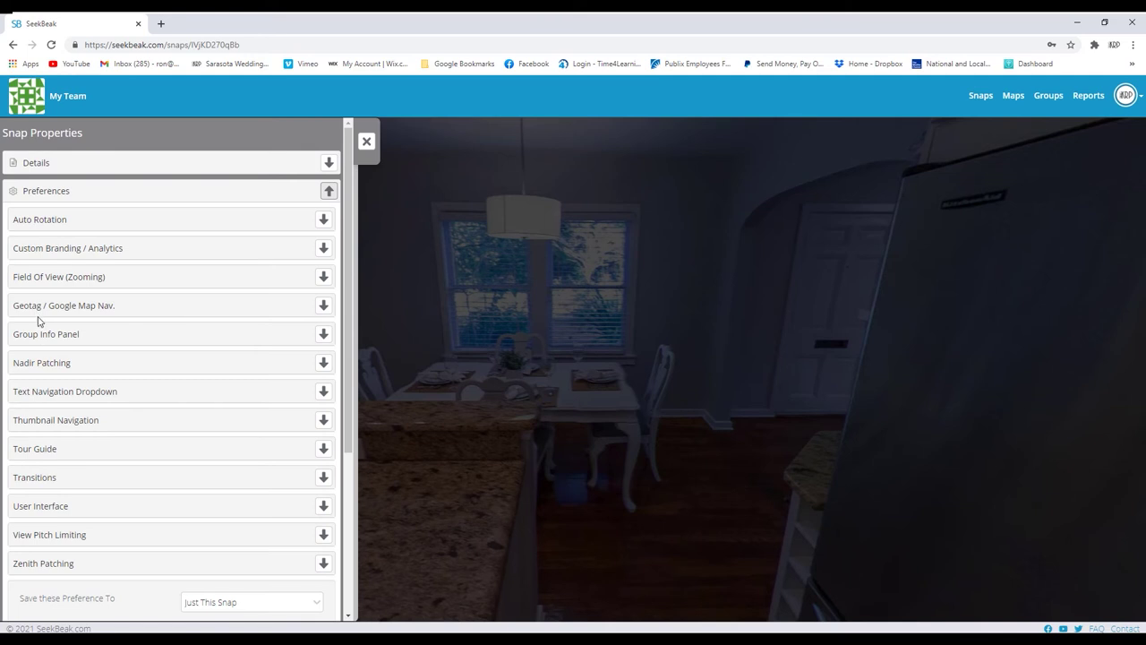
pyautogui.click(323, 278)
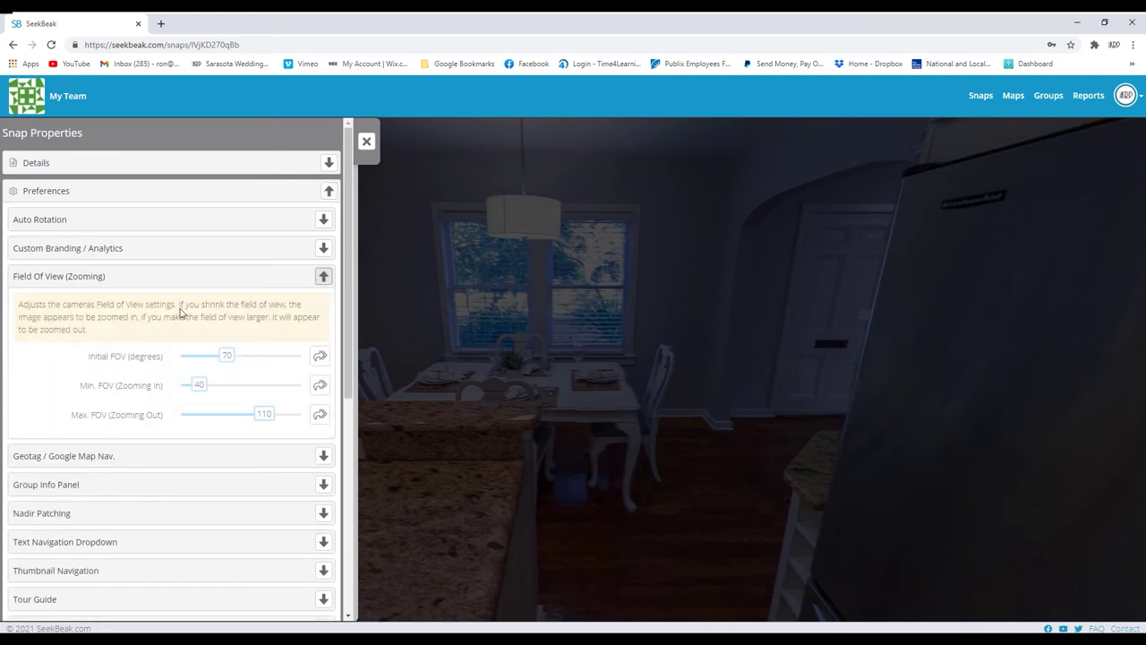
pyautogui.moveTo(232, 362); pyautogui.dragTo(254, 358)
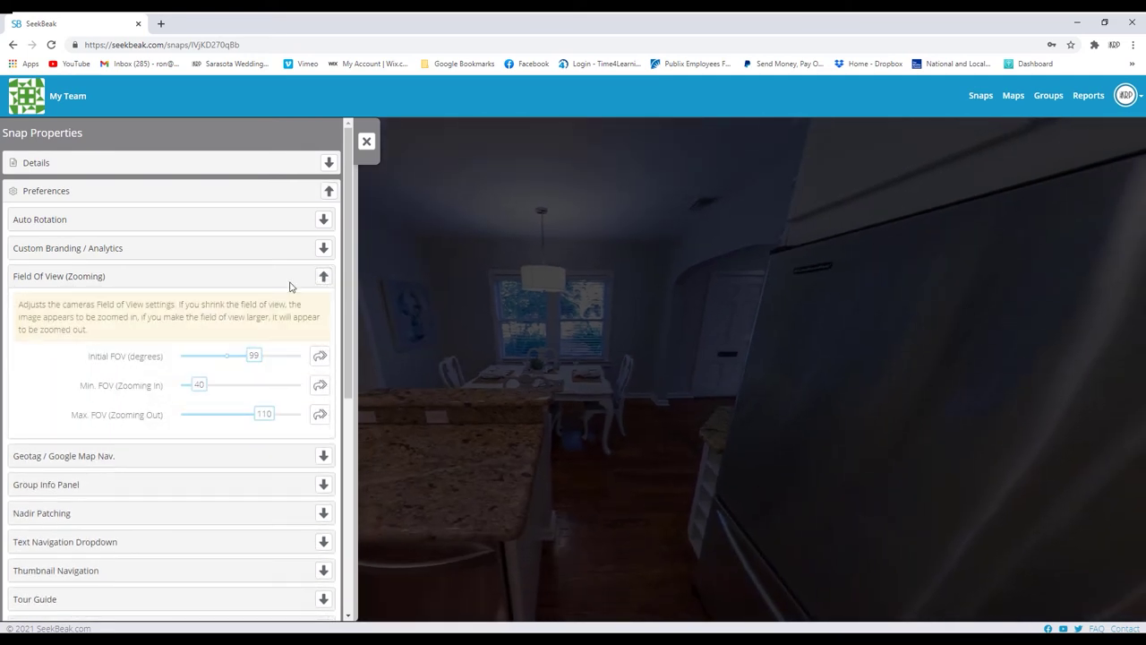
pyautogui.scroll(-3, 210, 455)
pyautogui.click(163, 489)
pyautogui.click(366, 141)
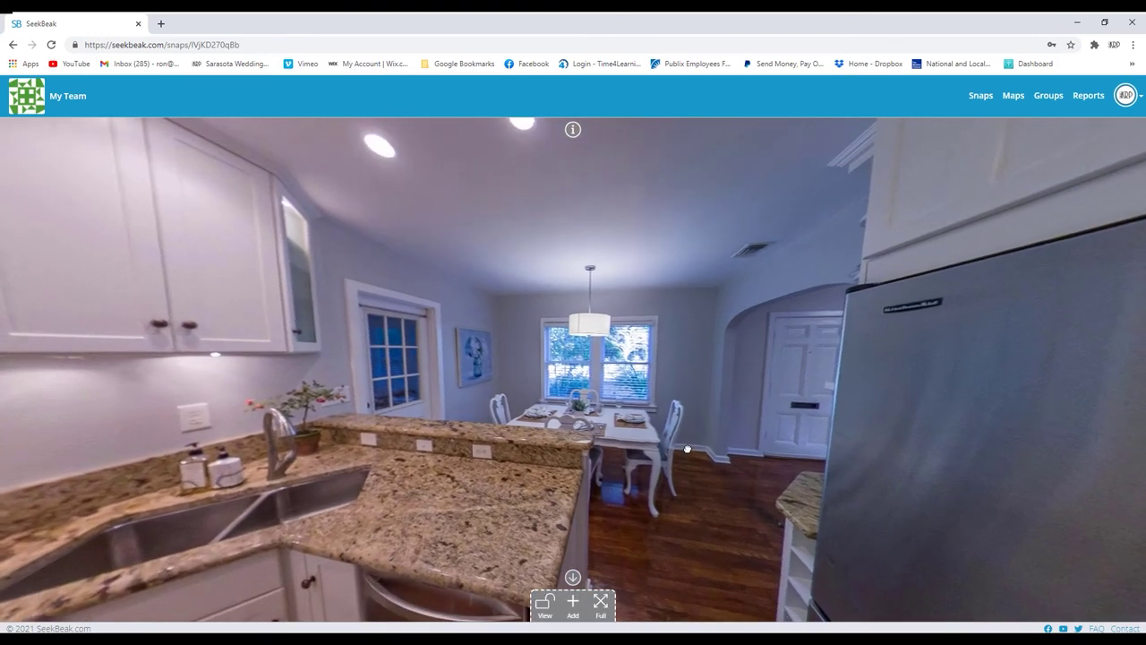
# Place a Quick Jump Hotspot to Laundry Room on the glass-paned door behind the kitchen counter
pyautogui.click(573, 602)
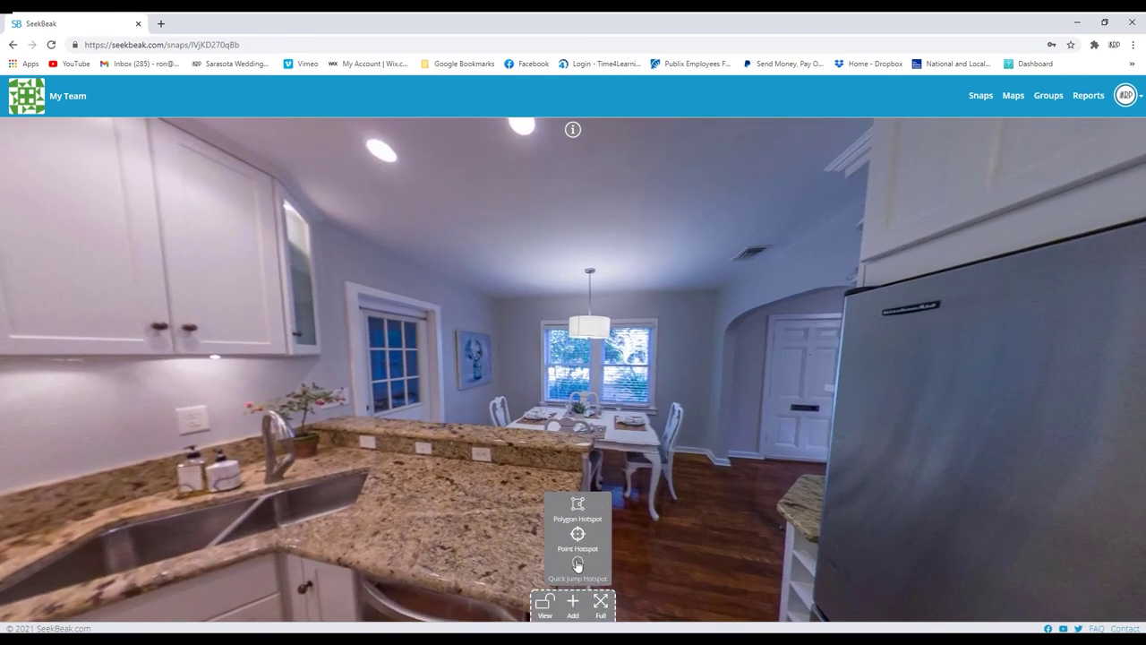
pyautogui.click(578, 564)
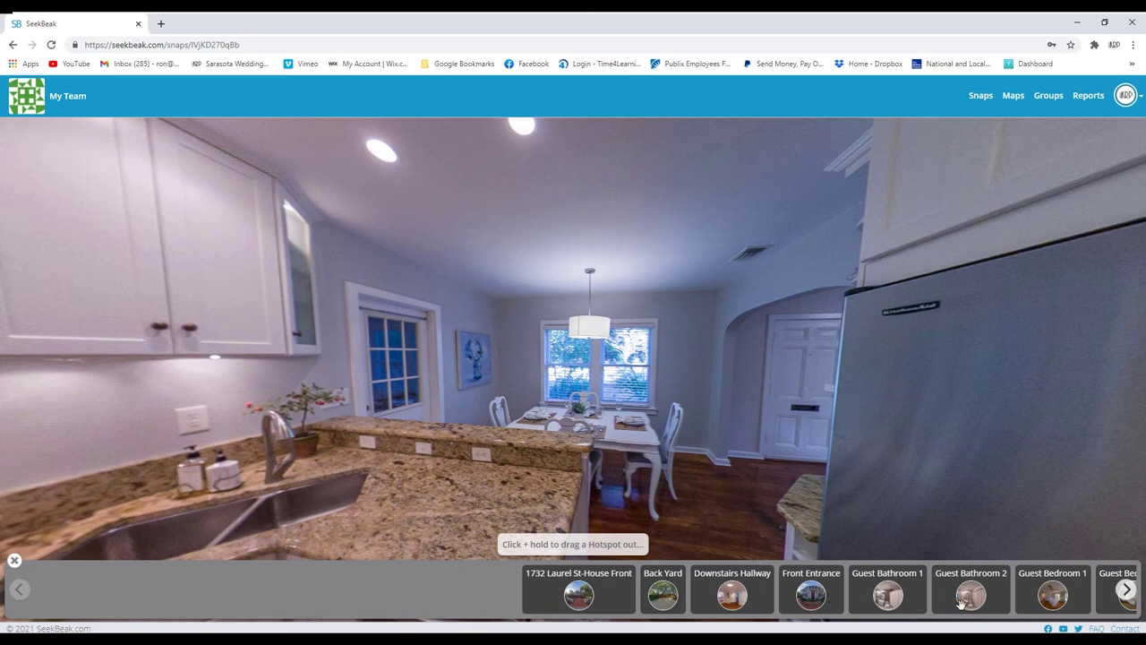
pyautogui.click(1126, 589)
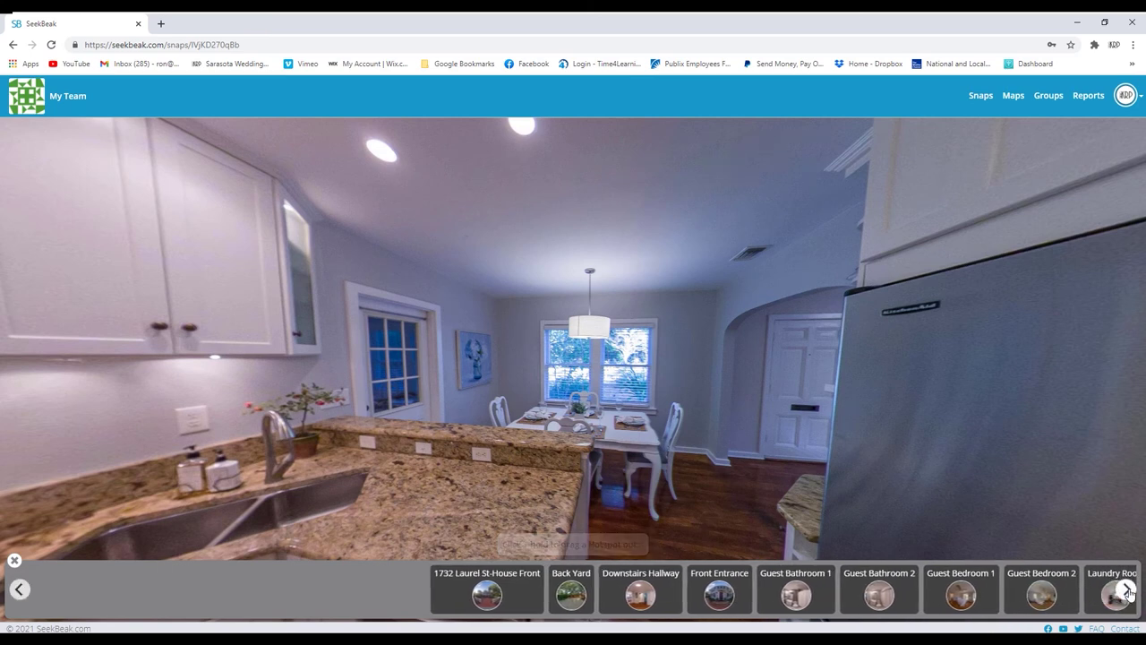
pyautogui.click(1127, 591)
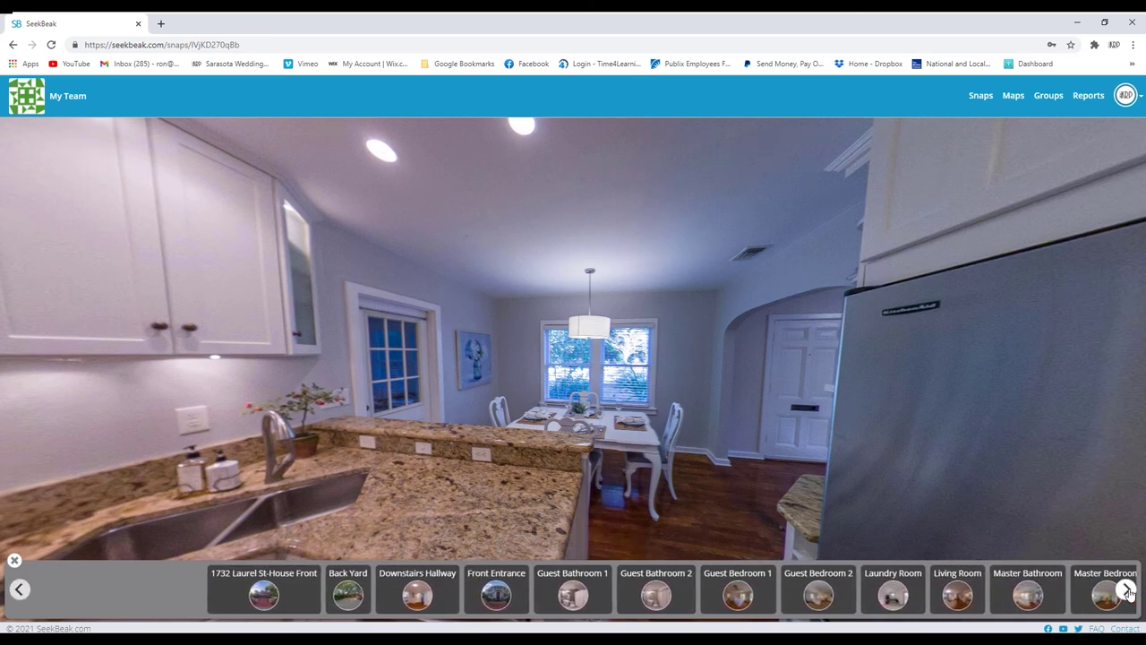
pyautogui.moveTo(894, 595); pyautogui.dragTo(377, 369)
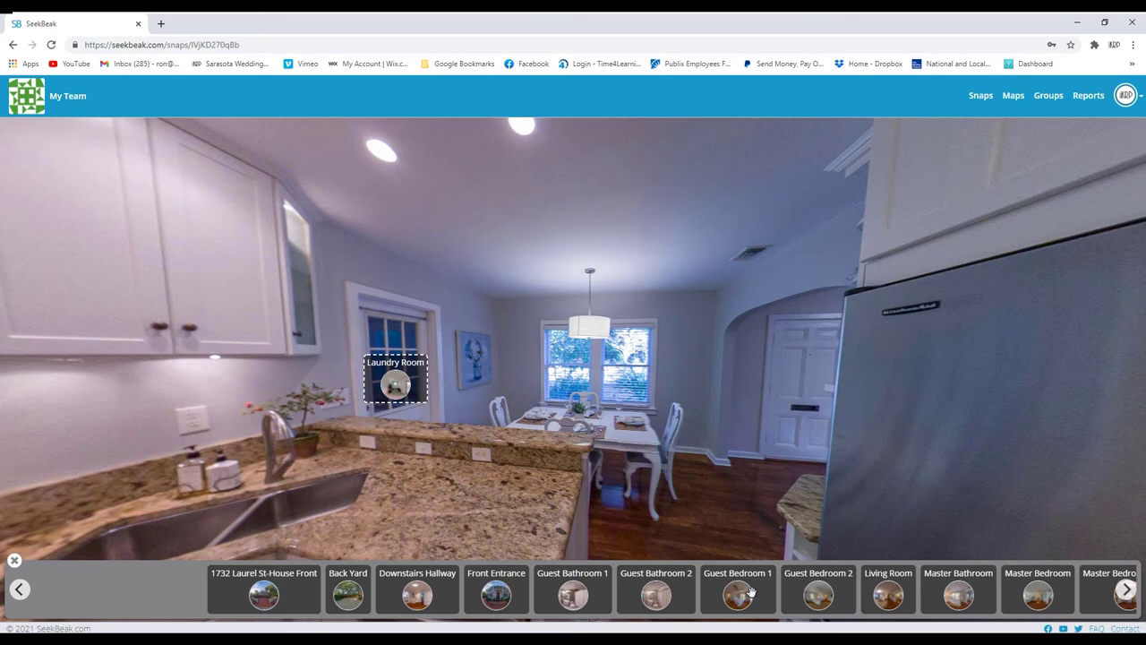
# Place a Quick Jump Hotspot to Living Room on the white front door beside the refrigerator
pyautogui.click(1127, 590)
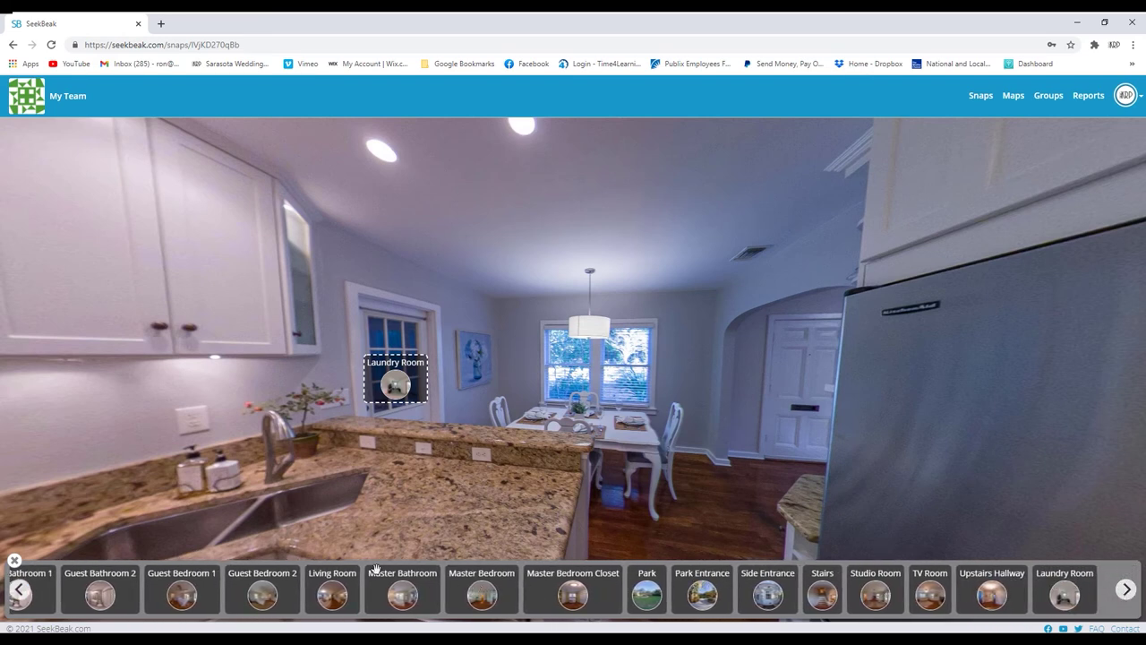
pyautogui.moveTo(352, 569); pyautogui.dragTo(796, 410)
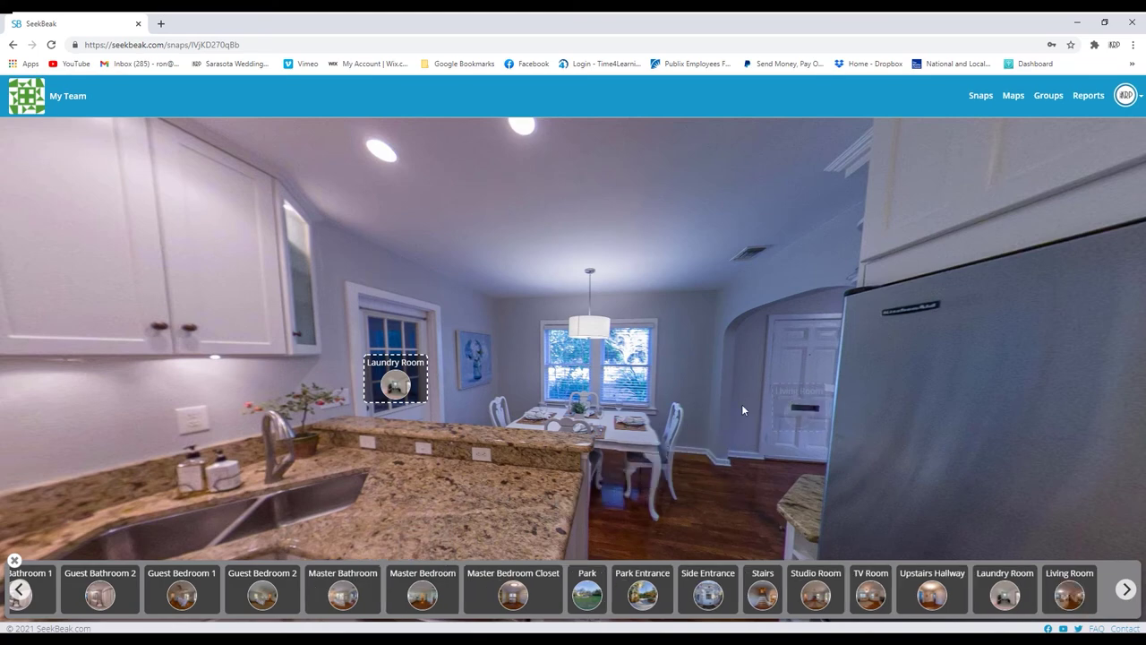
pyautogui.moveTo(609, 459); pyautogui.dragTo(2, 548)
# Save the Kitchen-Dinning Room hotspots and follow the hotspots through the Living Room to the Downstairs Hallway snap
pyautogui.click(14, 561)
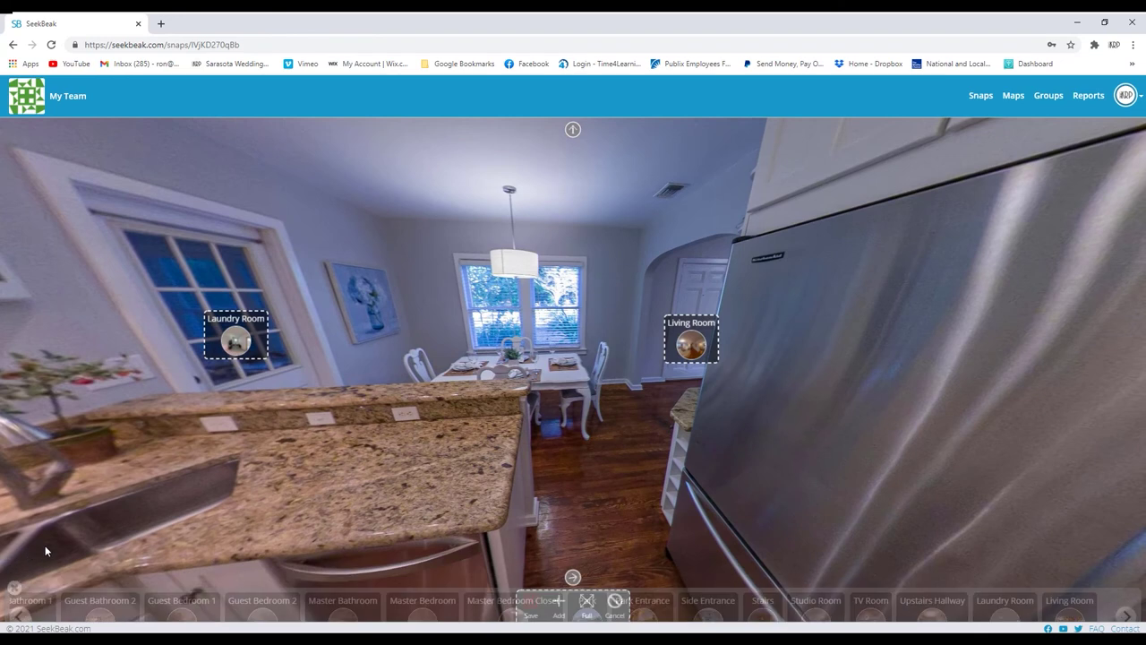
pyautogui.click(527, 604)
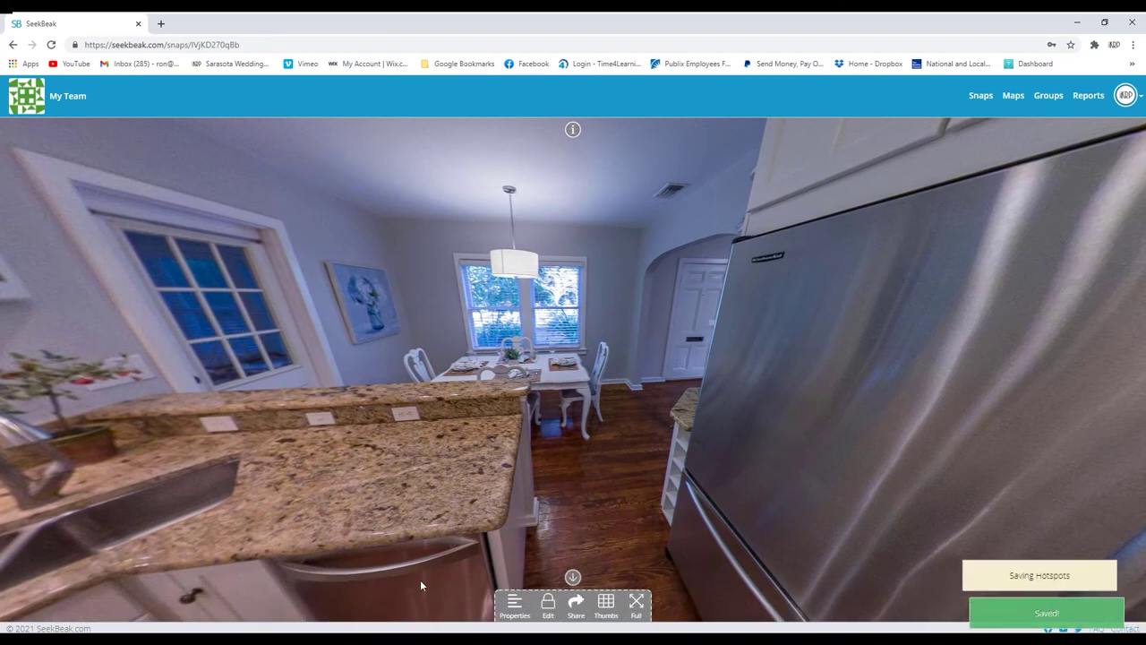
pyautogui.click(690, 347)
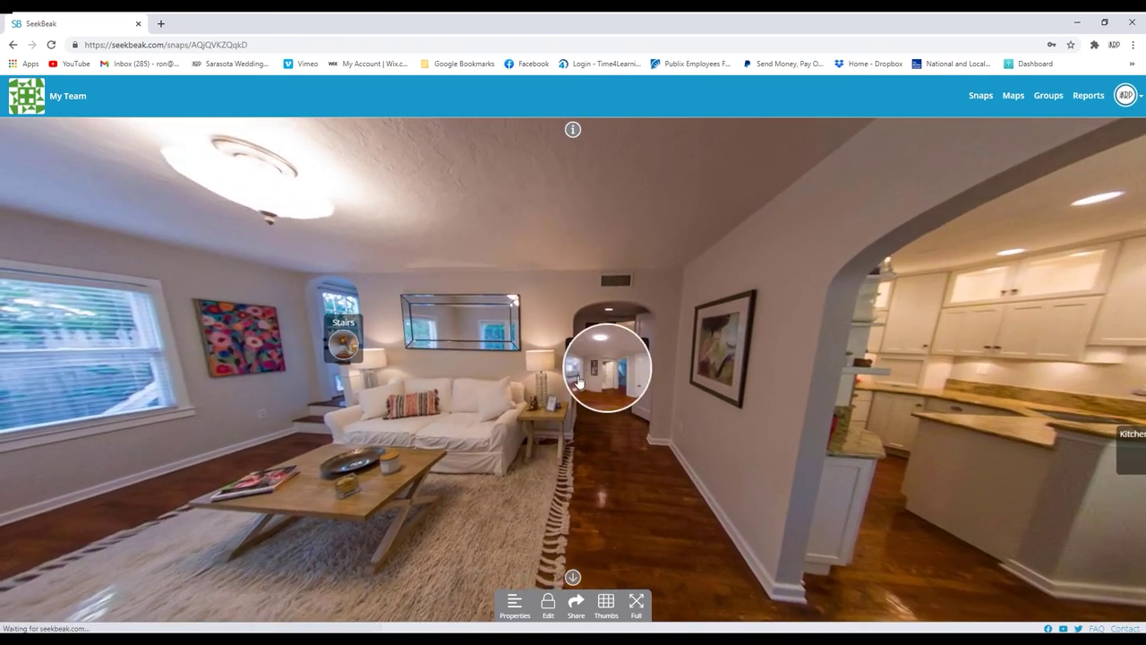
pyautogui.click(577, 381)
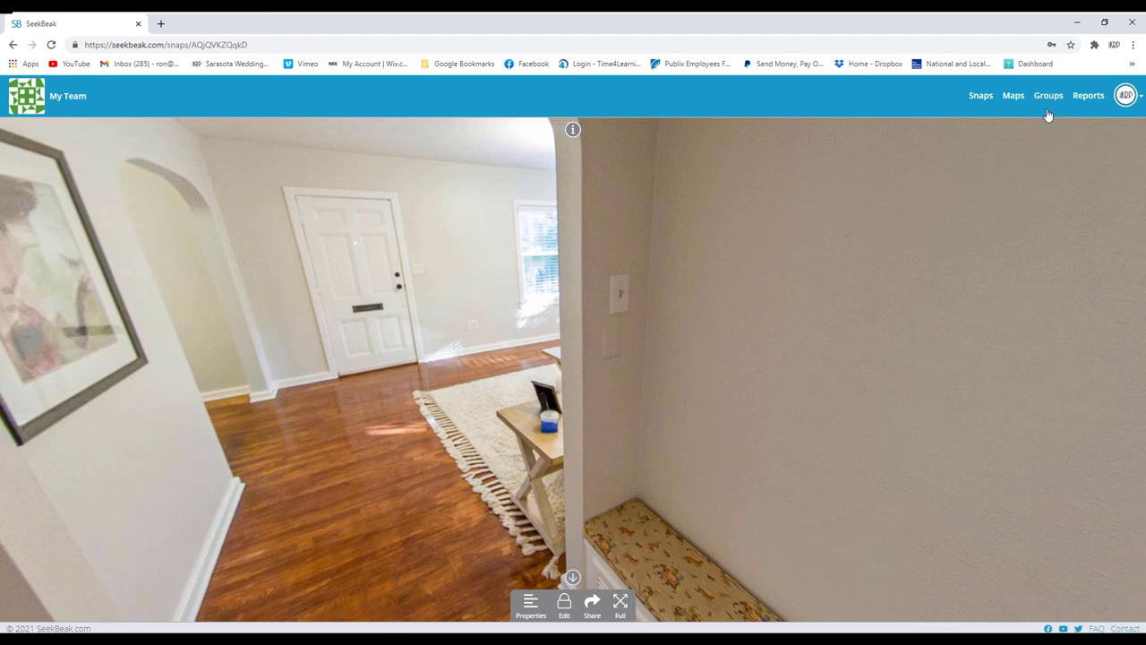
# Go to the groups dashboard and select the finished Laurel St. tour group
pyautogui.click(979, 97)
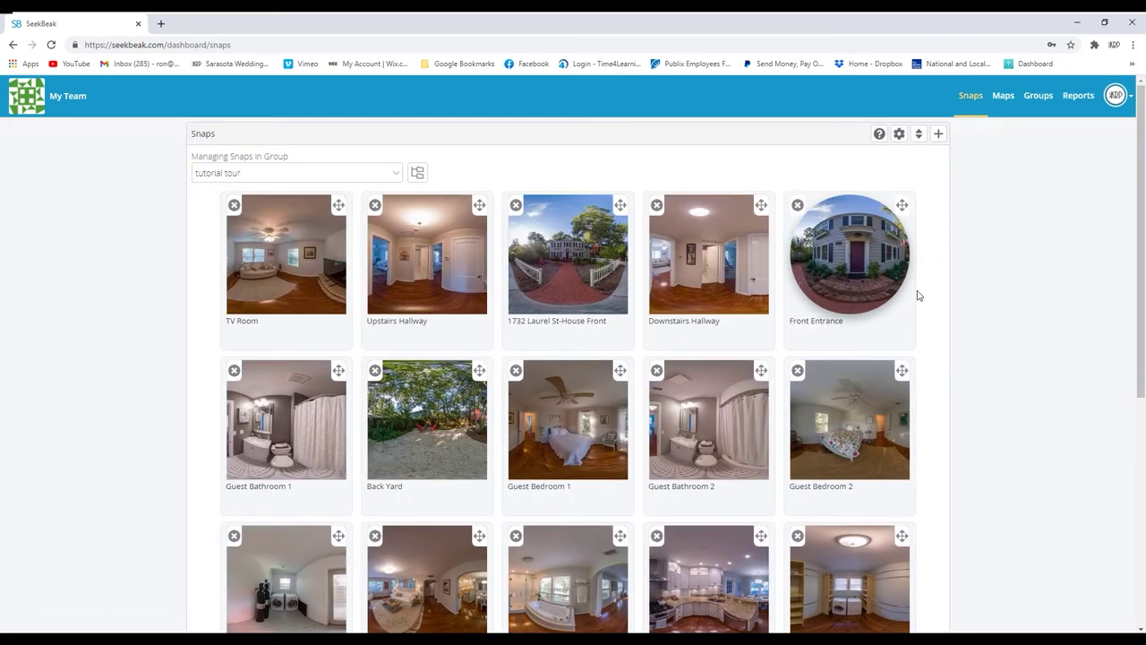
pyautogui.click(1035, 96)
pyautogui.click(376, 163)
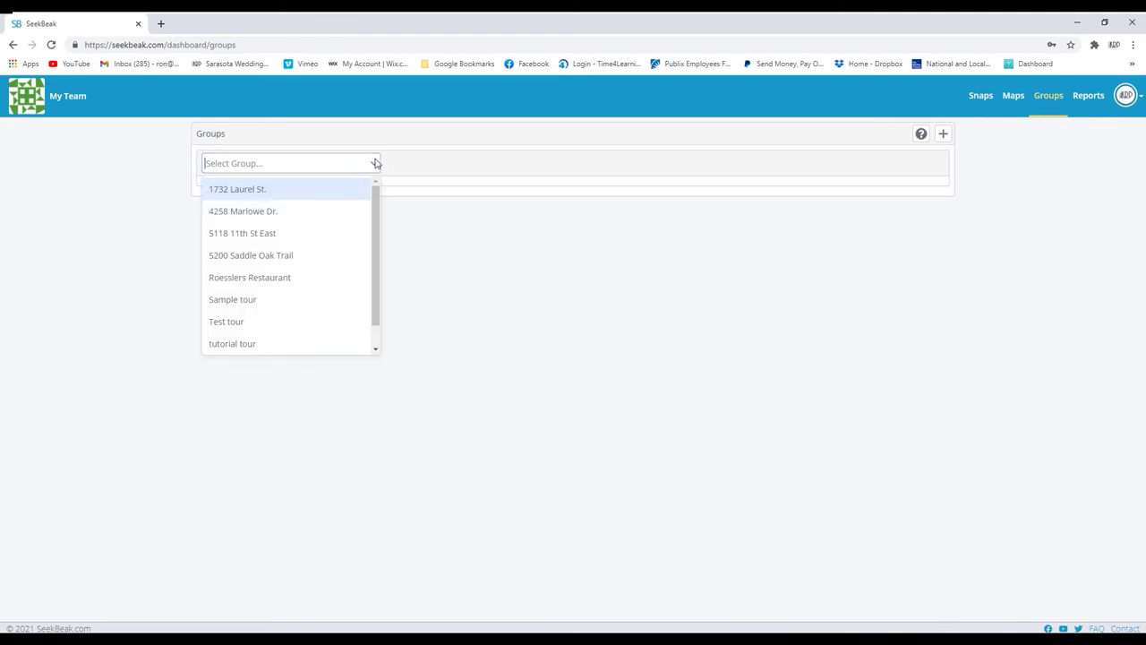
pyautogui.click(239, 190)
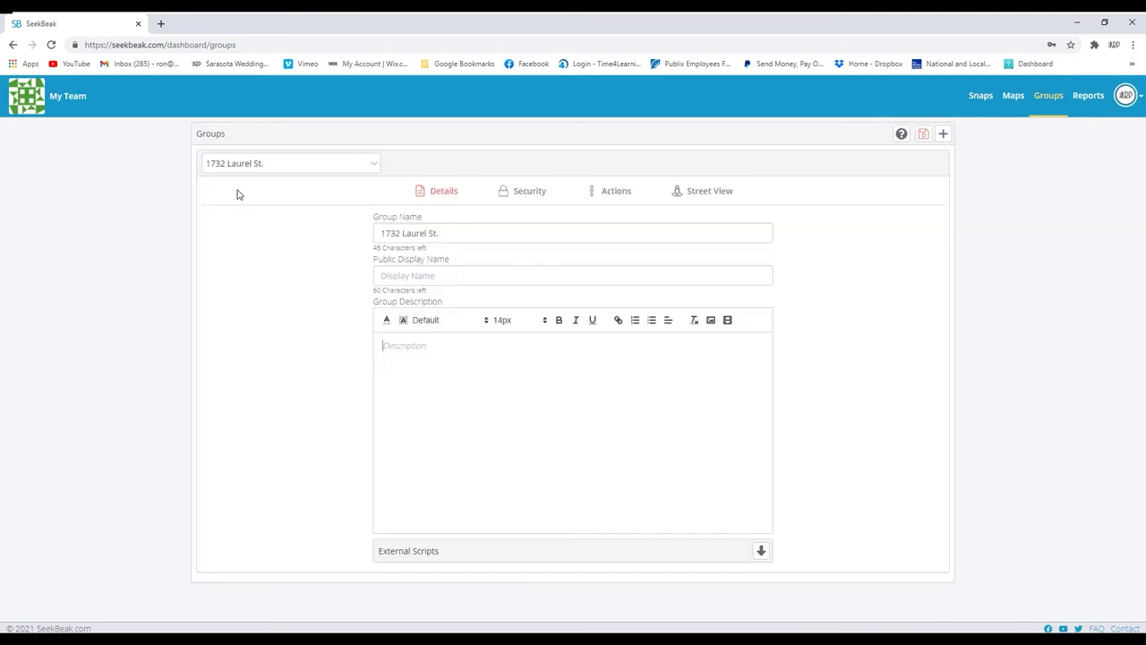
# Show the snaps of the Laurel St. group and open its House Front snap
pyautogui.click(980, 96)
pyautogui.click(396, 173)
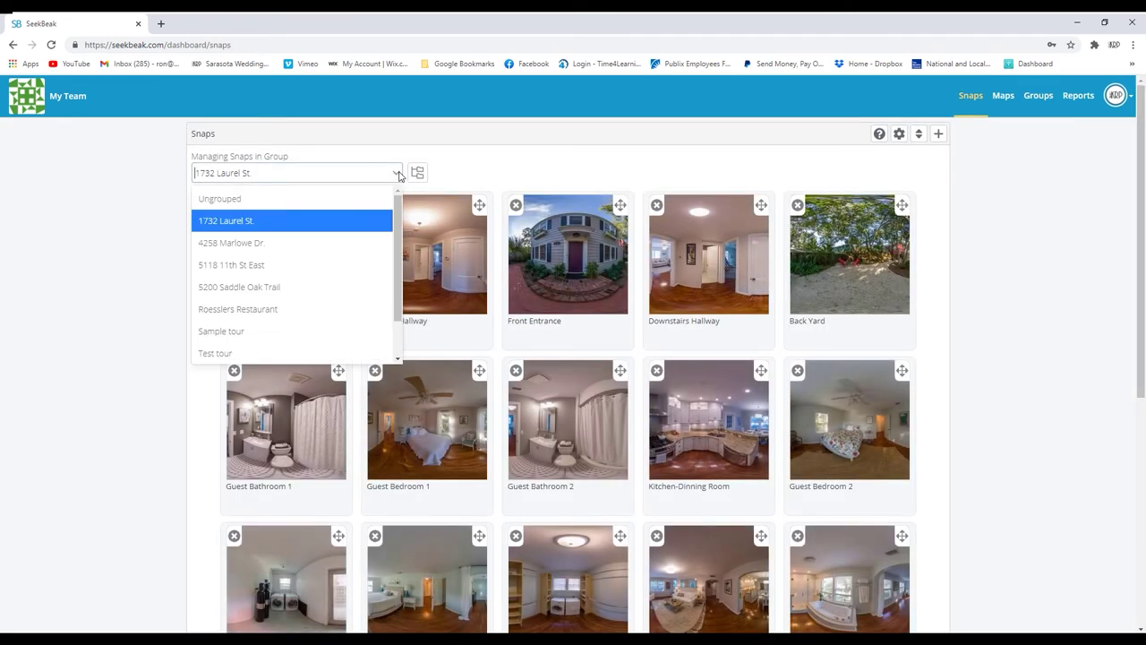
pyautogui.click(246, 225)
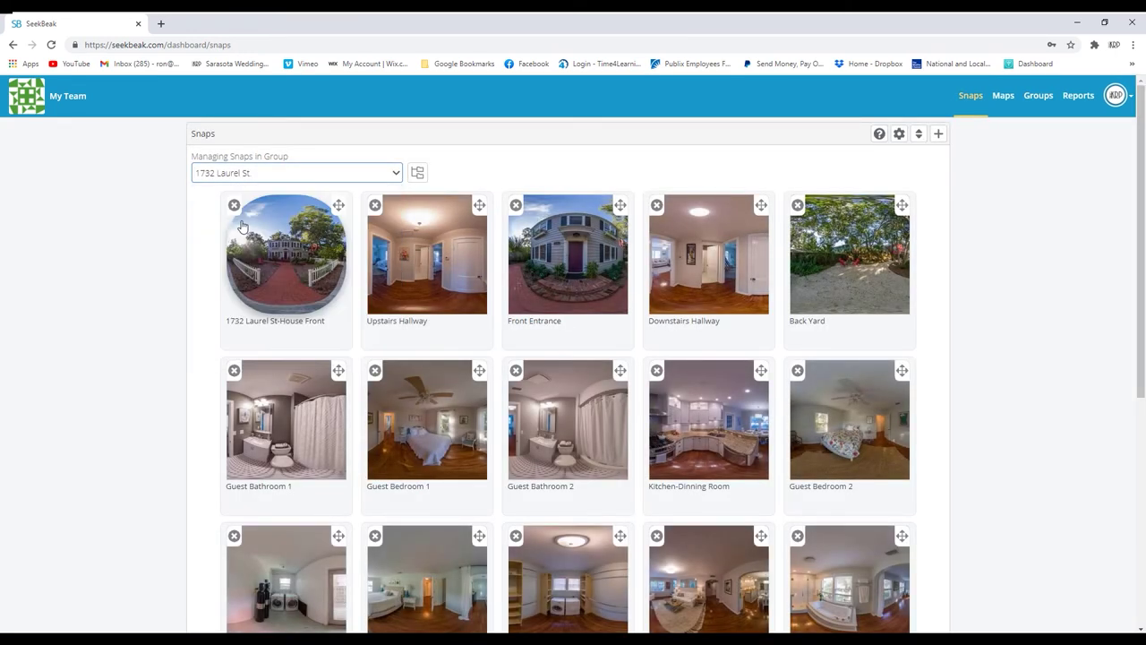
pyautogui.scroll(-5, 991, 305)
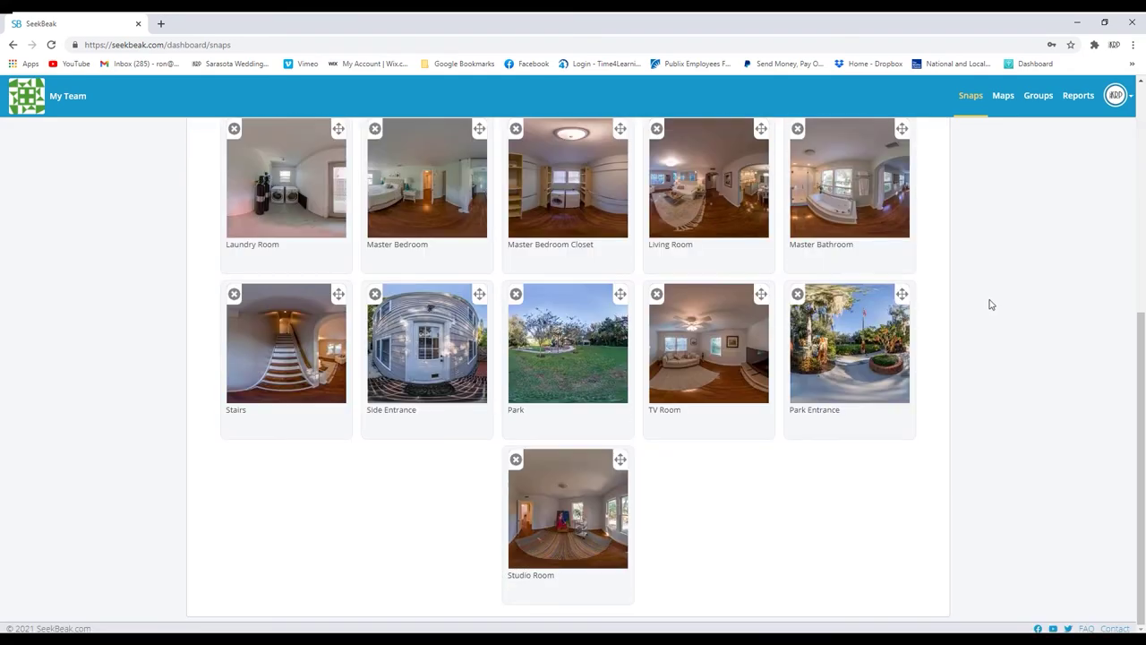
pyautogui.scroll(5, 1008, 351)
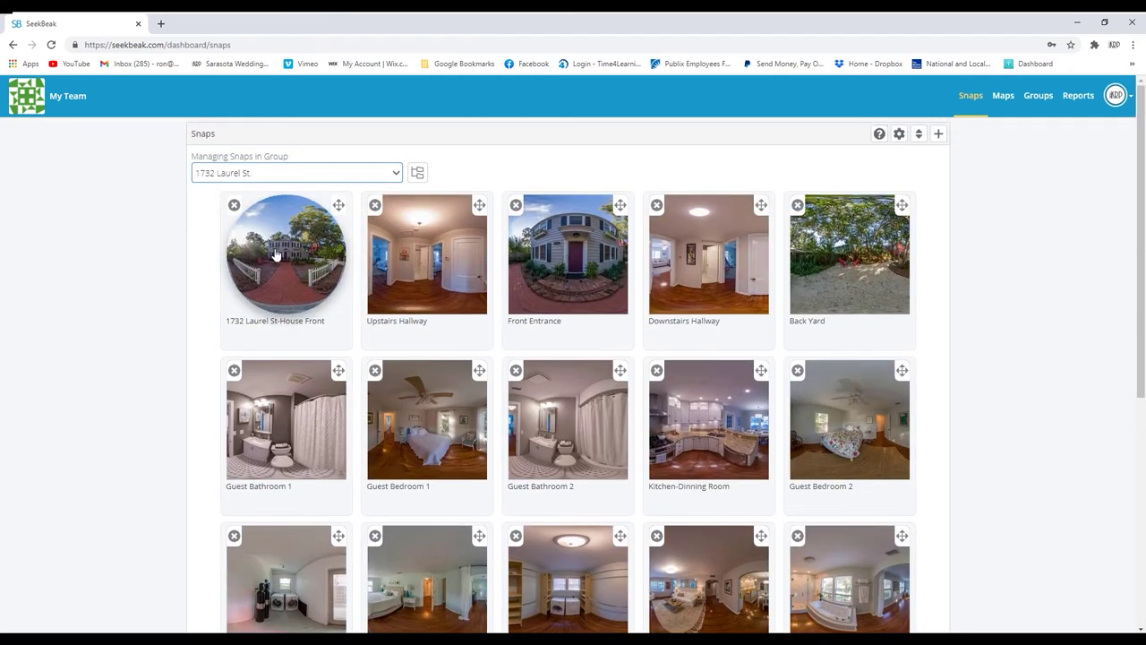
pyautogui.click(277, 255)
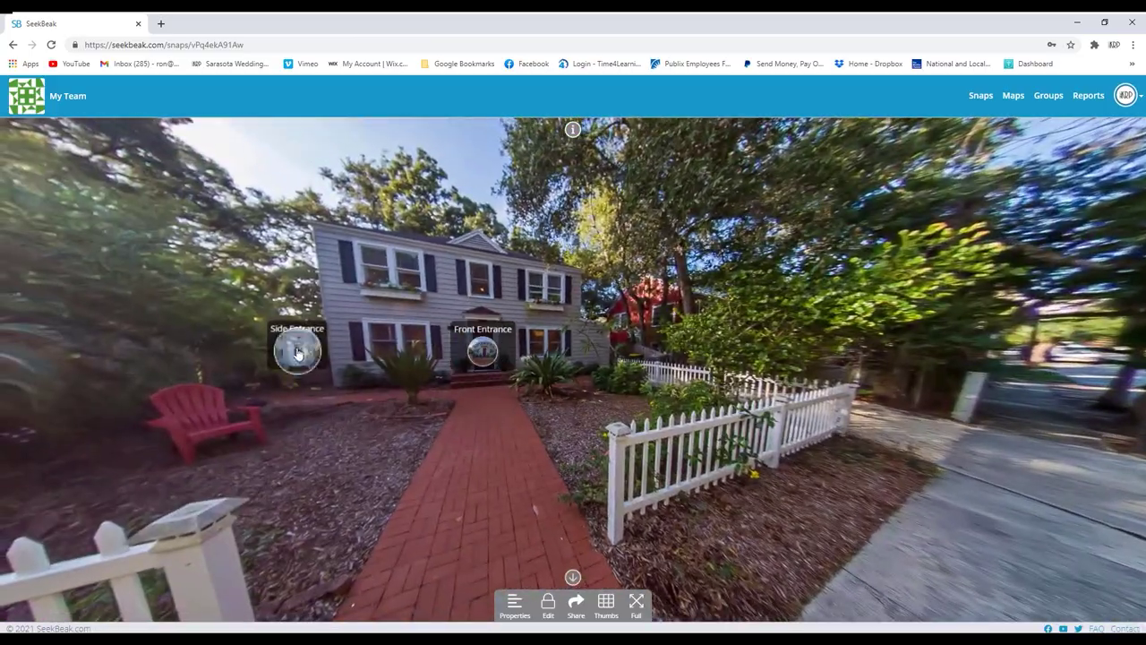
# Walk the finished tour through Side Entrance, Back Yard, Side Entrance and Front Entrance back to the House Front snap
pyautogui.click(298, 353)
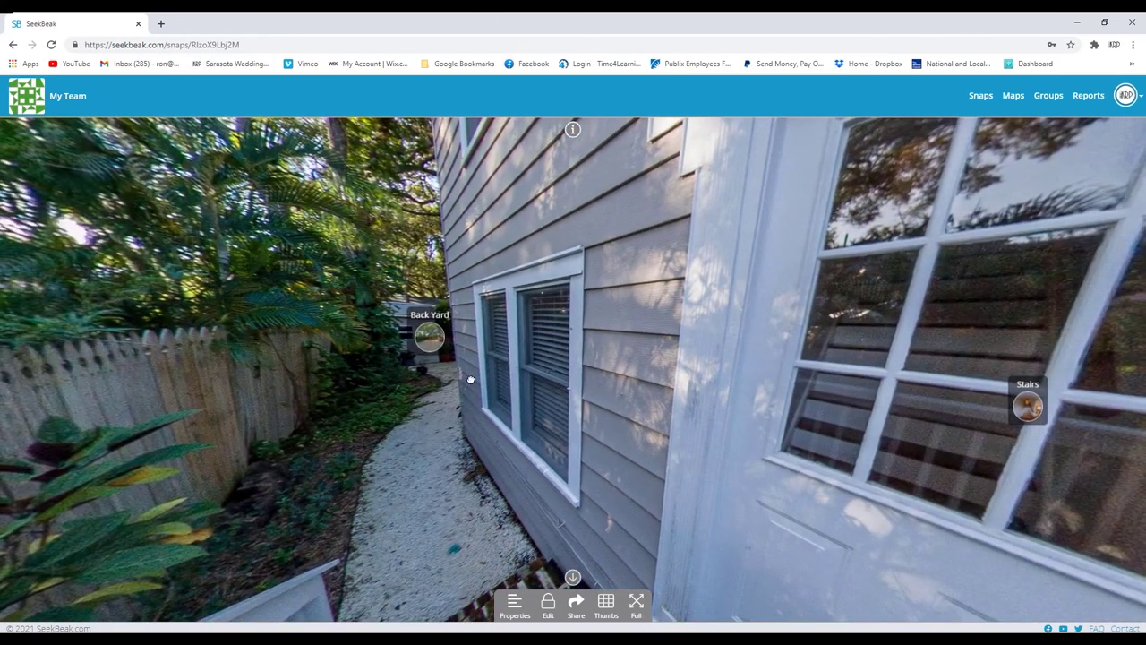
pyautogui.click(430, 335)
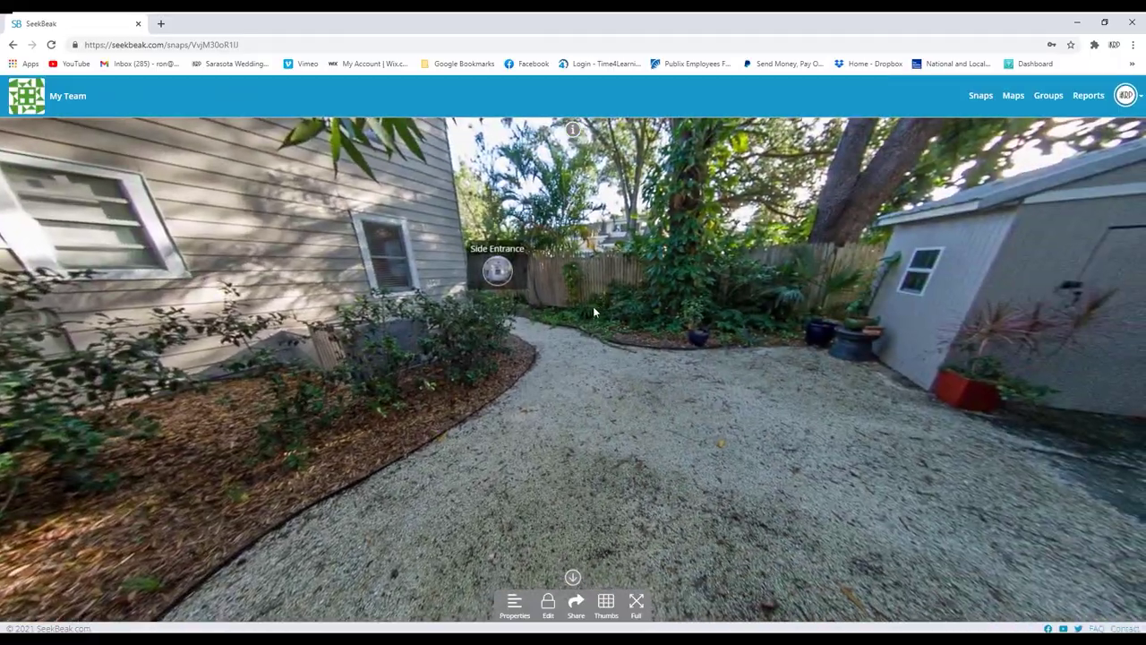
pyautogui.click(498, 273)
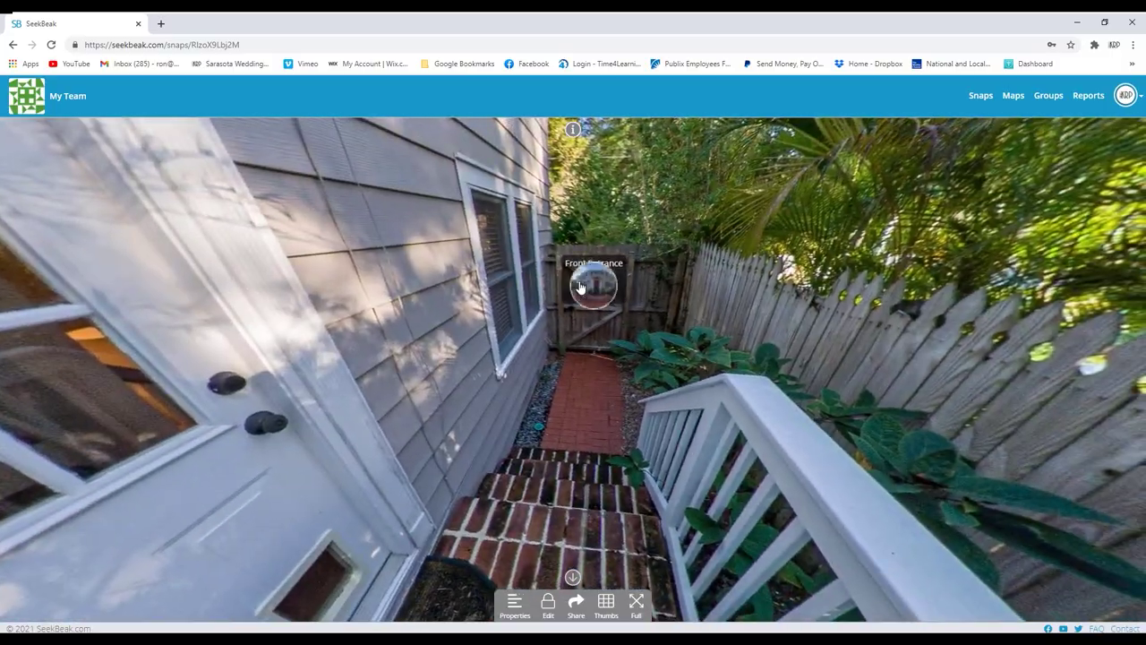
pyautogui.click(586, 285)
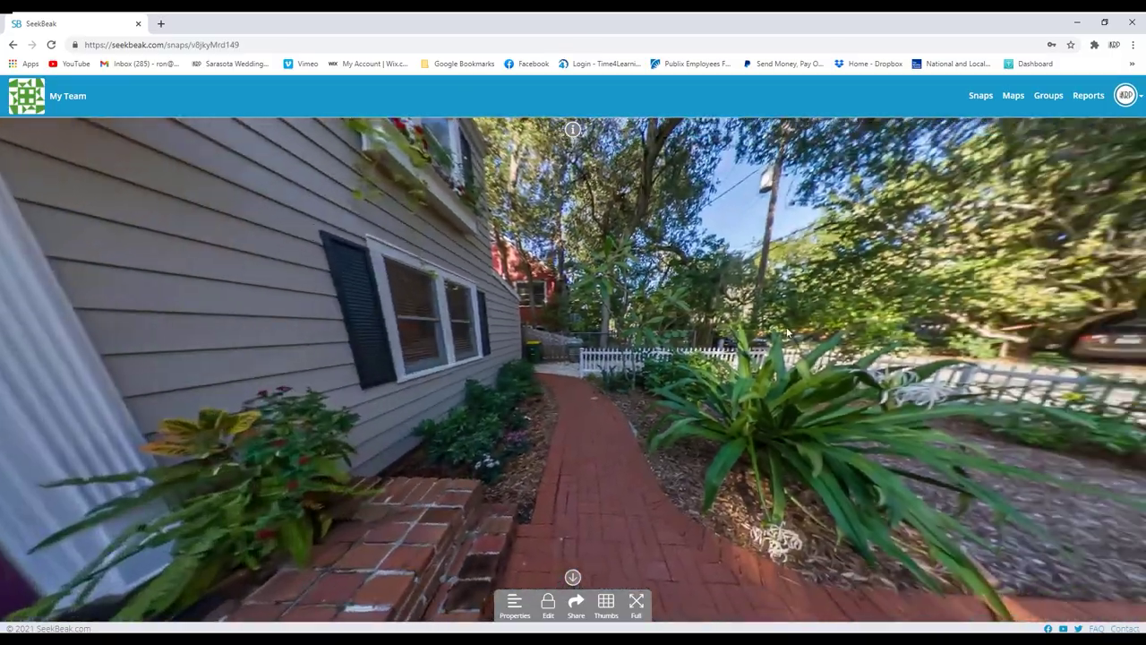
pyautogui.moveTo(788, 333); pyautogui.dragTo(591, 300)
pyautogui.click(586, 301)
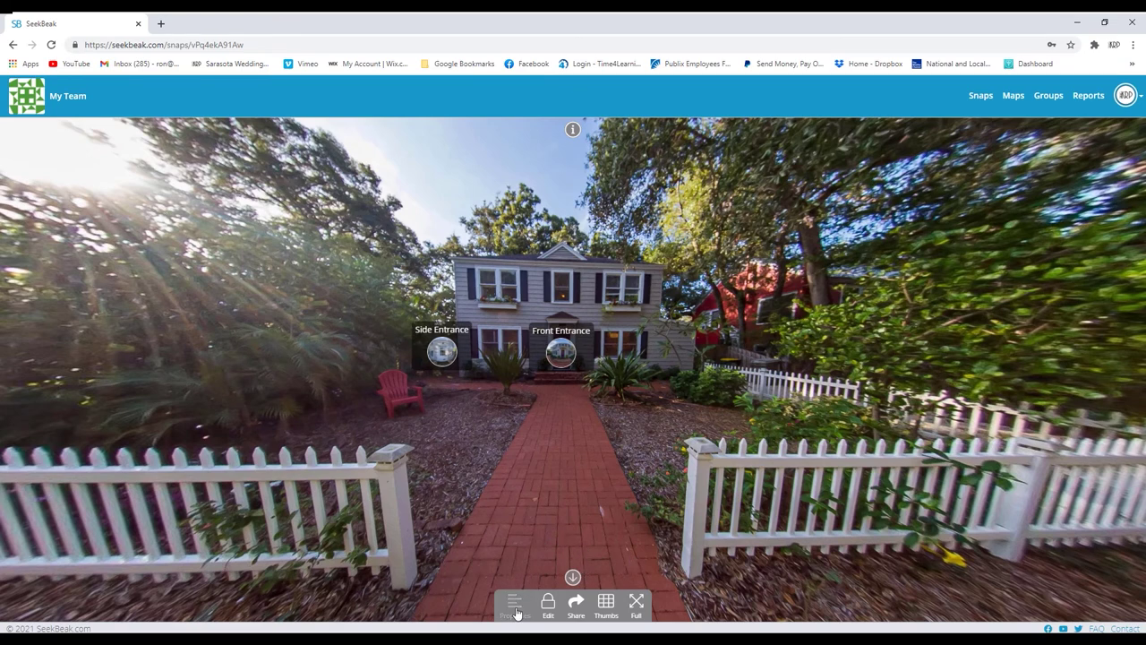
# Open the Facebook share window for the House Front snap and close it without posting
pyautogui.click(580, 608)
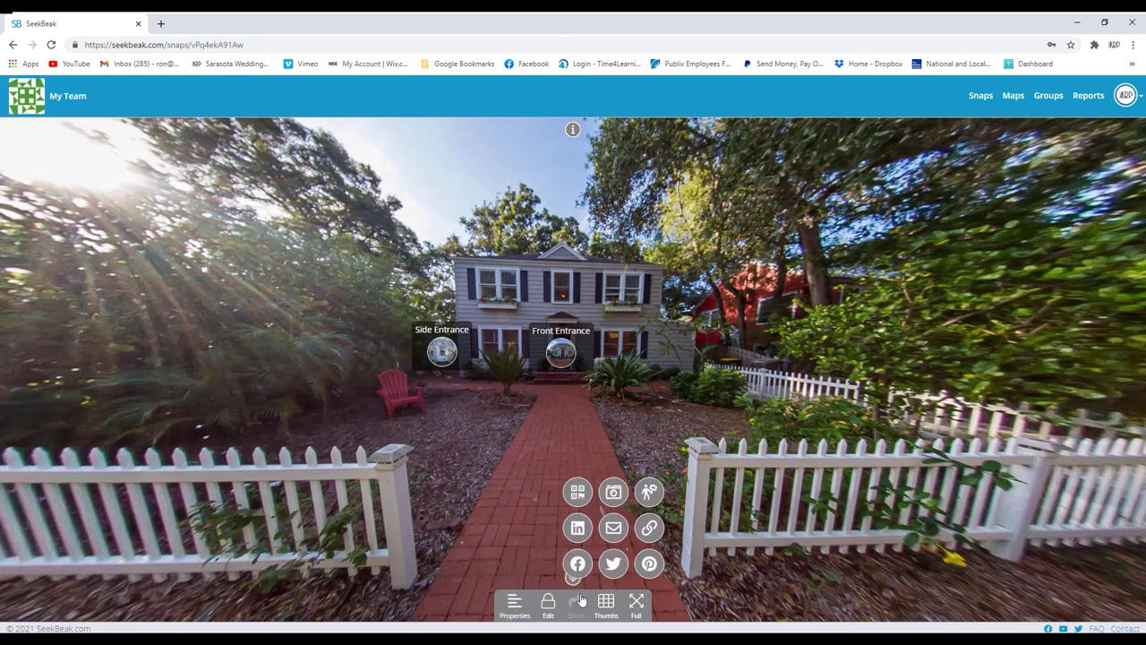
pyautogui.click(578, 563)
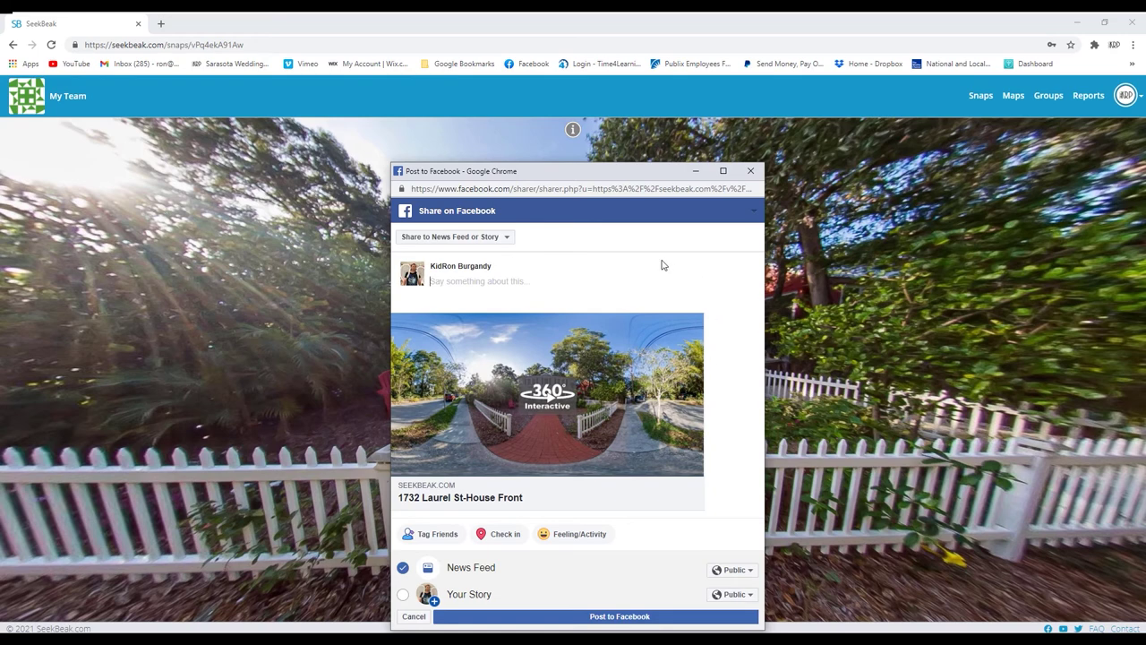
pyautogui.click(750, 170)
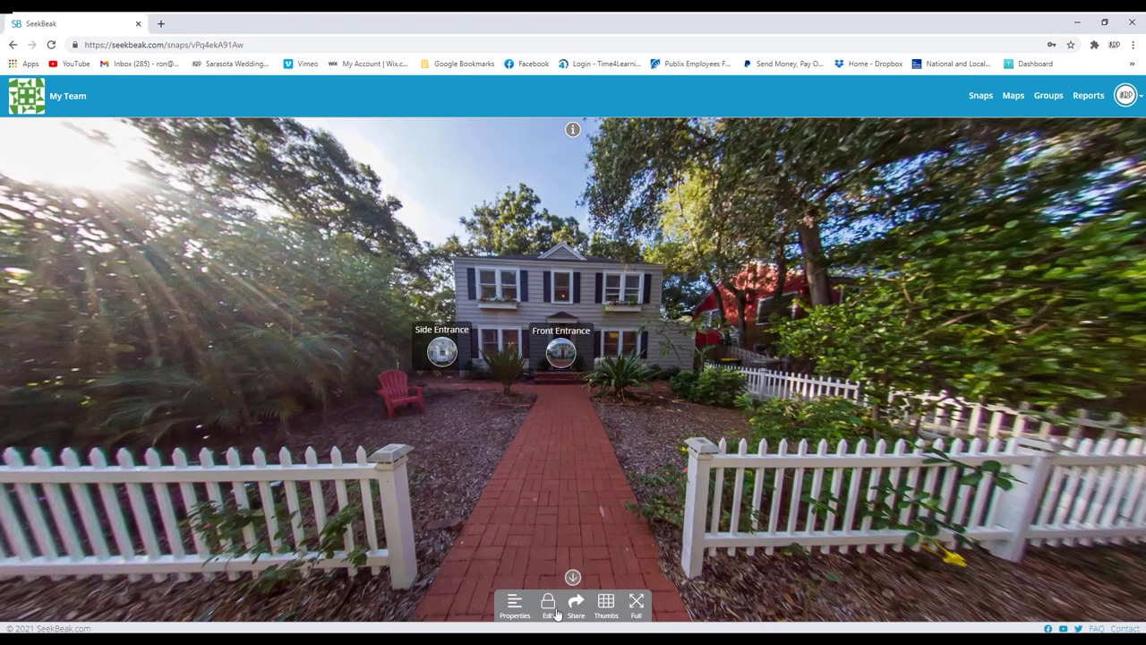
# Download an HD photo of the current House Front view and save it as screenshot.jpg
pyautogui.click(575, 604)
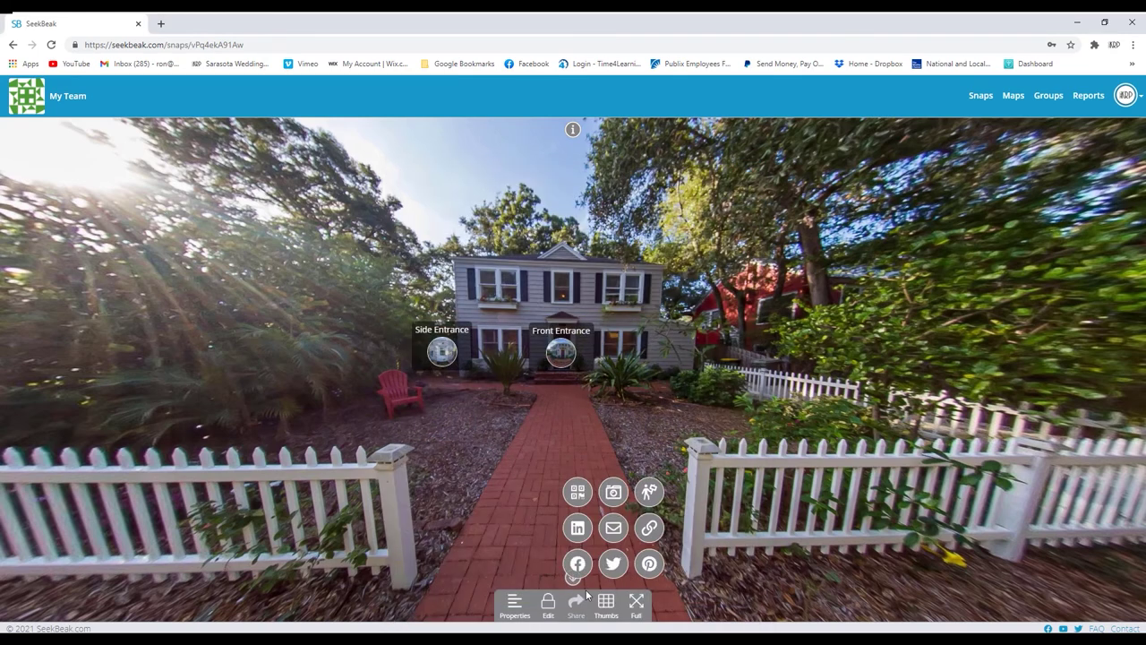
pyautogui.click(614, 498)
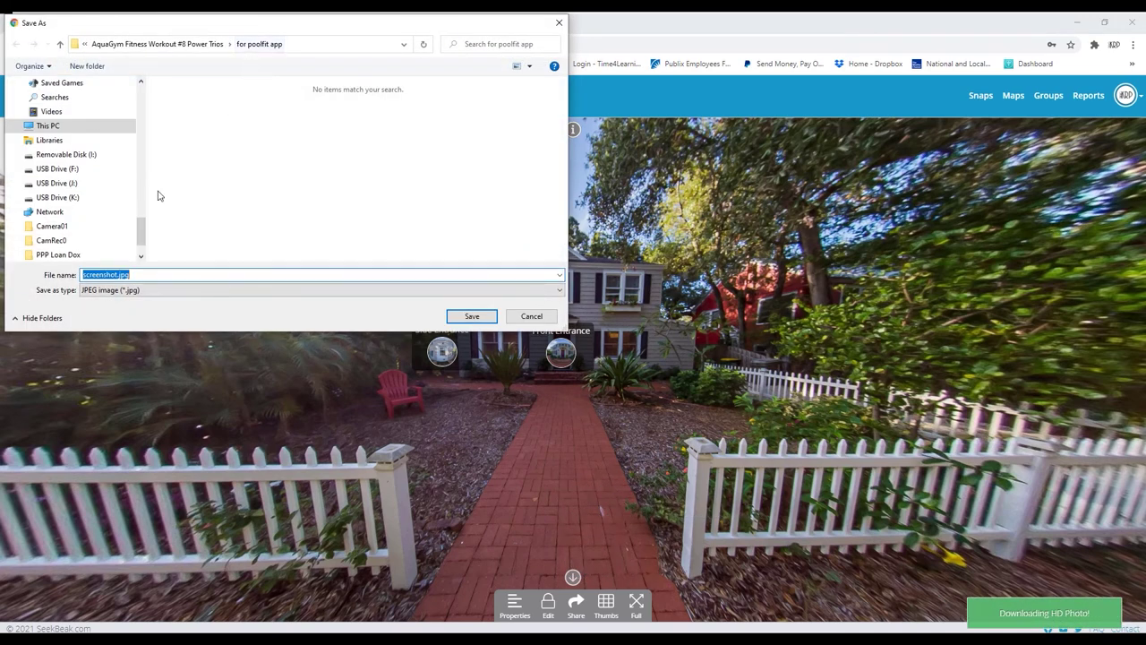
pyautogui.scroll(5, 141, 231)
pyautogui.scroll(10, 142, 178)
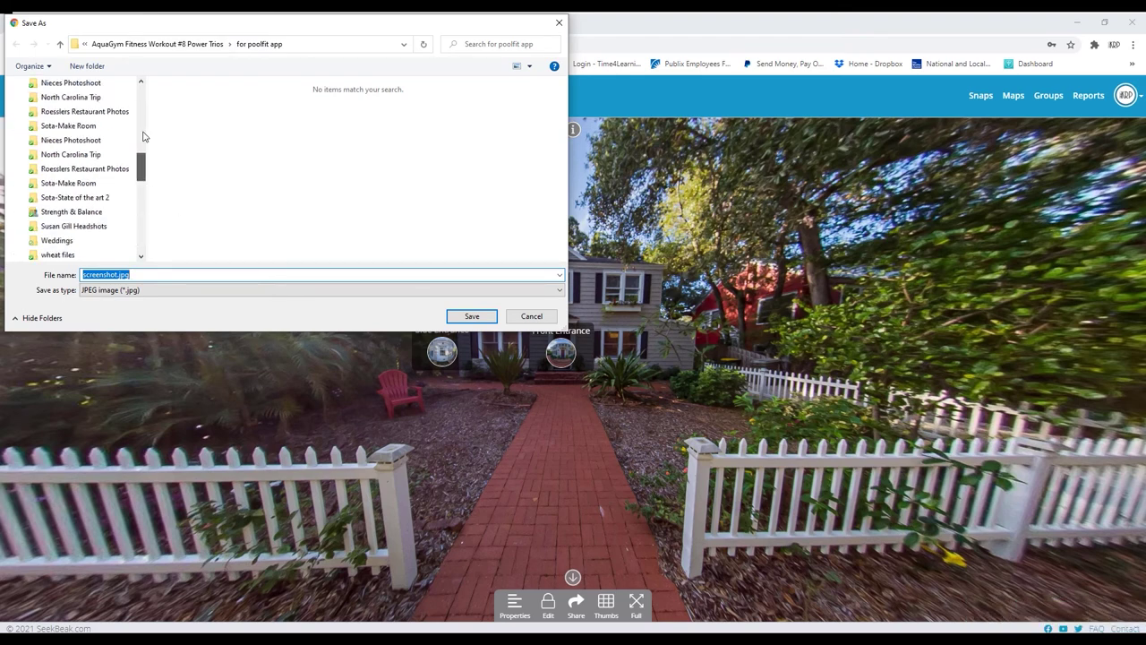
pyautogui.click(49, 102)
pyautogui.click(483, 321)
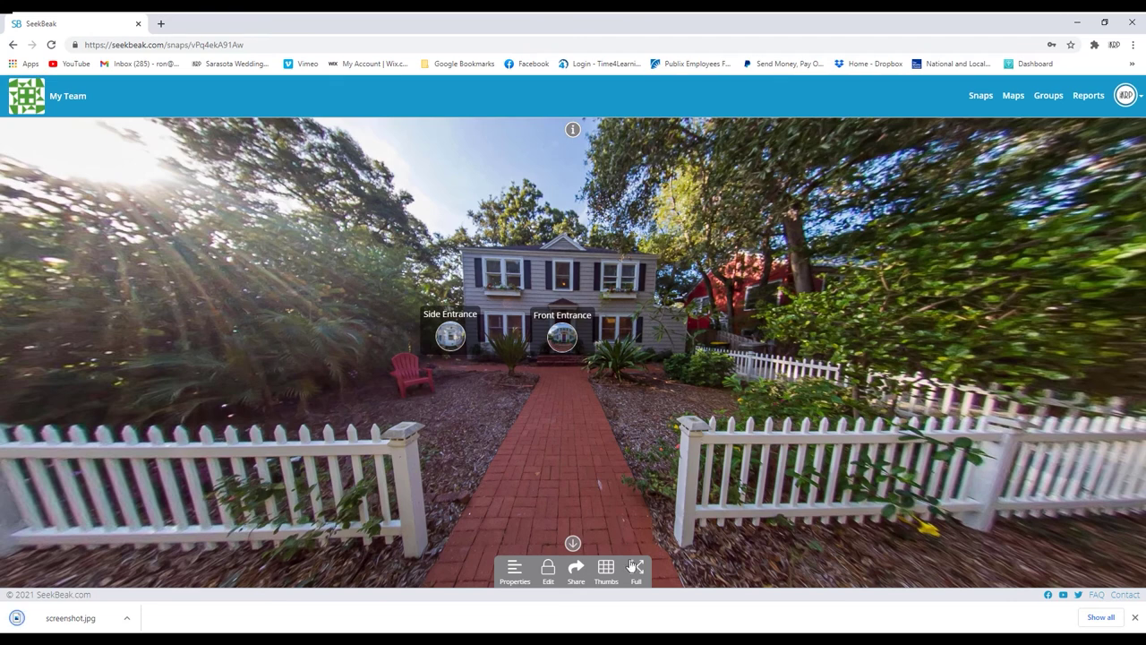
# Open the share and embed links of the House Front snap and copy its Title + URL text
pyautogui.click(577, 574)
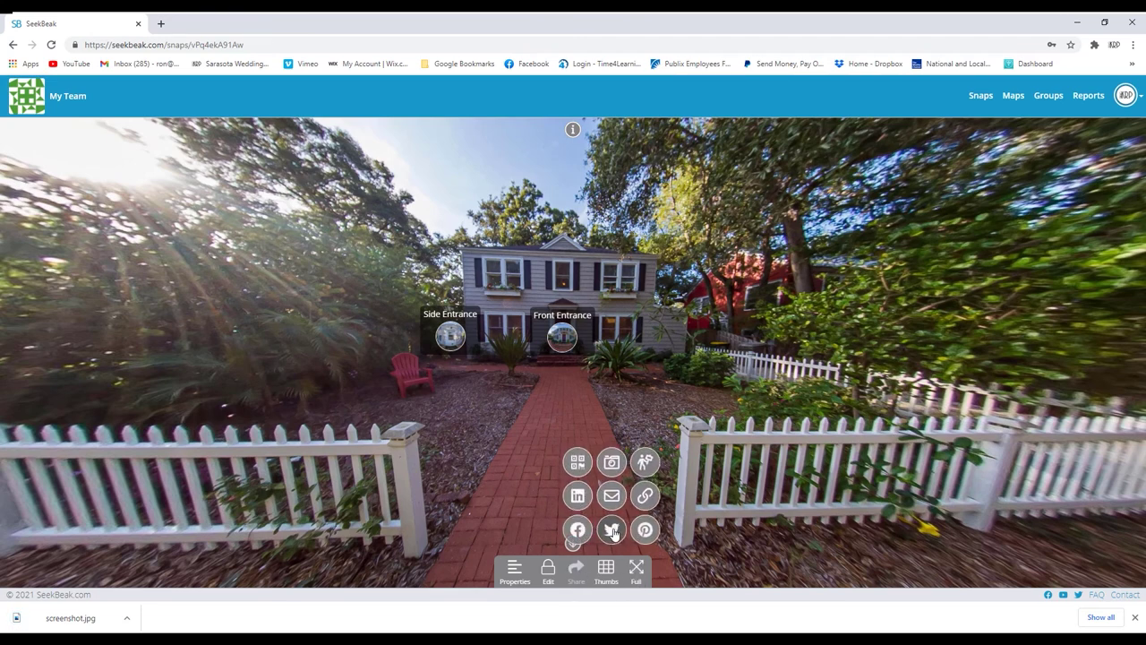
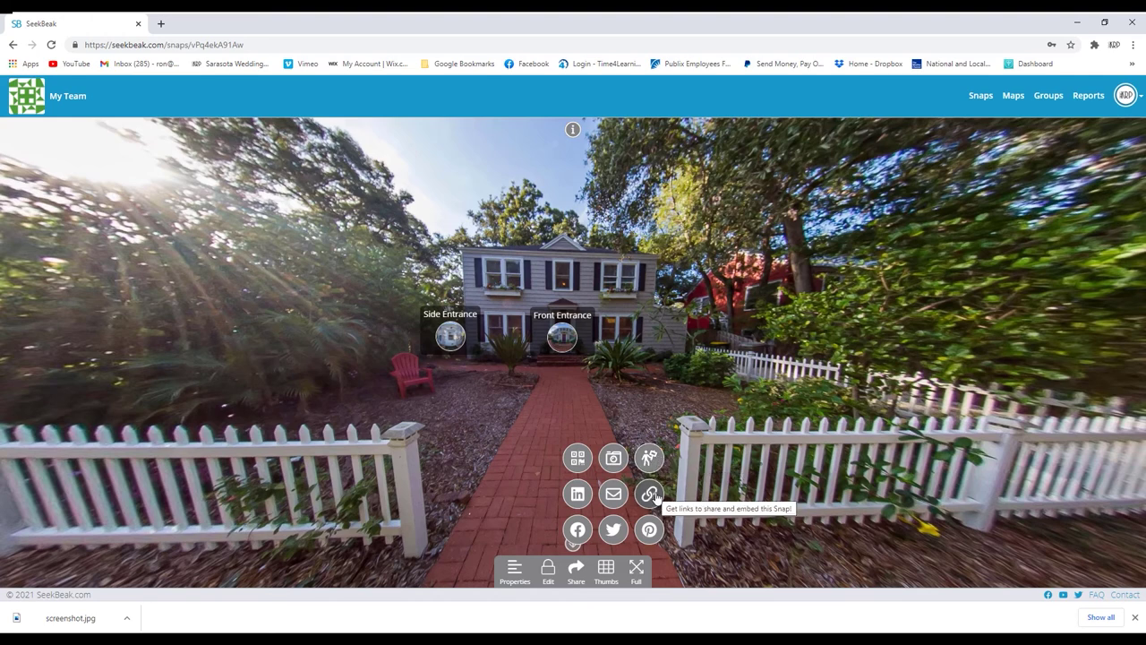
pyautogui.click(650, 495)
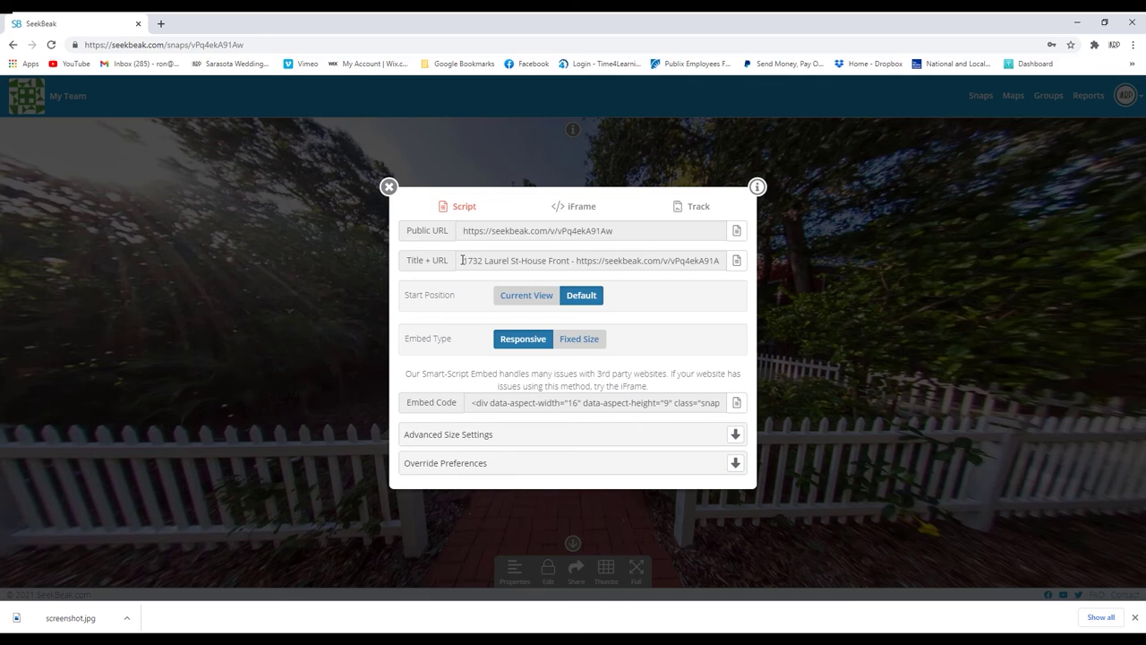
pyautogui.moveTo(463, 261); pyautogui.dragTo(748, 262)
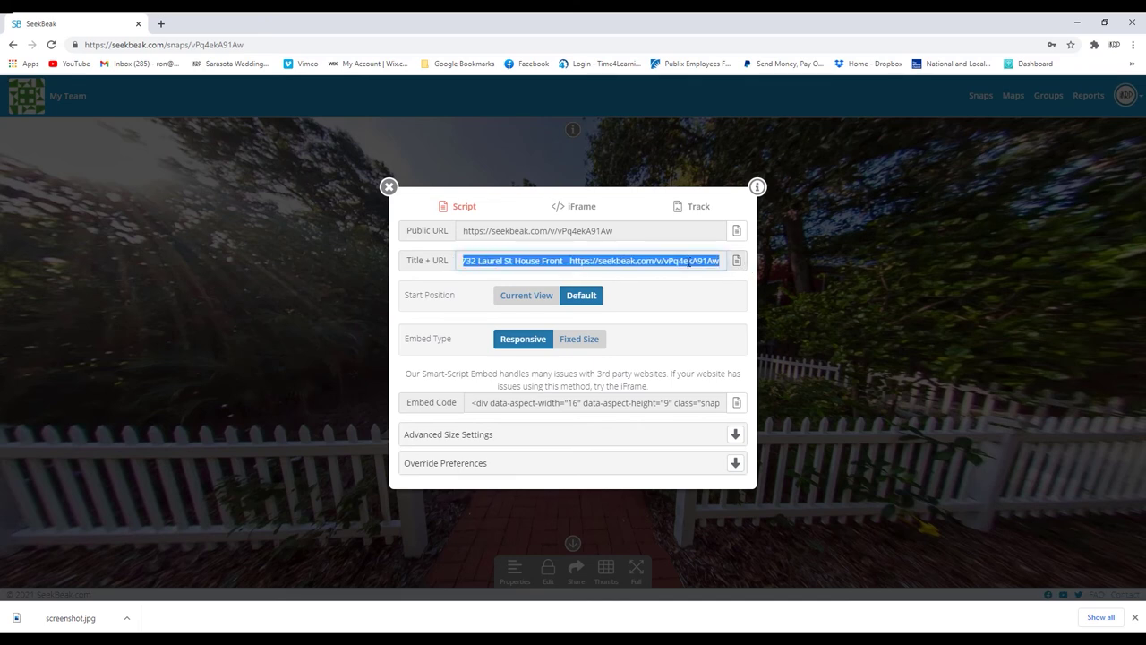
pyautogui.rightClick(689, 263)
pyautogui.click(719, 273)
# Open Facebook in a new browser window
pyautogui.rightClick(394, 641)
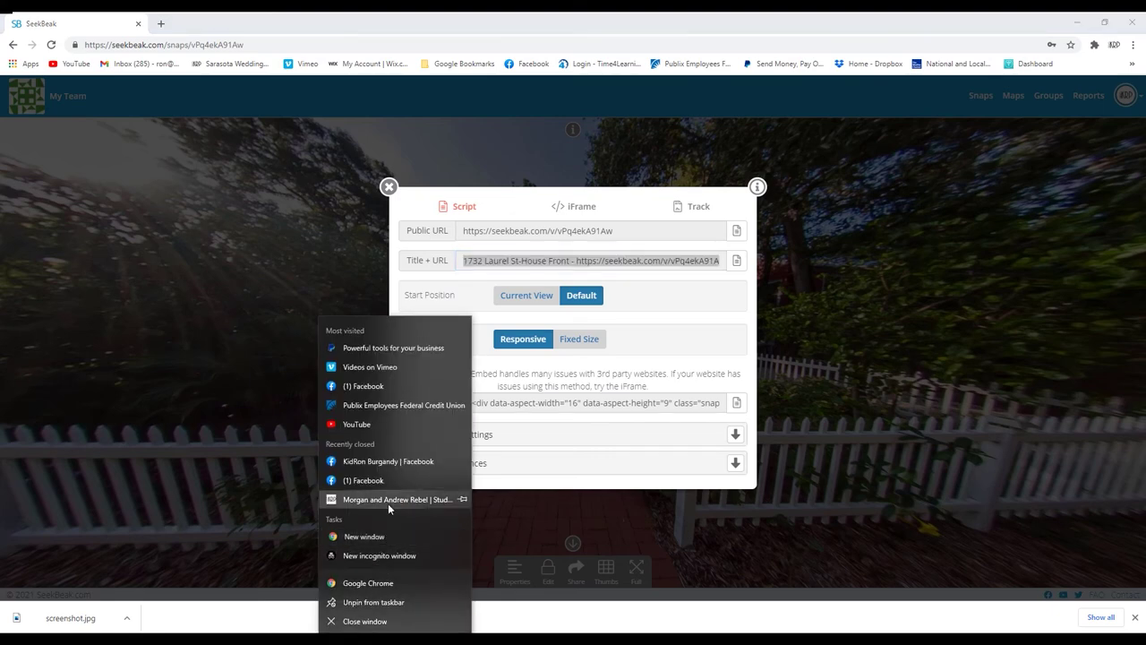
pyautogui.click(364, 536)
pyautogui.click(529, 64)
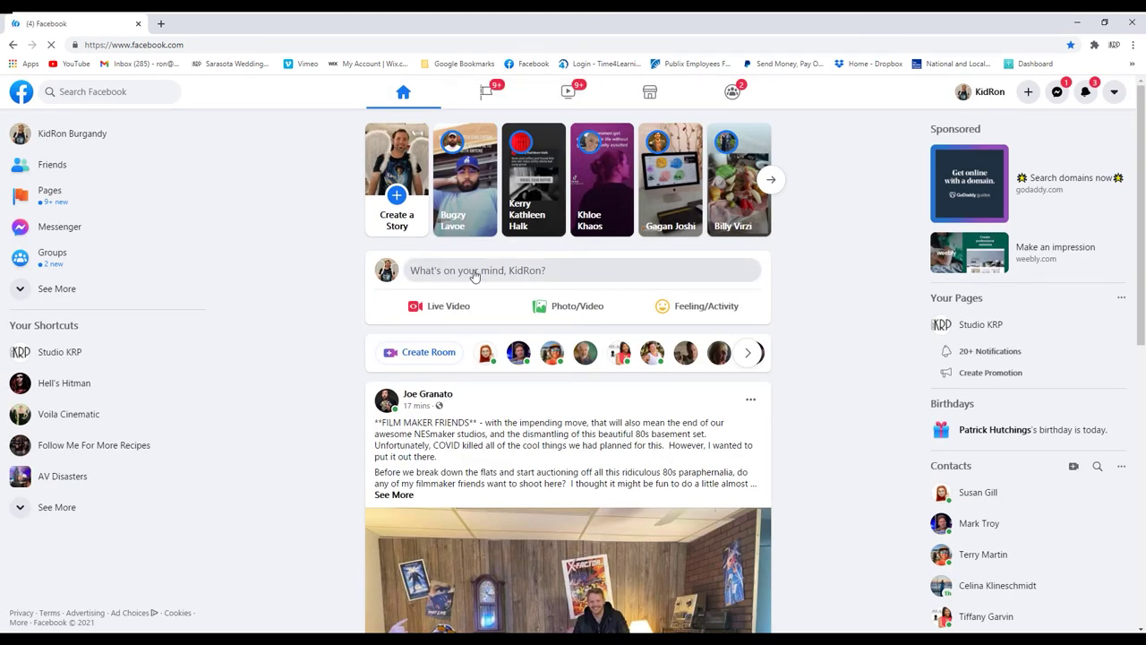
# Preview a Facebook post with the copied title and link, close it unposted, and return to the SeekBeak window
pyautogui.rightClick(474, 272)
pyautogui.click(460, 272)
pyautogui.click(459, 273)
pyautogui.rightClick(489, 299)
pyautogui.click(545, 387)
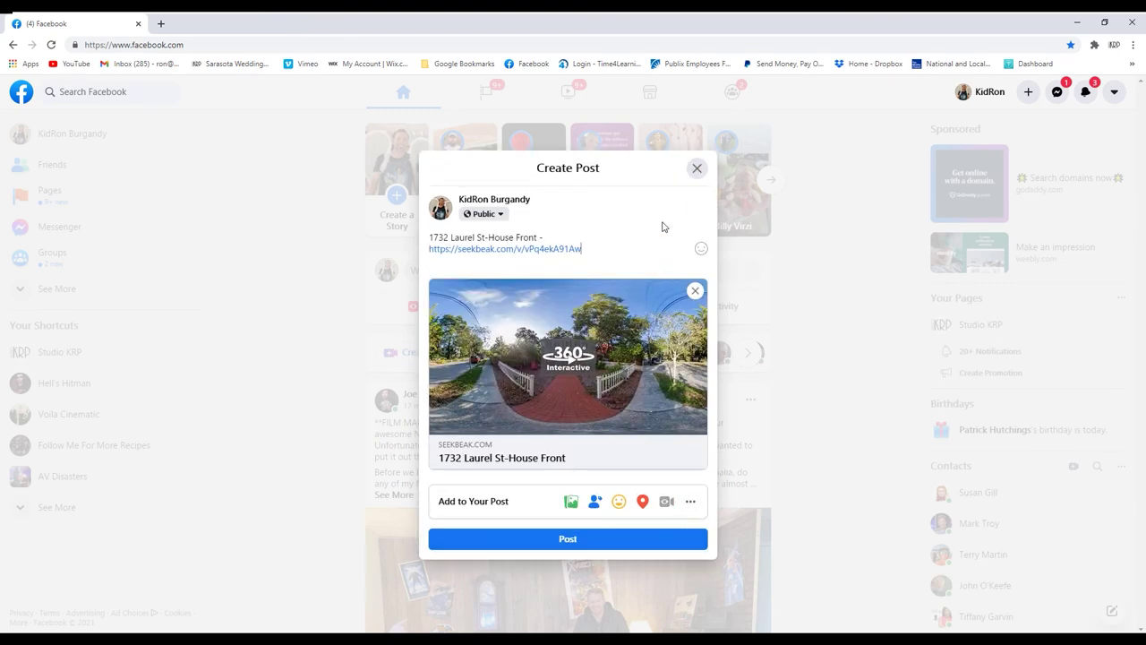
pyautogui.click(696, 170)
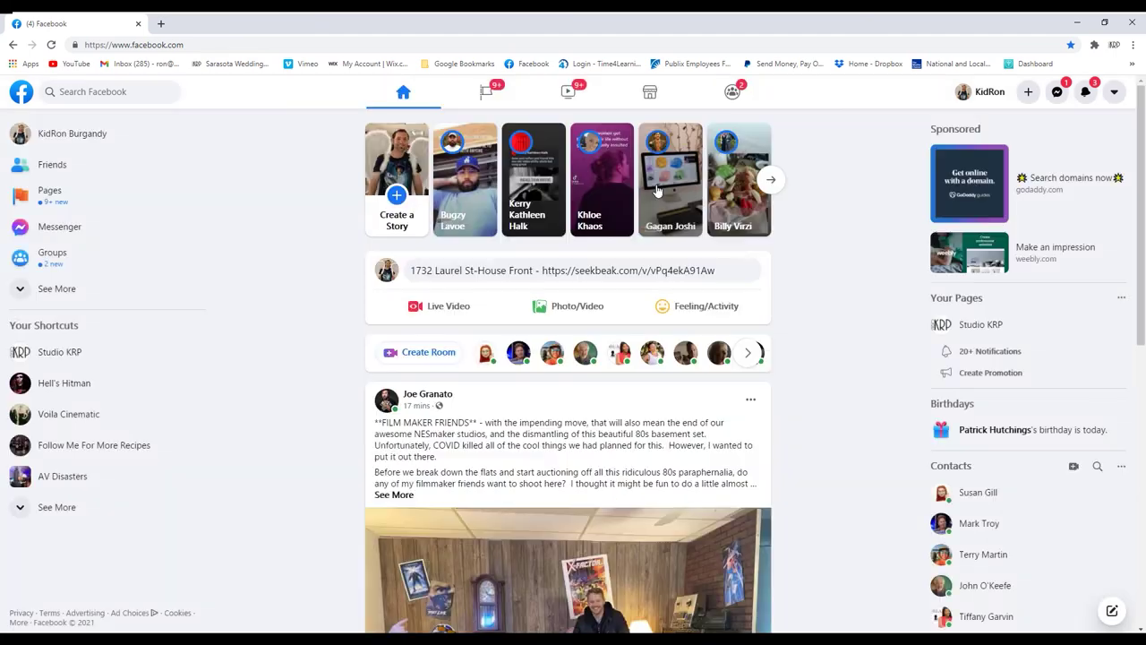
pyautogui.click(1077, 23)
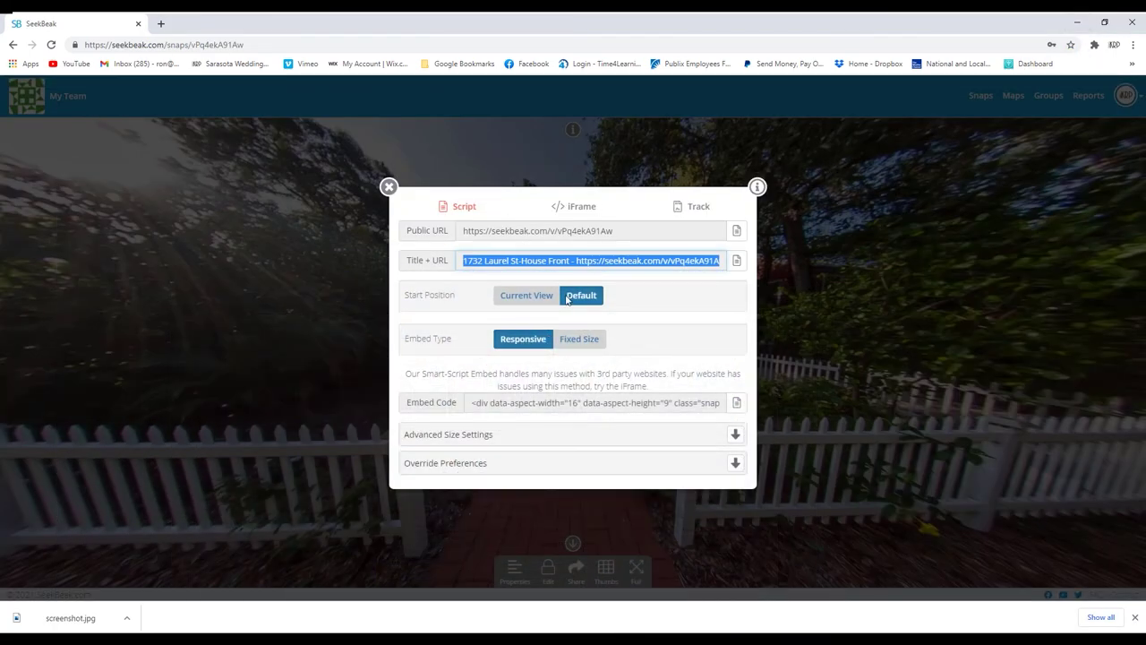
# Copy the snap's responsive script embed code and open the Studio KRP site in the Wix editor
pyautogui.click(737, 405)
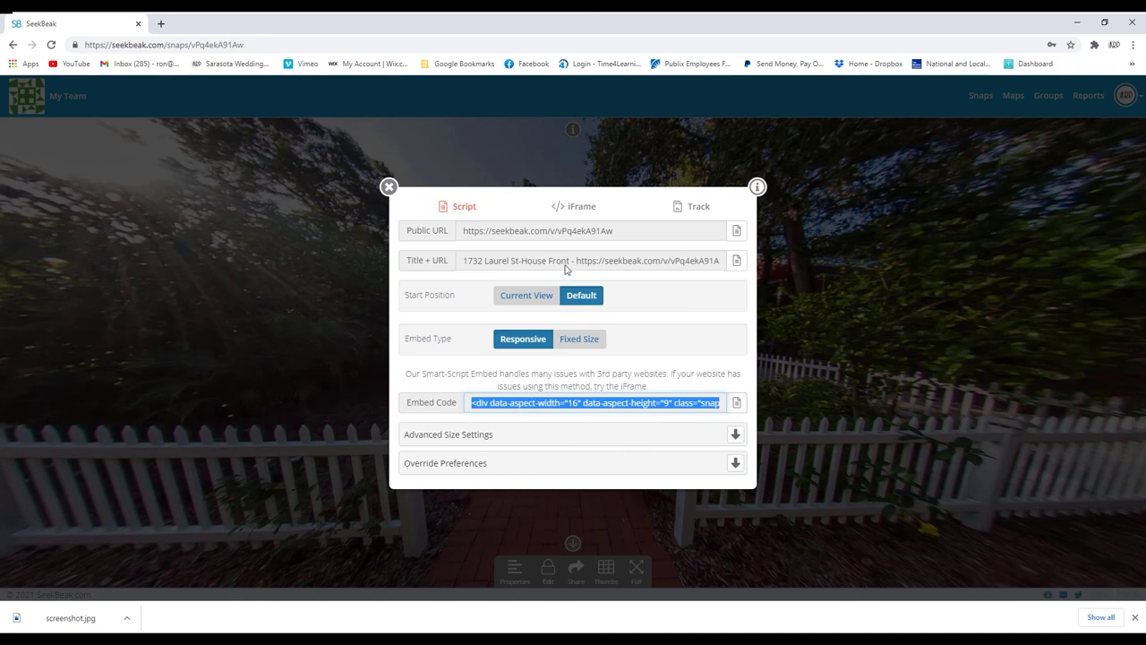
pyautogui.click(364, 65)
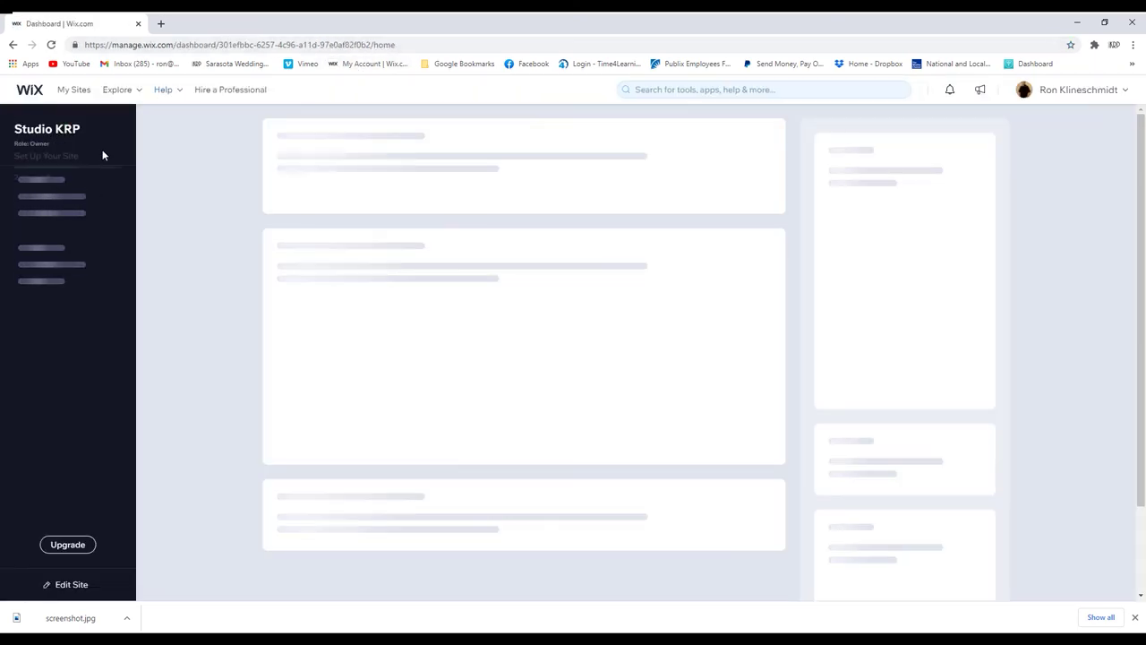
pyautogui.moveTo(98, 183)
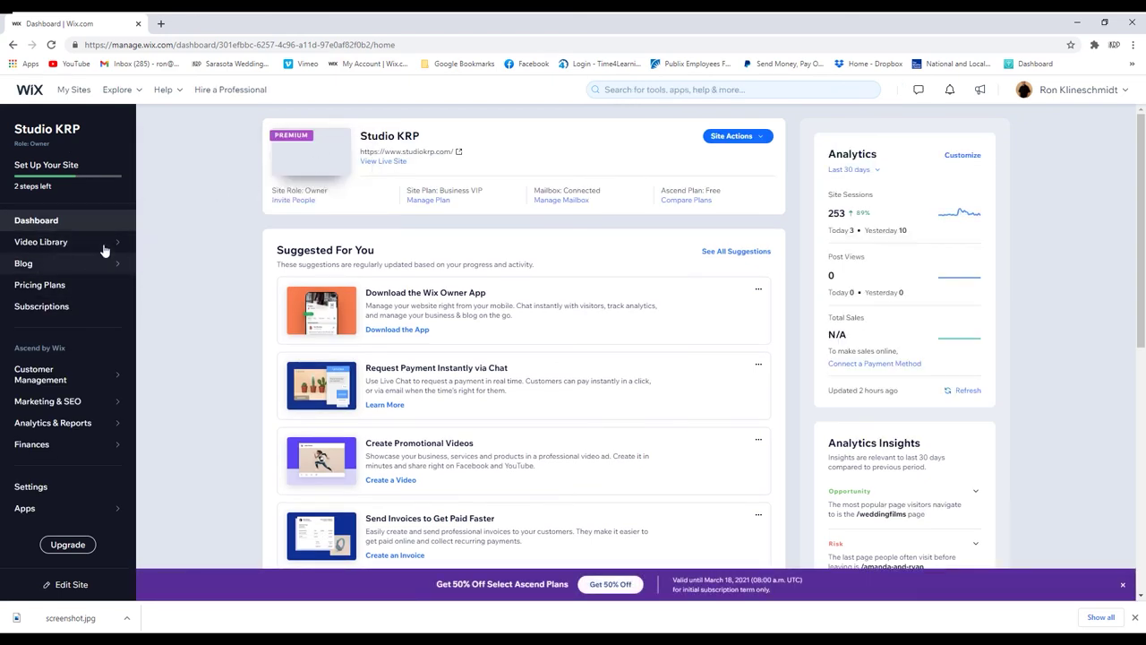
pyautogui.click(757, 137)
pyautogui.click(701, 158)
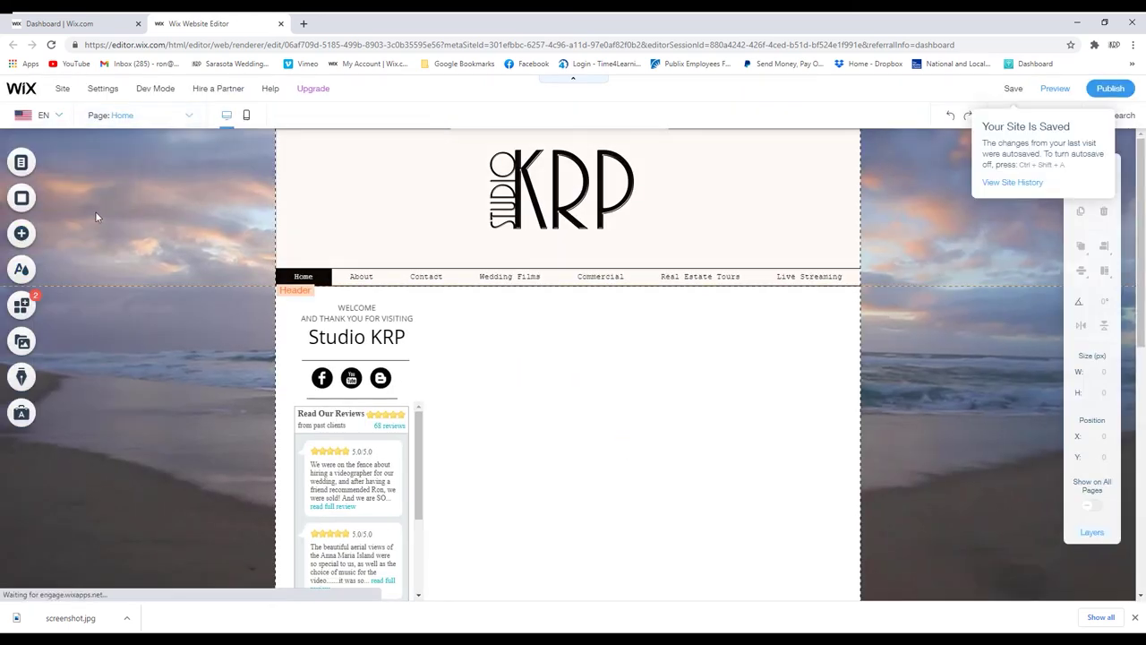
# Add a blank page named New Page after the last page under Blog
pyautogui.click(30, 163)
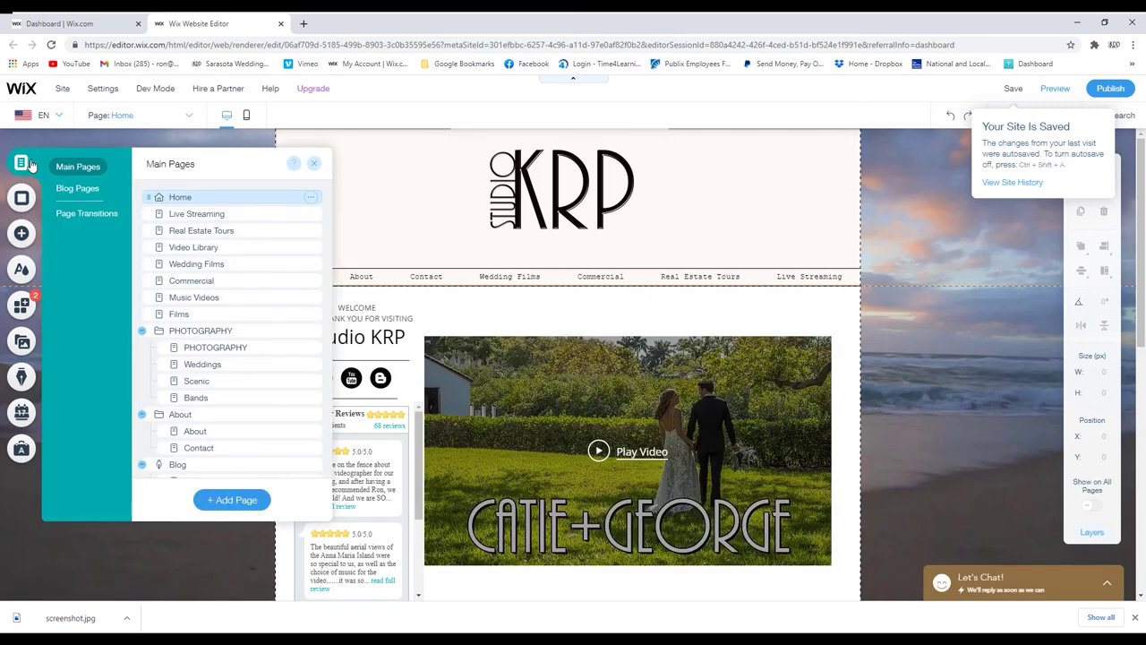
pyautogui.scroll(-3, 234, 412)
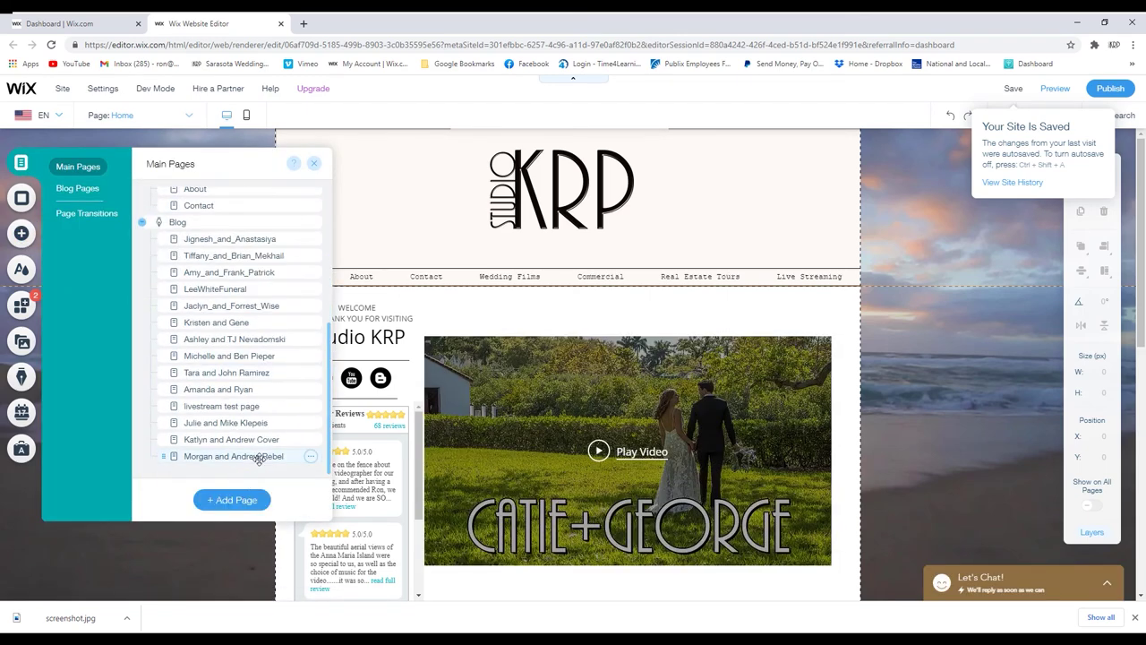
pyautogui.click(249, 458)
pyautogui.click(234, 500)
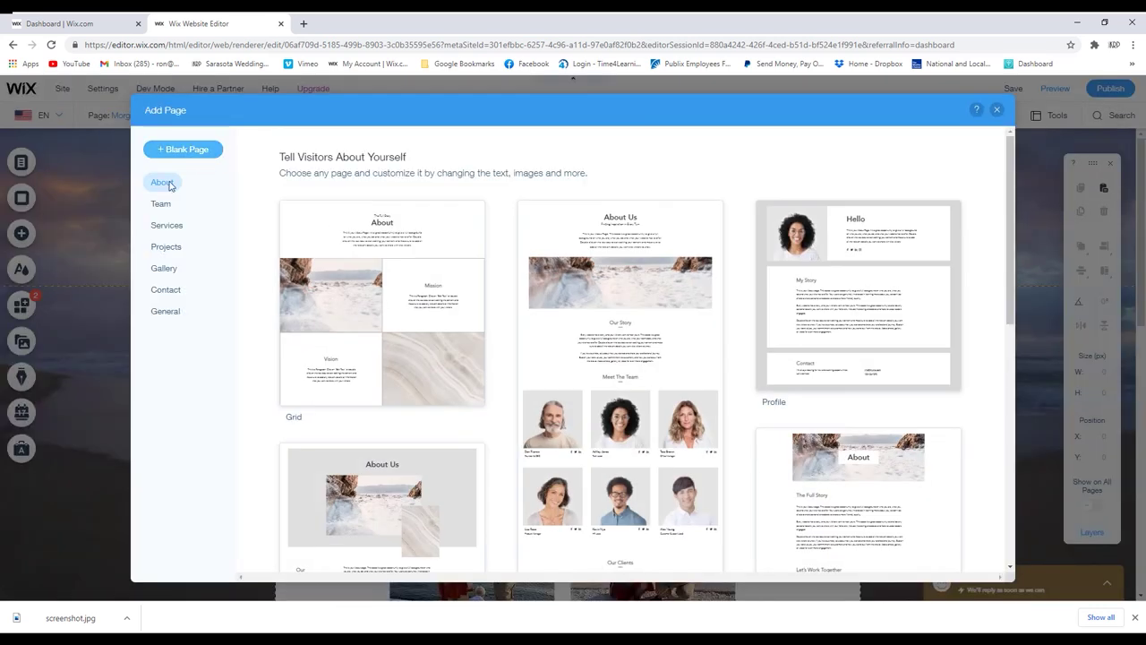
pyautogui.click(176, 150)
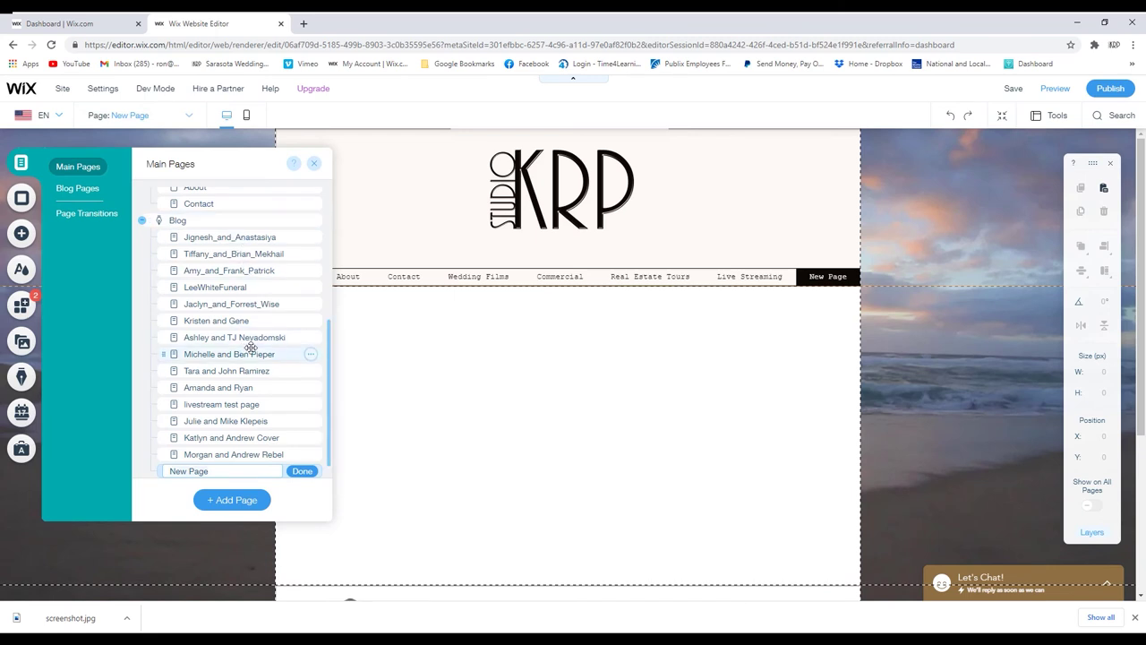
pyautogui.click(301, 471)
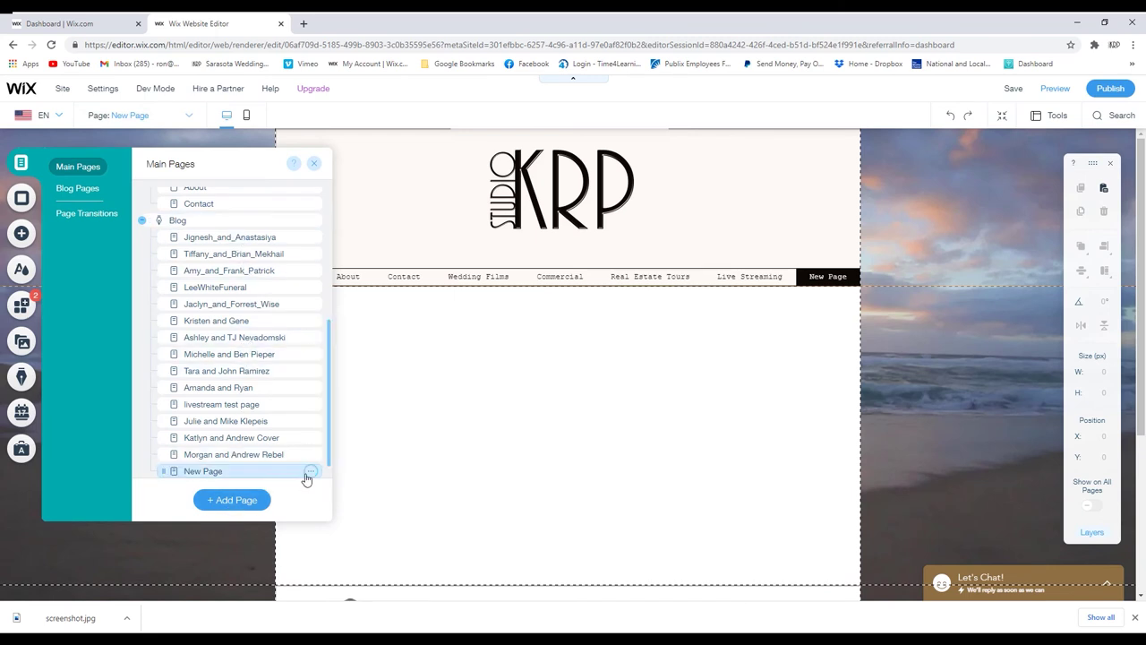
pyautogui.click(505, 342)
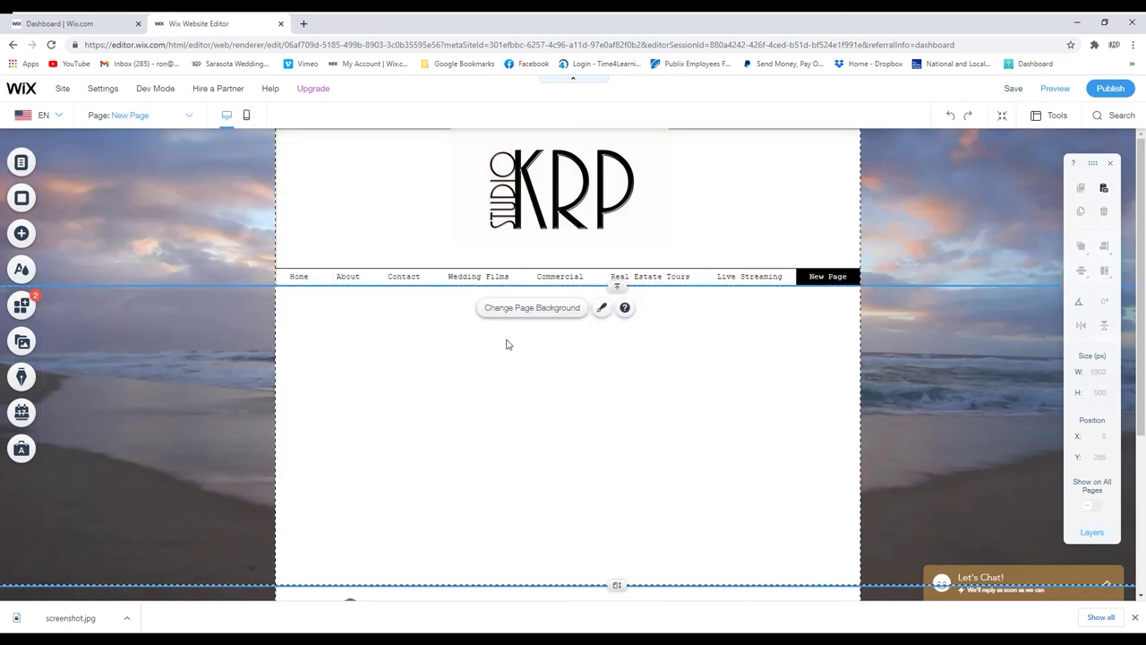
# Insert an Embed a Widget HTML element on the new page
pyautogui.click(21, 233)
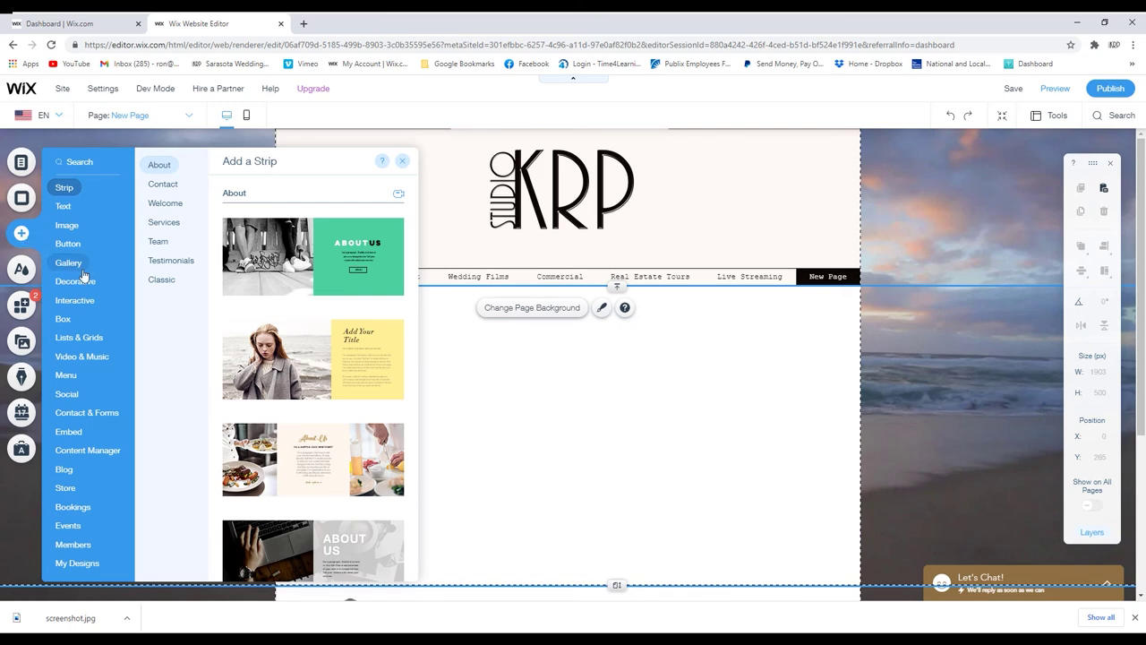
pyautogui.moveTo(87, 436)
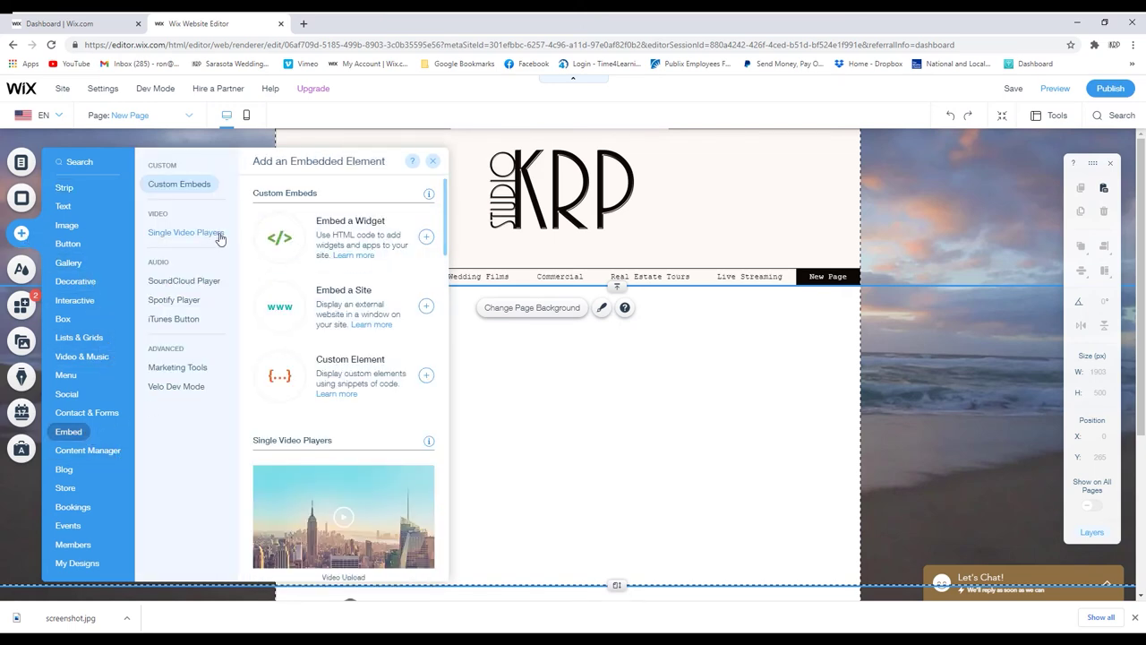
pyautogui.moveTo(206, 233)
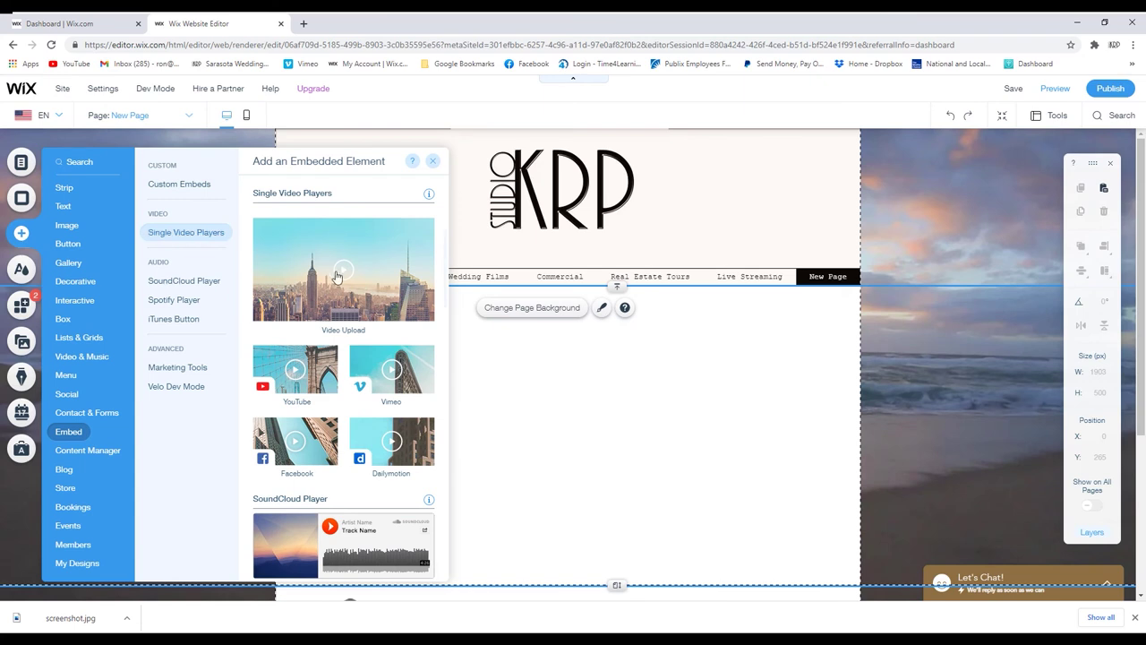
pyautogui.scroll(2, 344, 224)
pyautogui.scroll(2, 349, 254)
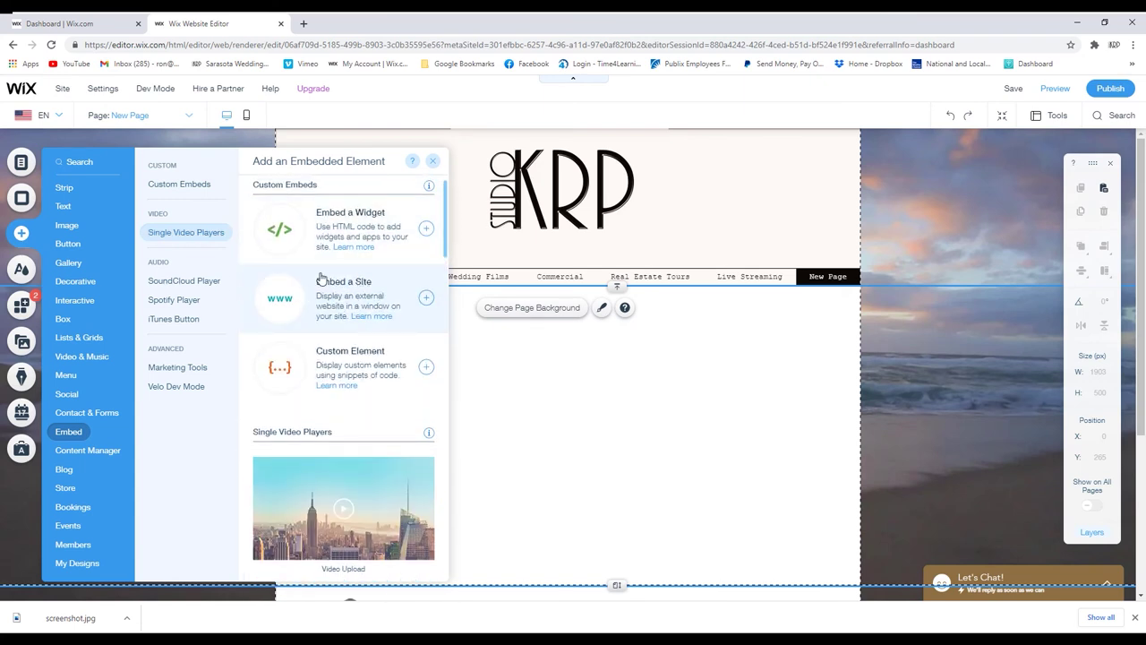
pyautogui.click(371, 235)
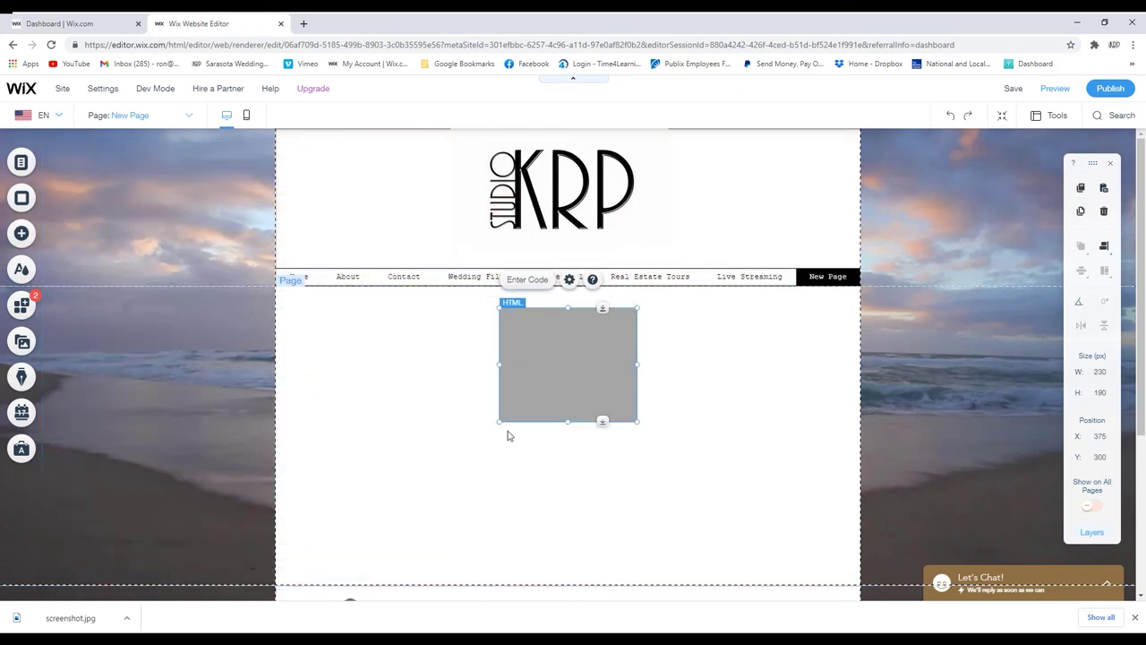
# Enlarge the HTML element to about 755 by 409 px
pyautogui.moveTo(499, 421); pyautogui.dragTo(414, 458)
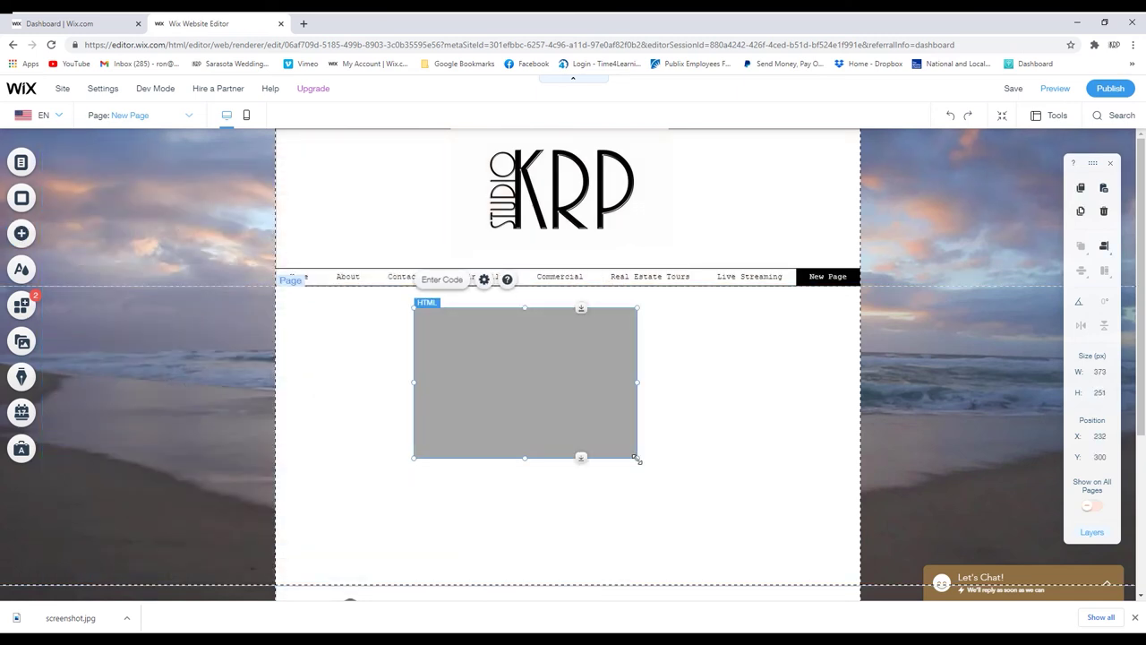
pyautogui.moveTo(637, 458); pyautogui.dragTo(811, 489)
pyautogui.moveTo(411, 491); pyautogui.dragTo(359, 552)
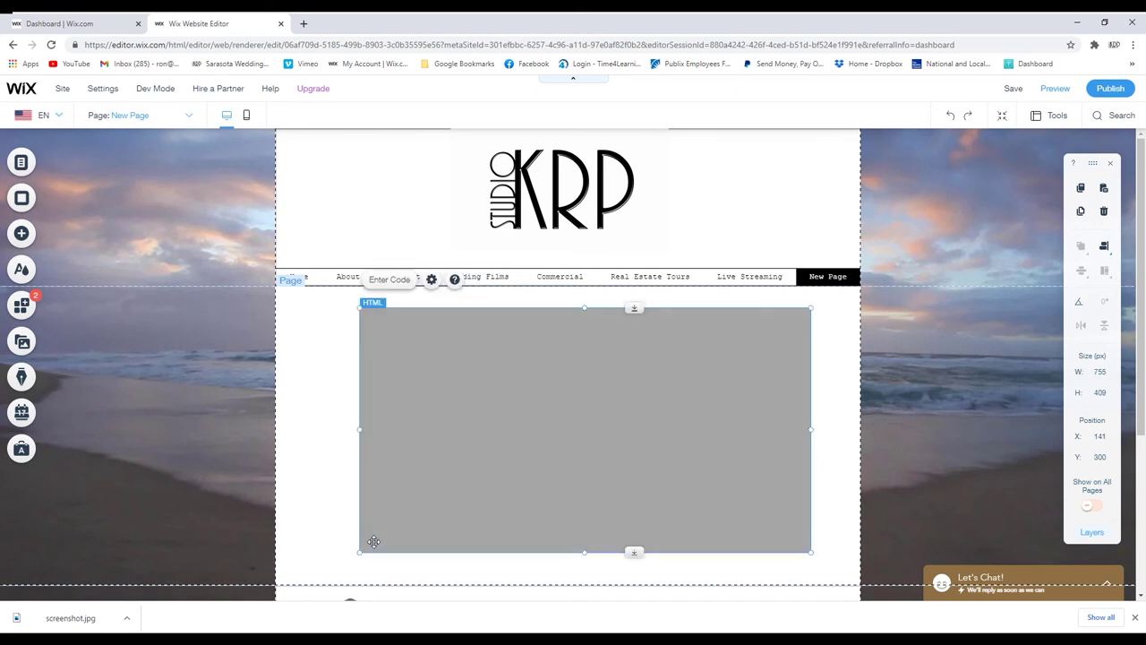
# Paste the copied SeekBeak embed code into the HTML element as Code and apply it
pyautogui.click(385, 280)
pyautogui.rightClick(825, 351)
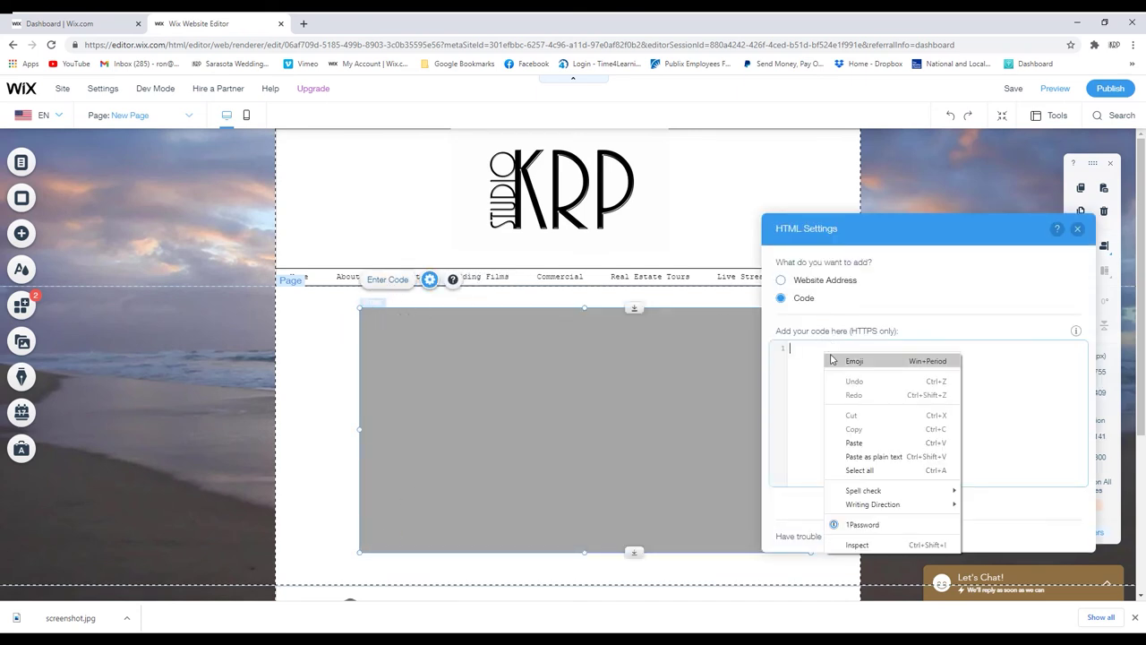
pyautogui.click(883, 440)
pyautogui.click(927, 500)
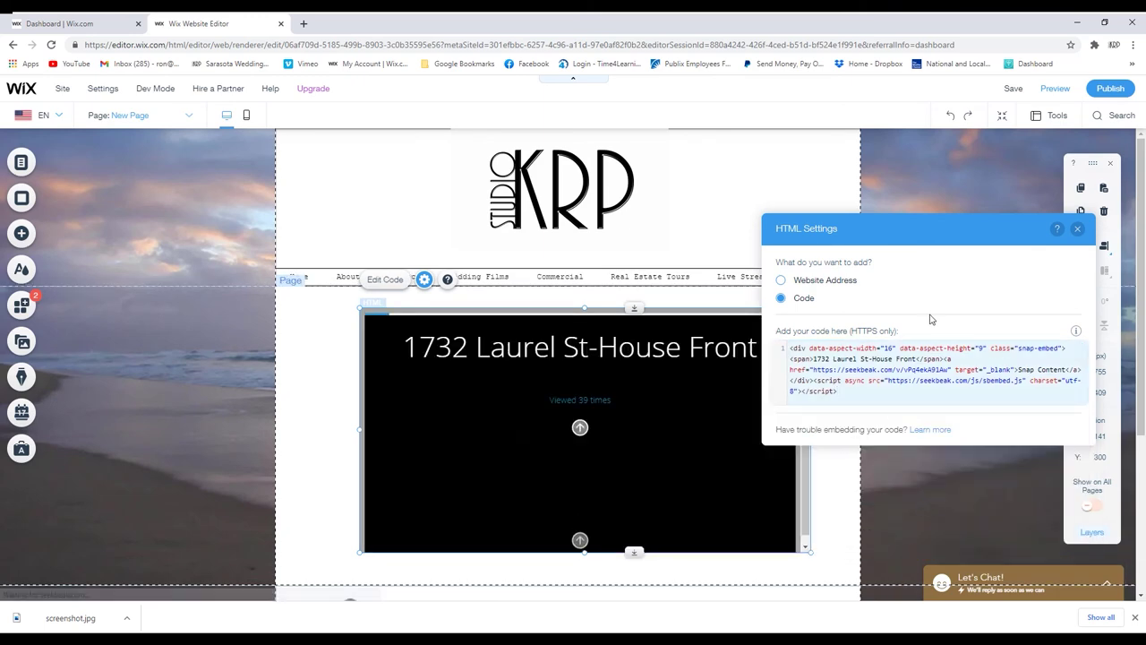
# Close the HTML settings, increase the embedded tour element's height to 447 px and move it to X 119, Y 293
pyautogui.click(1079, 233)
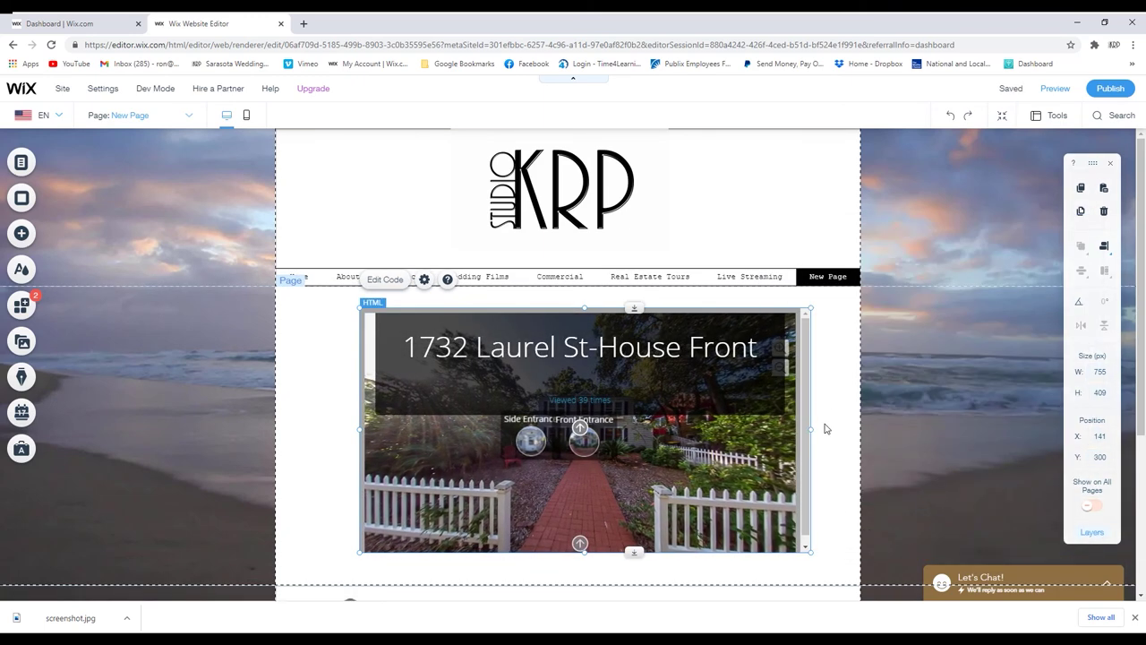
pyautogui.scroll(-1, 626, 475)
pyautogui.moveTo(584, 493); pyautogui.dragTo(585, 516)
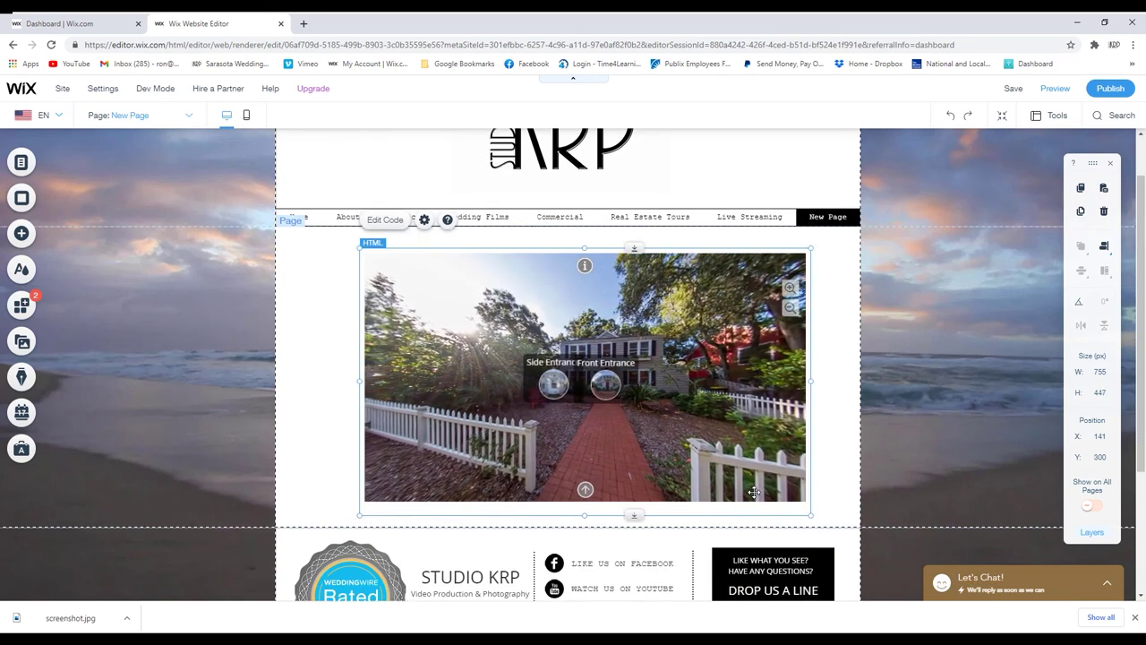
pyautogui.moveTo(712, 373)
pyautogui.mouseDown()
pyautogui.moveTo(681, 372)
pyautogui.moveTo(699, 368)
pyautogui.mouseUp()
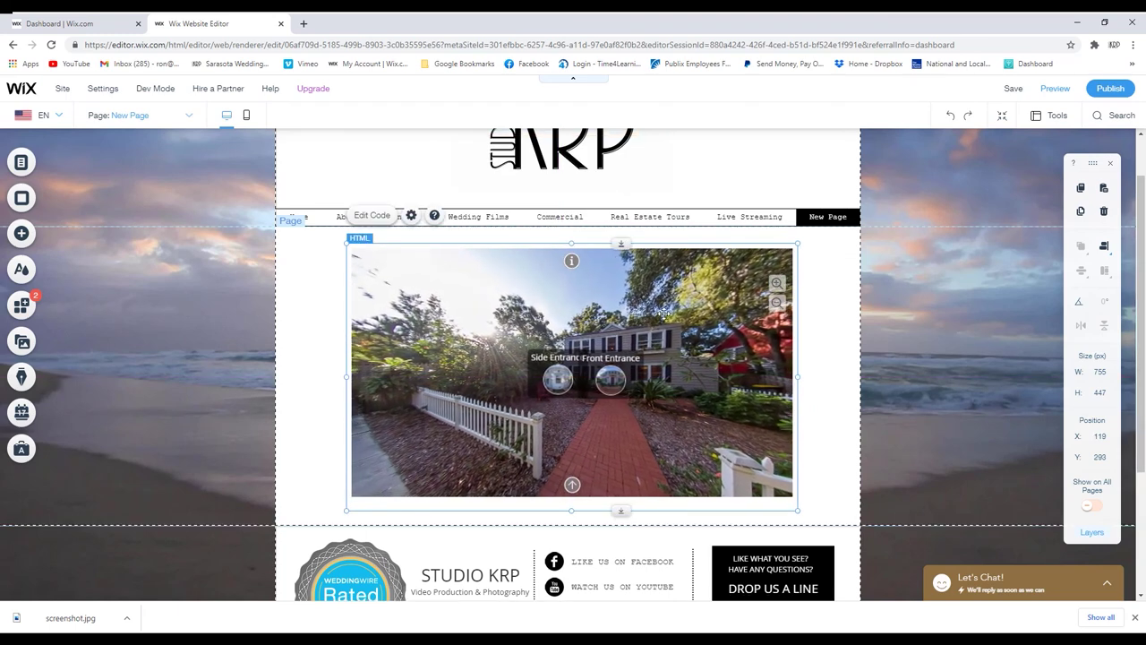
# Hide New Page from the site's horizontal navigation menu and close the menu manager
pyautogui.rightClick(834, 218)
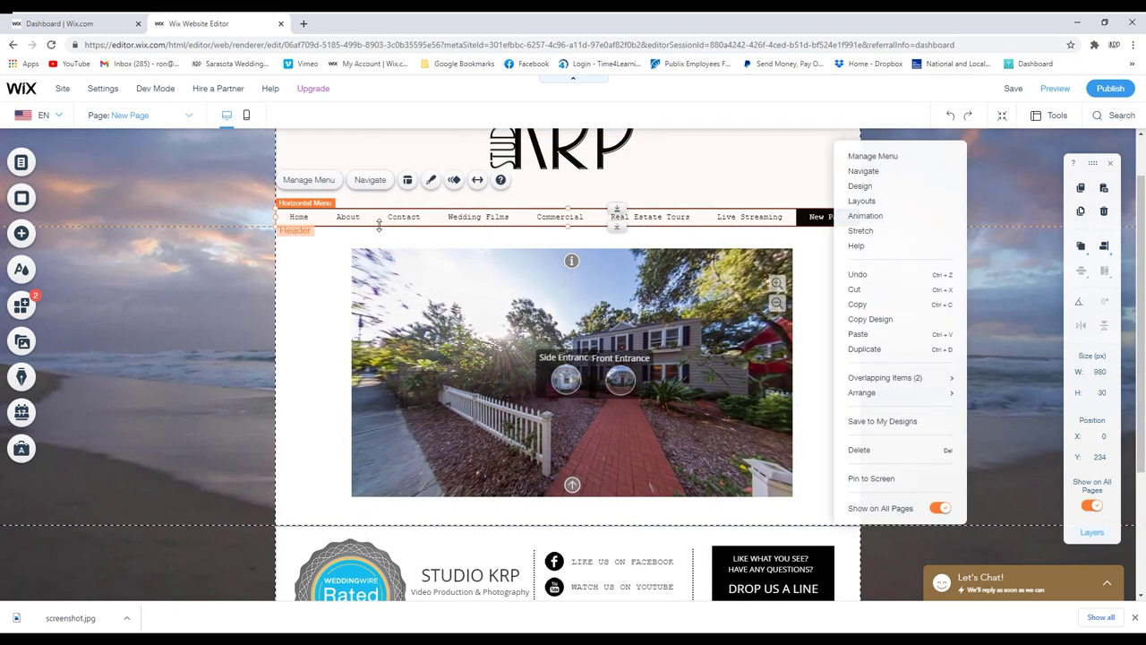
pyautogui.click(307, 180)
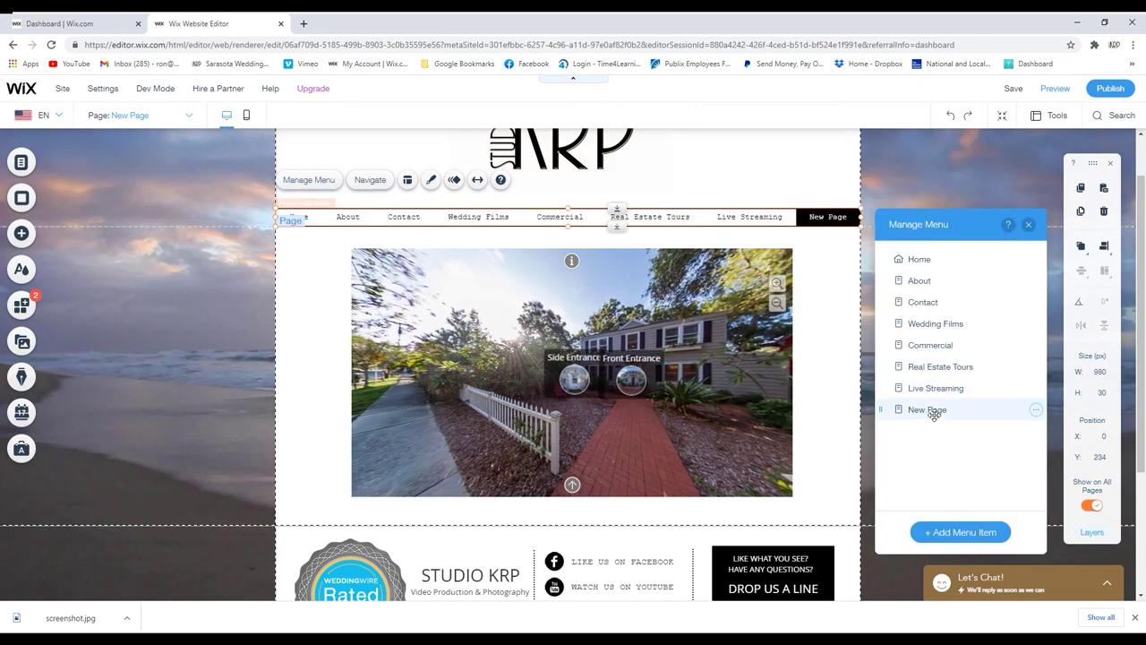
pyautogui.click(1039, 410)
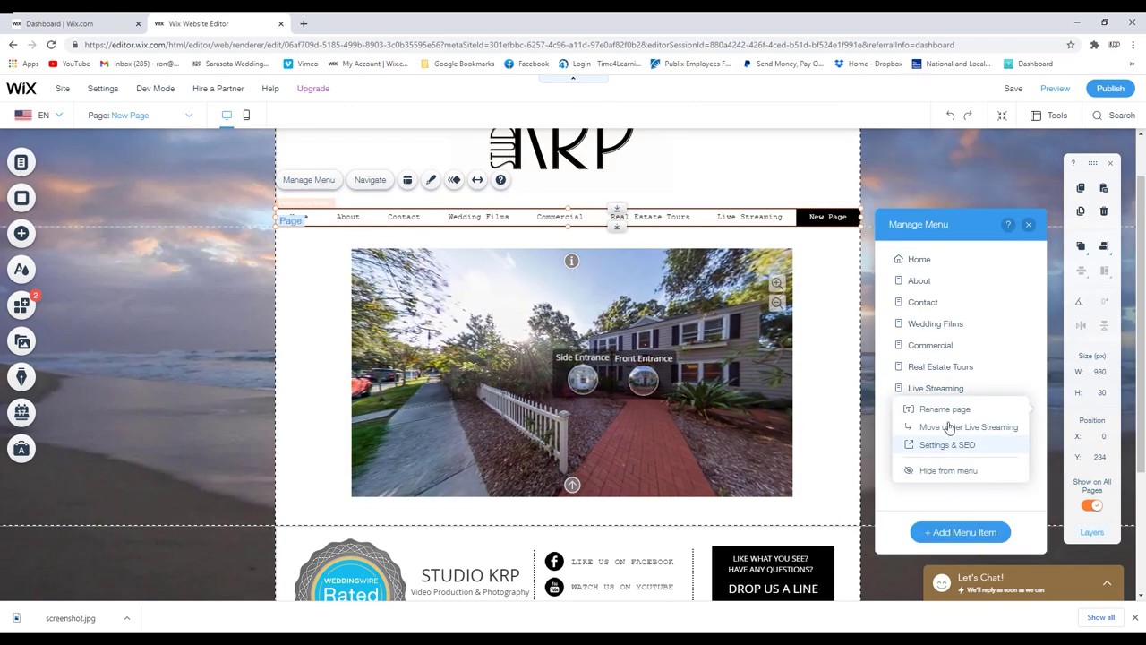
pyautogui.click(948, 471)
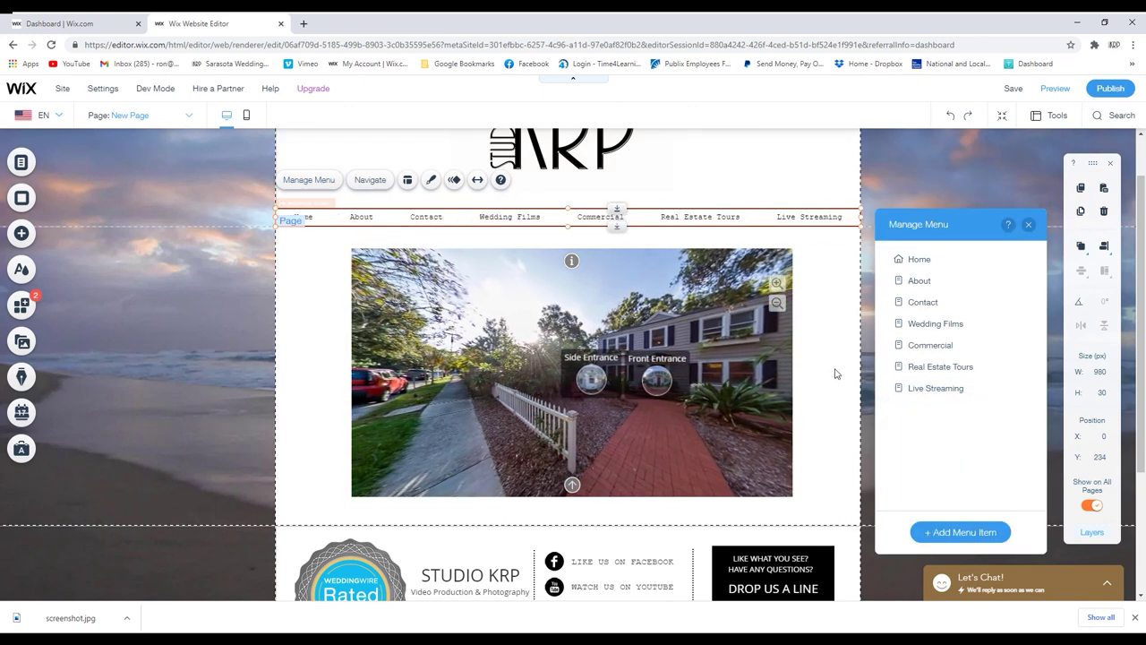
pyautogui.click(1028, 224)
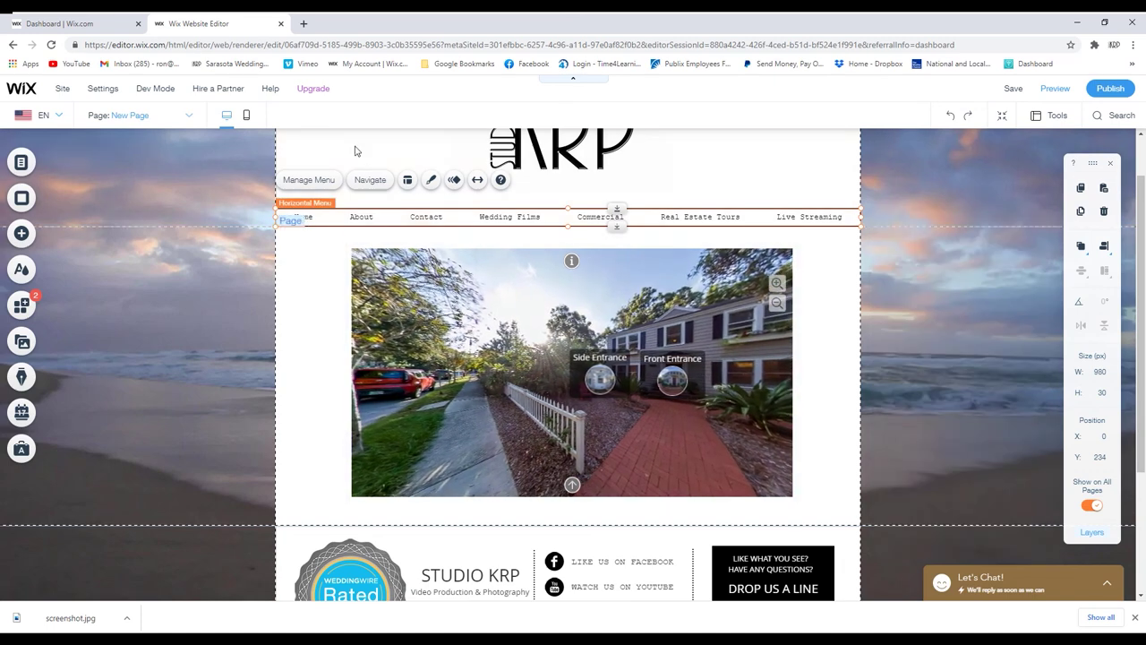
# Close the Wix editor and the JPEG no tripod folder window
pyautogui.click(281, 24)
pyautogui.click(627, 110)
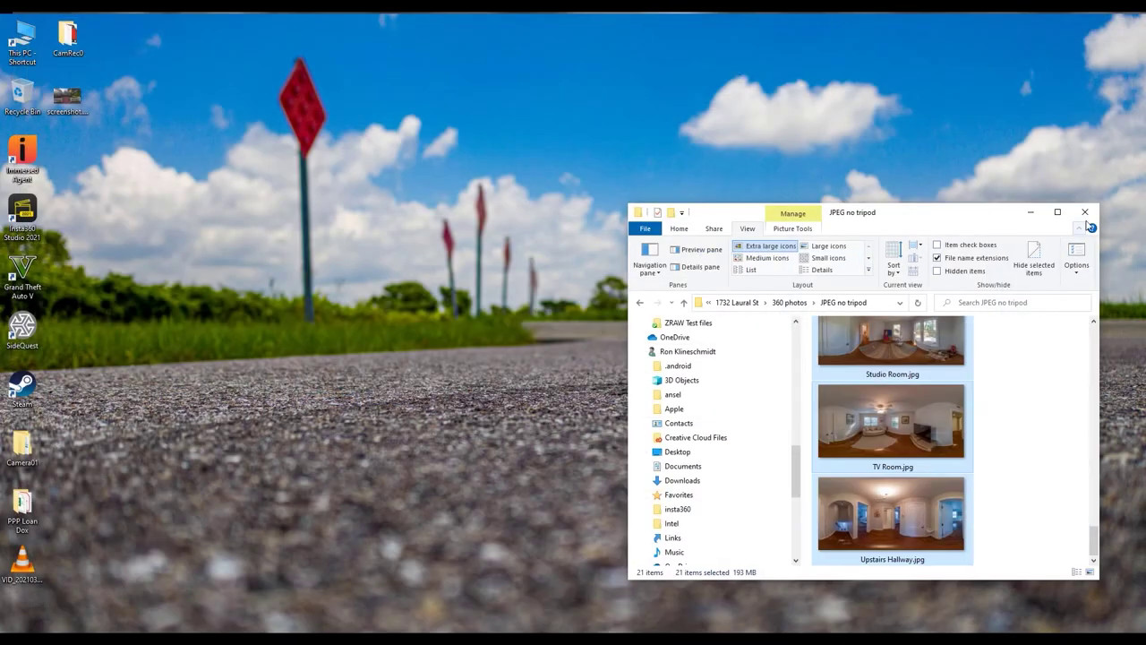
pyautogui.click(1085, 212)
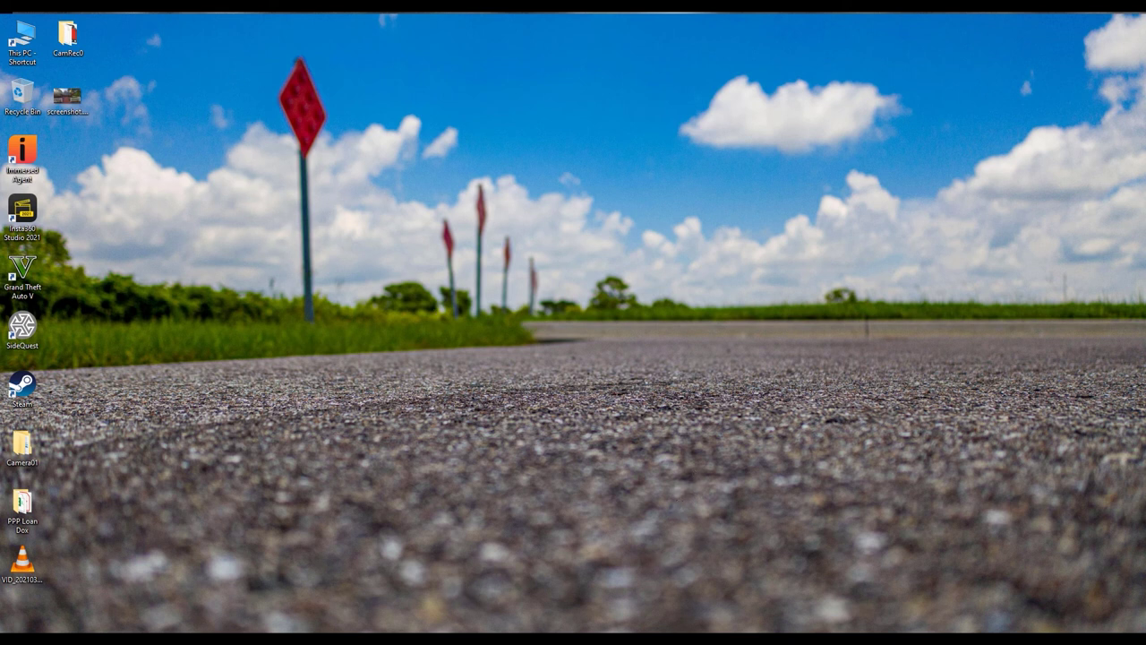
# Examine the camera models and prices on the Insta360 store's products page, including the Insta360 ONE R
pyautogui.moveTo(716, 637)
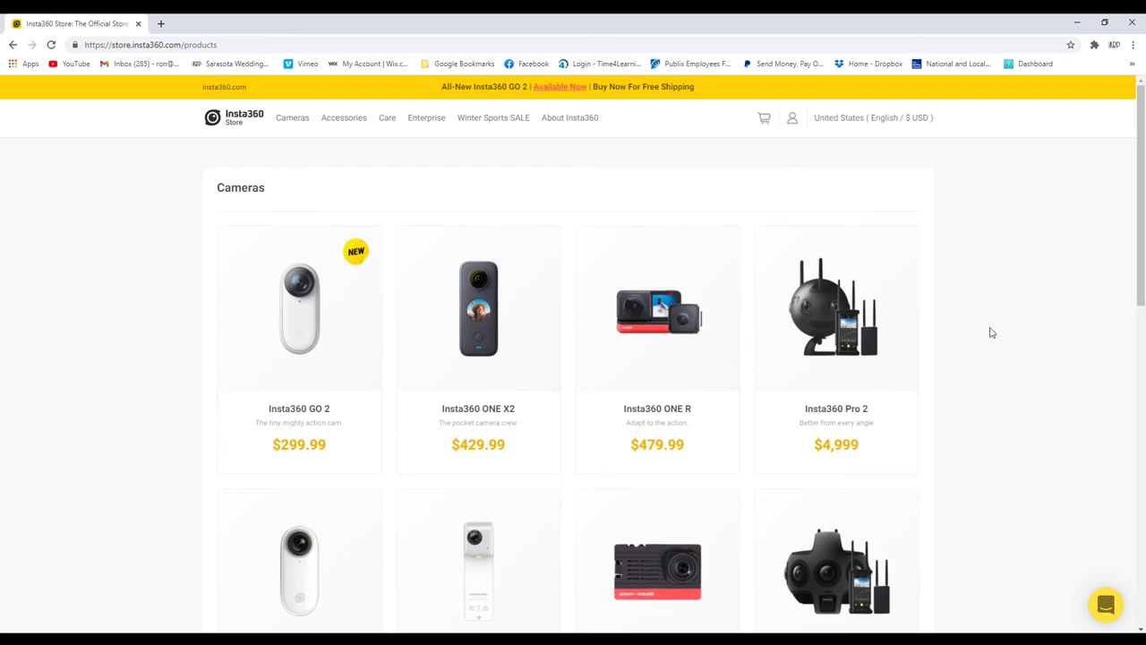
pyautogui.scroll(-1, 1061, 316)
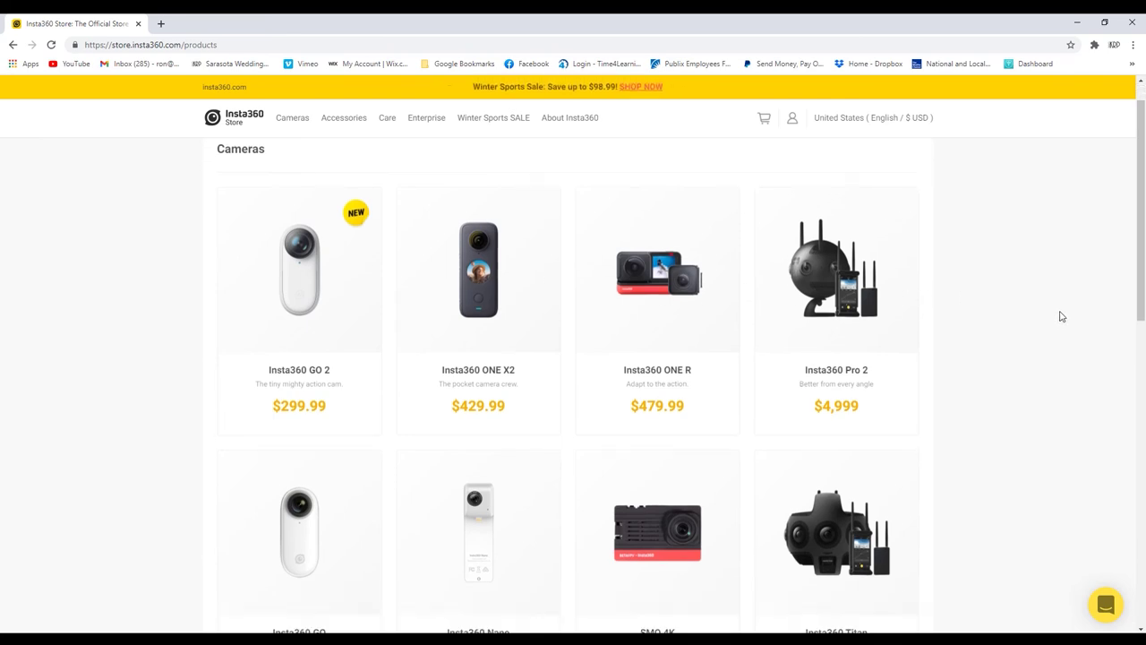
pyautogui.scroll(-1, 1061, 303)
pyautogui.scroll(-1, 1057, 309)
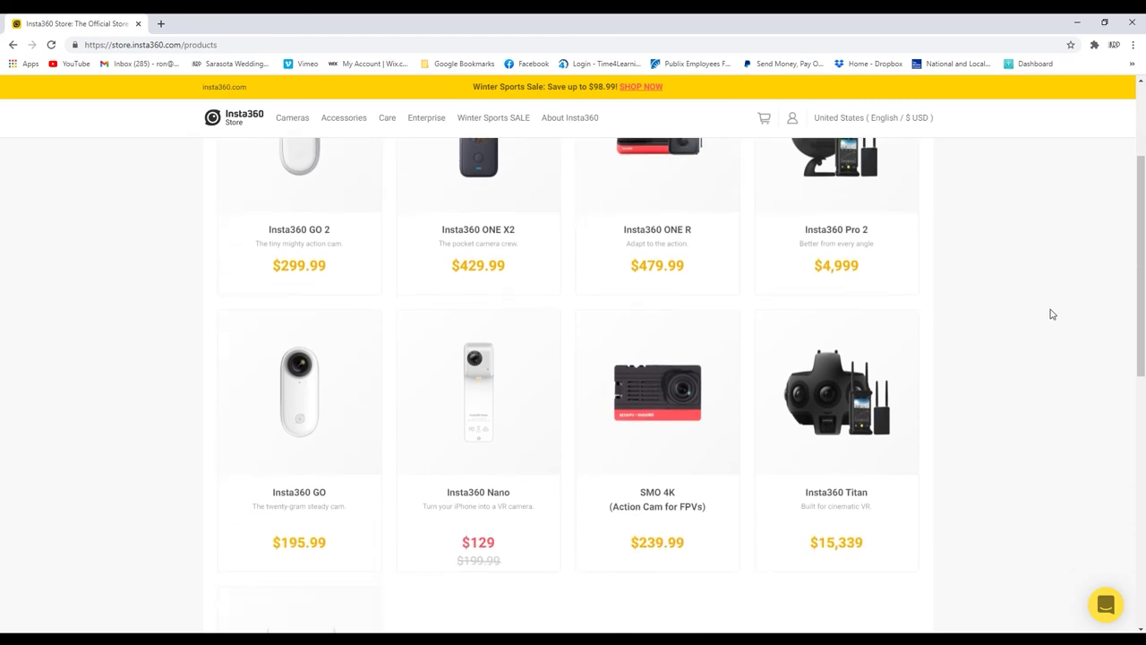
pyautogui.scroll(1, 1043, 322)
pyautogui.scroll(-5, 1039, 324)
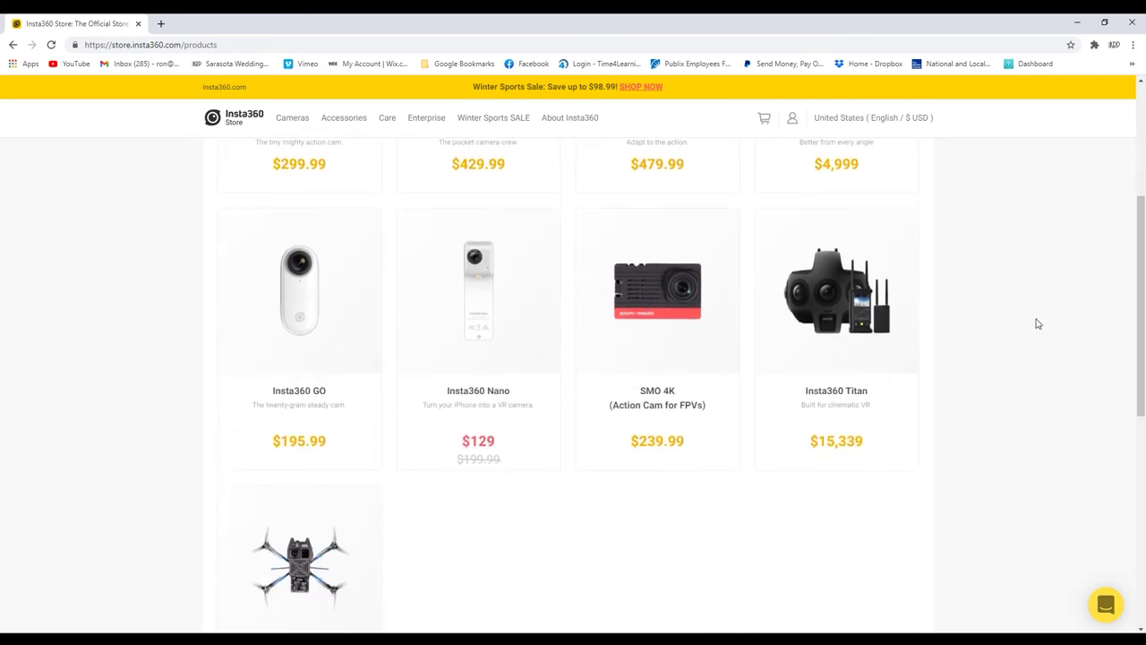
pyautogui.scroll(7, 1034, 336)
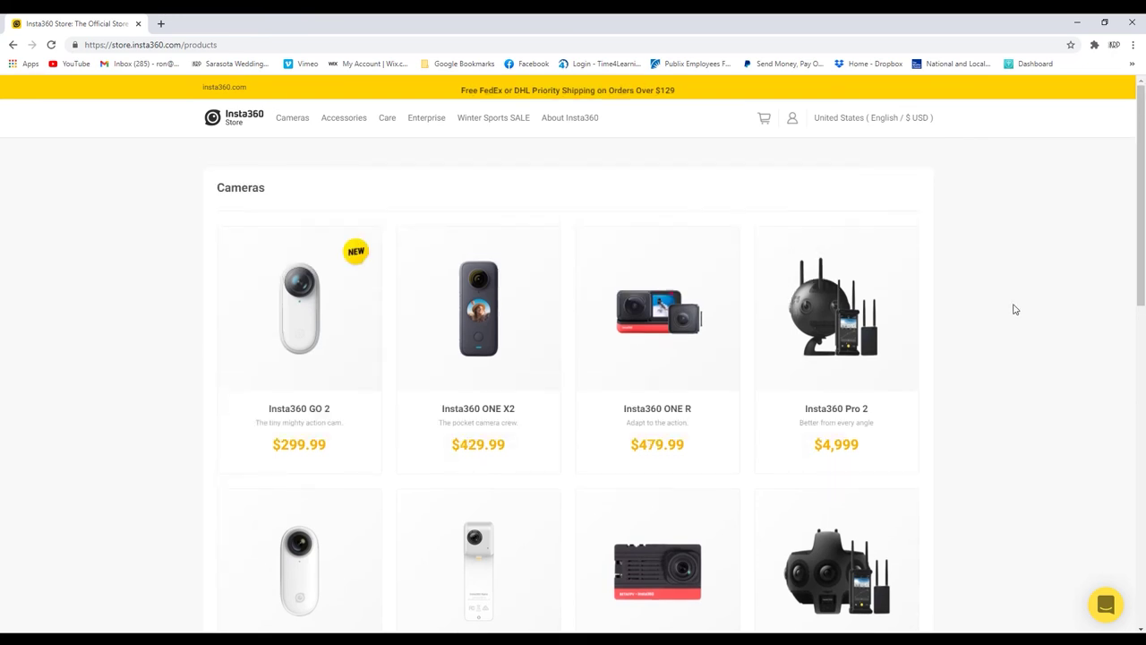
pyautogui.moveTo(285, 122)
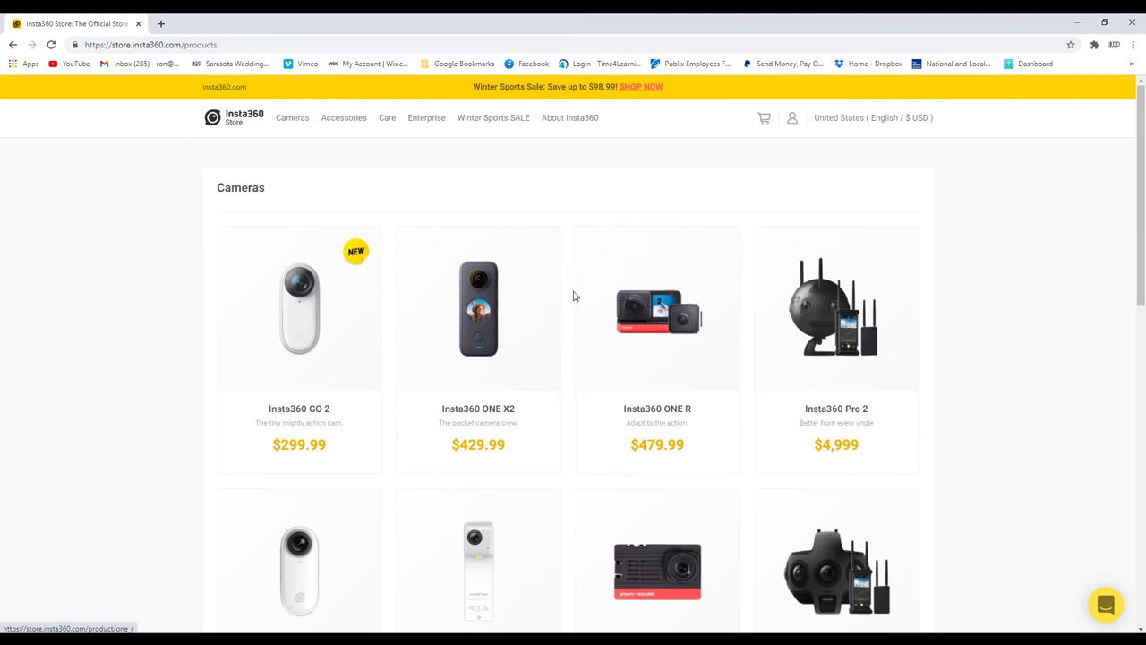
pyautogui.scroll(-1, 584, 304)
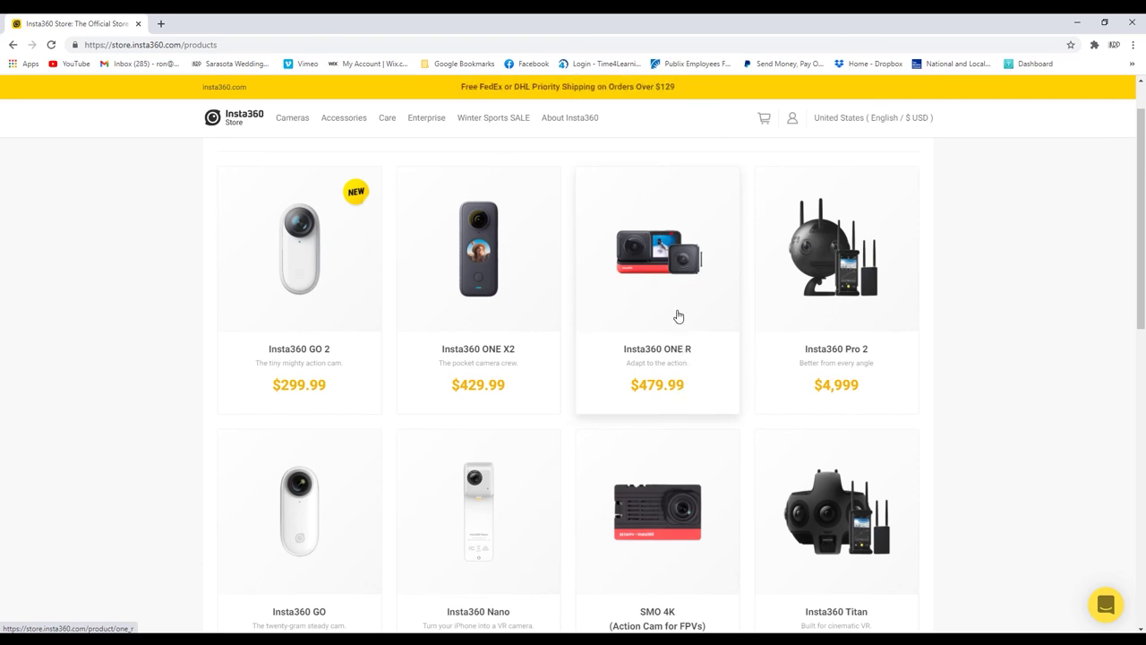
pyautogui.click(678, 317)
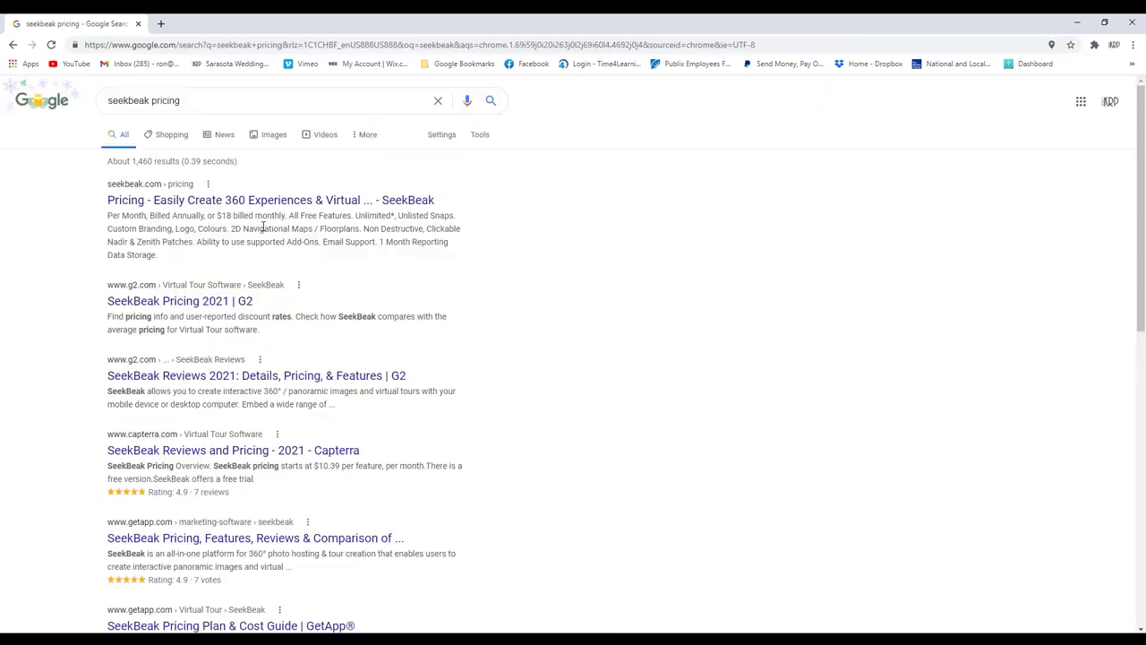
# Open SeekBeak's pricing page from the search results and compare the features of its plans
pyautogui.click(260, 202)
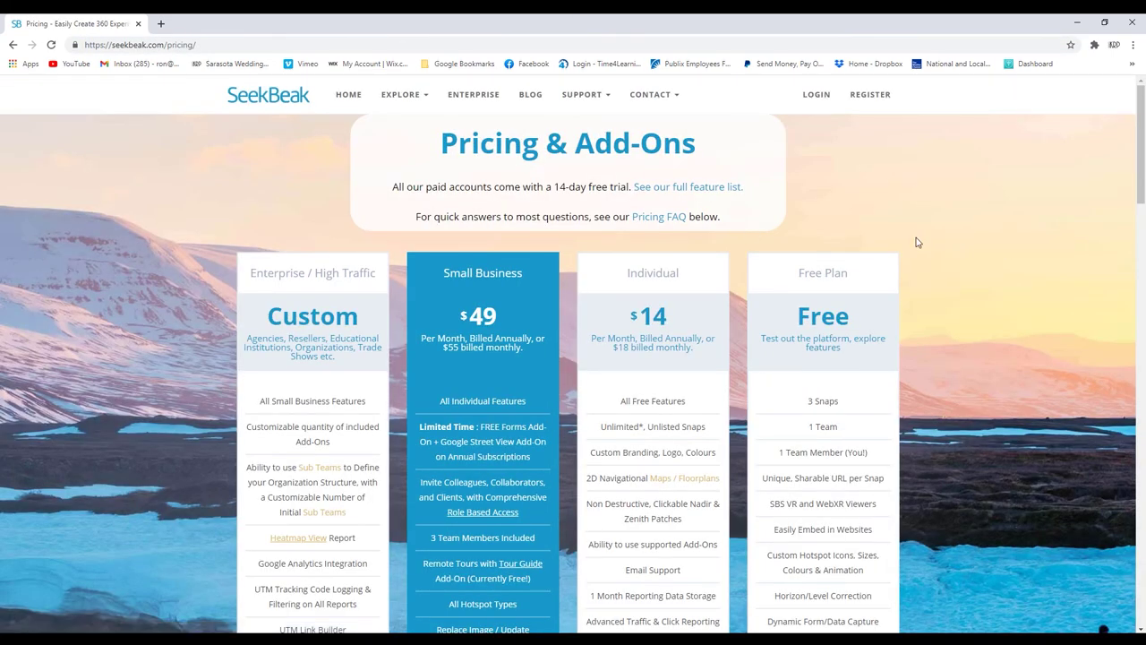
pyautogui.scroll(-2, 994, 240)
pyautogui.scroll(-2, 994, 241)
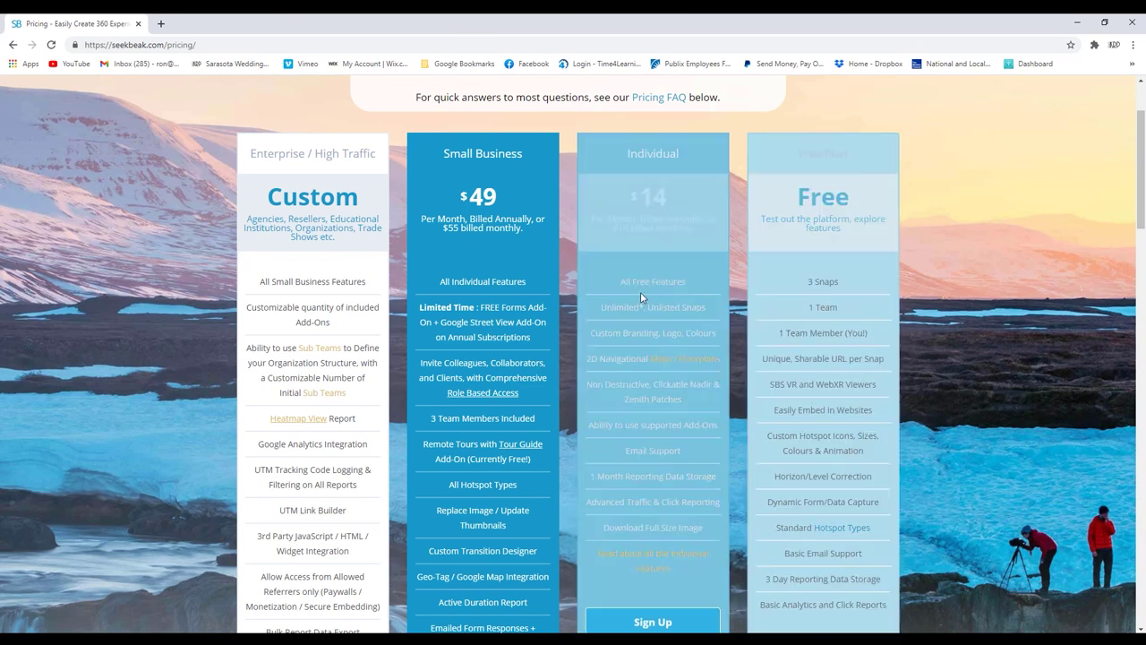
pyautogui.scroll(-3, 1065, 313)
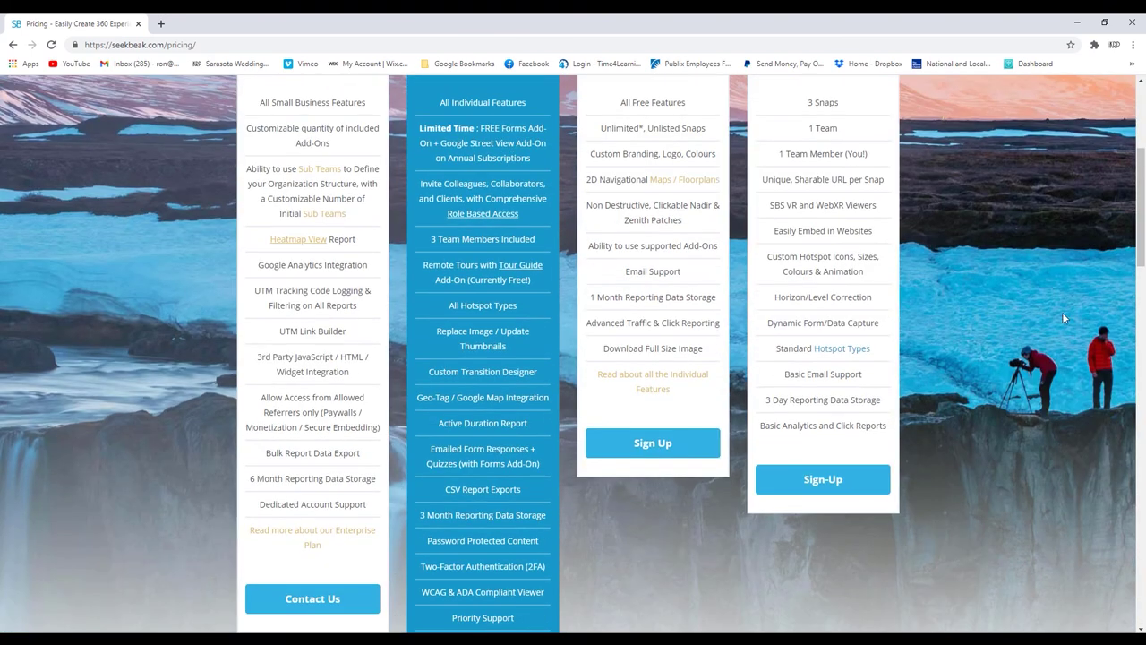
pyautogui.scroll(4, 1046, 287)
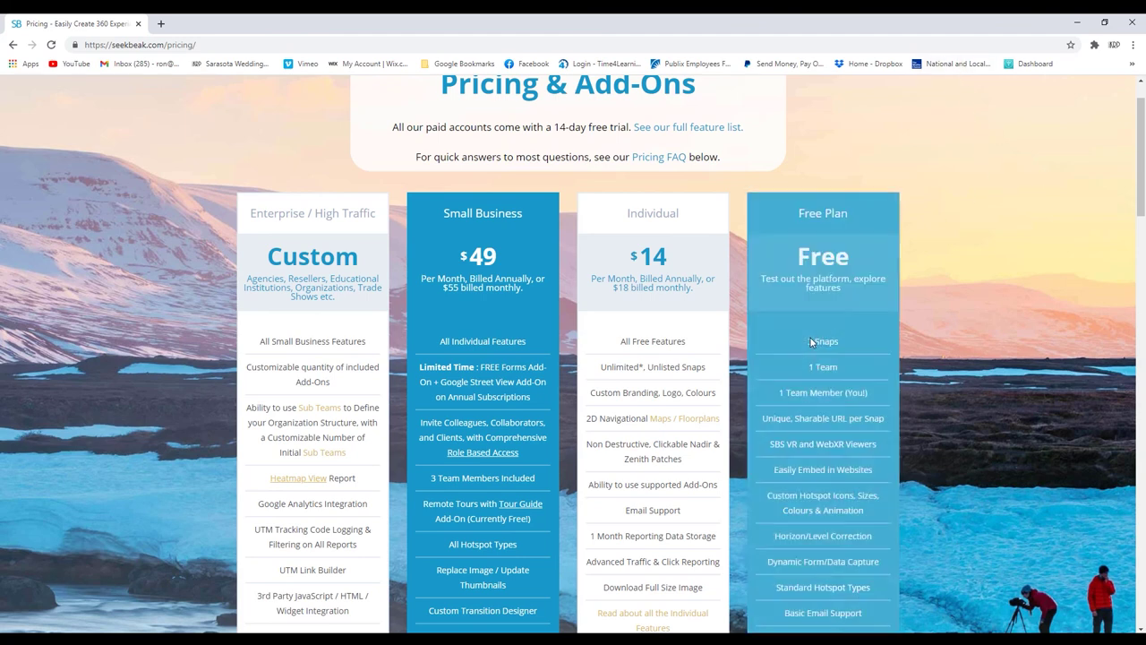
# Search Google for adobe and open Adobe's official site from the results
pyautogui.click(196, 44)
pyautogui.write('a')
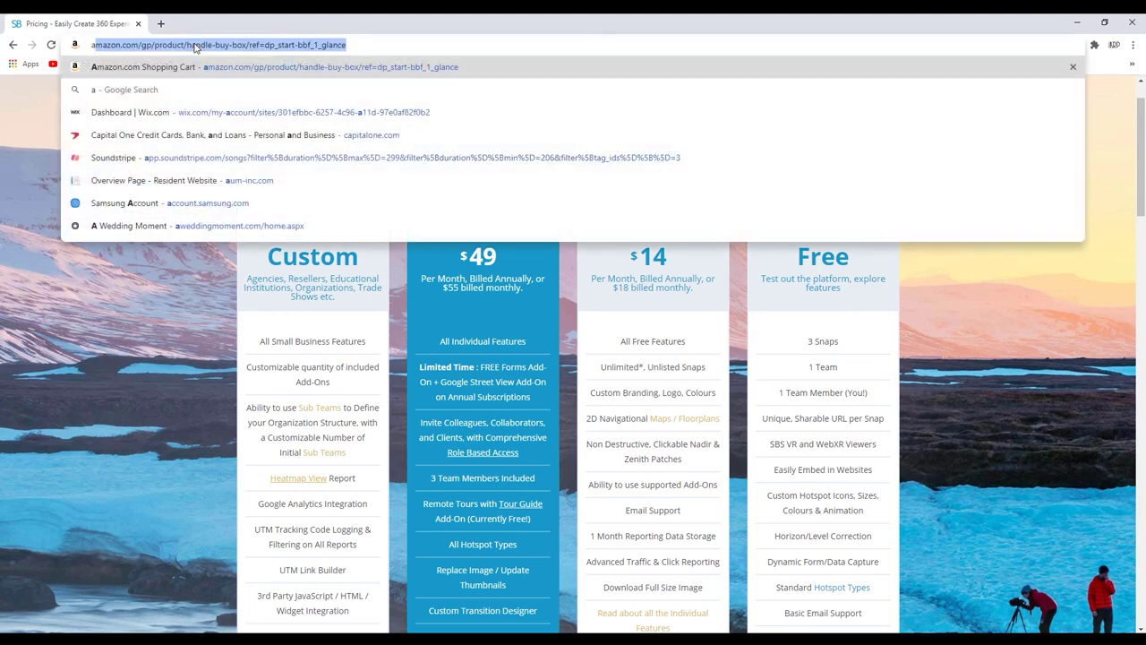
pyautogui.write('dobe')
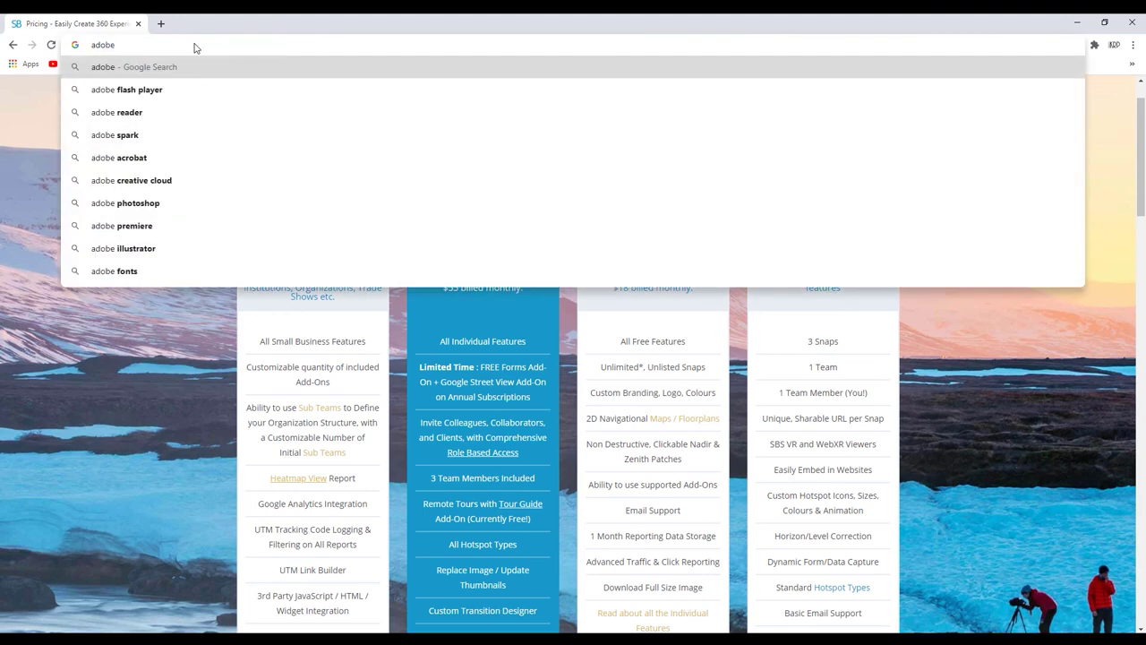
pyautogui.press('Return')
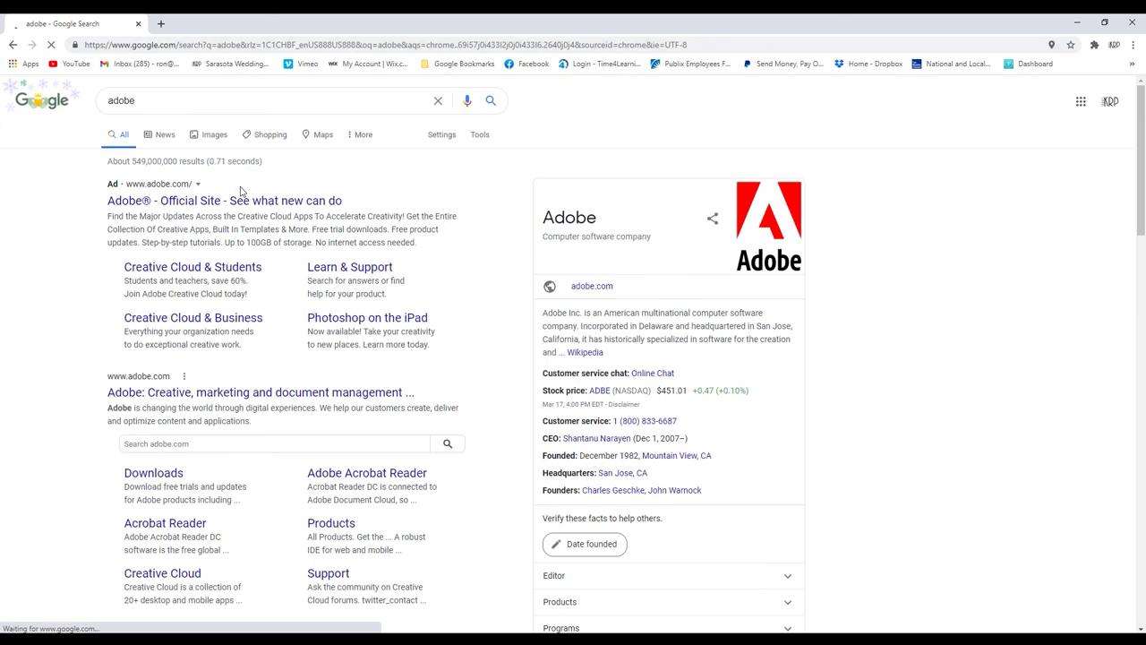
pyautogui.click(255, 204)
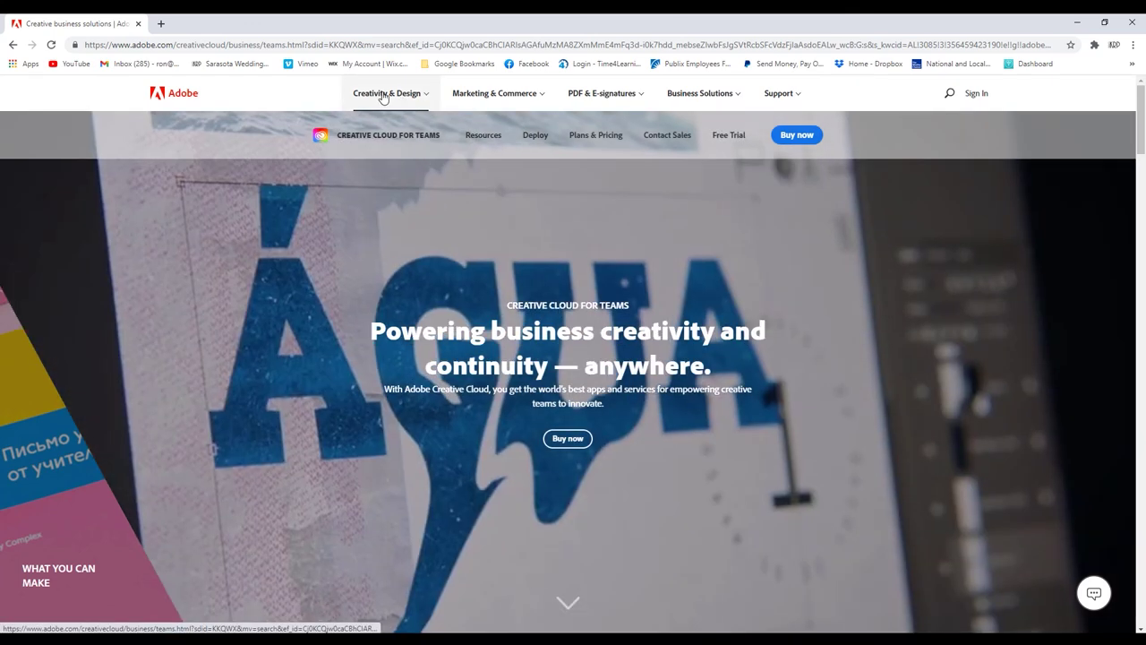
# Open Adobe's Photoshop product page, view the Creative Cloud plans and pricing for buying it, and close the page
pyautogui.click(383, 95)
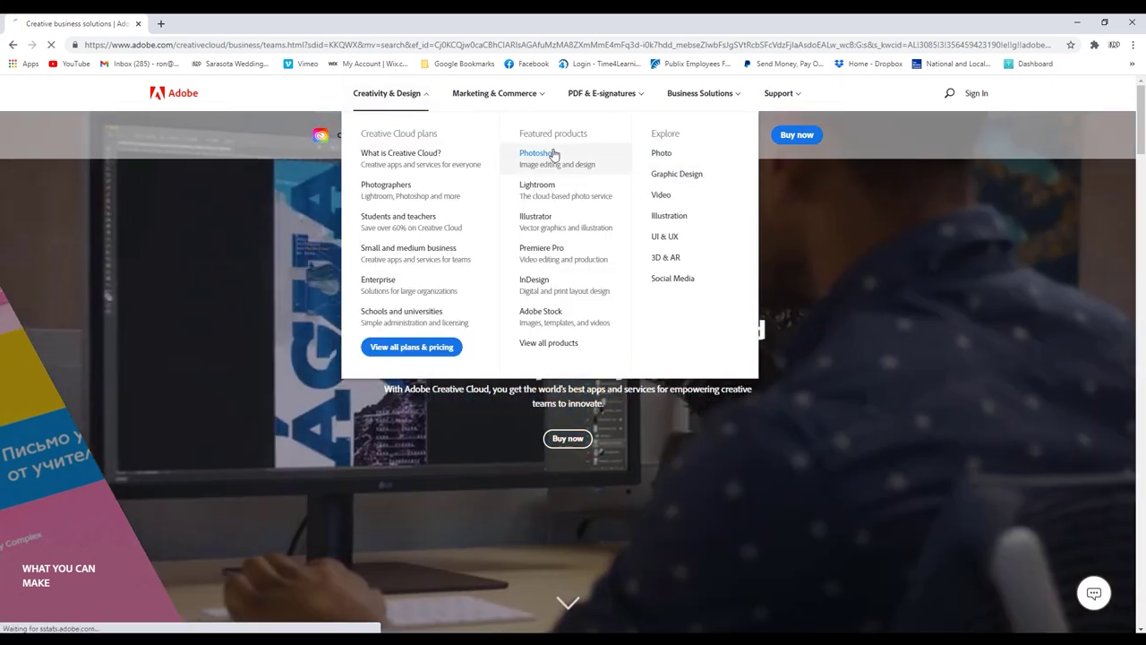
pyautogui.click(549, 154)
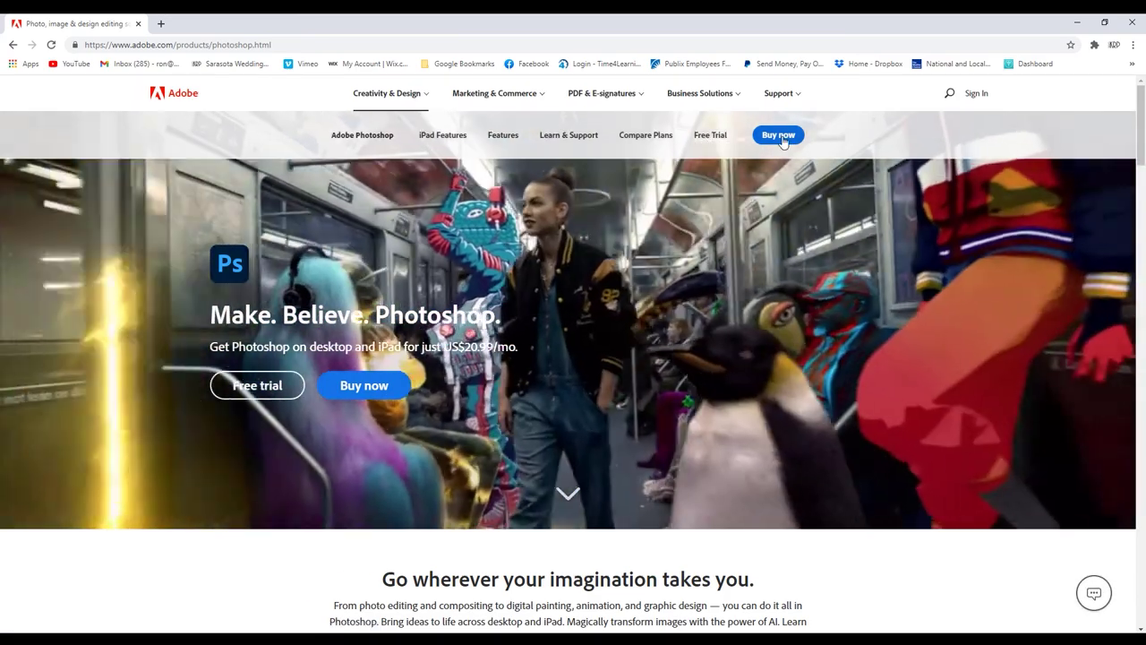
pyautogui.click(777, 134)
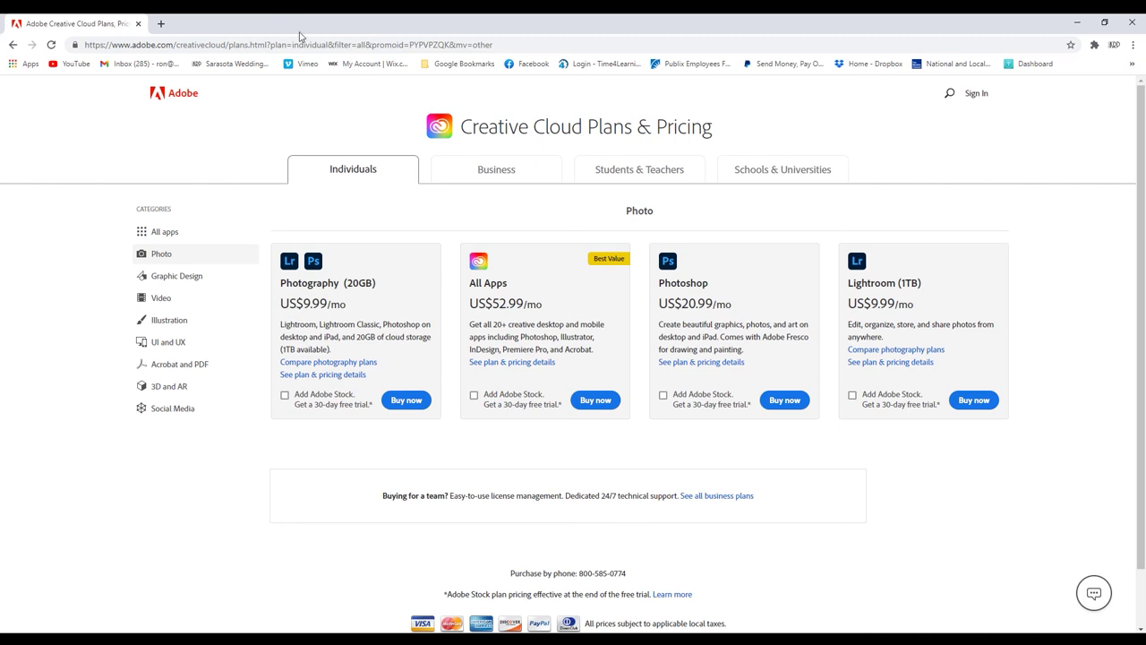
pyautogui.click(139, 25)
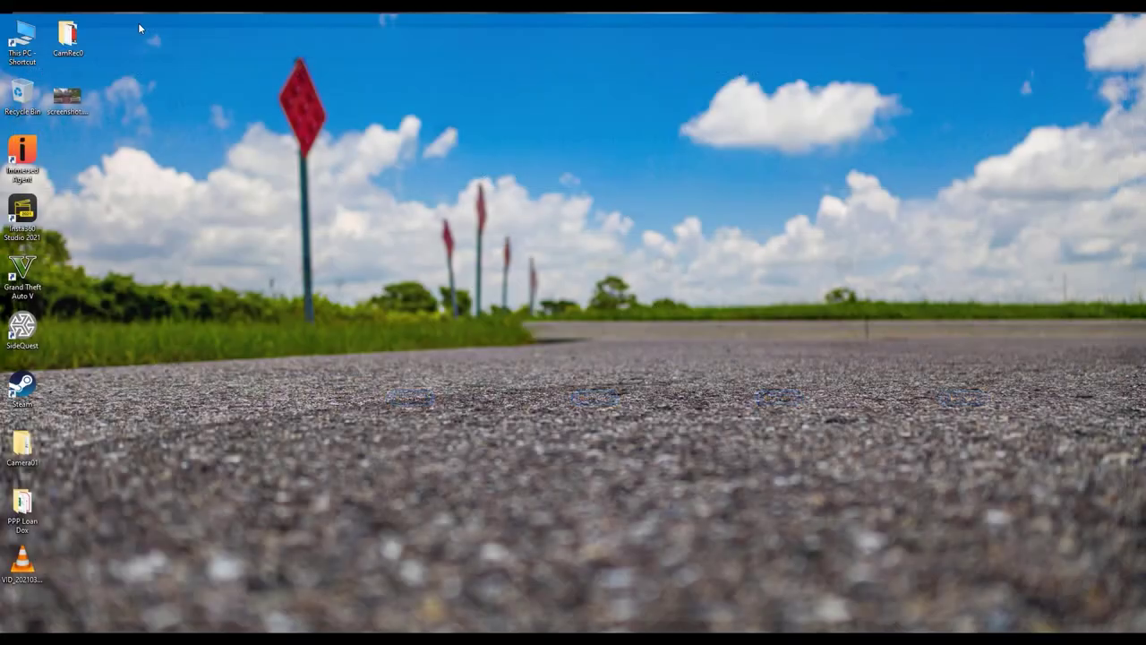